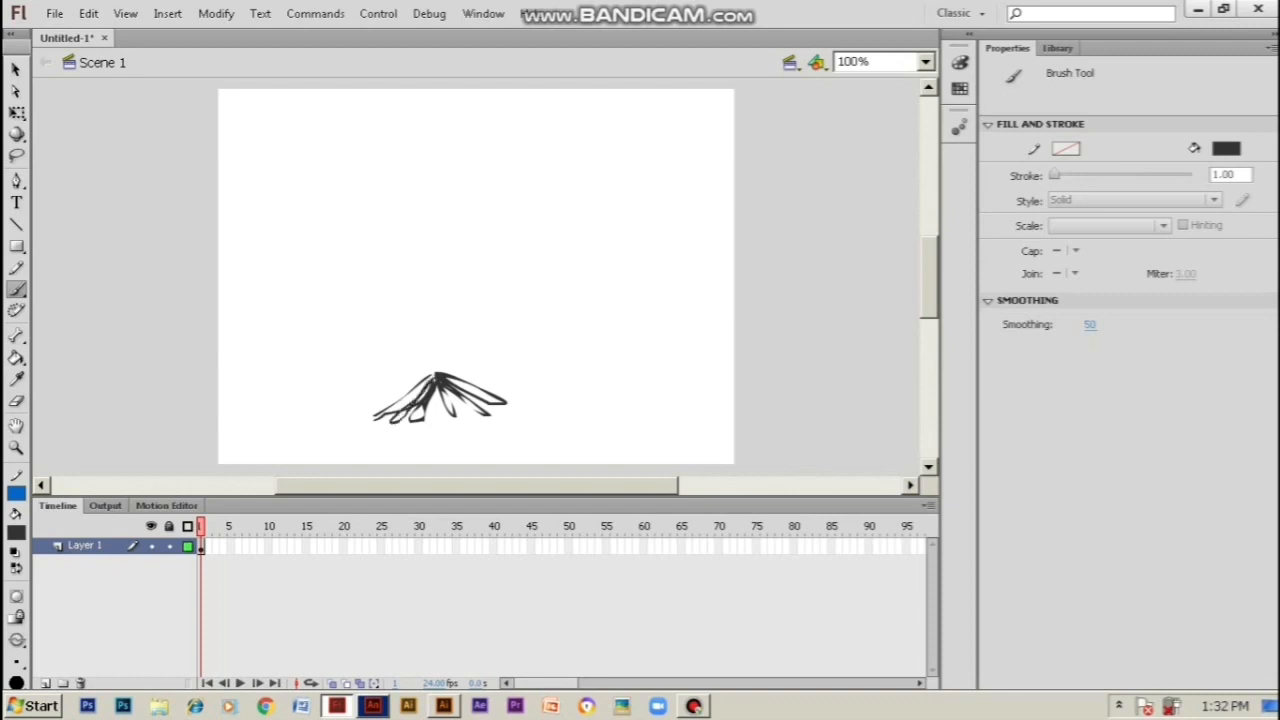
# Lock Layer 1 with the firewood drawing and add a new layer above it
pyautogui.click(168, 545)
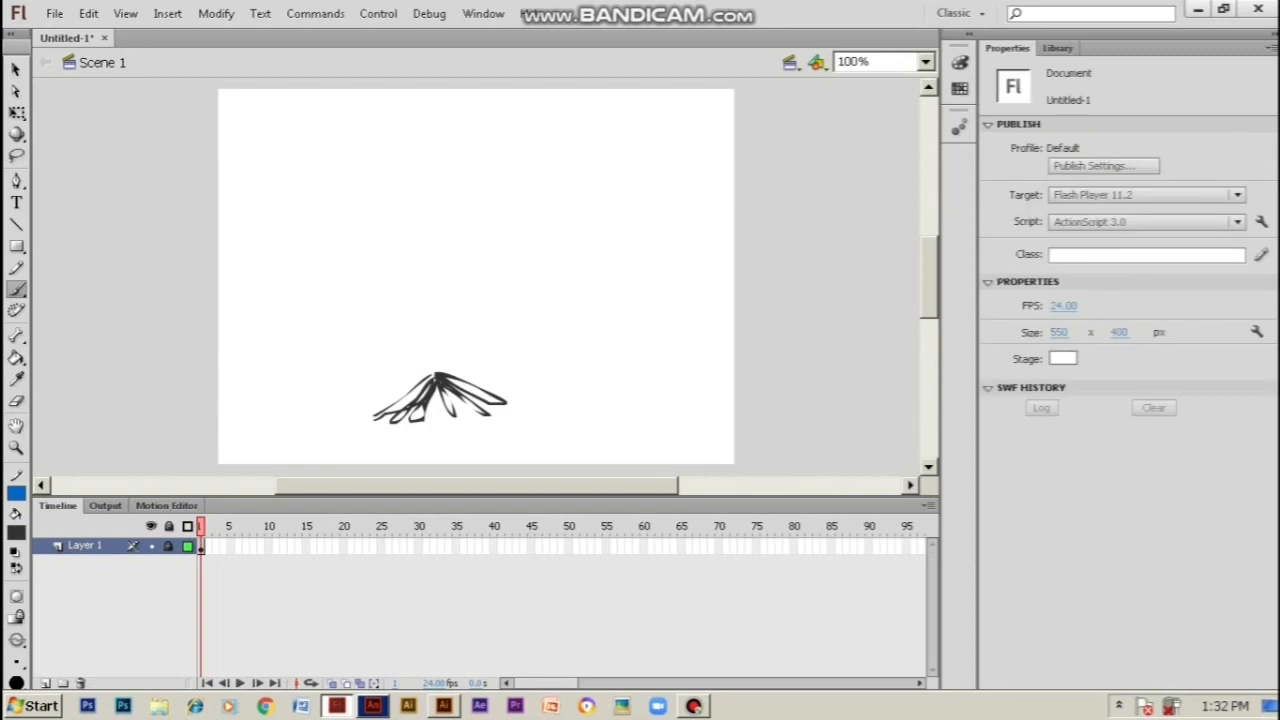
pyautogui.click(44, 683)
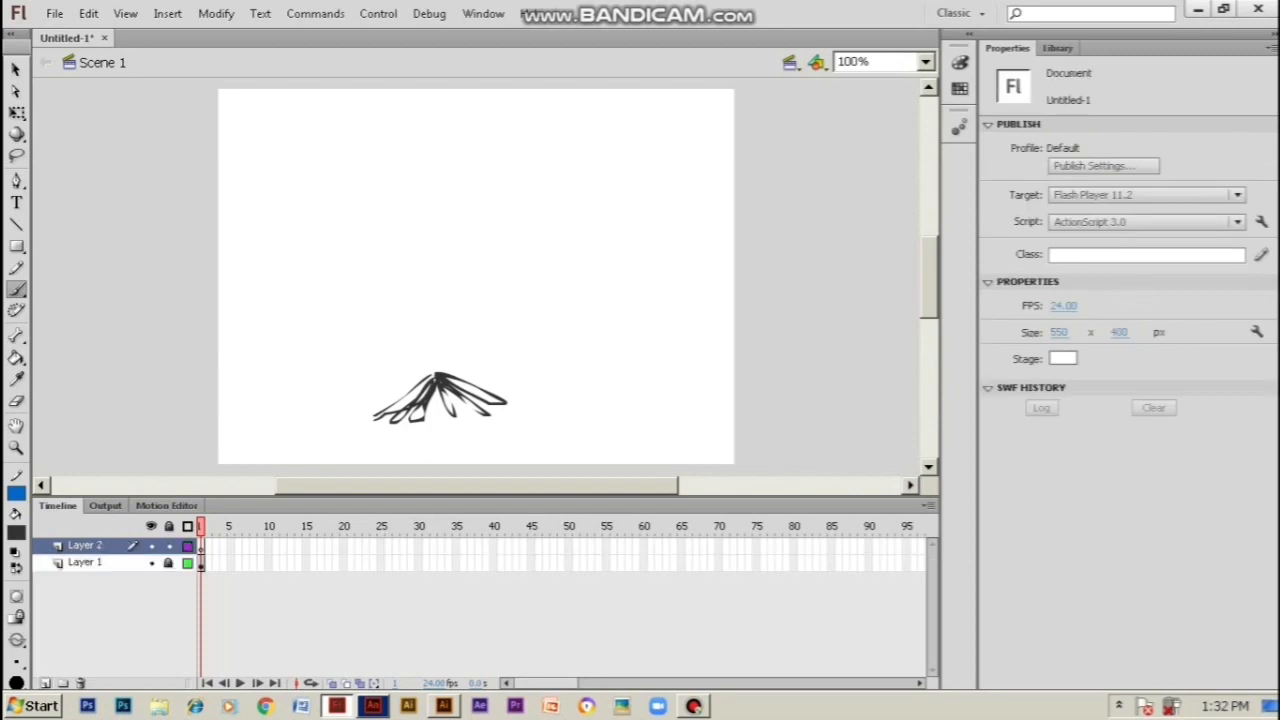
# Brush a flame outline above the firewood on Layer 2, frame 1, with a short left tongue and a tall pointed main tongue
pyautogui.hotkey('ctrl', '=')
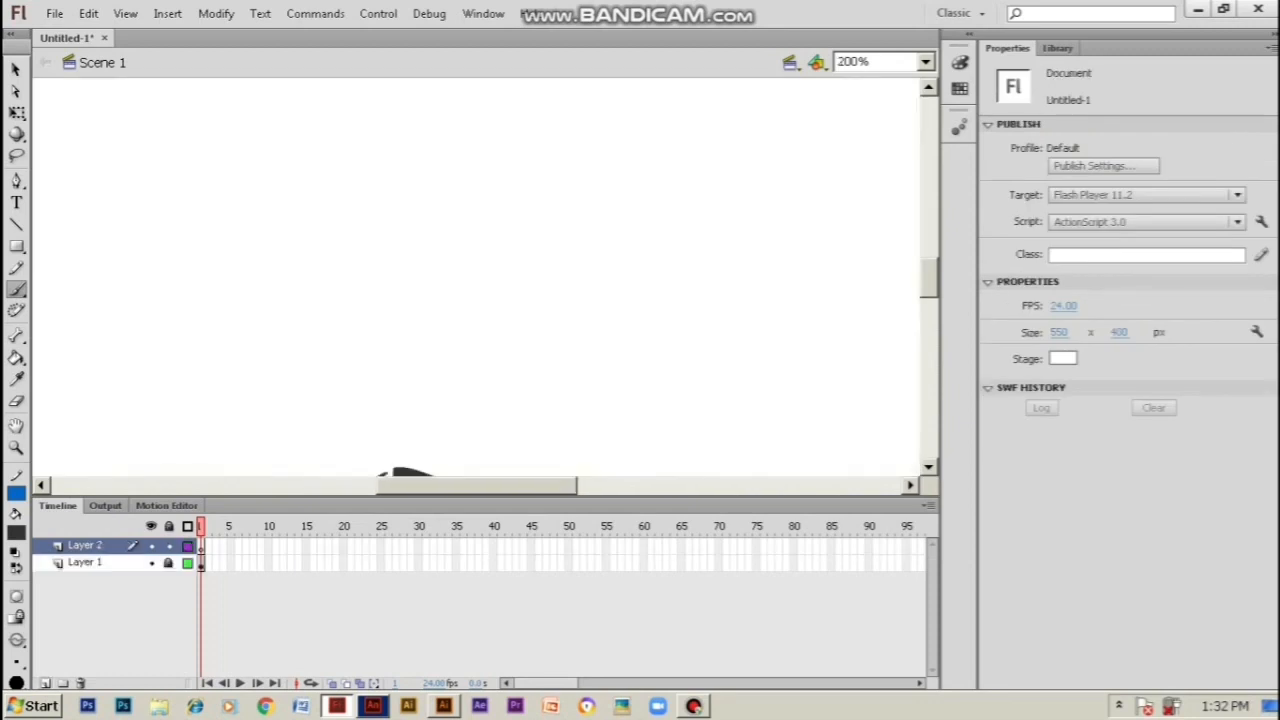
pyautogui.moveTo(420, 410); pyautogui.dragTo(512, 305)
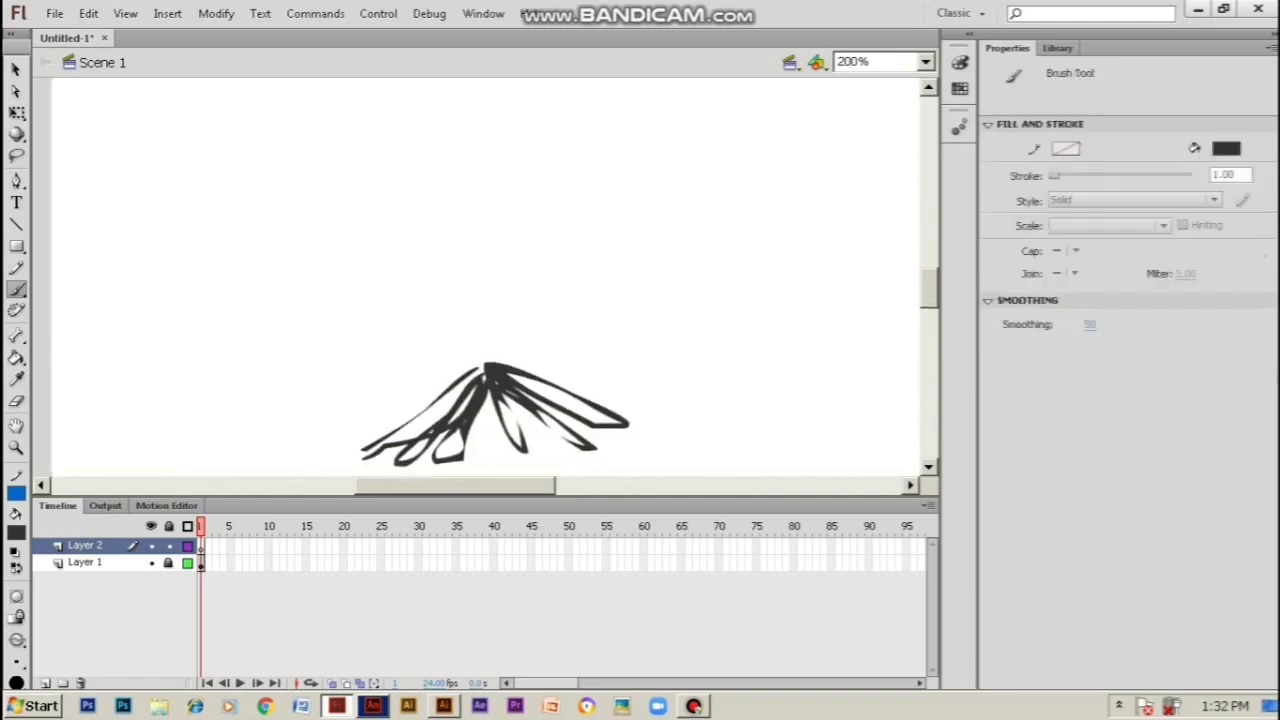
pyautogui.moveTo(512, 497); pyautogui.dragTo(512, 540)
pyautogui.moveTo(548, 320); pyautogui.dragTo(481, 377)
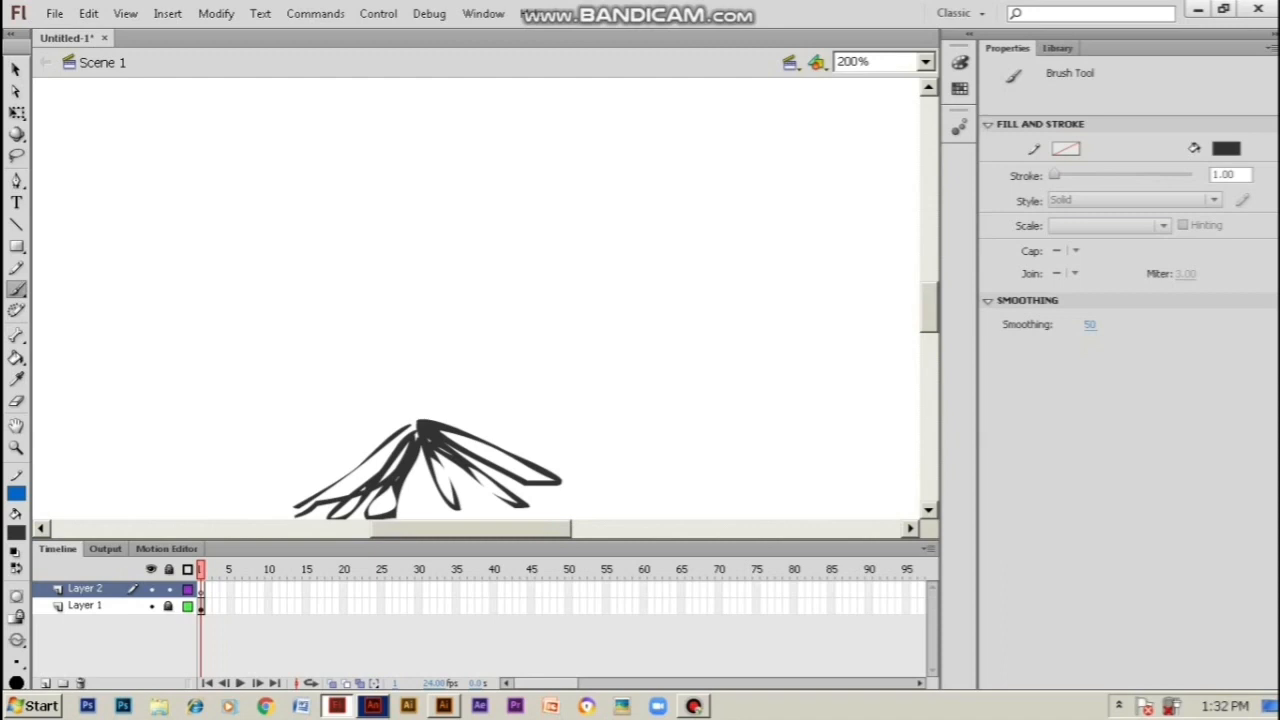
pyautogui.moveTo(400, 430)
pyautogui.mouseDown()
pyautogui.moveTo(370, 406)
pyautogui.moveTo(398, 306)
pyautogui.moveTo(382, 251)
pyautogui.moveTo(424, 292)
pyautogui.moveTo(434, 335)
pyautogui.mouseUp()
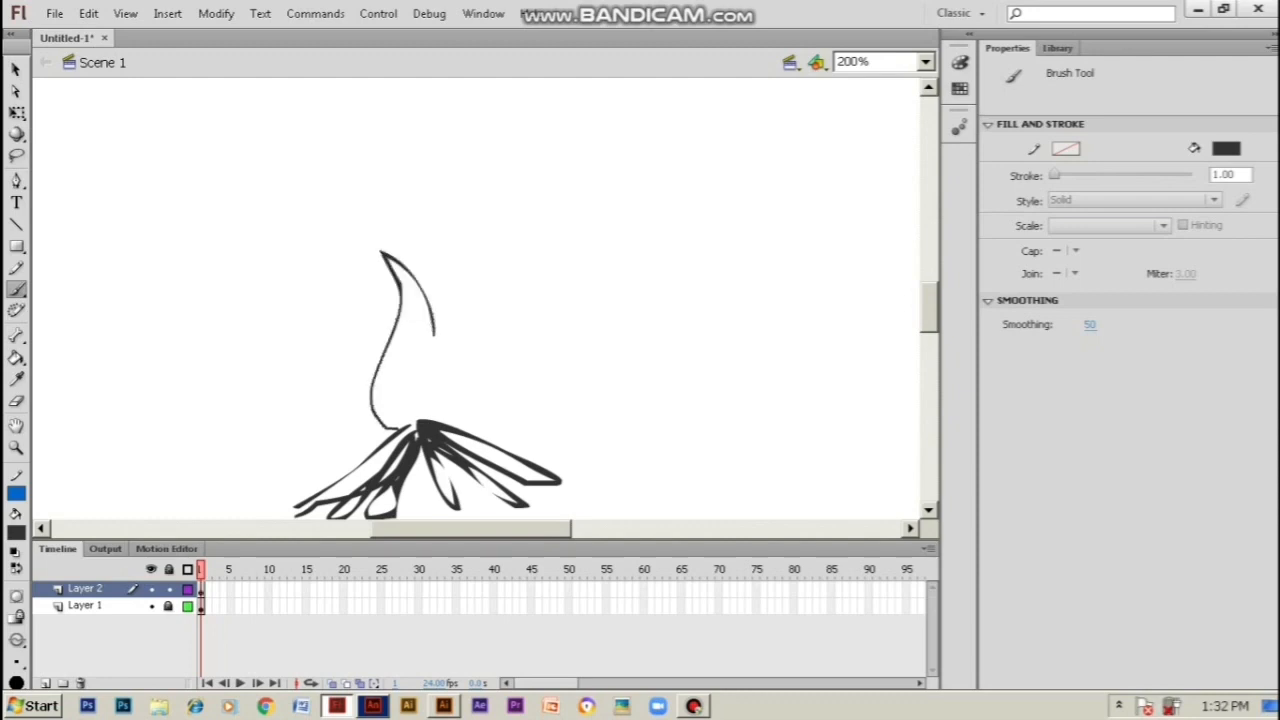
pyautogui.moveTo(422, 272)
pyautogui.mouseDown()
pyautogui.moveTo(439, 152)
pyautogui.moveTo(455, 232)
pyautogui.moveTo(494, 312)
pyautogui.moveTo(462, 426)
pyautogui.mouseUp()
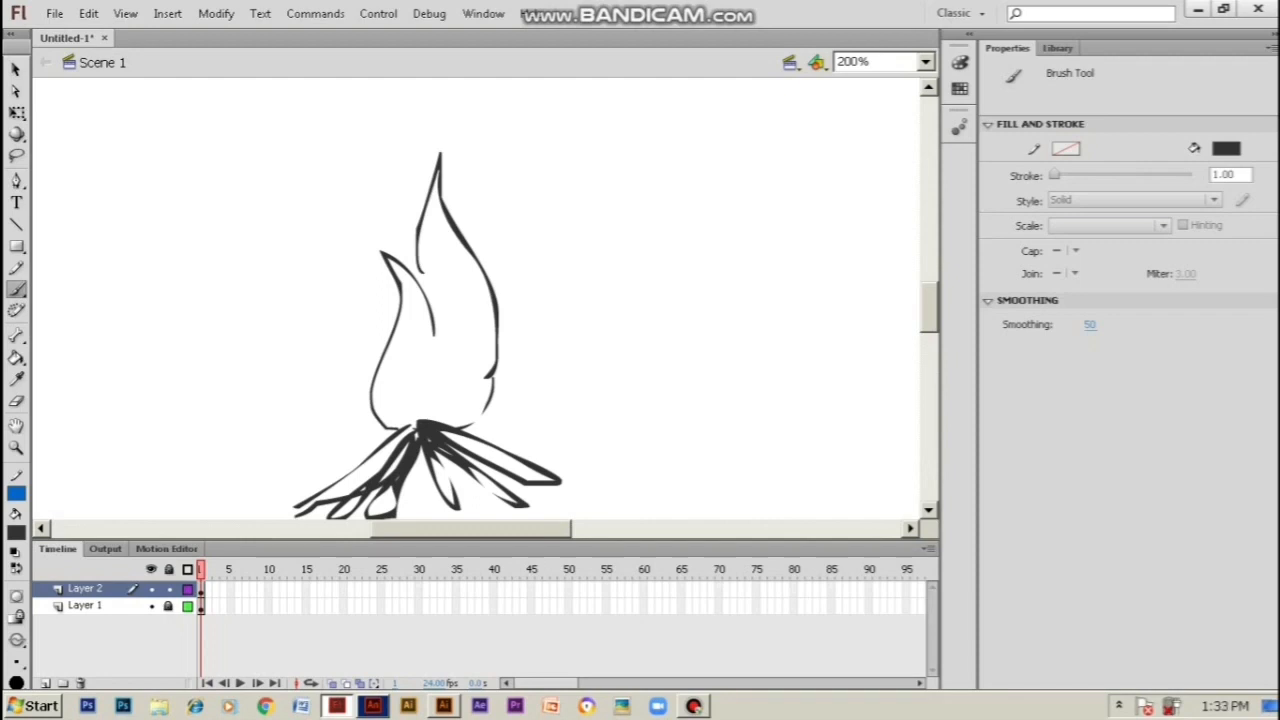
# Insert a blank keyframe at frame 2 with onion skinning on and brush a bulging flame outline with a small spark off the left tip
pyautogui.press('F7')
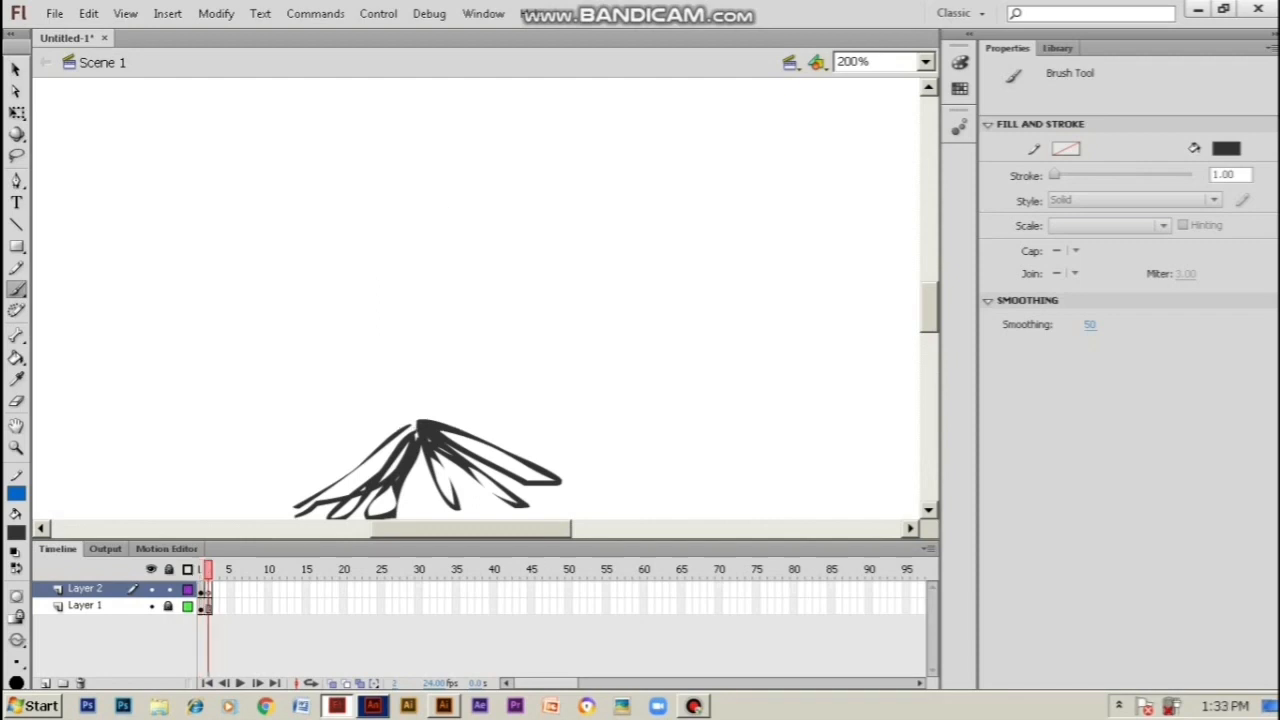
pyautogui.click(332, 684)
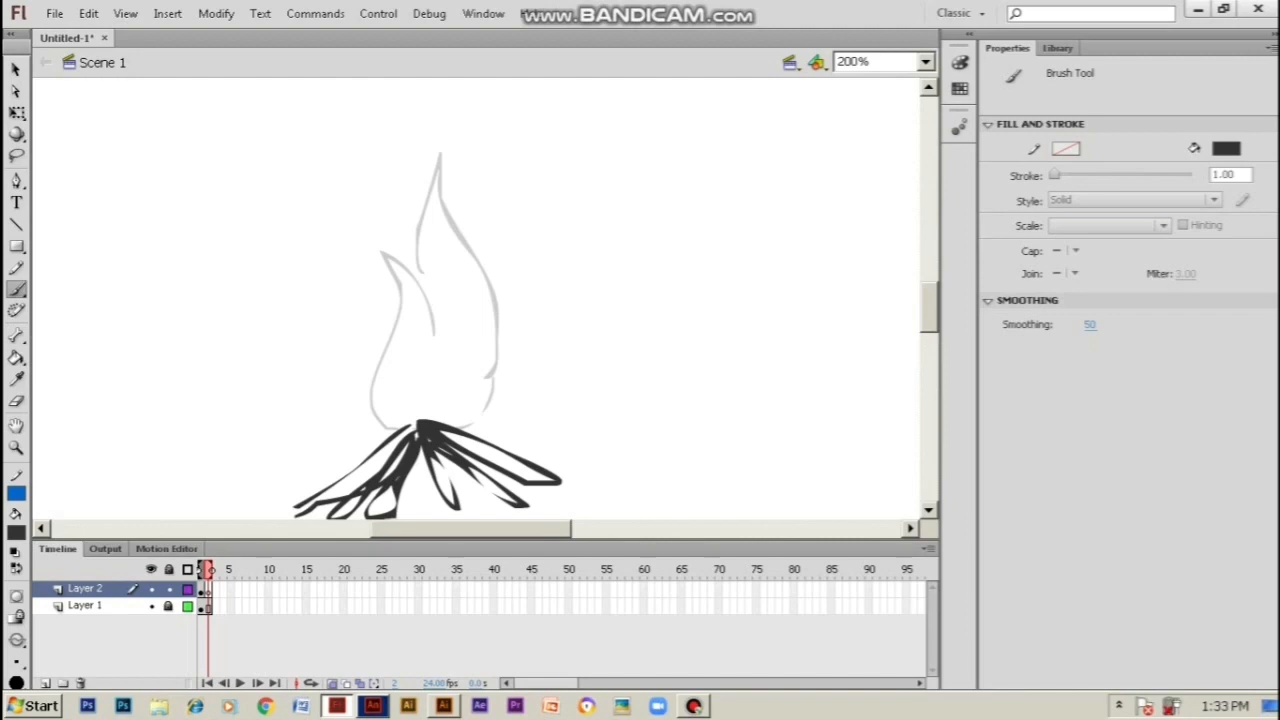
pyautogui.moveTo(395, 421)
pyautogui.mouseDown()
pyautogui.moveTo(370, 410)
pyautogui.moveTo(359, 362)
pyautogui.moveTo(412, 298)
pyautogui.moveTo(418, 274)
pyautogui.moveTo(402, 262)
pyautogui.moveTo(434, 298)
pyautogui.mouseUp()
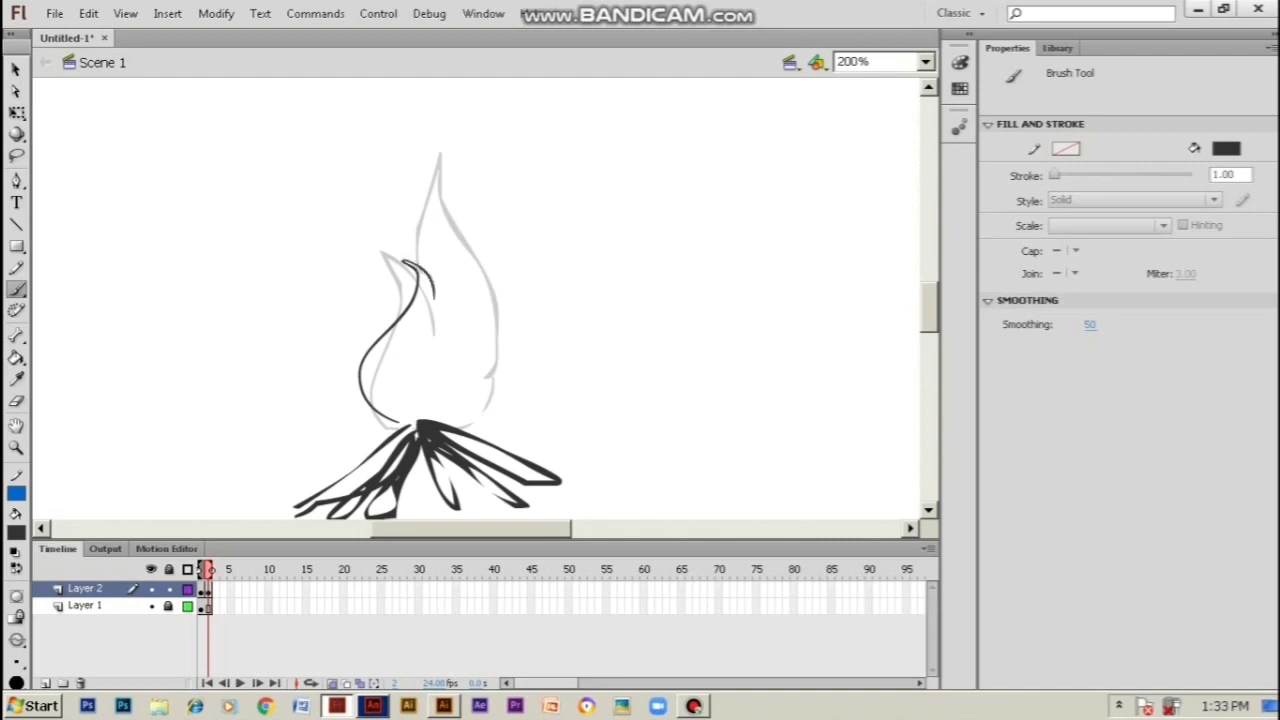
pyautogui.moveTo(386, 255); pyautogui.dragTo(396, 260)
pyautogui.moveTo(423, 262)
pyautogui.mouseDown()
pyautogui.moveTo(416, 204)
pyautogui.moveTo(443, 181)
pyautogui.moveTo(437, 218)
pyautogui.moveTo(495, 277)
pyautogui.moveTo(501, 302)
pyautogui.moveTo(496, 356)
pyautogui.moveTo(467, 388)
pyautogui.moveTo(481, 397)
pyautogui.moveTo(460, 427)
pyautogui.mouseUp()
pyautogui.hotkey('ctrl', 'z')
pyautogui.moveTo(497, 368)
pyautogui.mouseDown()
pyautogui.moveTo(494, 398)
pyautogui.moveTo(442, 421)
pyautogui.moveTo(458, 424)
pyautogui.mouseUp()
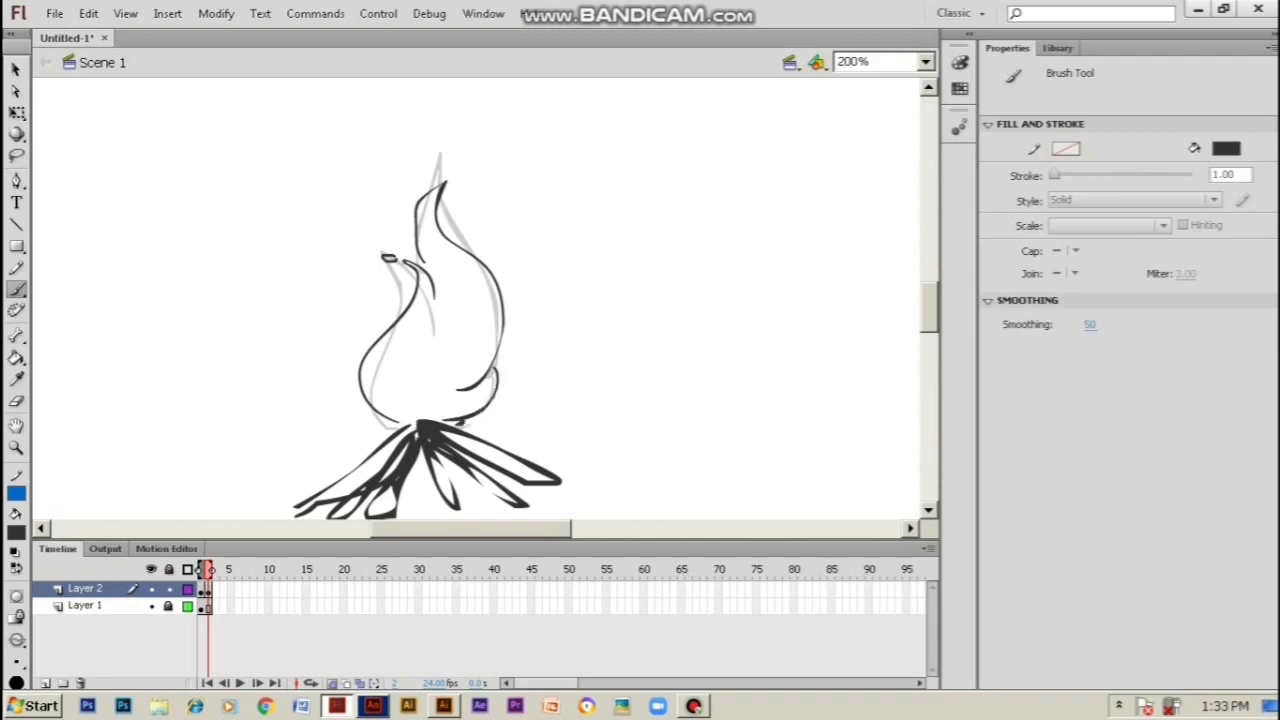
# Flip between frames 1 and 2, with and without onion skinning, to check the flame's movement
pyautogui.press(',')
pyautogui.press('.')
pyautogui.press(',')
pyautogui.press('.')
pyautogui.click(334, 684)
pyautogui.press(',')
pyautogui.press('.')
pyautogui.press(',')
pyautogui.press('.')
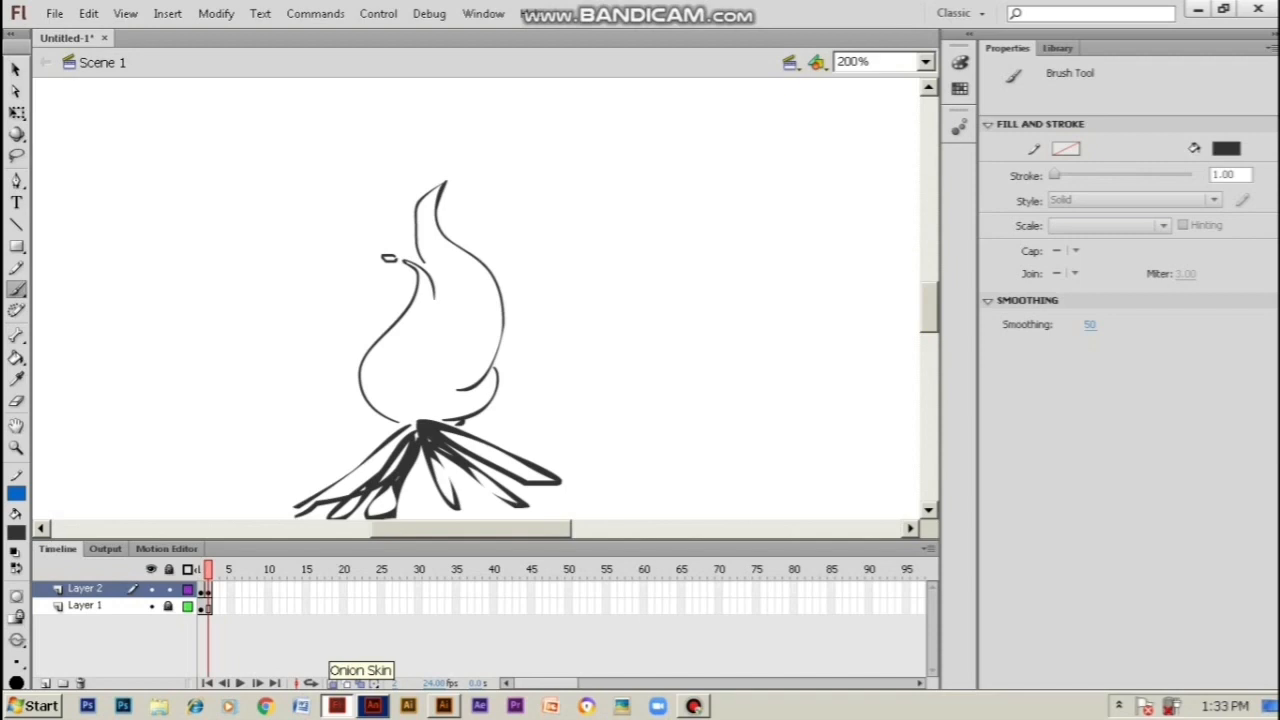
# Insert a blank keyframe at frame 3 on Layer 2 and limit the onion skin to the previous frame
pyautogui.press('.')
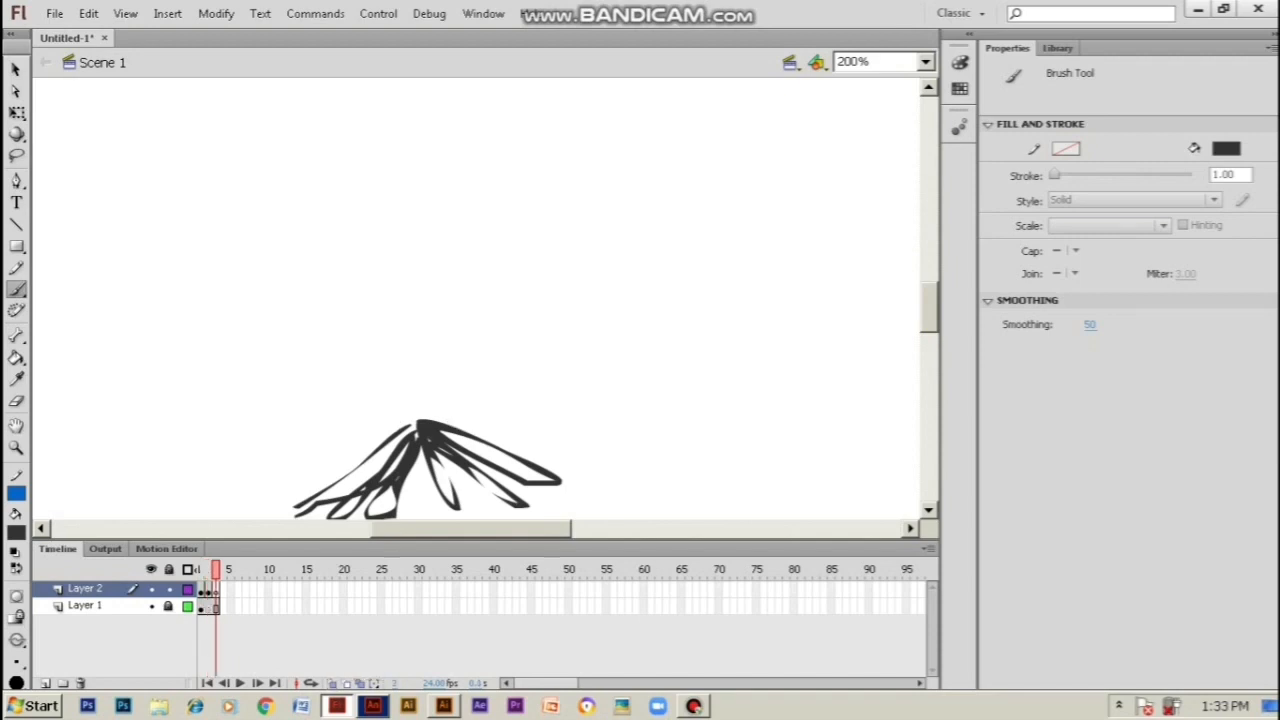
pyautogui.click(334, 684)
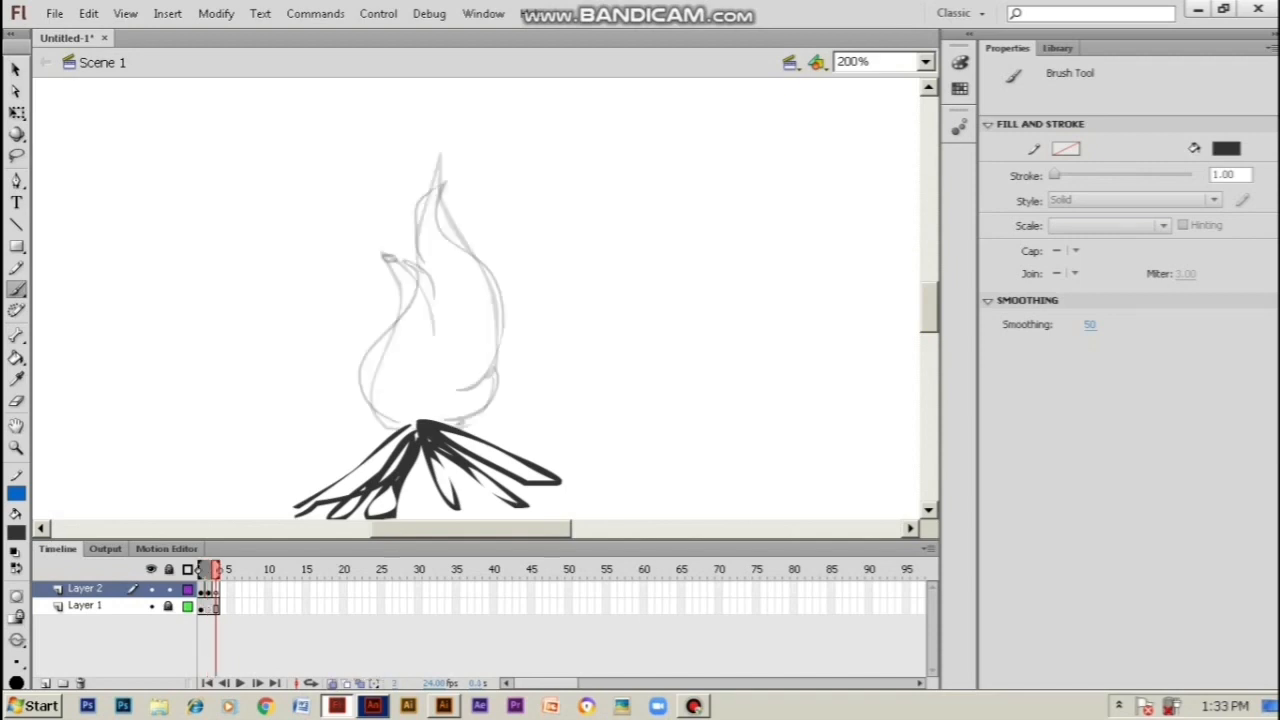
pyautogui.moveTo(200, 570); pyautogui.dragTo(208, 570)
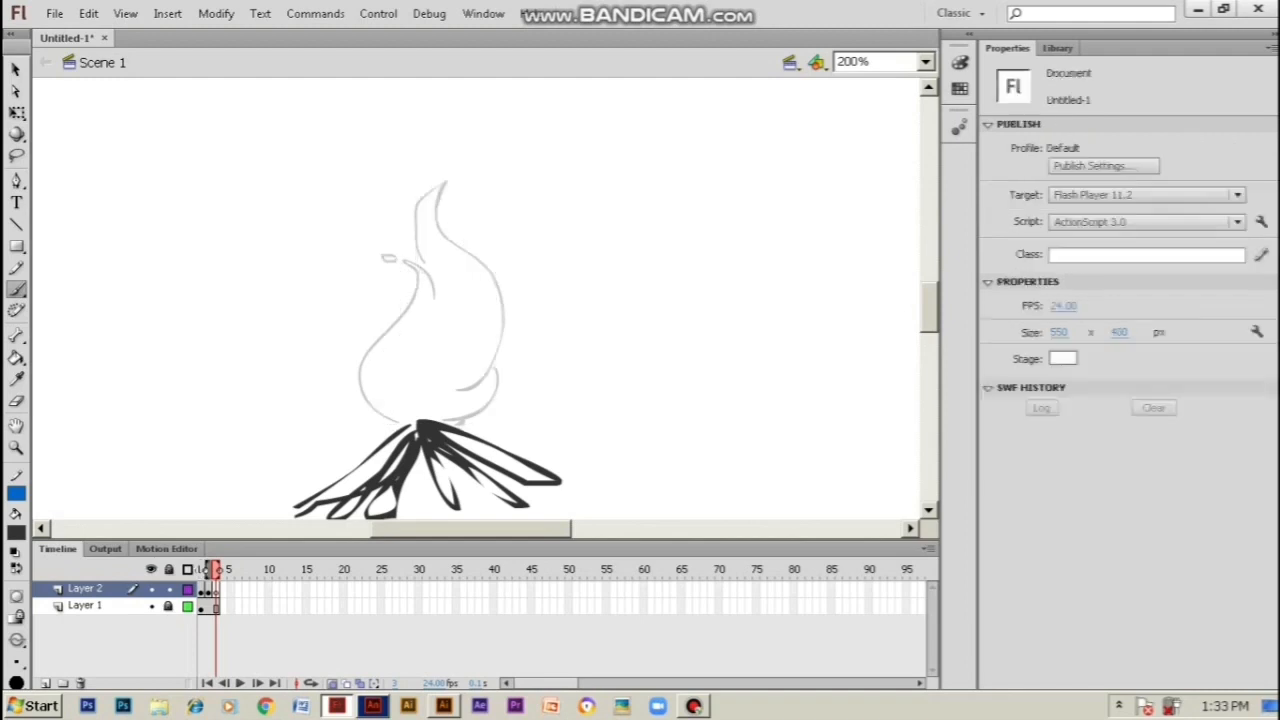
# Brush the frame 3 flame with a wider left lobe, a lower main tip and two detached sparks, then play back the animation
pyautogui.moveTo(396, 423)
pyautogui.mouseDown()
pyautogui.moveTo(346, 391)
pyautogui.moveTo(358, 330)
pyautogui.moveTo(422, 277)
pyautogui.moveTo(438, 303)
pyautogui.moveTo(410, 302)
pyautogui.moveTo(340, 353)
pyautogui.moveTo(337, 379)
pyautogui.moveTo(380, 420)
pyautogui.mouseUp()
pyautogui.hotkey('ctrl', 'z')
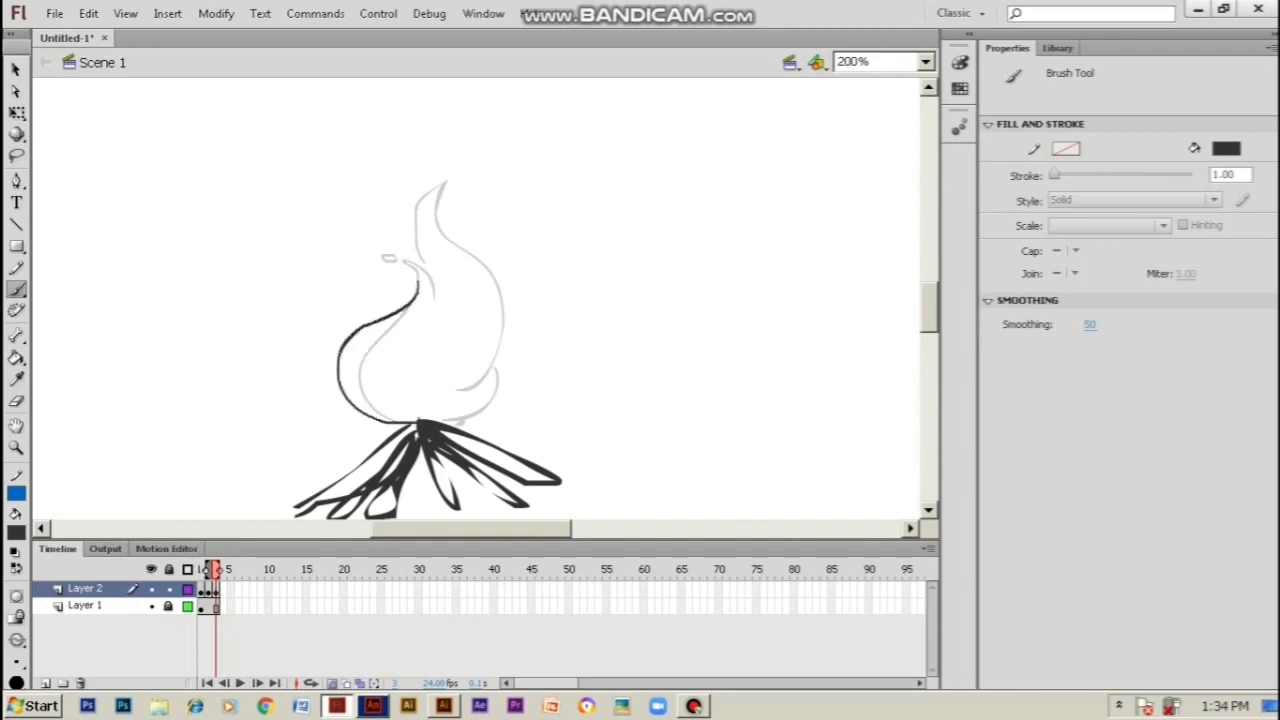
pyautogui.moveTo(420, 281)
pyautogui.mouseDown()
pyautogui.moveTo(434, 296)
pyautogui.moveTo(422, 340)
pyautogui.mouseUp()
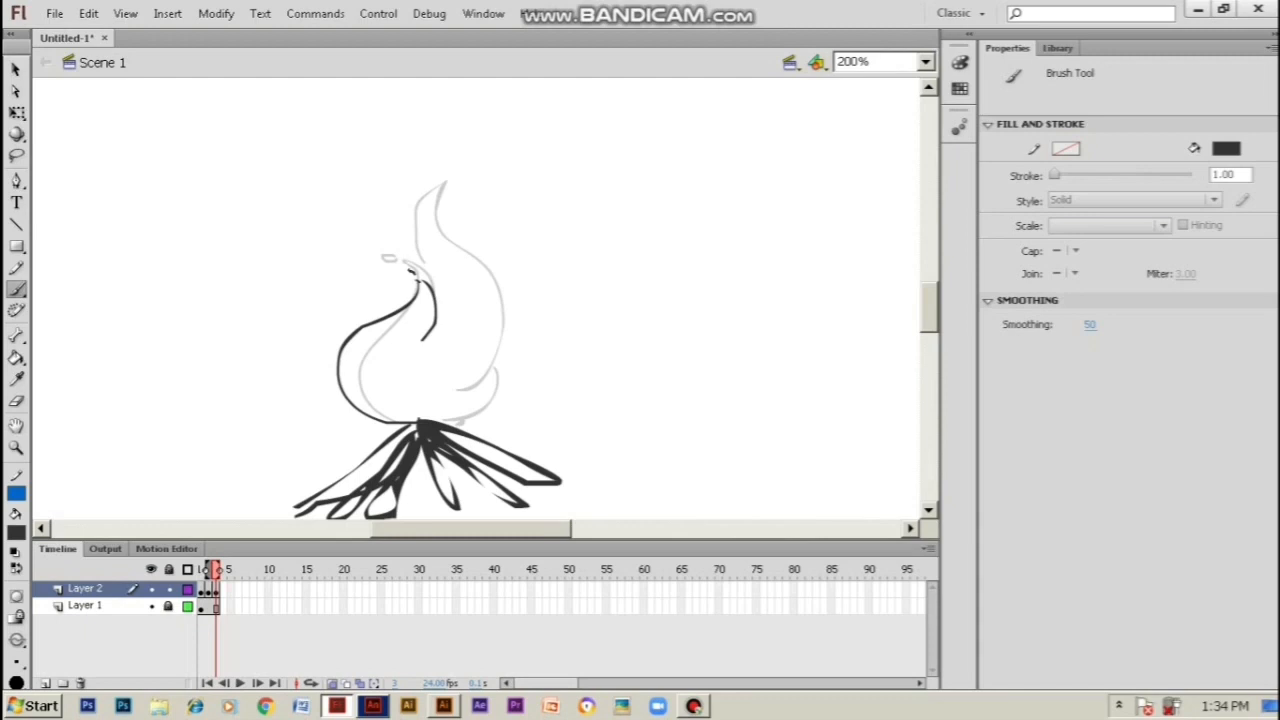
pyautogui.moveTo(405, 268)
pyautogui.mouseDown()
pyautogui.moveTo(404, 280)
pyautogui.moveTo(418, 264)
pyautogui.moveTo(496, 282)
pyautogui.moveTo(514, 326)
pyautogui.moveTo(488, 368)
pyautogui.moveTo(436, 382)
pyautogui.mouseUp()
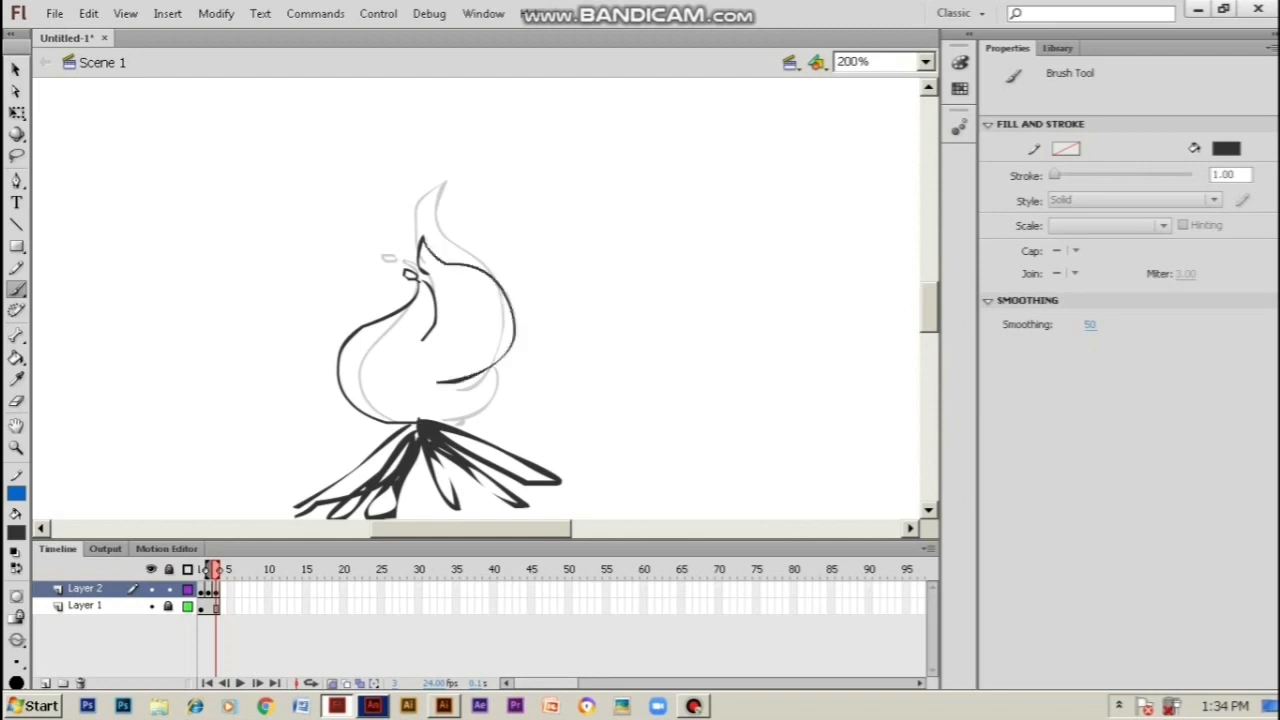
pyautogui.moveTo(497, 362)
pyautogui.mouseDown()
pyautogui.moveTo(485, 417)
pyautogui.moveTo(448, 420)
pyautogui.mouseUp()
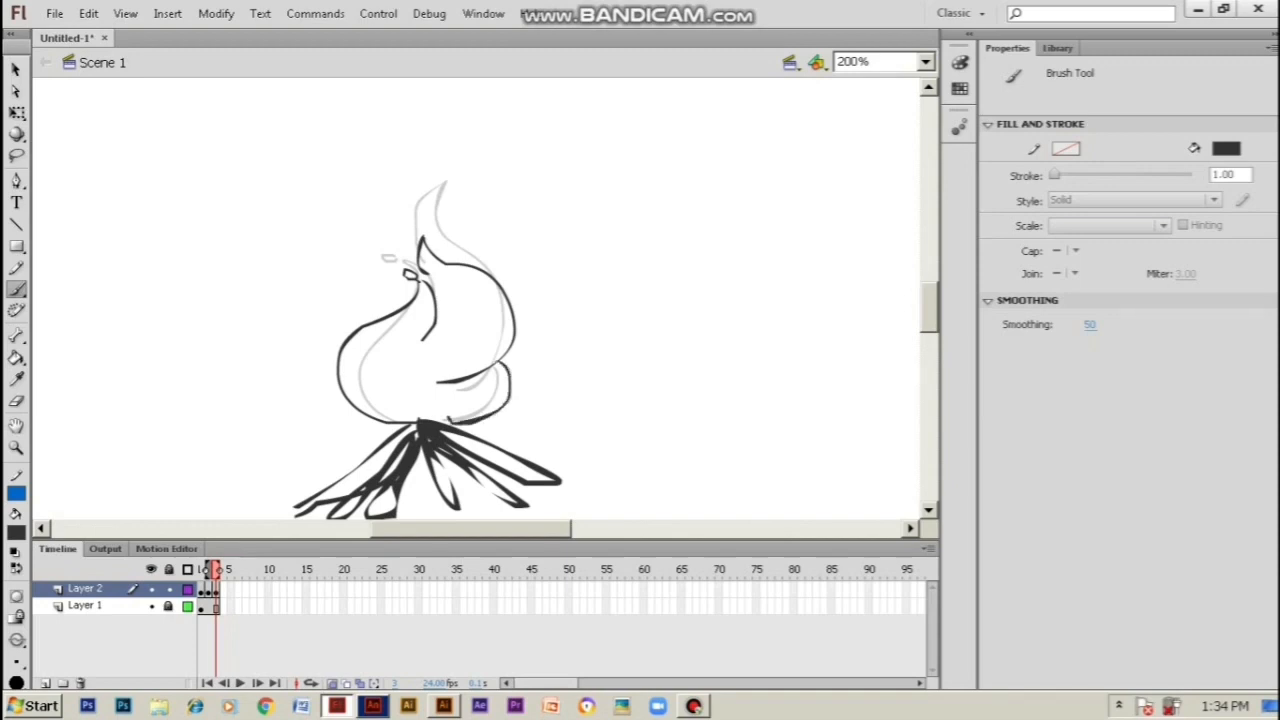
pyautogui.moveTo(434, 200)
pyautogui.mouseDown()
pyautogui.moveTo(424, 228)
pyautogui.moveTo(444, 230)
pyautogui.moveTo(435, 200)
pyautogui.mouseUp()
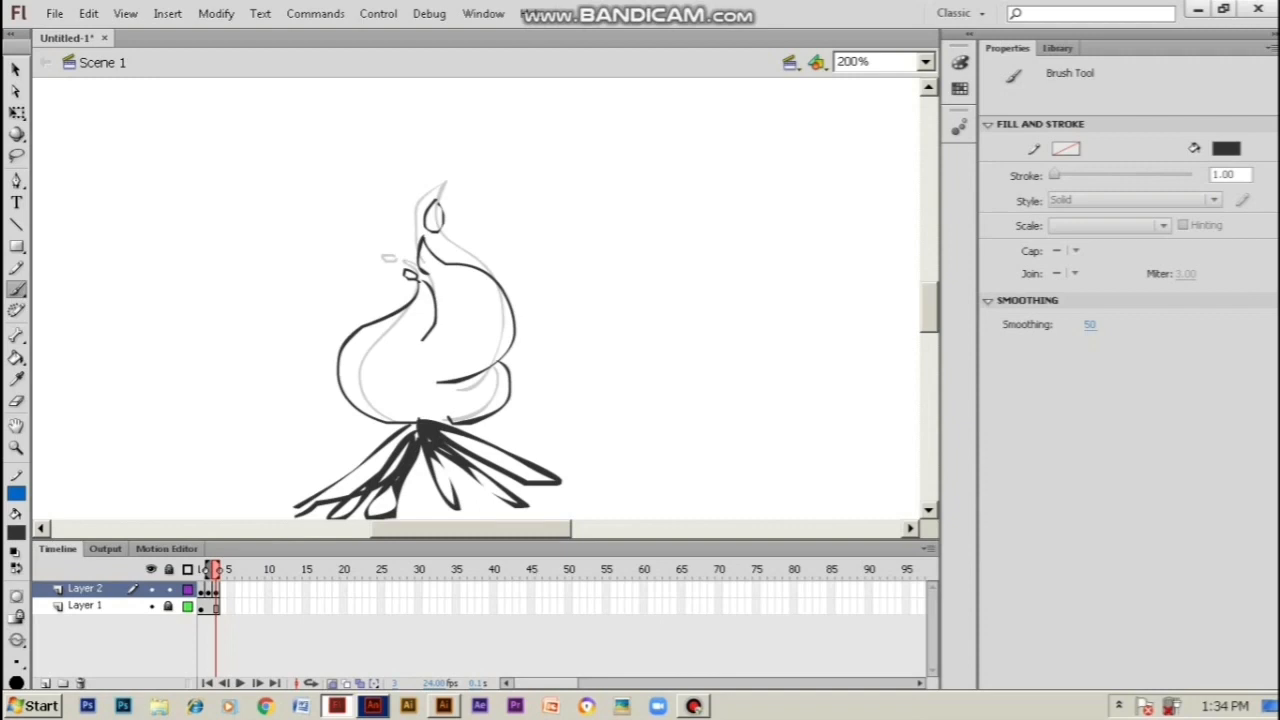
pyautogui.press('Return')
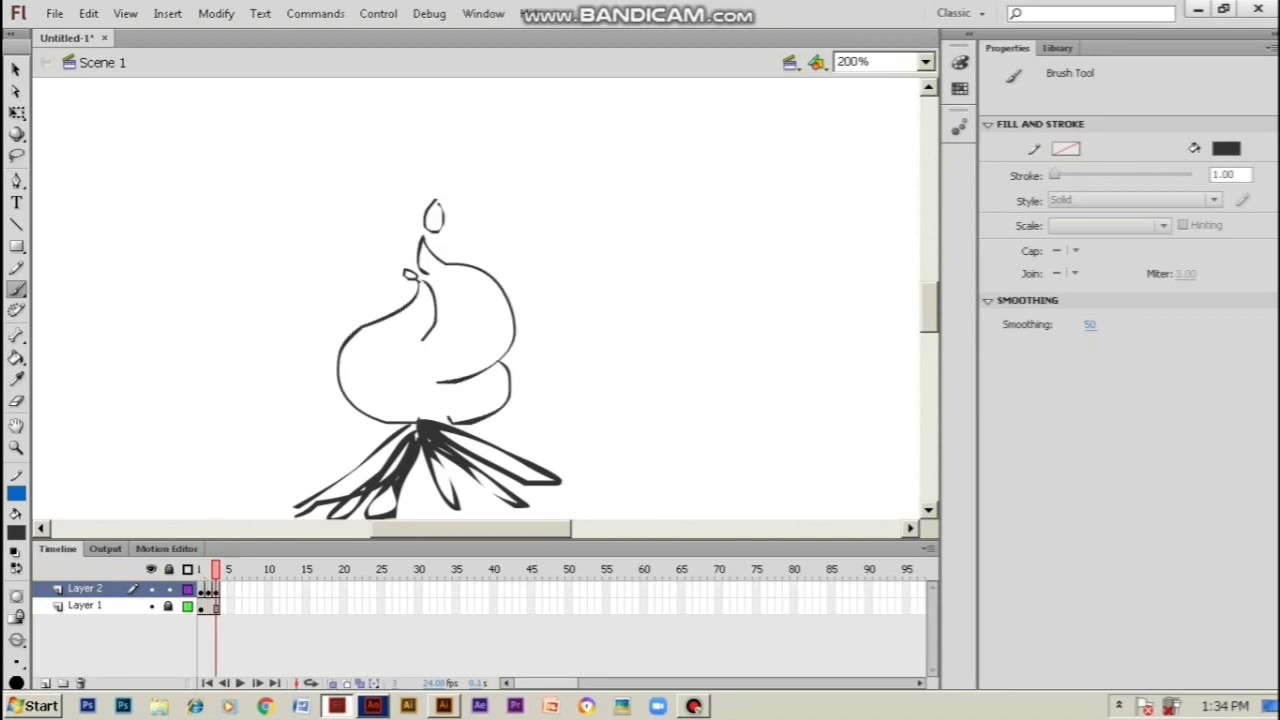
# Insert a blank keyframe at frame 4 with onion skinning on and brush the flame's rounded left lobe and its inner edge
pyautogui.press('F7')
pyautogui.click(333, 683)
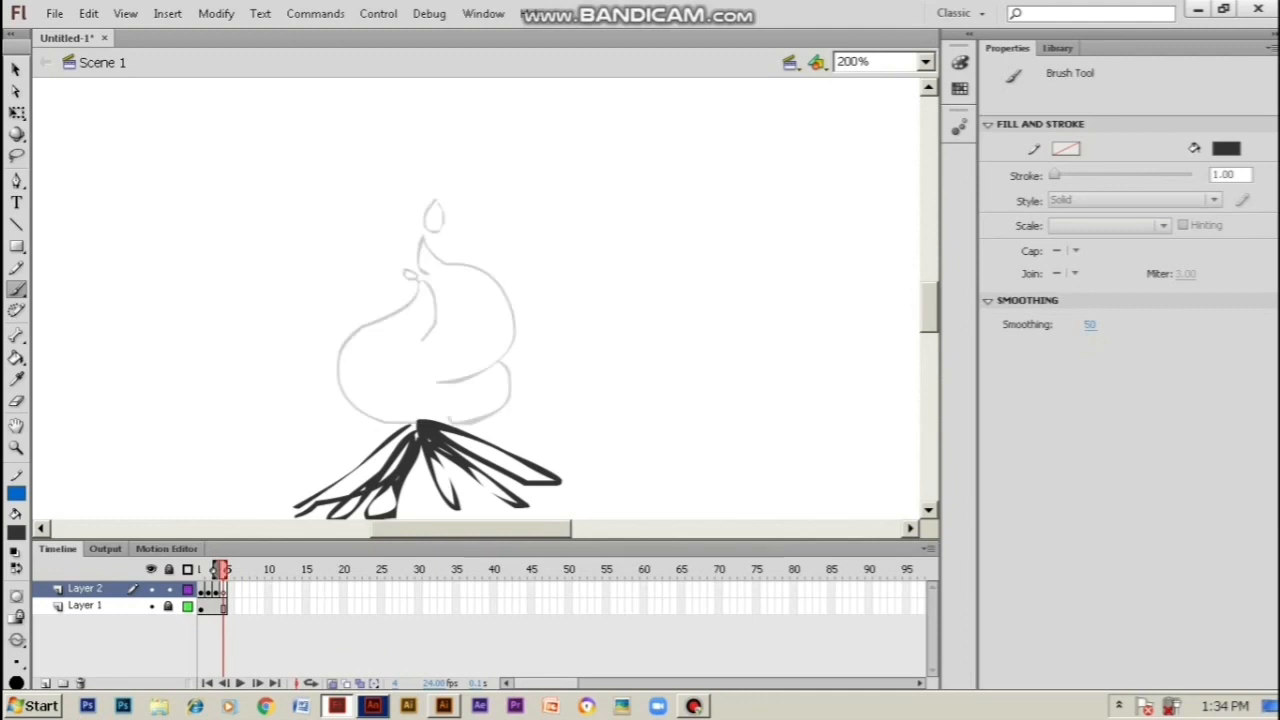
pyautogui.moveTo(425, 281)
pyautogui.mouseDown()
pyautogui.moveTo(358, 294)
pyautogui.moveTo(346, 335)
pyautogui.moveTo(358, 379)
pyautogui.moveTo(416, 423)
pyautogui.mouseUp()
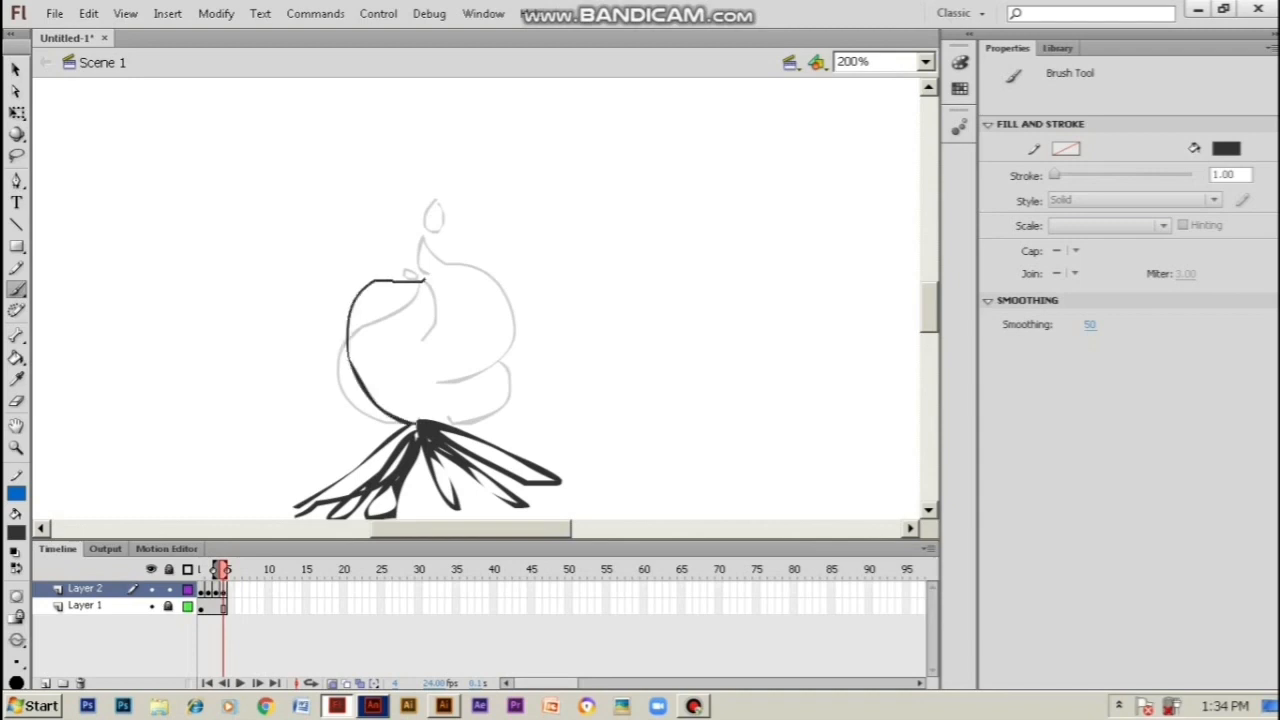
pyautogui.moveTo(427, 277)
pyautogui.mouseDown()
pyautogui.moveTo(416, 318)
pyautogui.moveTo(428, 270)
pyautogui.mouseUp()
pyautogui.moveTo(417, 316); pyautogui.dragTo(437, 382)
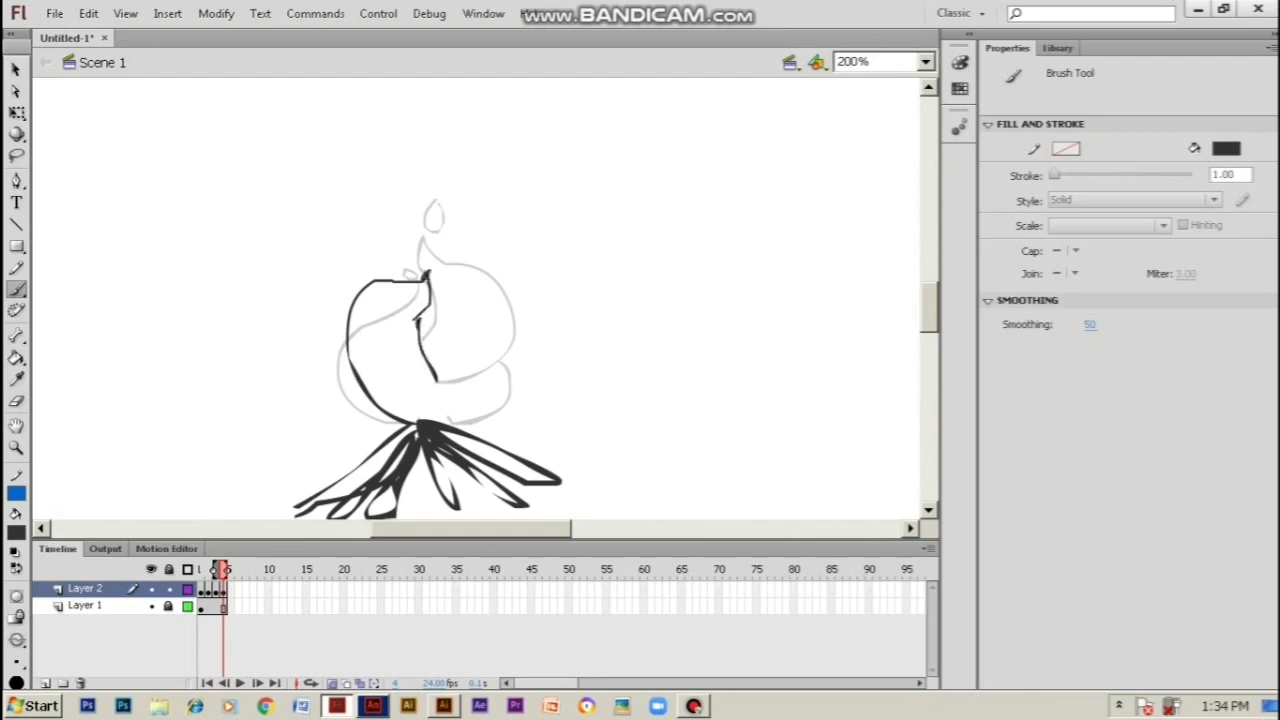
# Brush the frame 4 flame's right lobe, short center tip, lower right bulge and a small spark above the tip
pyautogui.moveTo(428, 255)
pyautogui.mouseDown()
pyautogui.moveTo(475, 242)
pyautogui.moveTo(508, 268)
pyautogui.moveTo(511, 306)
pyautogui.mouseUp()
pyautogui.hotkey('ctrl', 'z')
pyautogui.moveTo(426, 250)
pyautogui.mouseDown()
pyautogui.moveTo(504, 294)
pyautogui.moveTo(514, 345)
pyautogui.mouseUp()
pyautogui.hotkey('ctrl', 'z')
pyautogui.moveTo(427, 250)
pyautogui.mouseDown()
pyautogui.moveTo(519, 312)
pyautogui.moveTo(521, 358)
pyautogui.moveTo(463, 372)
pyautogui.mouseUp()
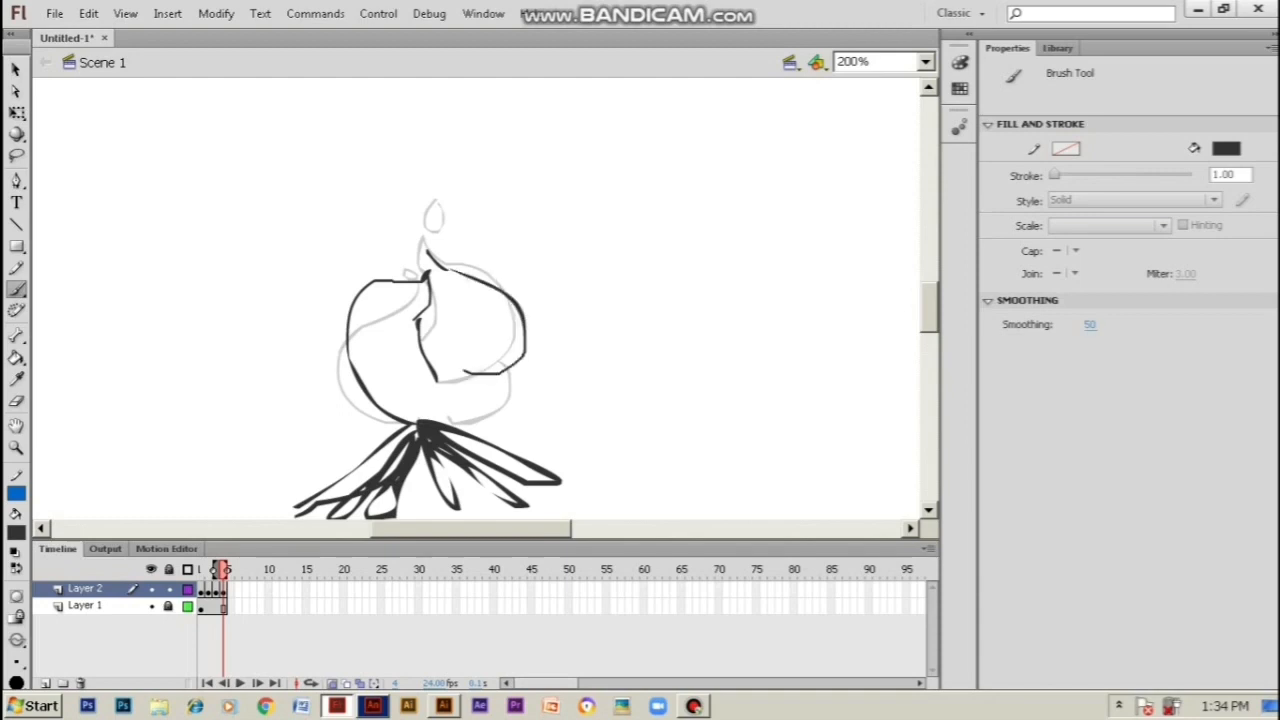
pyautogui.moveTo(427, 249); pyautogui.dragTo(418, 278)
pyautogui.moveTo(433, 226)
pyautogui.mouseDown()
pyautogui.moveTo(440, 243)
pyautogui.moveTo(434, 226)
pyautogui.mouseUp()
pyautogui.moveTo(506, 371)
pyautogui.mouseDown()
pyautogui.moveTo(487, 429)
pyautogui.moveTo(445, 421)
pyautogui.mouseUp()
# Step back and forth through frames 1 to 4 with onion skinning off to check the flame's movement
pyautogui.press(',')
pyautogui.press('.')
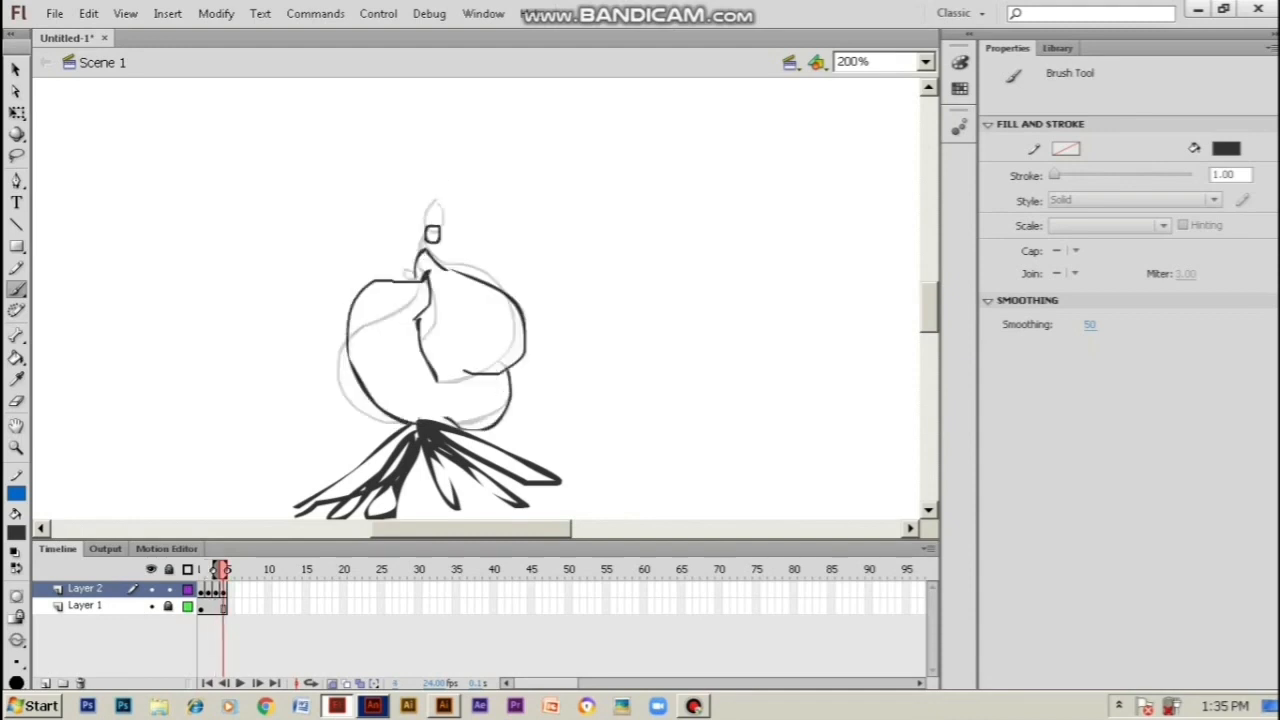
pyautogui.click(341, 684)
pyautogui.press(',')
pyautogui.press('.')
pyautogui.press(',')
pyautogui.press('.')
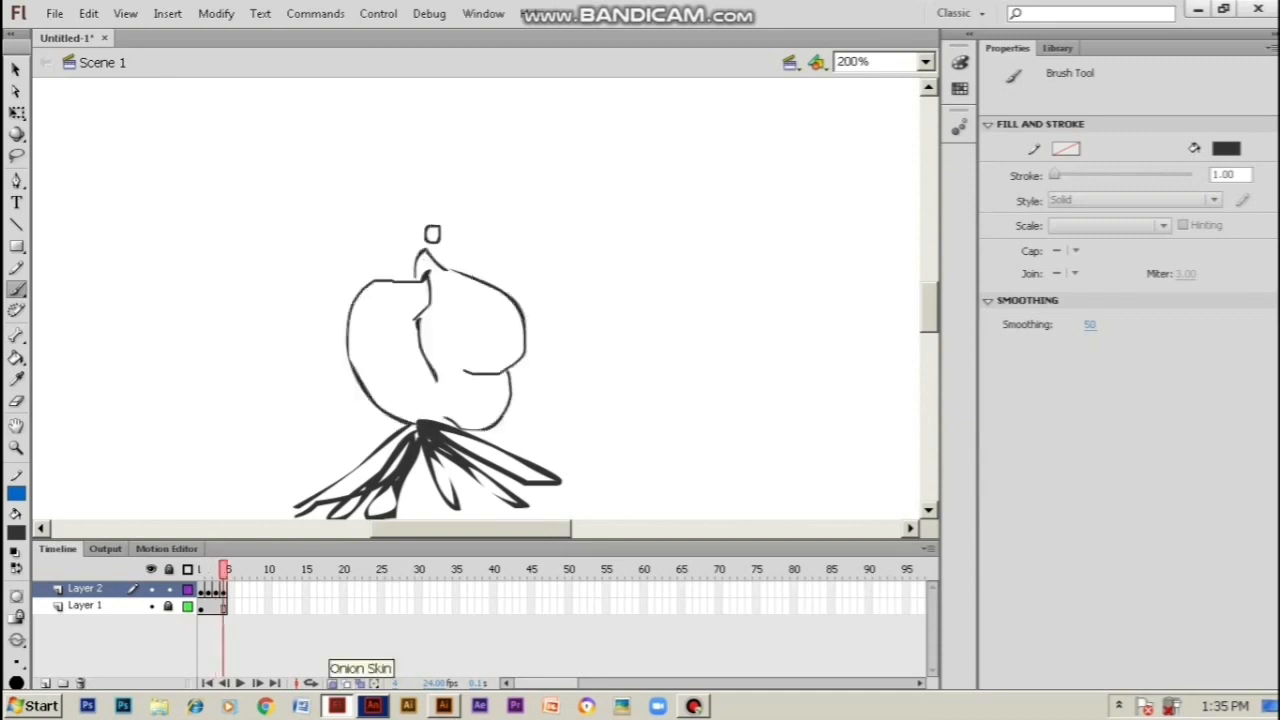
pyautogui.press(',')
pyautogui.press(',')
pyautogui.press(',')
pyautogui.press('.')
pyautogui.press('.')
pyautogui.press('.')
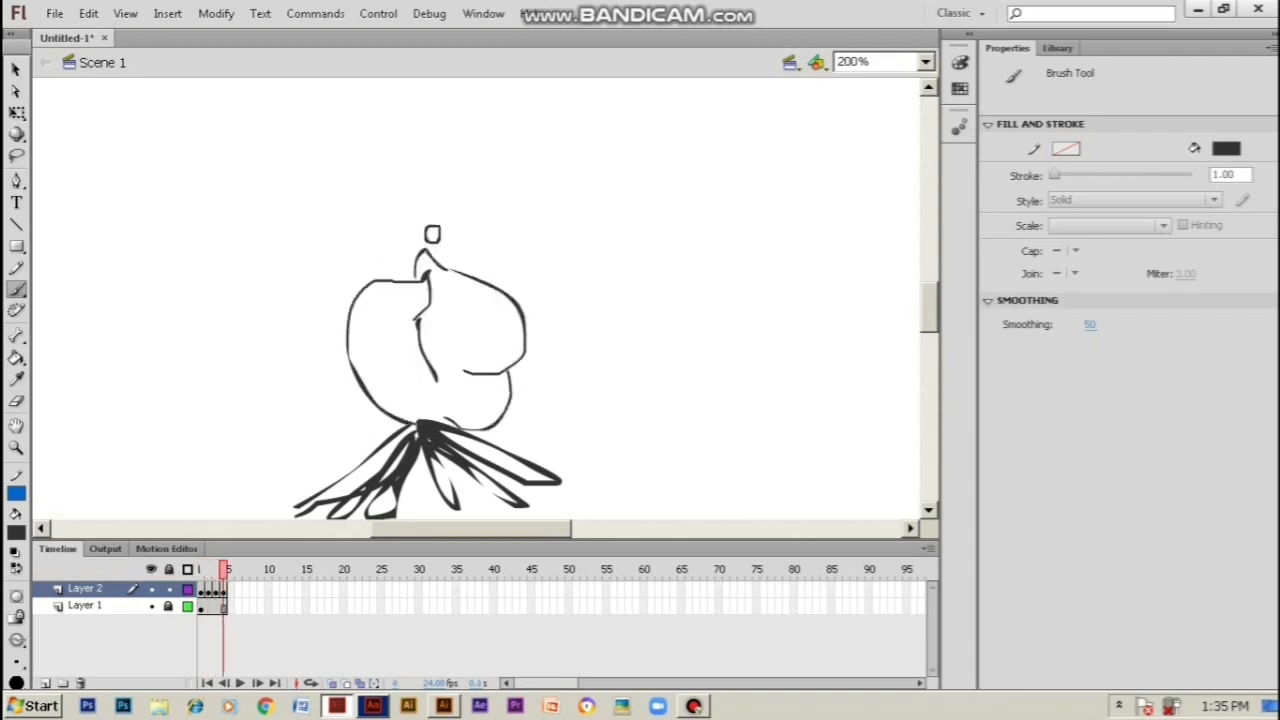
# Insert a blank keyframe at frame 5 with onion skinning on and brush the flame's raised left lobe and its inner curve
pyautogui.press('F7')
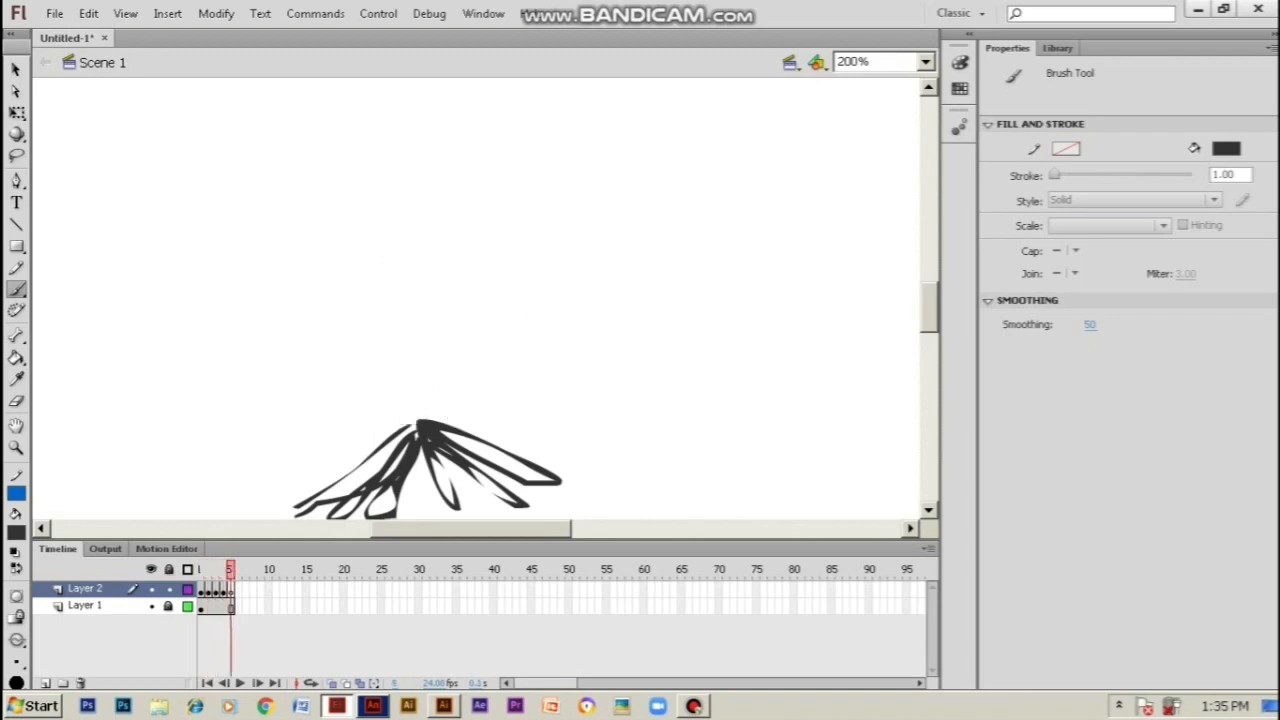
pyautogui.click(332, 683)
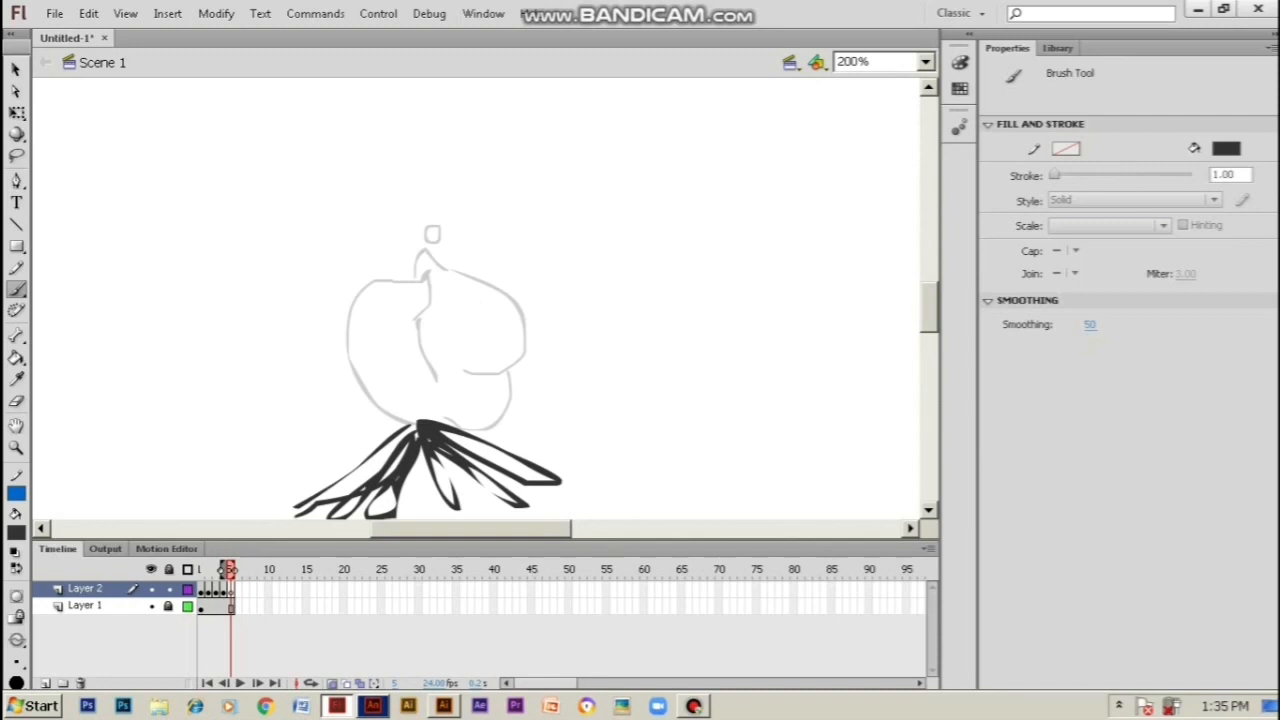
pyautogui.moveTo(423, 273)
pyautogui.mouseDown()
pyautogui.moveTo(363, 247)
pyautogui.moveTo(347, 288)
pyautogui.moveTo(372, 395)
pyautogui.moveTo(420, 426)
pyautogui.mouseUp()
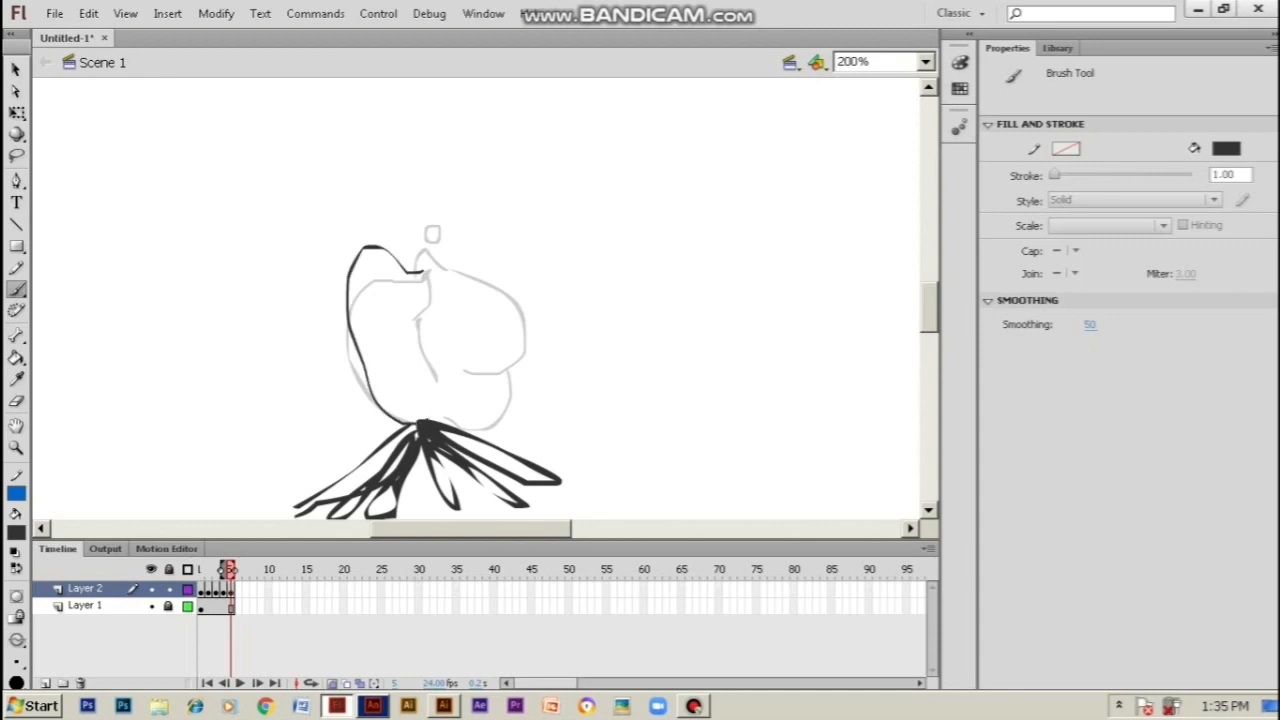
pyautogui.moveTo(392, 282)
pyautogui.mouseDown()
pyautogui.moveTo(390, 324)
pyautogui.moveTo(425, 350)
pyautogui.mouseUp()
pyautogui.moveTo(410, 299); pyautogui.dragTo(414, 334)
pyautogui.hotkey('ctrl', 'z')
# Brush the frame 5 flame's right lobe with its inner curve, the lower right edge and a tiny spark between the lobes
pyautogui.moveTo(437, 288)
pyautogui.mouseDown()
pyautogui.moveTo(520, 268)
pyautogui.moveTo(535, 311)
pyautogui.moveTo(500, 370)
pyautogui.mouseUp()
pyautogui.hotkey('ctrl', 'z')
pyautogui.moveTo(424, 288)
pyautogui.mouseDown()
pyautogui.moveTo(466, 258)
pyautogui.moveTo(508, 273)
pyautogui.moveTo(518, 300)
pyautogui.moveTo(477, 354)
pyautogui.mouseUp()
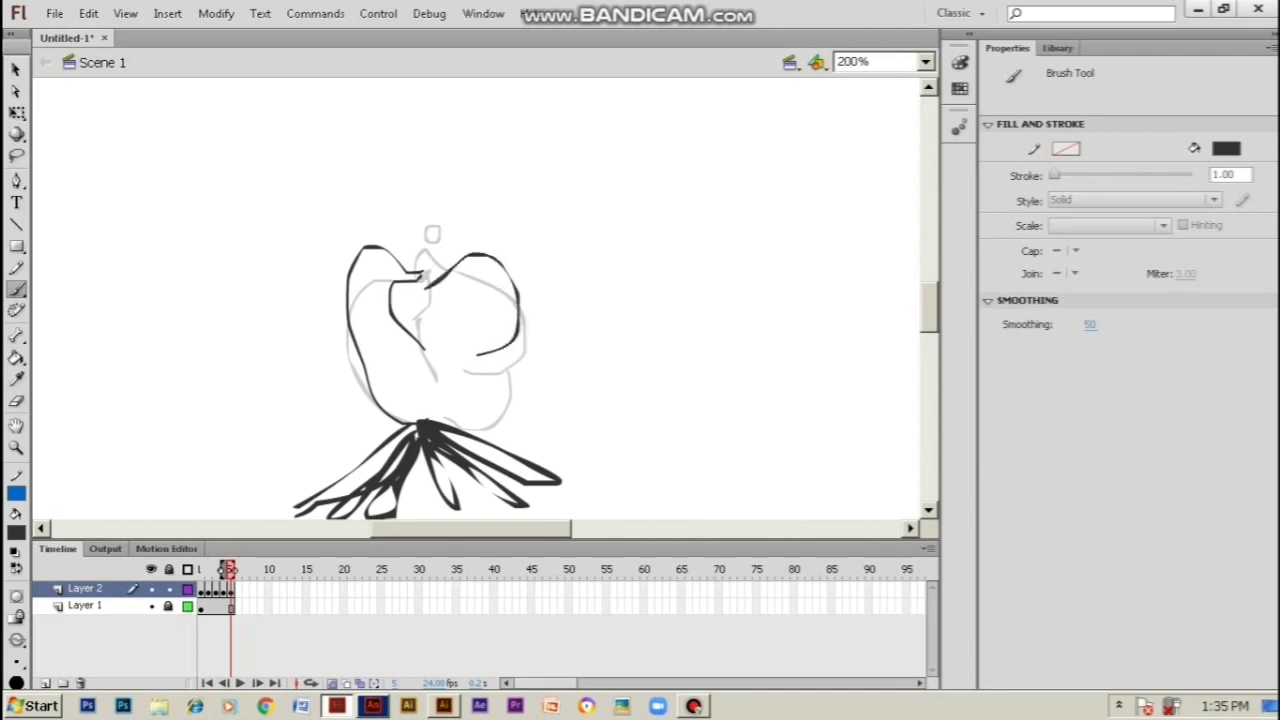
pyautogui.moveTo(424, 289)
pyautogui.mouseDown()
pyautogui.moveTo(460, 289)
pyautogui.moveTo(466, 320)
pyautogui.moveTo(438, 325)
pyautogui.moveTo(448, 302)
pyautogui.moveTo(428, 340)
pyautogui.mouseUp()
pyautogui.hotkey('ctrl', 'z')
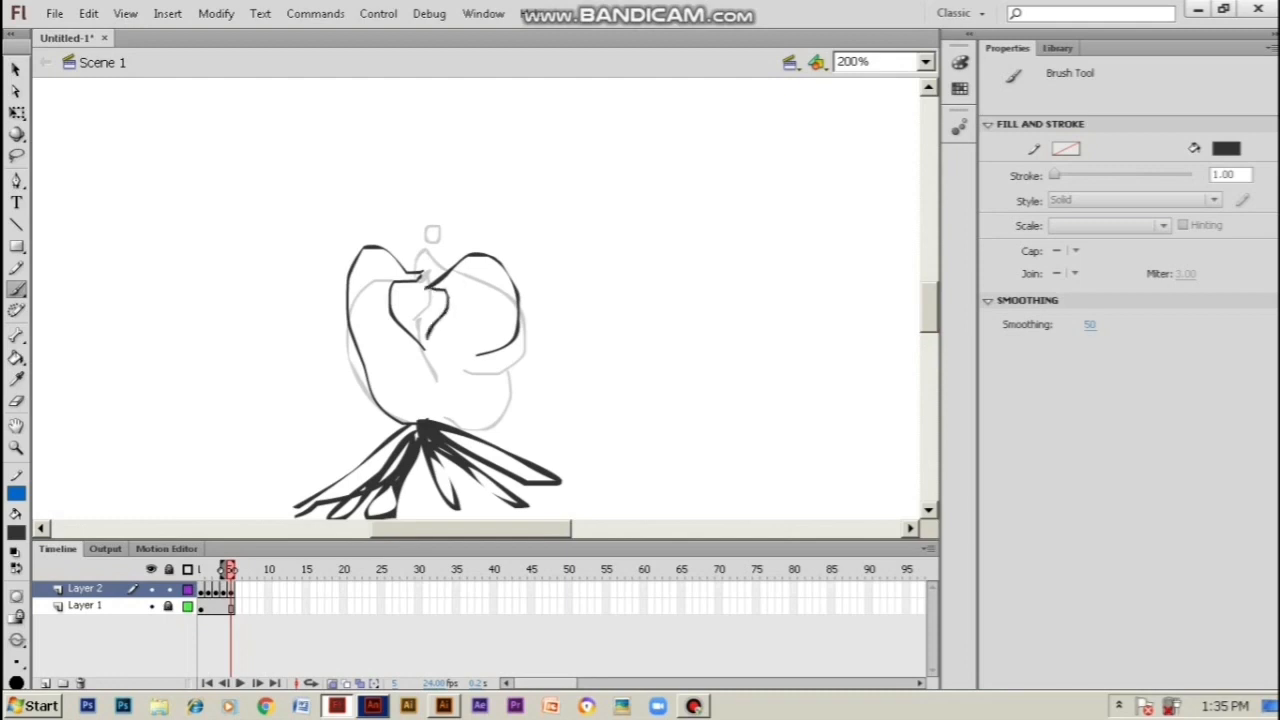
pyautogui.moveTo(510, 344)
pyautogui.mouseDown()
pyautogui.moveTo(484, 410)
pyautogui.moveTo(460, 431)
pyautogui.mouseUp()
pyautogui.moveTo(440, 256); pyautogui.dragTo(436, 257)
# Insert a blank keyframe at frame 6 and brush the flame's left and right lobes with their inner curves
pyautogui.press('F7')
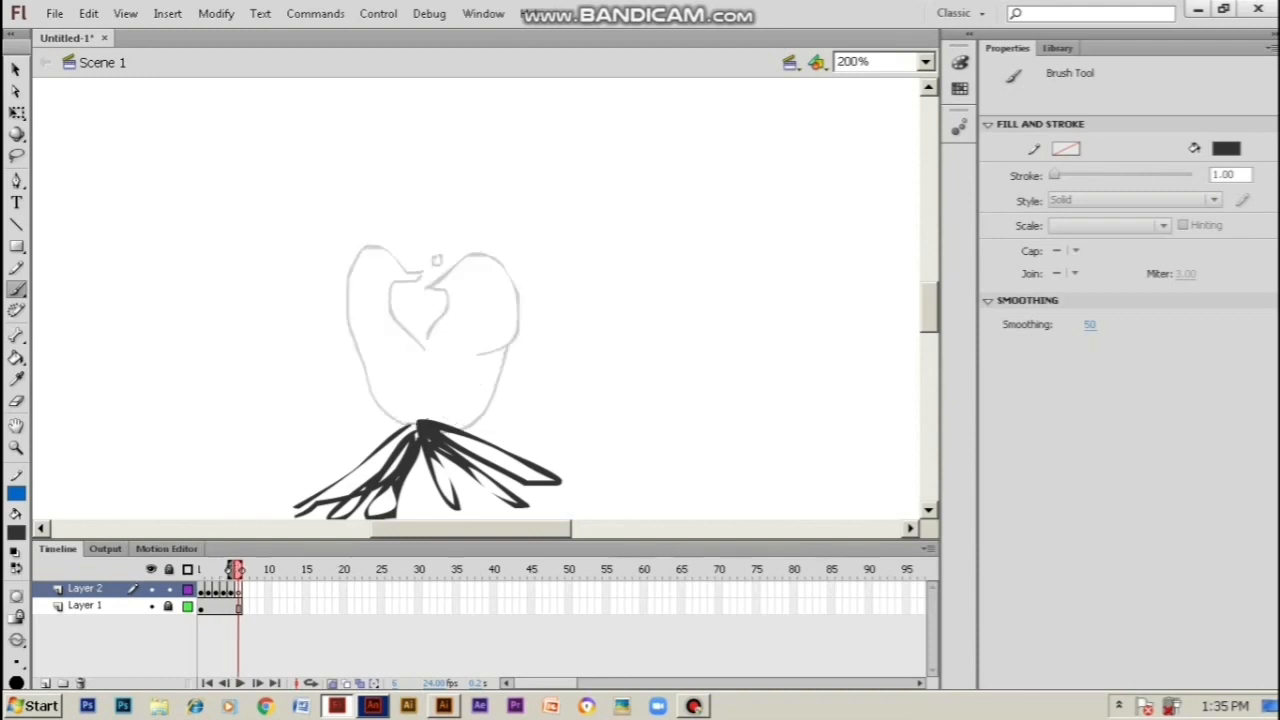
pyautogui.moveTo(403, 248)
pyautogui.mouseDown()
pyautogui.moveTo(387, 236)
pyautogui.moveTo(371, 249)
pyautogui.moveTo(365, 313)
pyautogui.moveTo(390, 356)
pyautogui.moveTo(388, 392)
pyautogui.moveTo(418, 428)
pyautogui.mouseUp()
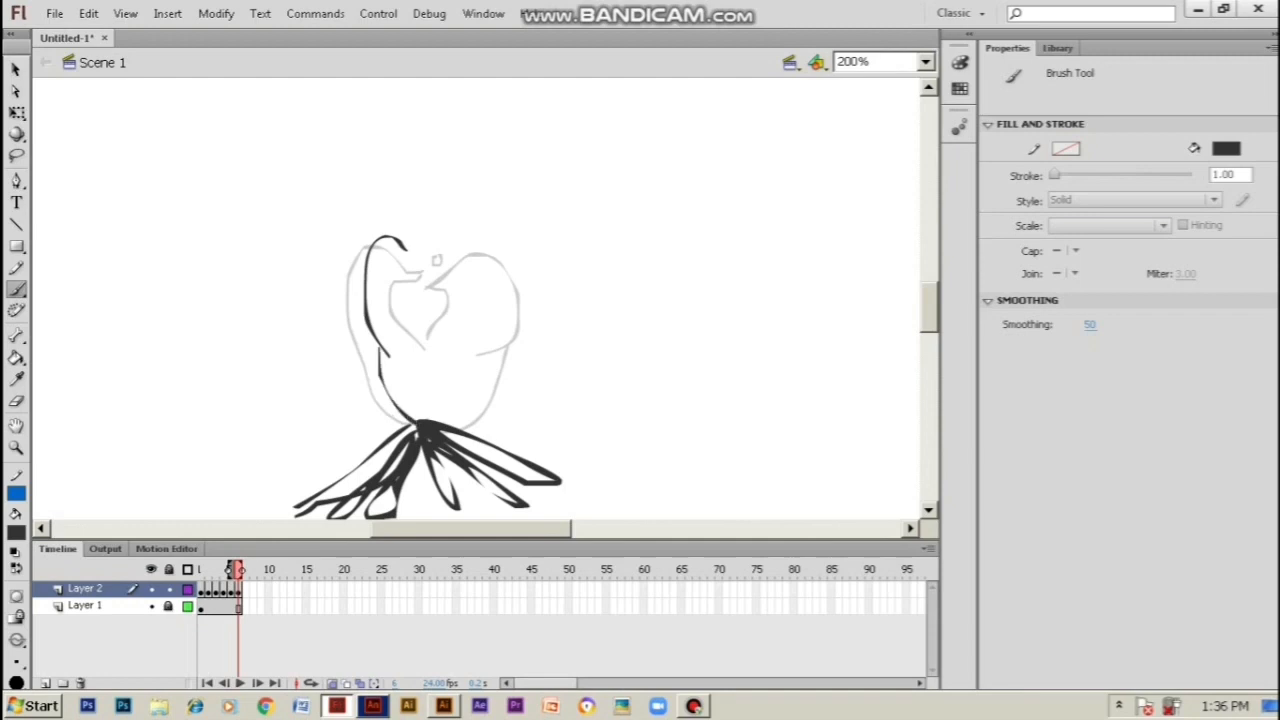
pyautogui.moveTo(398, 249)
pyautogui.mouseDown()
pyautogui.moveTo(411, 255)
pyautogui.moveTo(431, 362)
pyautogui.mouseUp()
pyautogui.moveTo(443, 244)
pyautogui.mouseDown()
pyautogui.moveTo(495, 253)
pyautogui.moveTo(476, 315)
pyautogui.mouseUp()
pyautogui.hotkey('ctrl', 'z')
pyautogui.moveTo(457, 262)
pyautogui.mouseDown()
pyautogui.moveTo(490, 226)
pyautogui.moveTo(483, 338)
pyautogui.mouseUp()
pyautogui.moveTo(466, 258)
pyautogui.mouseDown()
pyautogui.moveTo(474, 251)
pyautogui.moveTo(443, 322)
pyautogui.mouseUp()
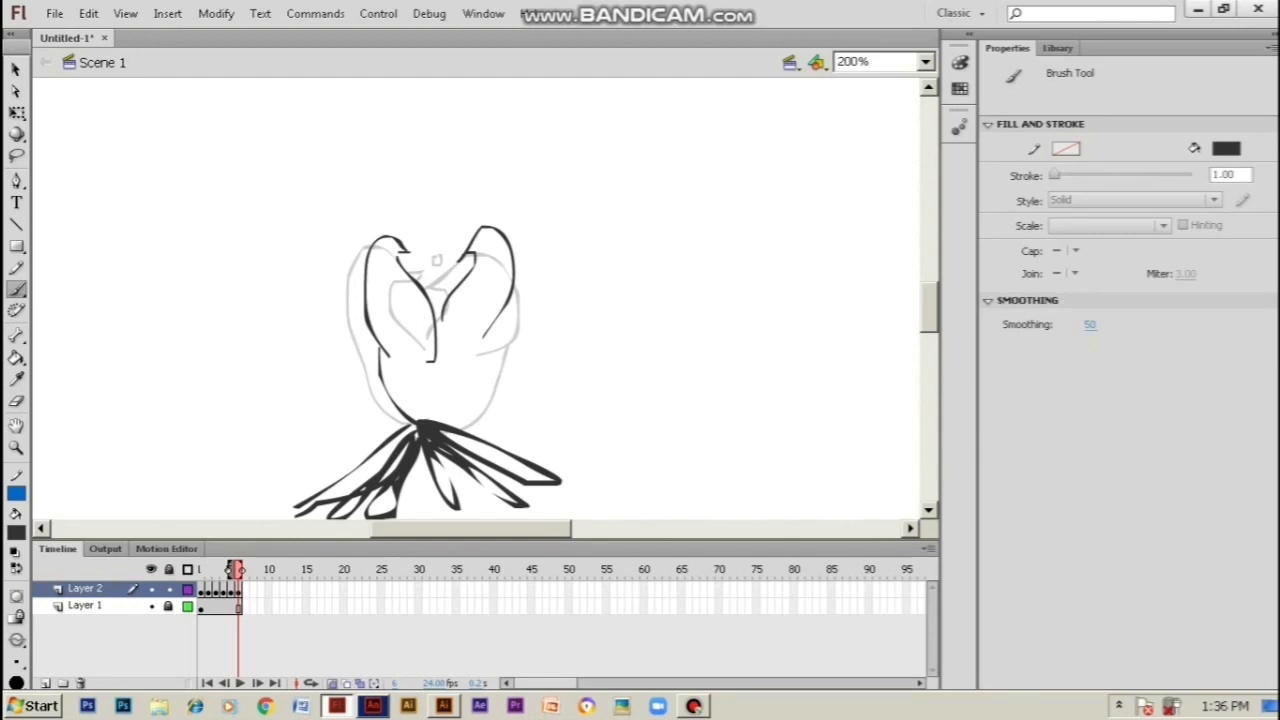
# Brush the frame 6 flame's lower right edge, compare it with frame 5, and add a tiny spark between the lobes
pyautogui.moveTo(495, 324)
pyautogui.mouseDown()
pyautogui.moveTo(493, 382)
pyautogui.moveTo(456, 428)
pyautogui.mouseUp()
pyautogui.hotkey('ctrl', 'z')
pyautogui.moveTo(499, 328); pyautogui.dragTo(457, 428)
pyautogui.press(',')
pyautogui.press('.')
pyautogui.press(',')
pyautogui.press('.')
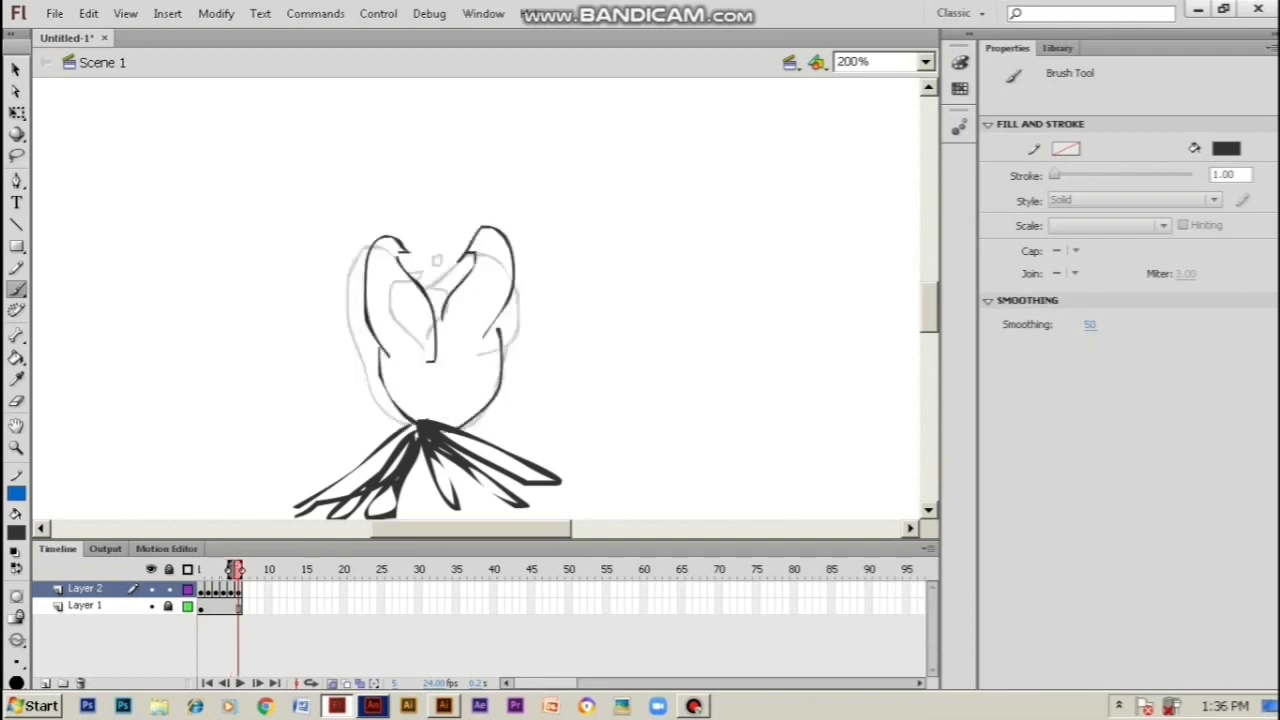
pyautogui.moveTo(452, 272); pyautogui.dragTo(448, 266)
# Insert a blank keyframe at frame 7 and brush the flame's narrower left lobe, its inner curve and the base
pyautogui.press('F7')
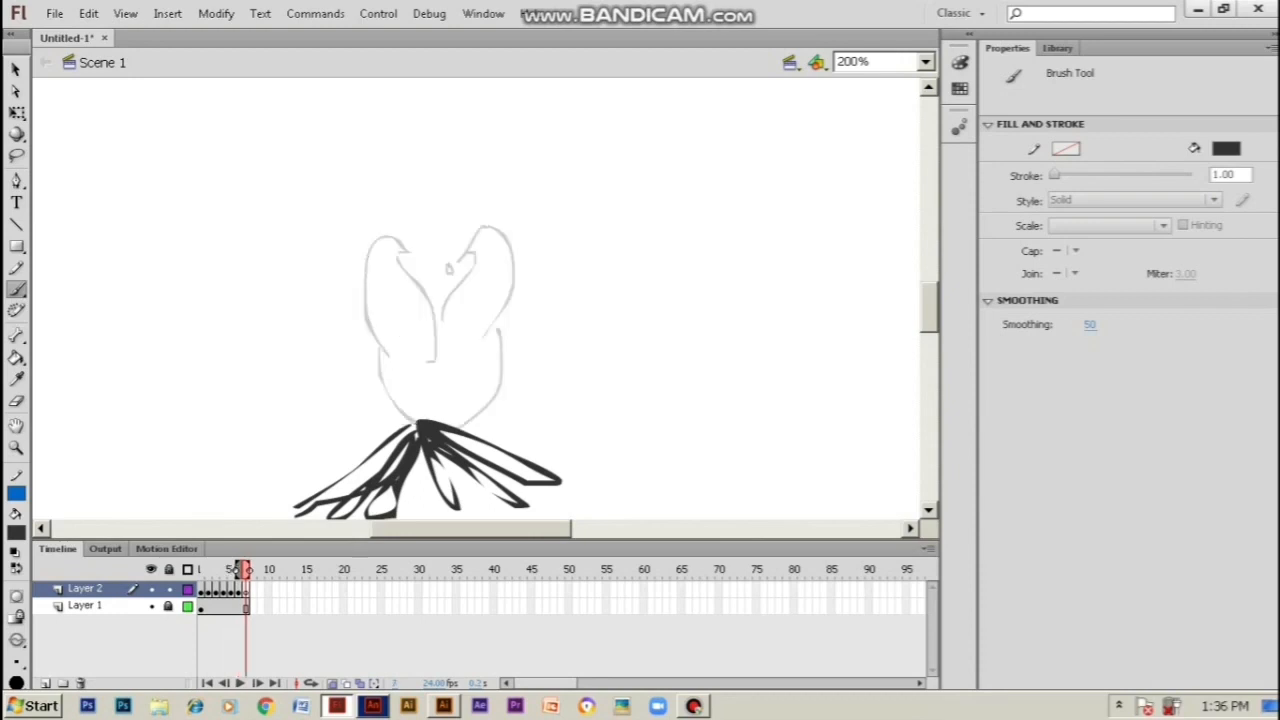
pyautogui.moveTo(401, 228)
pyautogui.mouseDown()
pyautogui.moveTo(375, 346)
pyautogui.moveTo(425, 410)
pyautogui.mouseUp()
pyautogui.hotkey('ctrl', 'z')
pyautogui.moveTo(388, 241)
pyautogui.mouseDown()
pyautogui.moveTo(364, 352)
pyautogui.moveTo(415, 428)
pyautogui.mouseUp()
pyautogui.hotkey('ctrl', 'z')
pyautogui.moveTo(393, 242)
pyautogui.mouseDown()
pyautogui.moveTo(364, 377)
pyautogui.moveTo(392, 415)
pyautogui.mouseUp()
pyautogui.moveTo(381, 231)
pyautogui.mouseDown()
pyautogui.moveTo(416, 258)
pyautogui.moveTo(434, 363)
pyautogui.mouseUp()
pyautogui.moveTo(378, 398)
pyautogui.mouseDown()
pyautogui.moveTo(403, 421)
pyautogui.moveTo(433, 408)
pyautogui.mouseUp()
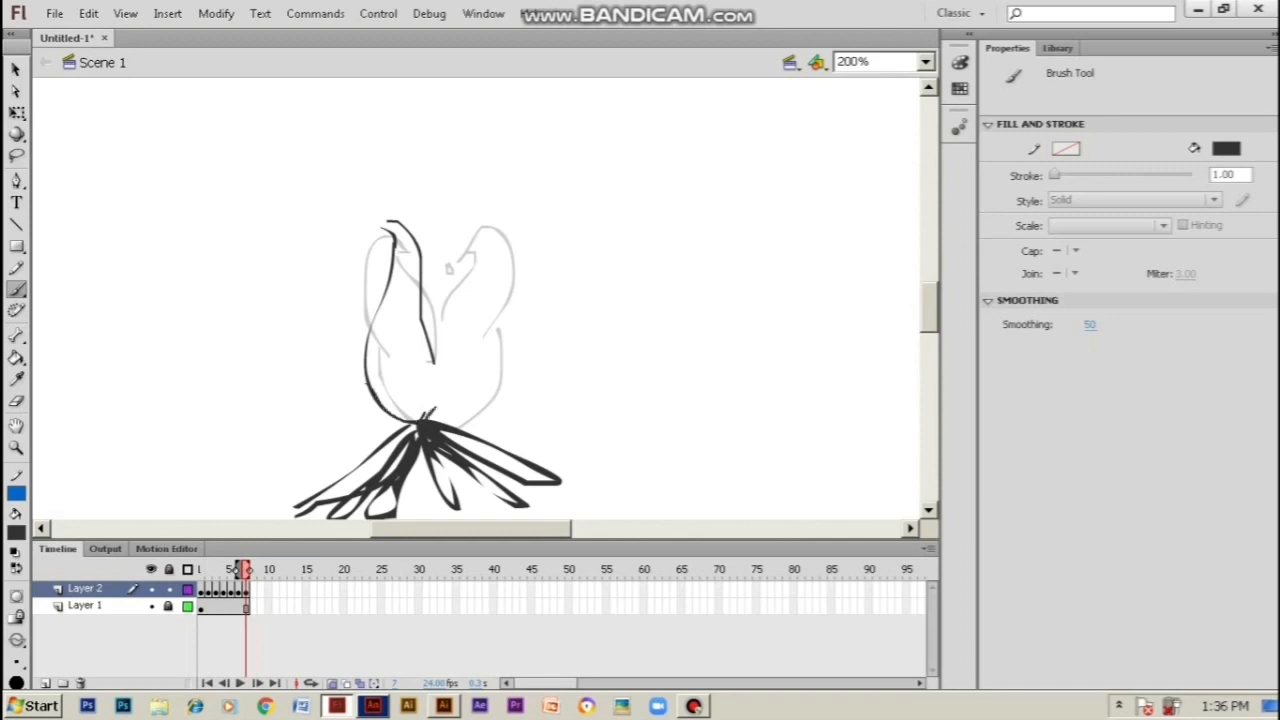
# Brush the frame 7 flame's right lobe and lower right edge, a tiny spark, and the left tip's closing stroke
pyautogui.moveTo(452, 228)
pyautogui.mouseDown()
pyautogui.moveTo(498, 257)
pyautogui.moveTo(460, 226)
pyautogui.moveTo(490, 250)
pyautogui.moveTo(498, 280)
pyautogui.moveTo(470, 328)
pyautogui.mouseUp()
pyautogui.hotkey('ctrl', 'z')
pyautogui.moveTo(475, 232)
pyautogui.mouseDown()
pyautogui.moveTo(434, 358)
pyautogui.moveTo(483, 378)
pyautogui.moveTo(460, 430)
pyautogui.mouseUp()
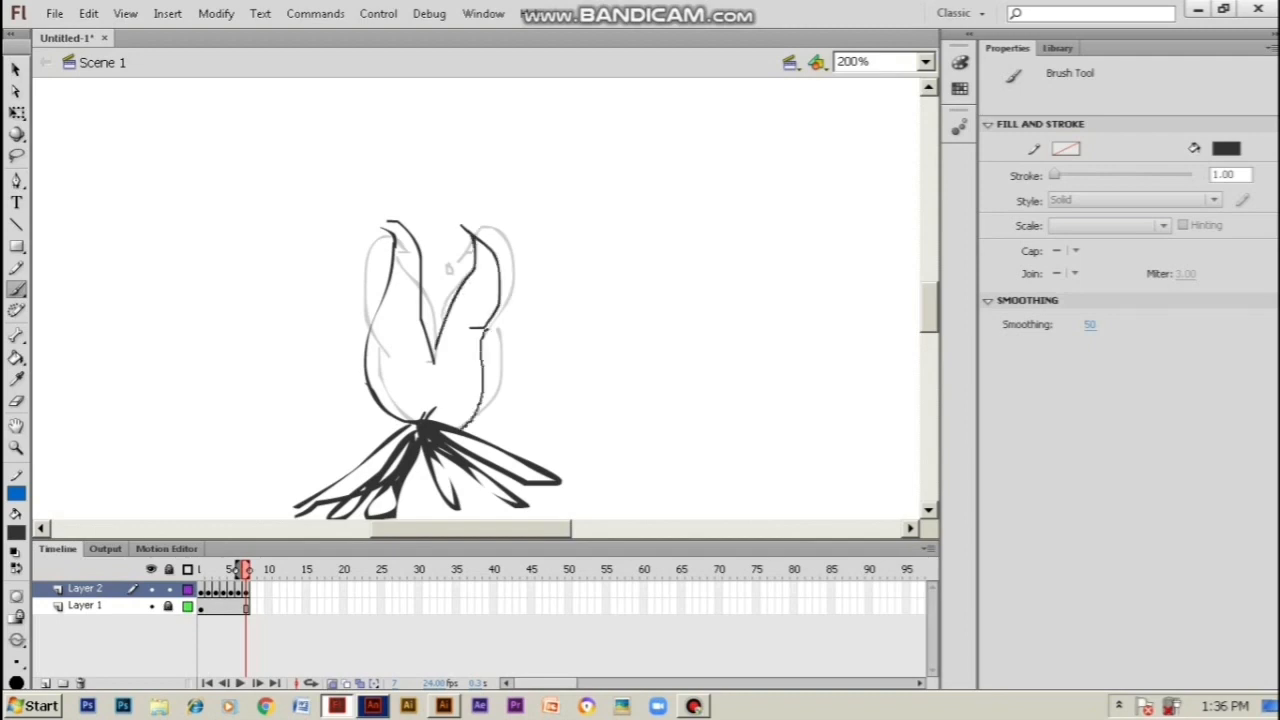
pyautogui.moveTo(455, 231); pyautogui.dragTo(378, 227)
# Insert a blank keyframe at frame 8 and brush the flame's two pointed tongues, their inner curves and the lower right edge
pyautogui.press('F7')
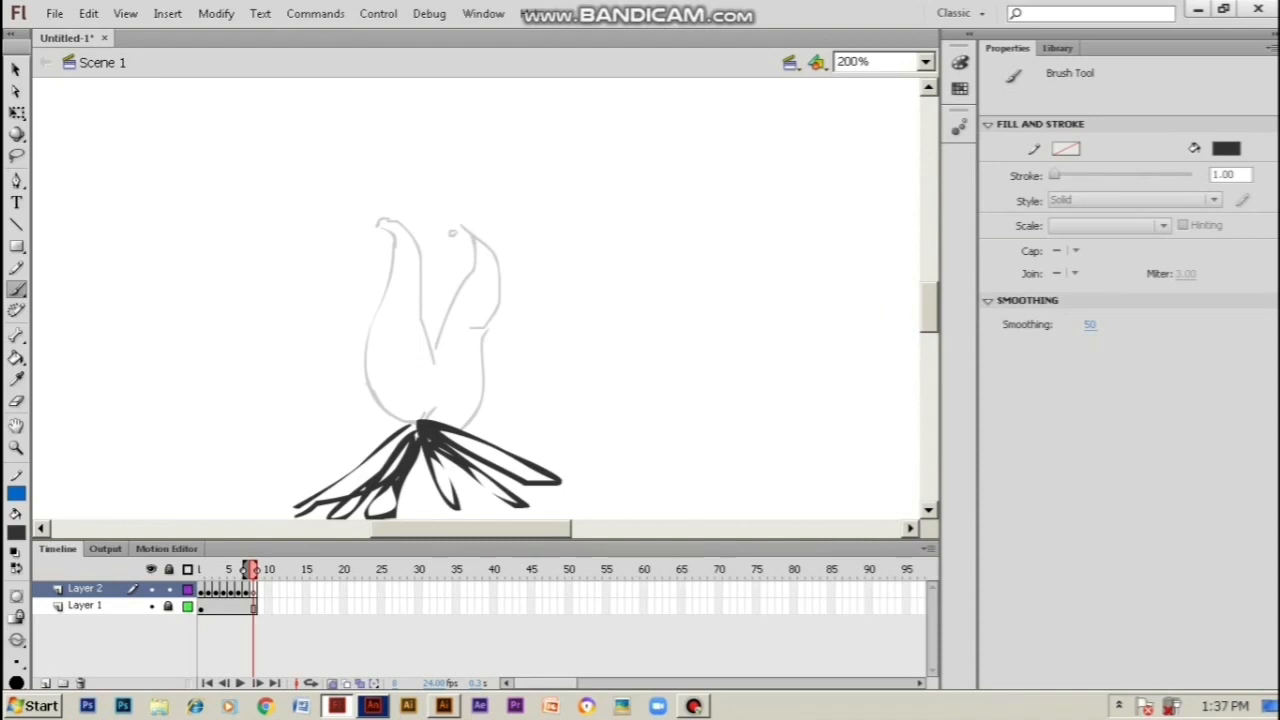
pyautogui.moveTo(408, 210)
pyautogui.mouseDown()
pyautogui.moveTo(356, 378)
pyautogui.moveTo(414, 426)
pyautogui.mouseUp()
pyautogui.moveTo(411, 236)
pyautogui.mouseDown()
pyautogui.moveTo(414, 334)
pyautogui.moveTo(432, 360)
pyautogui.mouseUp()
pyautogui.moveTo(456, 212); pyautogui.dragTo(421, 322)
pyautogui.moveTo(470, 213); pyautogui.dragTo(464, 327)
pyautogui.hotkey('ctrl', 'z')
pyautogui.moveTo(462, 196)
pyautogui.mouseDown()
pyautogui.moveTo(479, 236)
pyautogui.moveTo(472, 346)
pyautogui.moveTo(485, 400)
pyautogui.moveTo(450, 426)
pyautogui.mouseUp()
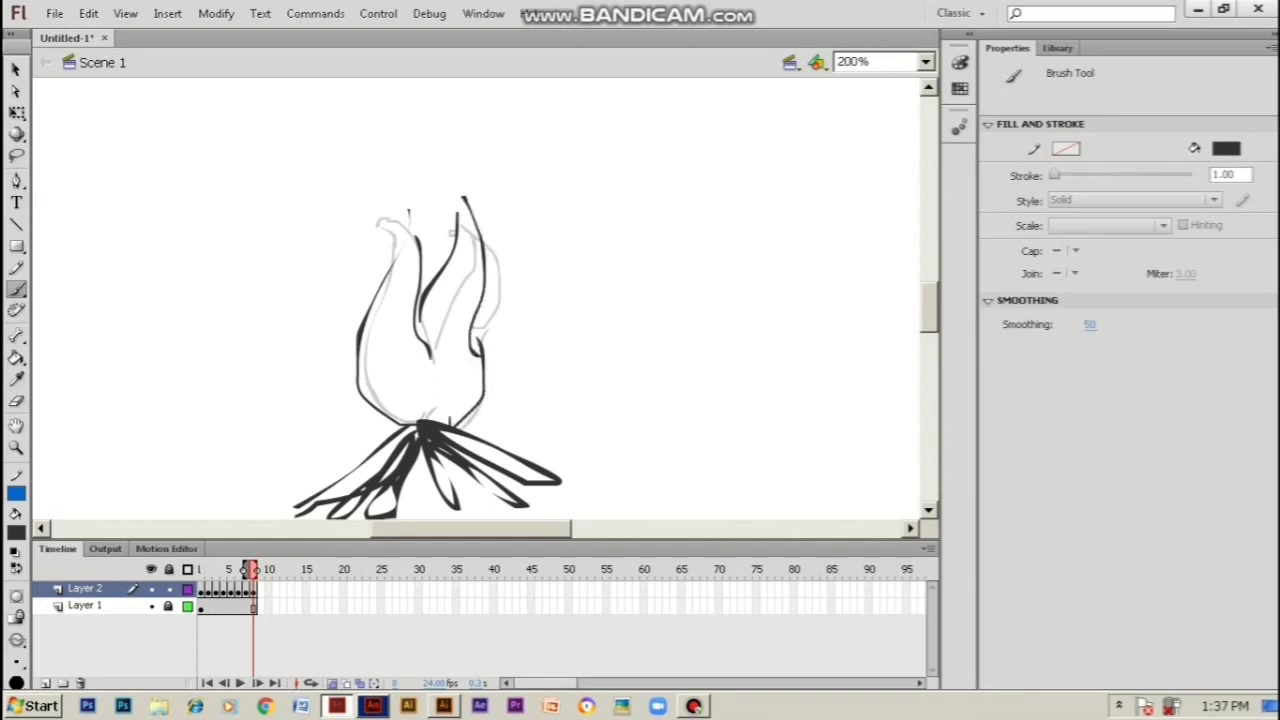
# Step back from frame 8 to frame 1 and forward again to check the flame's movement
pyautogui.press(',')
pyautogui.press(',')
pyautogui.press(',')
pyautogui.press(',')
pyautogui.press(',')
pyautogui.press(',')
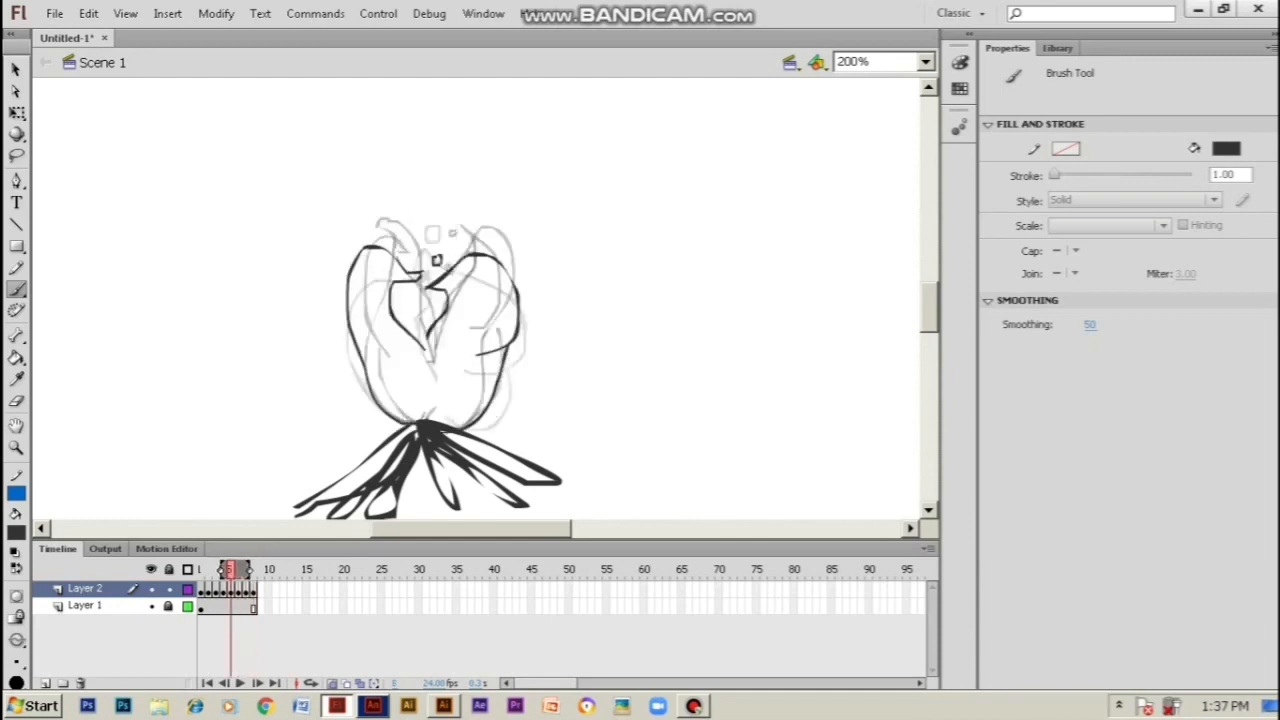
pyautogui.press(',')
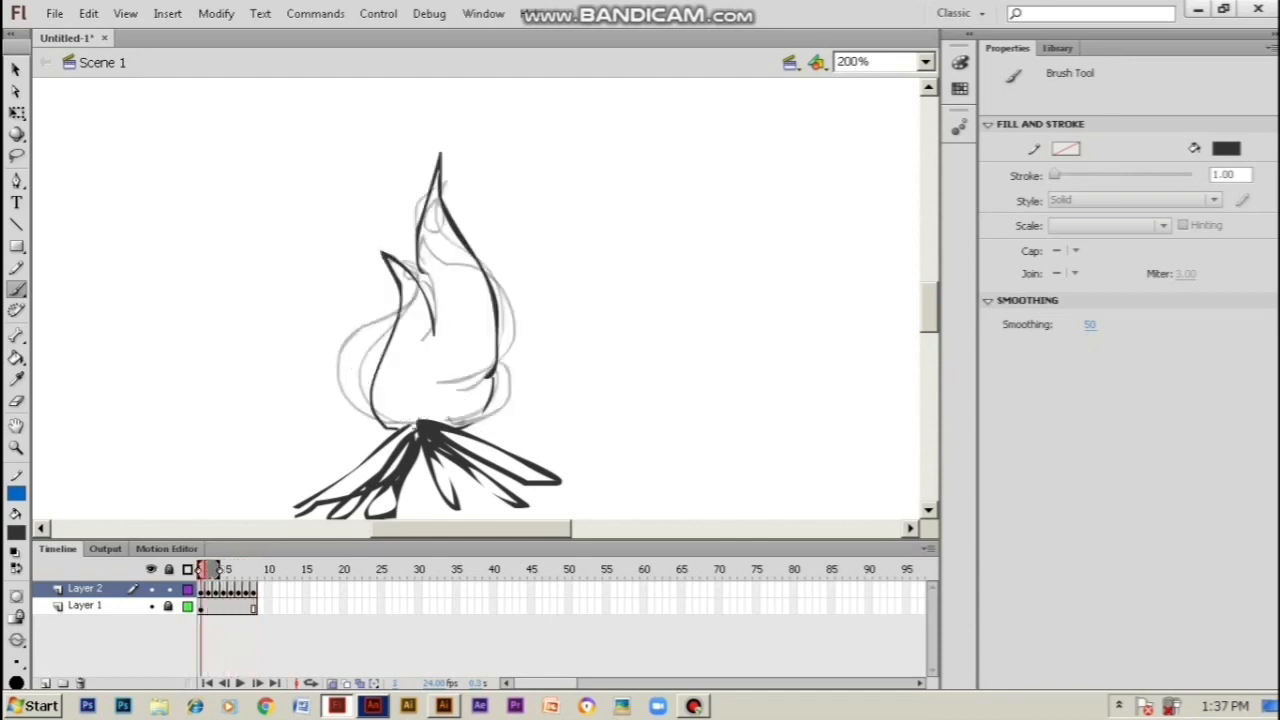
pyautogui.press('.')
pyautogui.press('.')
pyautogui.press('.')
pyautogui.press('.')
pyautogui.press('.')
pyautogui.press('.')
pyautogui.press('.')
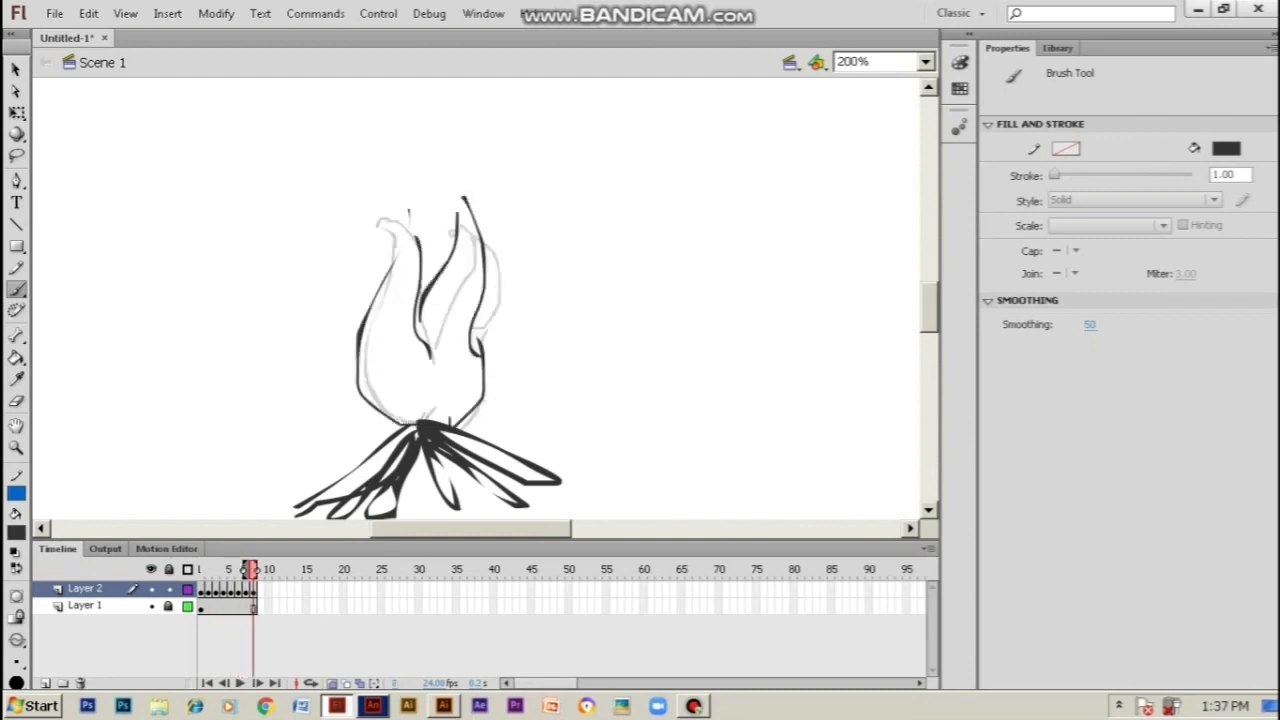
# Insert a blank keyframe at frame 9, copy the frame 1 flame to frame 10, and return to frame 9
pyautogui.press('F7')
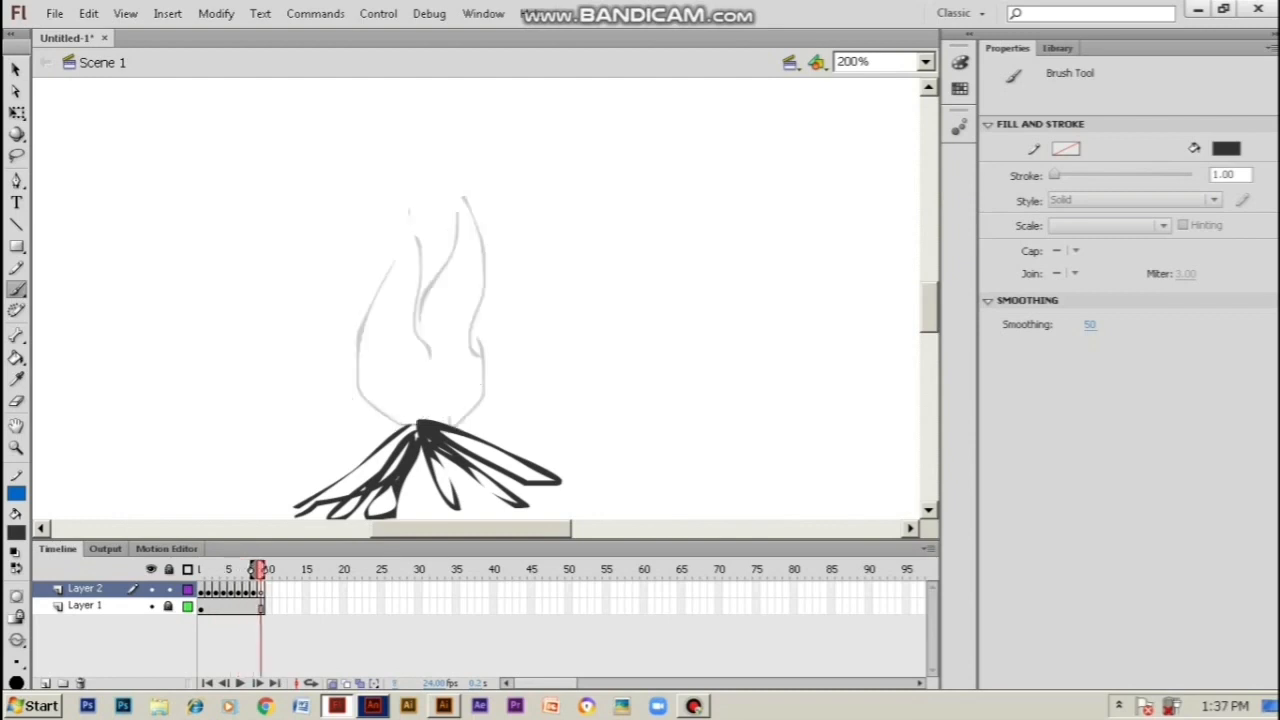
pyautogui.click(201, 591)
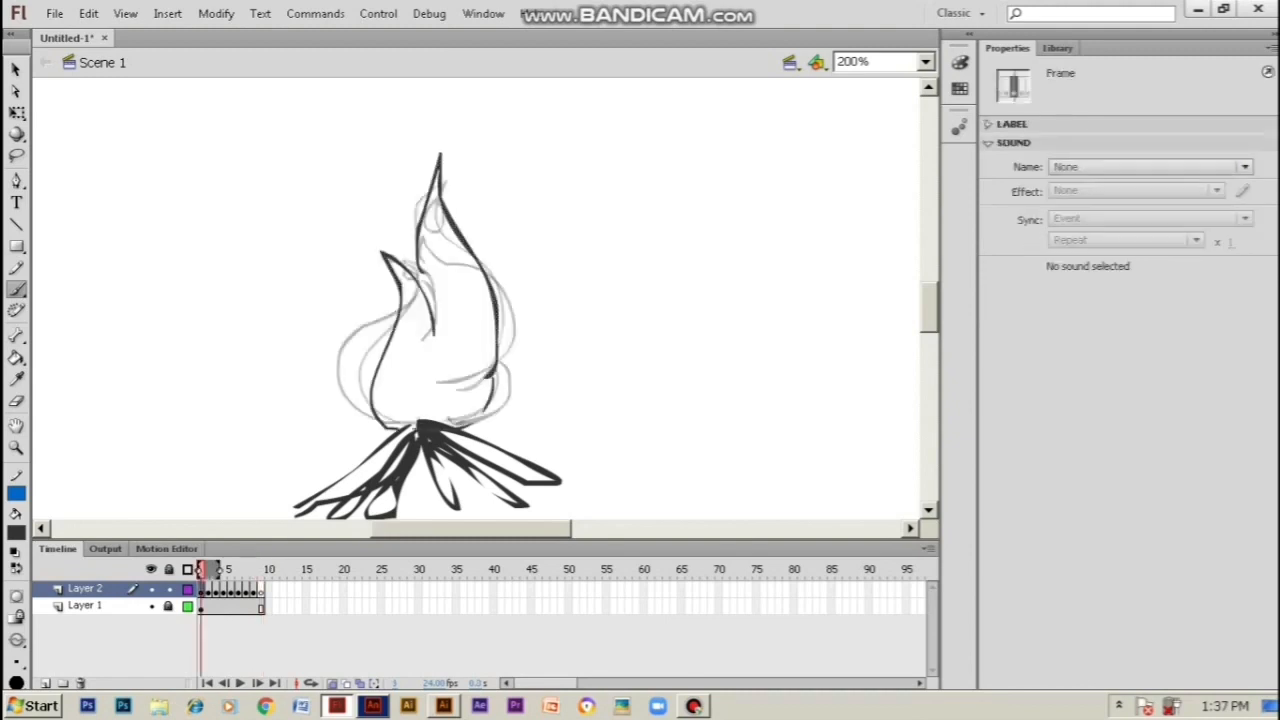
pyautogui.click(268, 590)
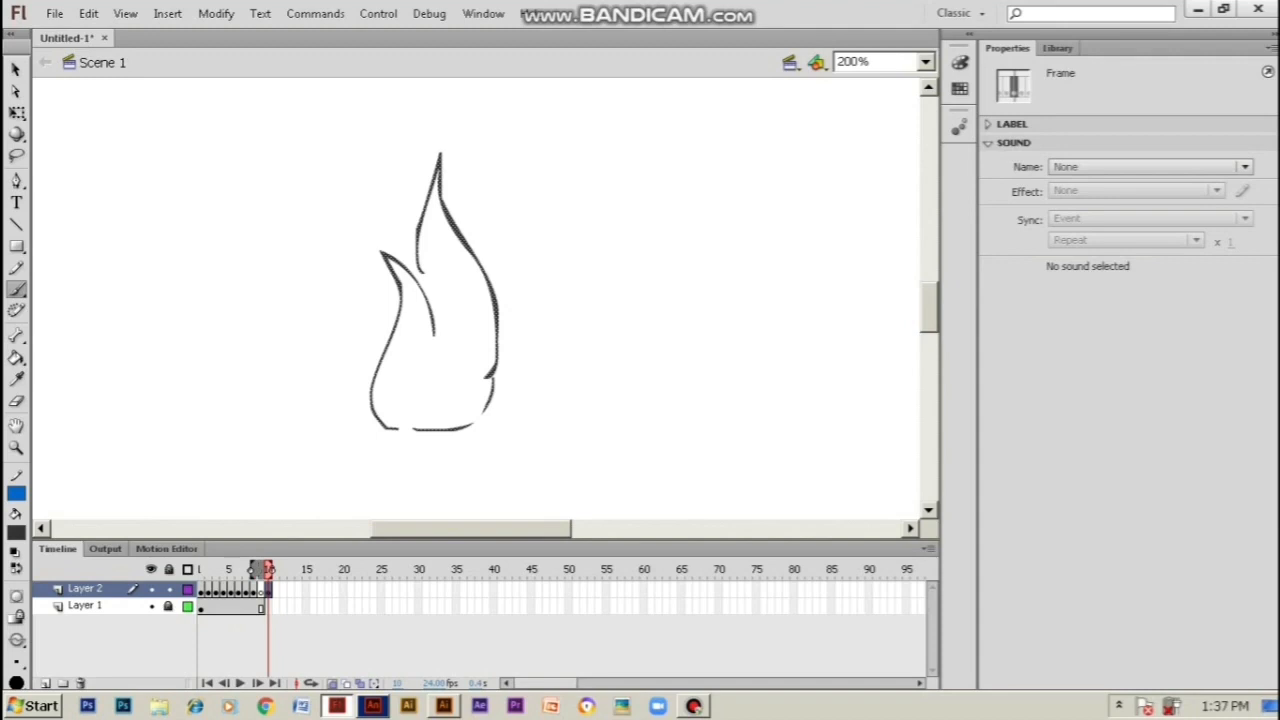
pyautogui.moveTo(265, 569); pyautogui.dragTo(253, 569)
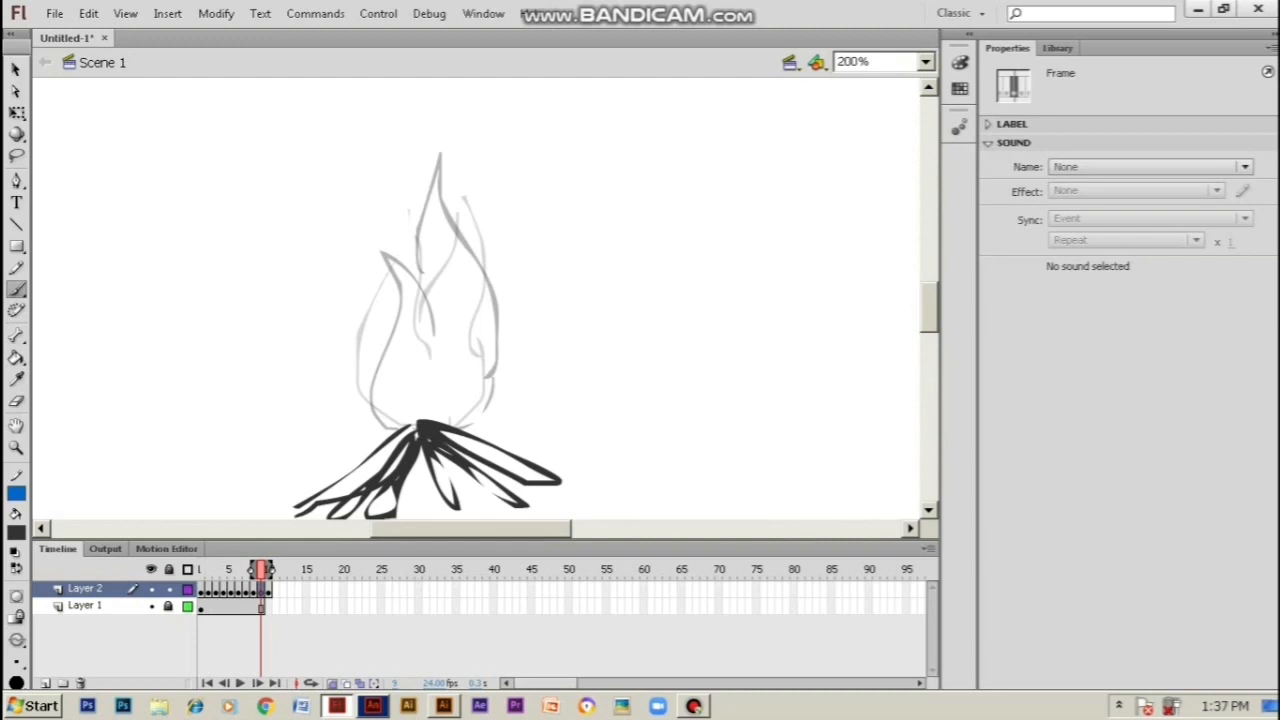
# Brush the frame 9 flame between the onion-skinned outlines, with a short left tongue, a taller right tongue and the lower right edge
pyautogui.moveTo(406, 243)
pyautogui.mouseDown()
pyautogui.moveTo(370, 363)
pyautogui.moveTo(376, 410)
pyautogui.moveTo(418, 427)
pyautogui.mouseUp()
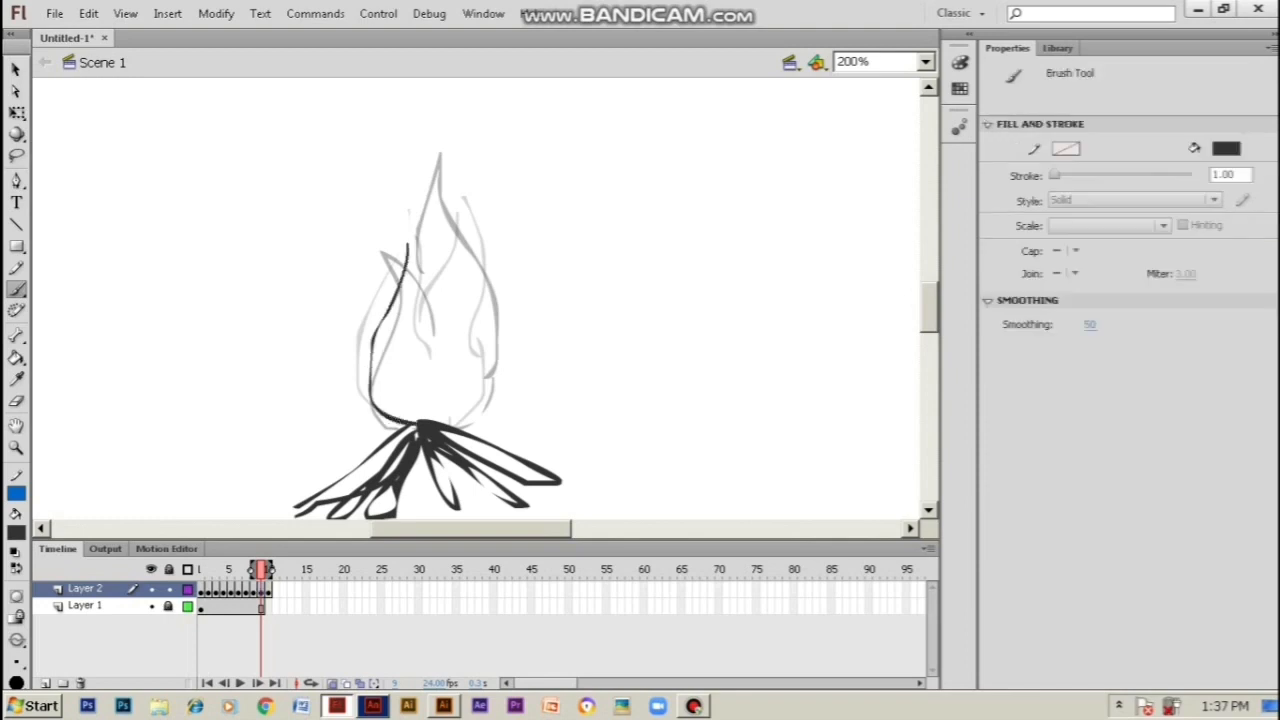
pyautogui.moveTo(406, 241)
pyautogui.mouseDown()
pyautogui.moveTo(429, 308)
pyautogui.moveTo(415, 352)
pyautogui.mouseUp()
pyautogui.moveTo(460, 178); pyautogui.dragTo(436, 262)
pyautogui.moveTo(453, 192)
pyautogui.mouseDown()
pyautogui.moveTo(486, 314)
pyautogui.moveTo(461, 362)
pyautogui.mouseUp()
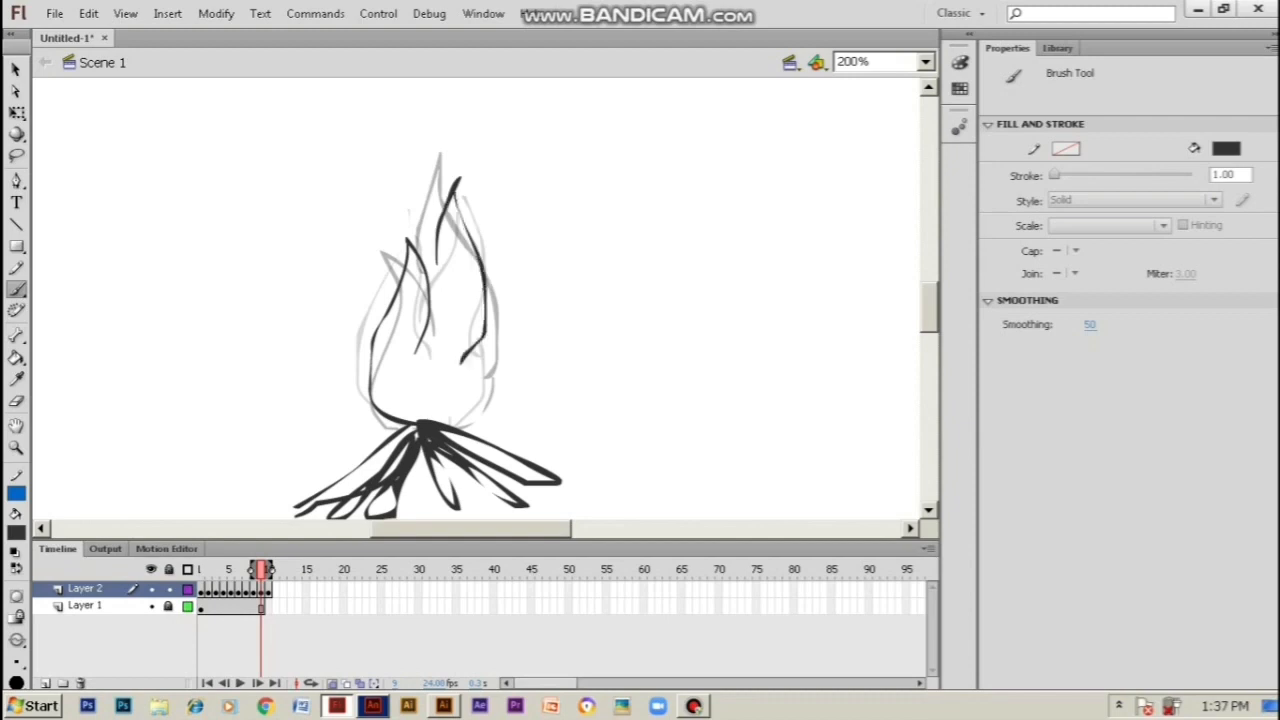
pyautogui.moveTo(481, 340)
pyautogui.mouseDown()
pyautogui.moveTo(483, 400)
pyautogui.moveTo(449, 428)
pyautogui.mouseUp()
# Turn onion skinning off and copy the firewood into a keyframe at frame 10 of Layer 1
pyautogui.click(268, 606)
pyautogui.press('F7')
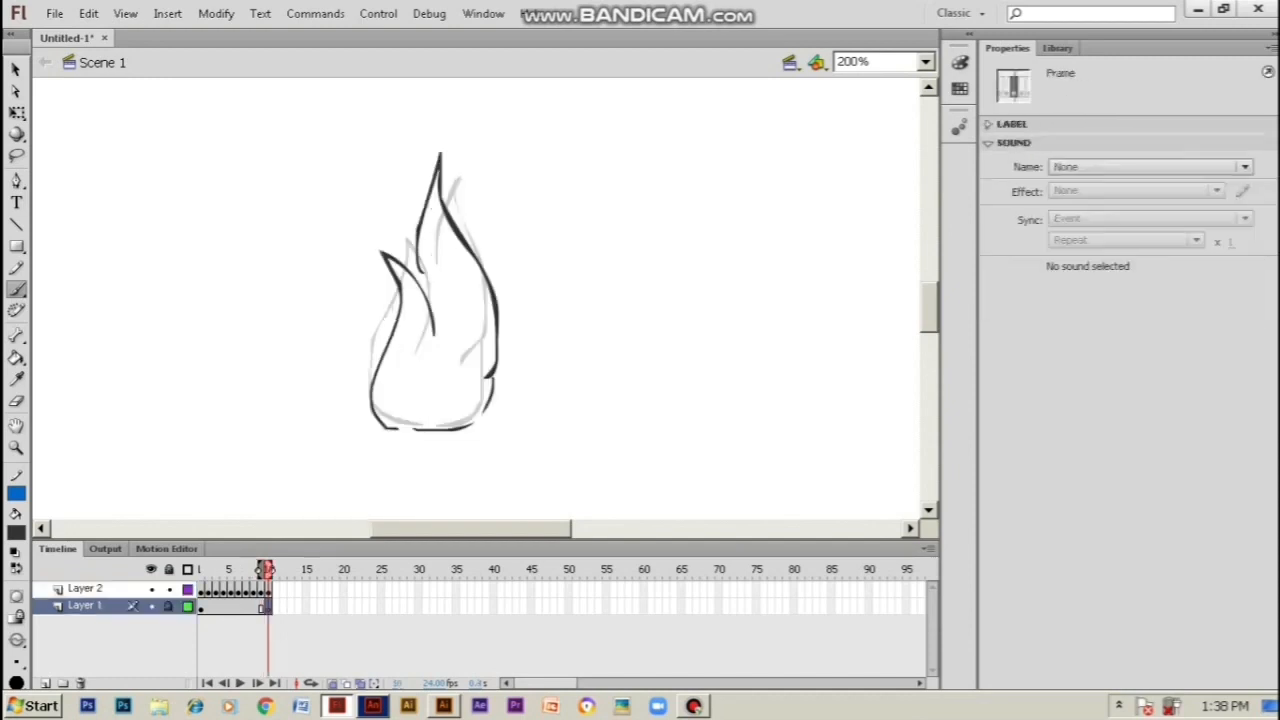
pyautogui.click(334, 683)
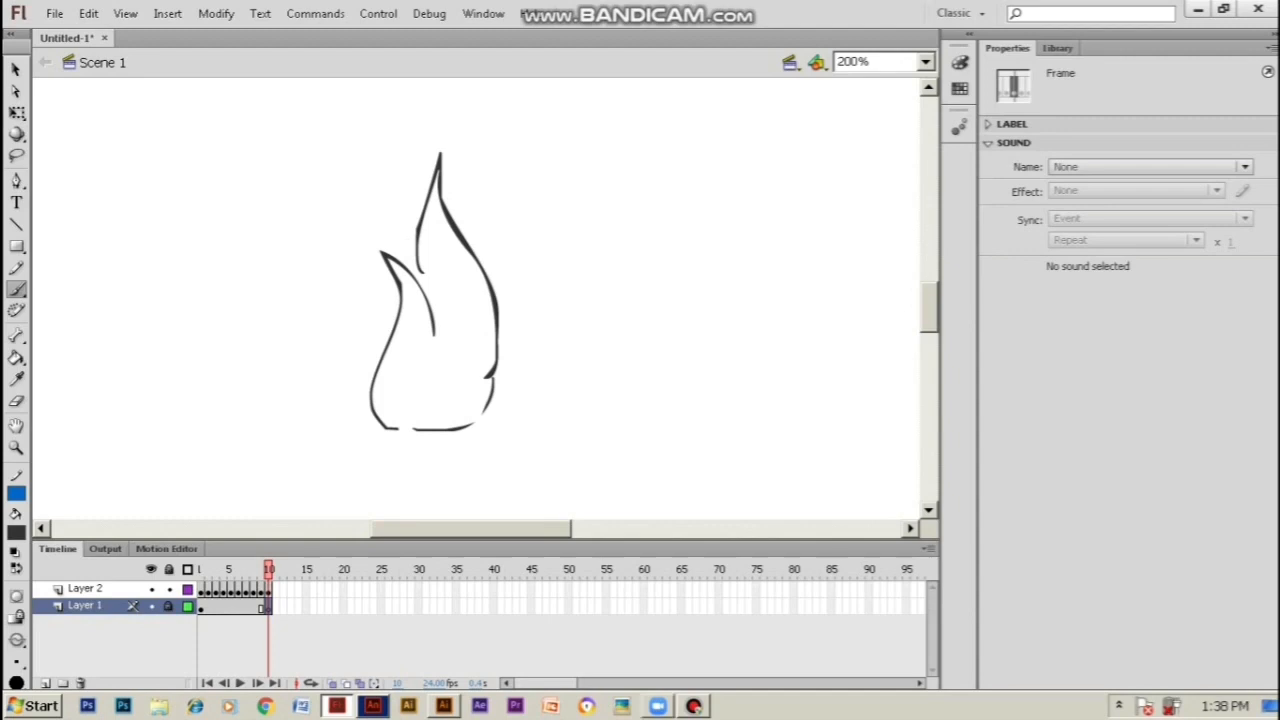
pyautogui.press(',')
pyautogui.press(',')
pyautogui.press('.')
pyautogui.click(261, 607)
pyautogui.moveTo(261, 607); pyautogui.dragTo(268, 607)
pyautogui.press('.')
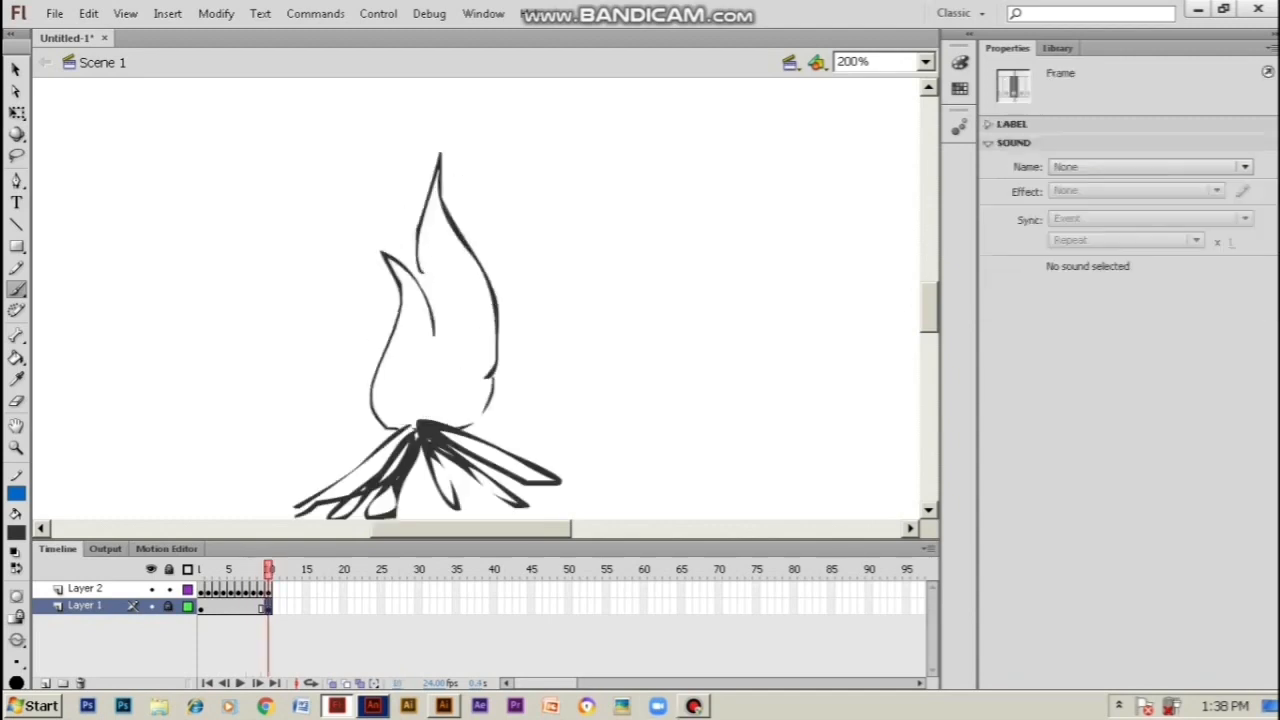
# Play the ten-frame animation on the stage and test the movie
pyautogui.press('Return')
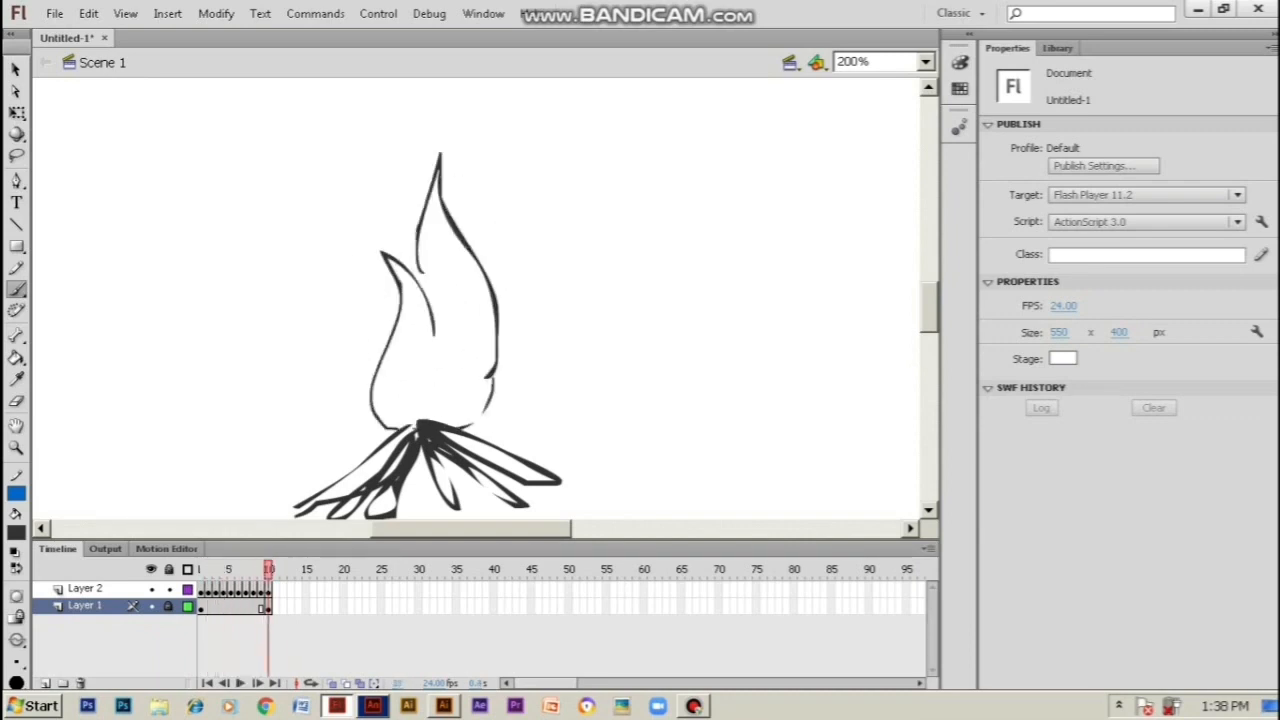
pyautogui.hotkey('ctrl', 'Return')
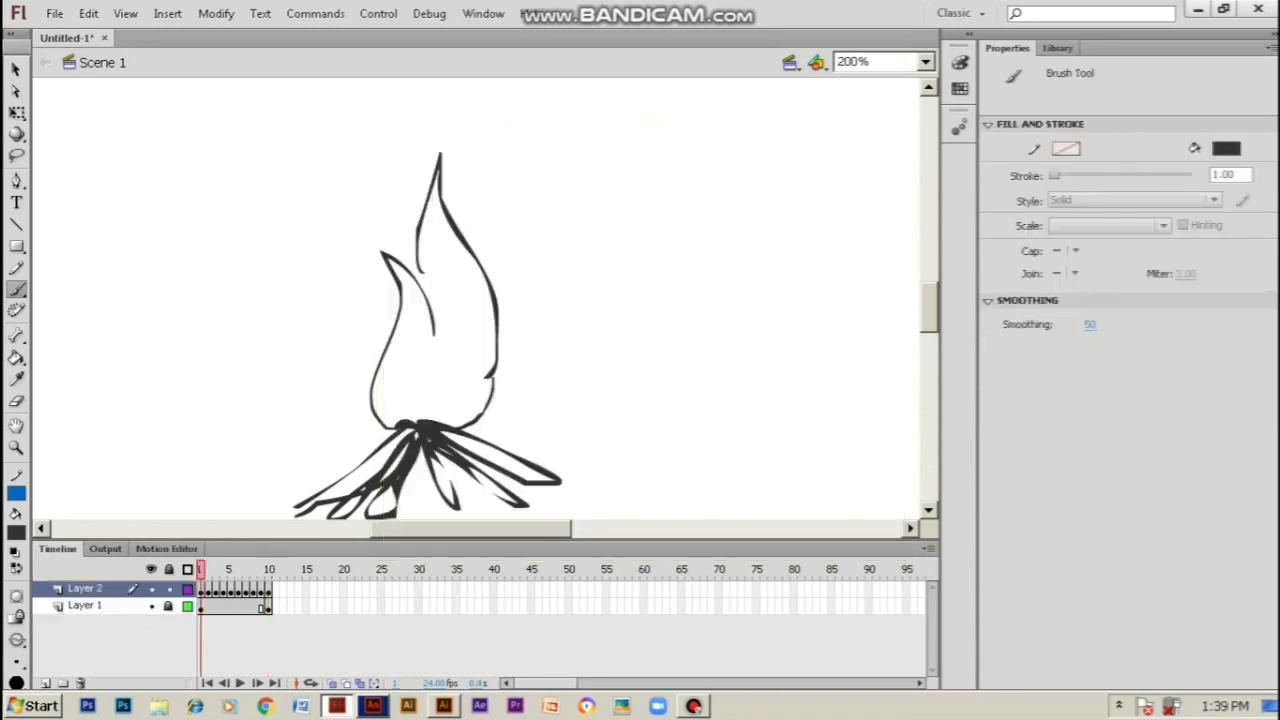
# Close the frame 1 outline gap between the two flame tips, and set the Paint Bucket to yellow-orange with a gap-closing option
pyautogui.moveTo(417, 264); pyautogui.dragTo(414, 275)
pyautogui.click(16, 357)
pyautogui.click(16, 533)
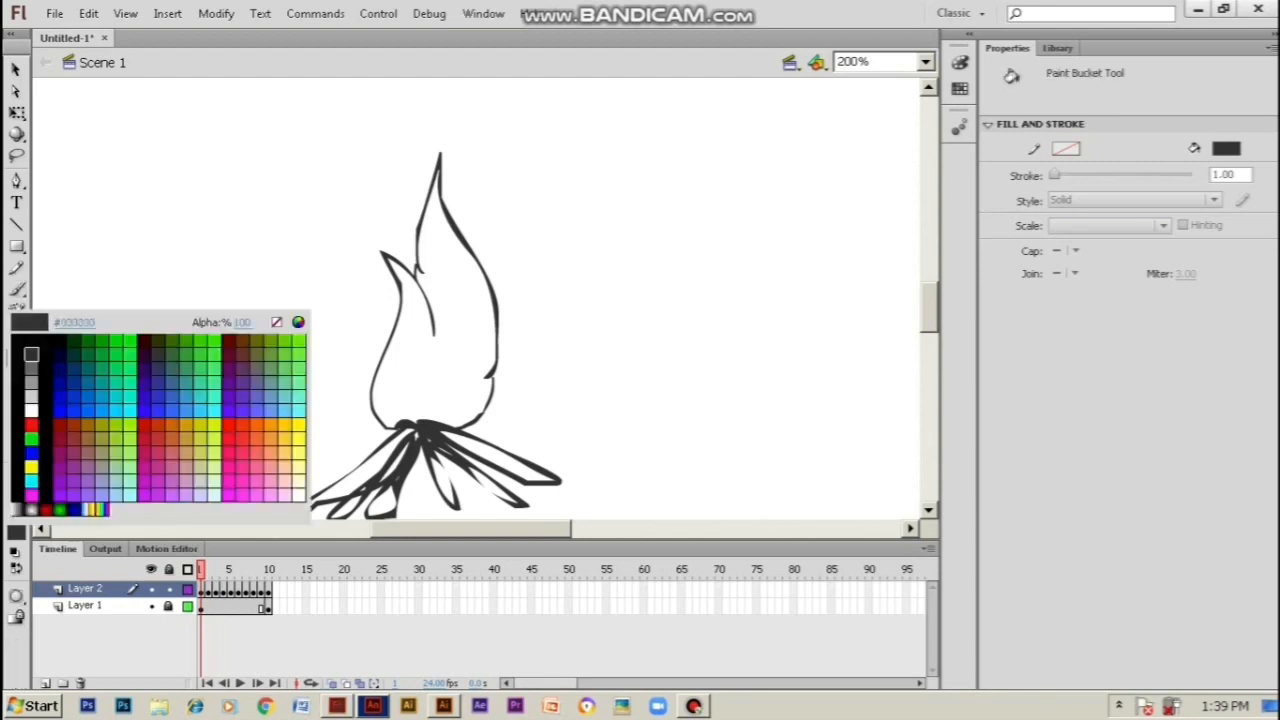
pyautogui.click(287, 426)
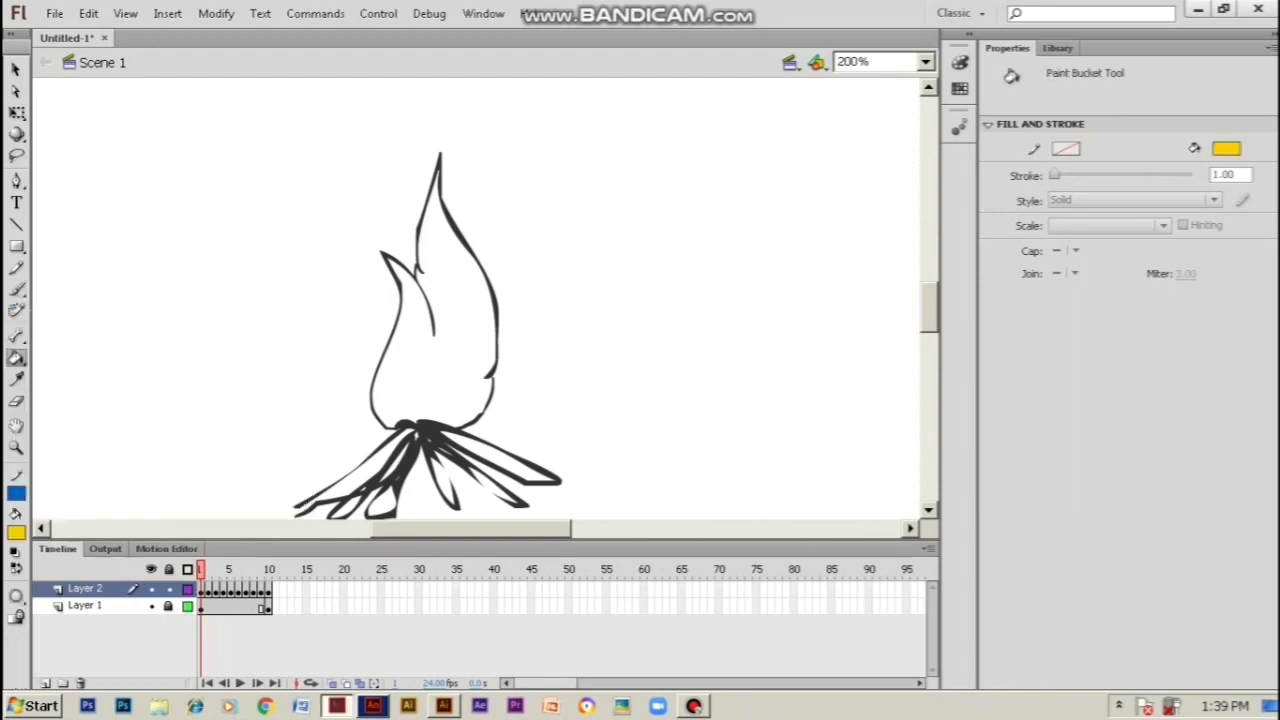
pyautogui.click(16, 596)
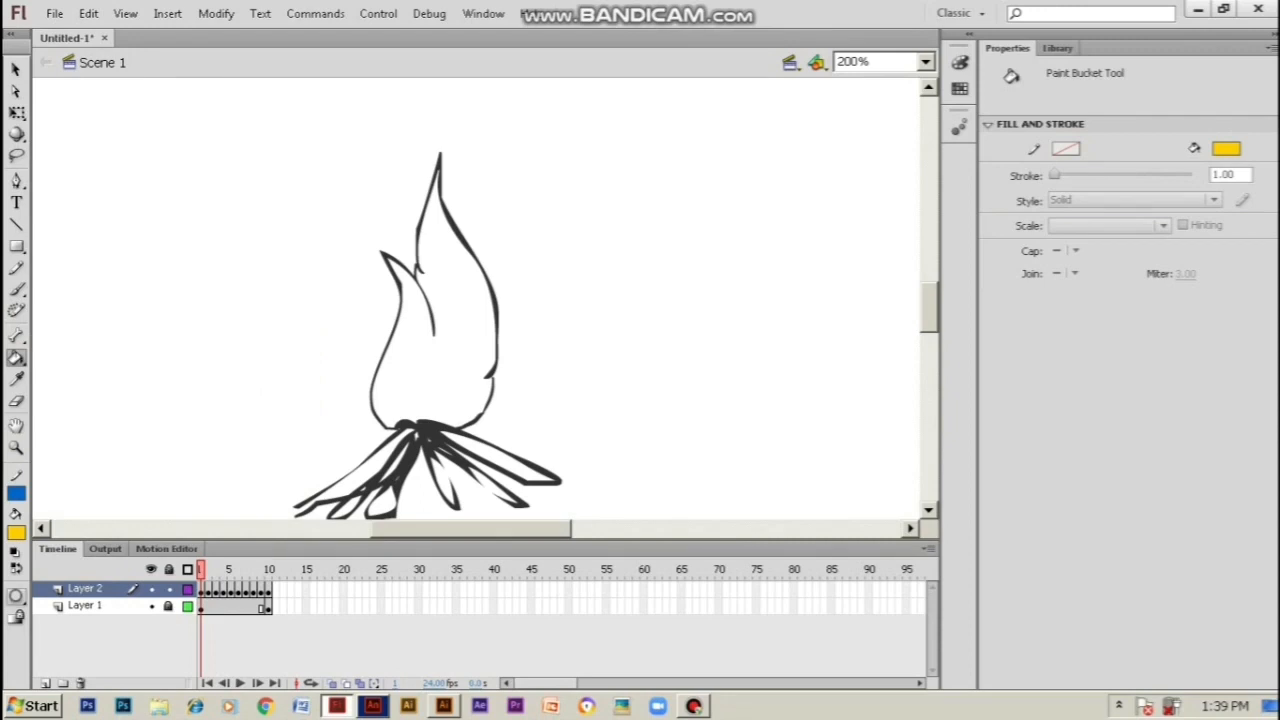
pyautogui.click(80, 654)
# Try filling the frame 1 flame and its outline with yellow-orange, and undo both fills
pyautogui.click(440, 330)
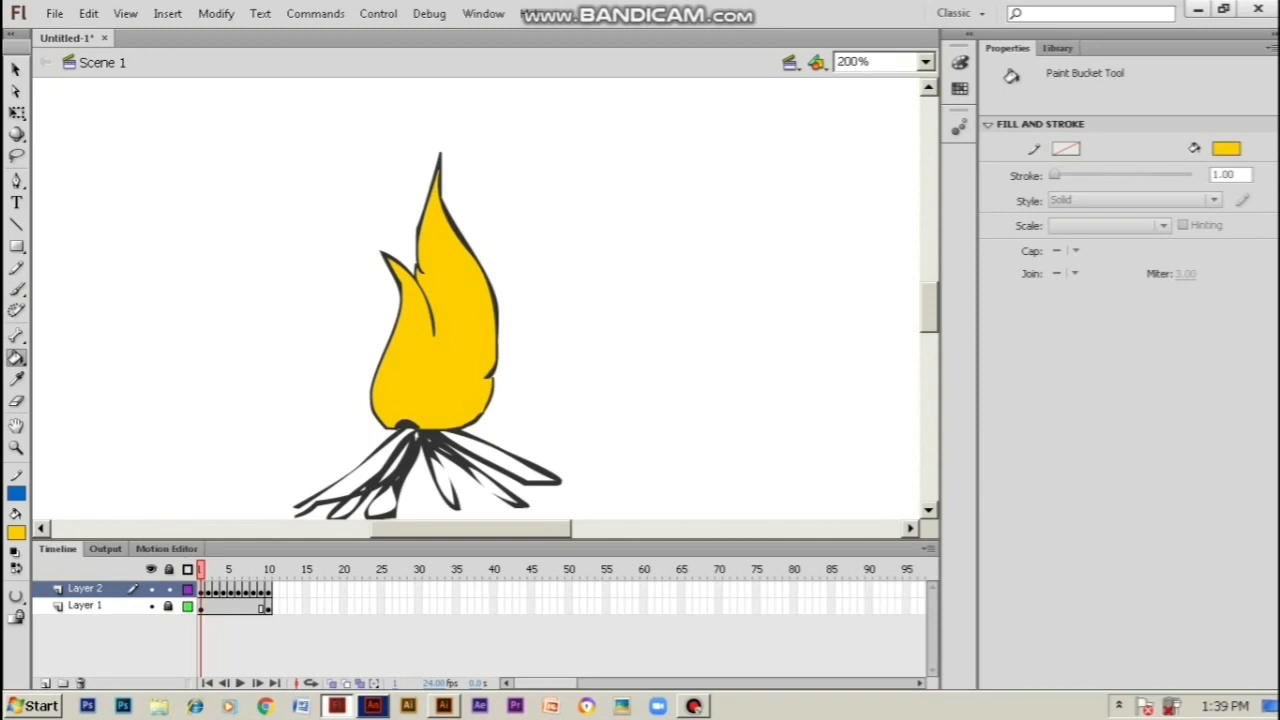
pyautogui.click(201, 590)
pyautogui.click(438, 340)
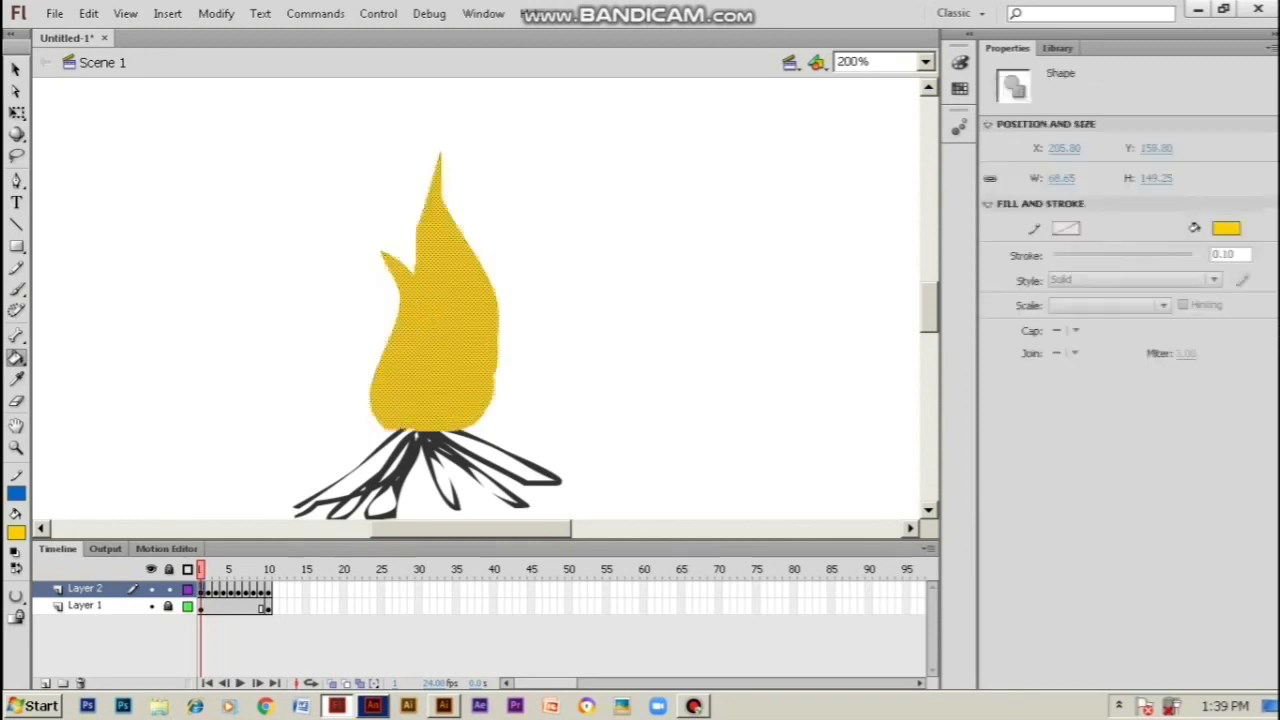
pyautogui.hotkey('ctrl', 'z')
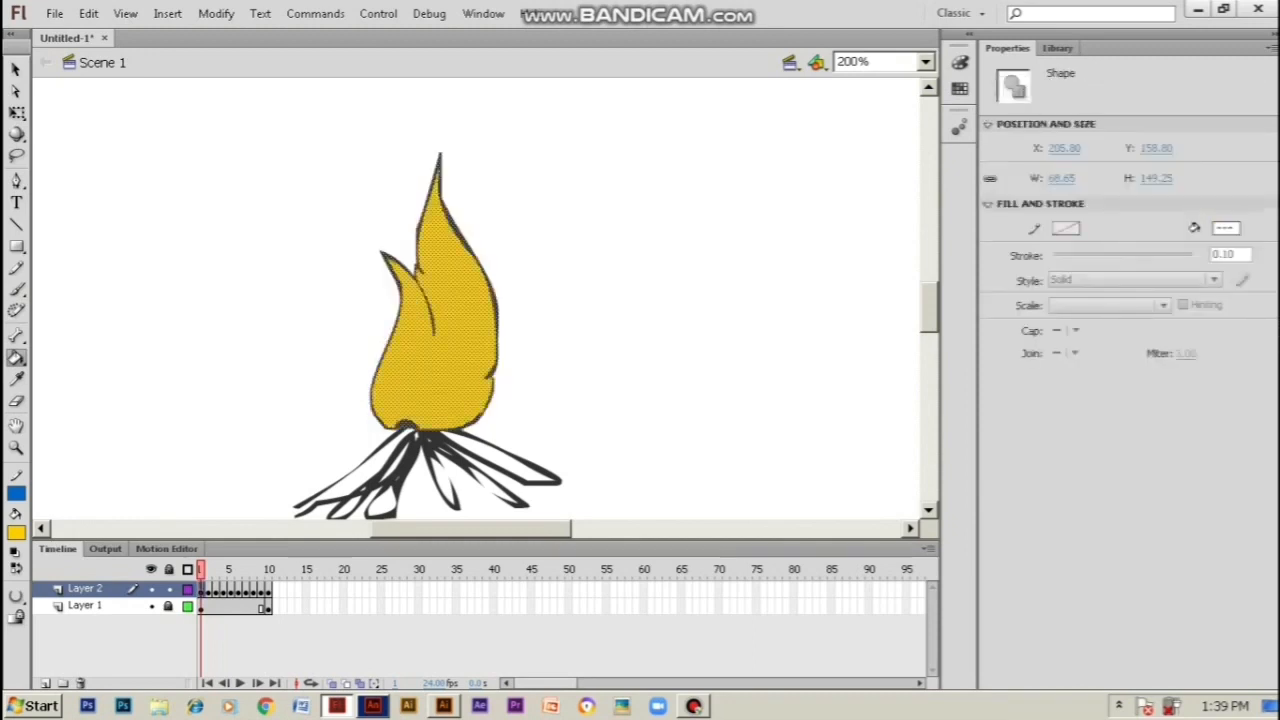
pyautogui.press('v')
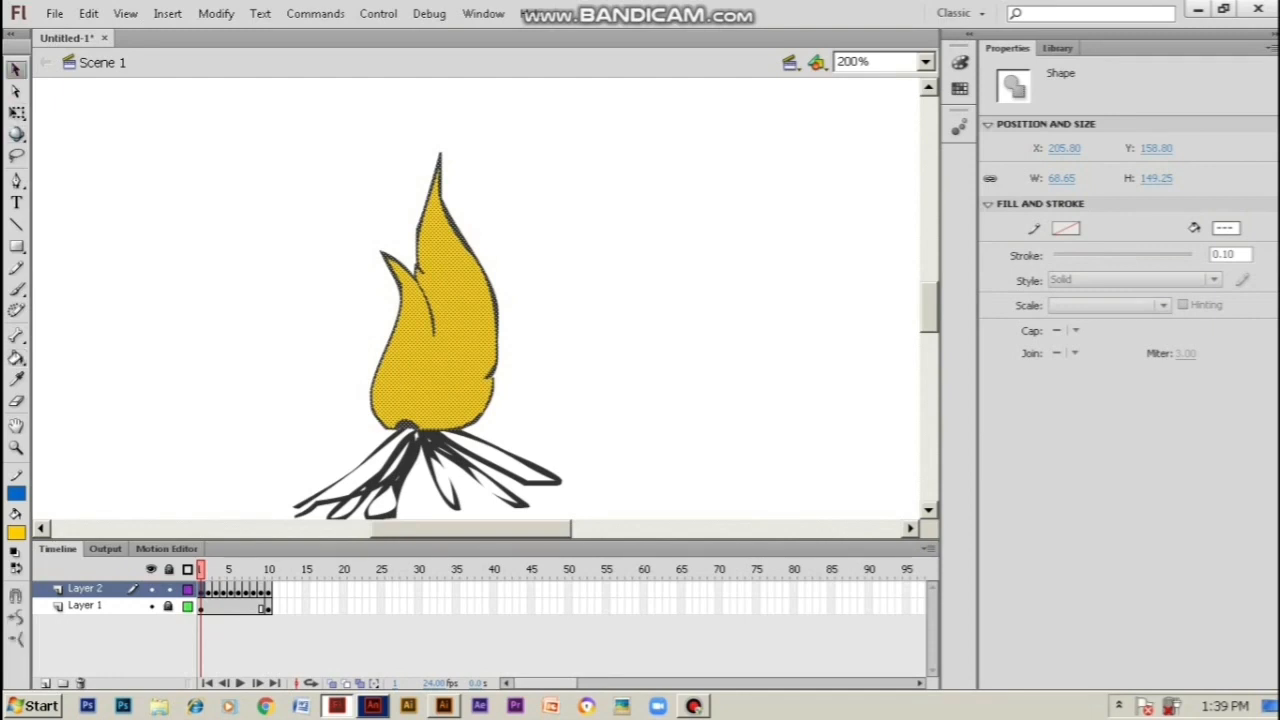
pyautogui.press('Escape')
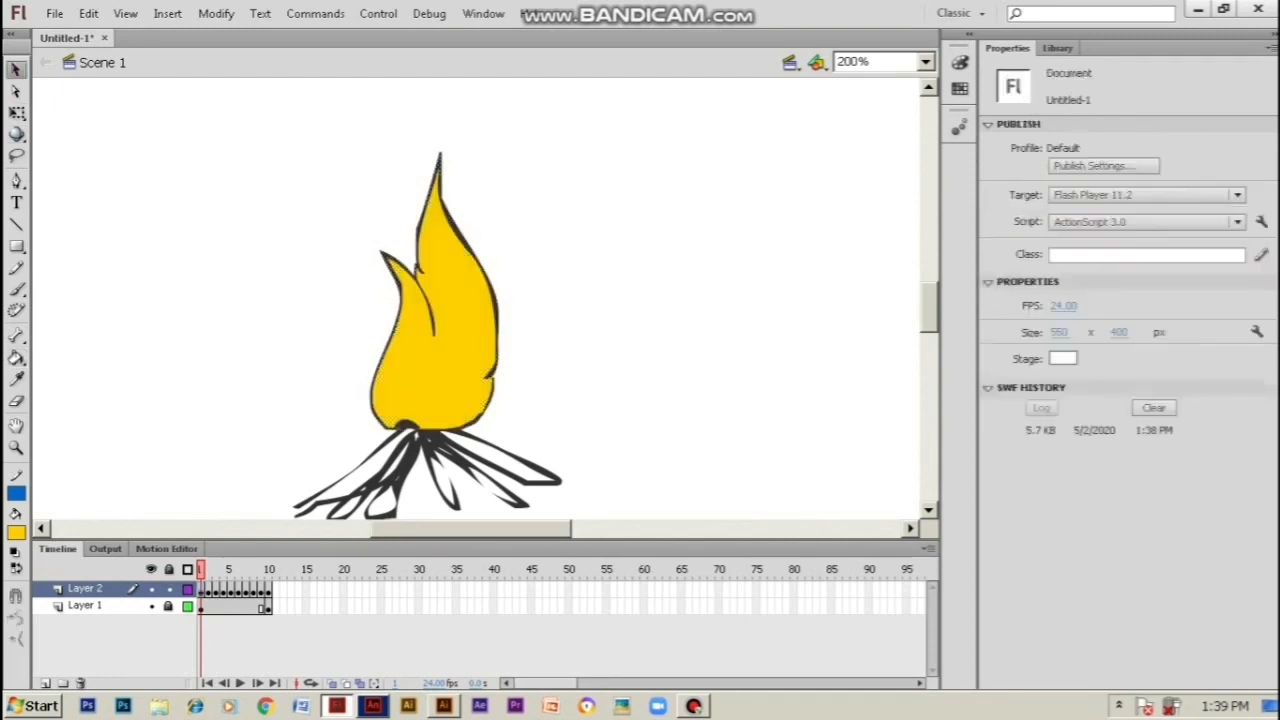
pyautogui.click(448, 330)
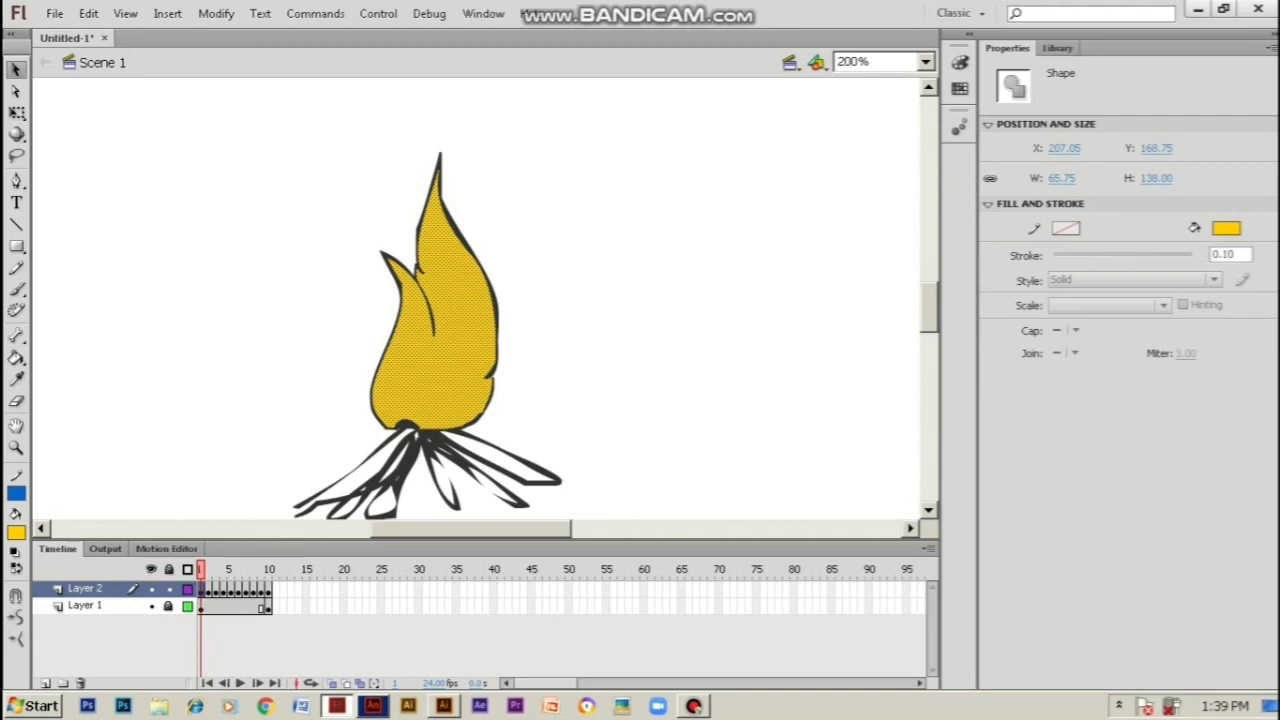
pyautogui.hotkey('ctrl', 'z')
pyautogui.hotkey('ctrl', 'z')
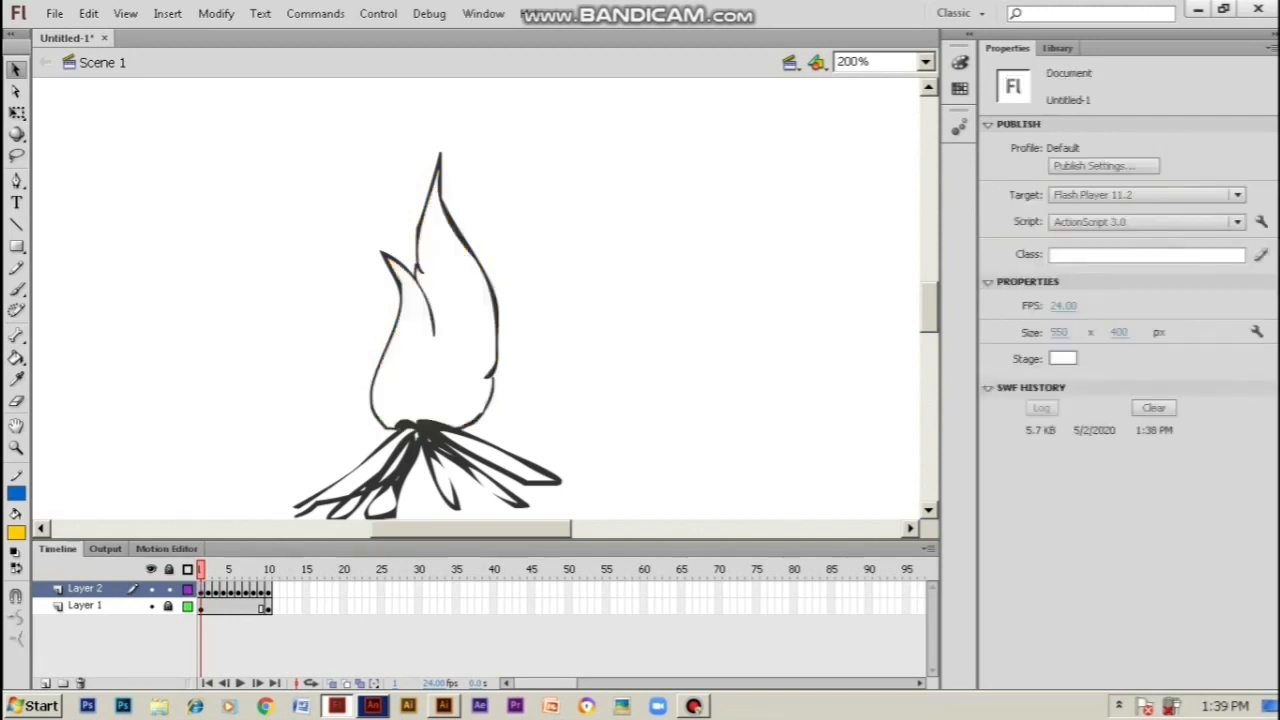
# Recolor the frame 1 flame outline on Layer 2 to yellow-orange
pyautogui.click(201, 591)
pyautogui.click(16, 532)
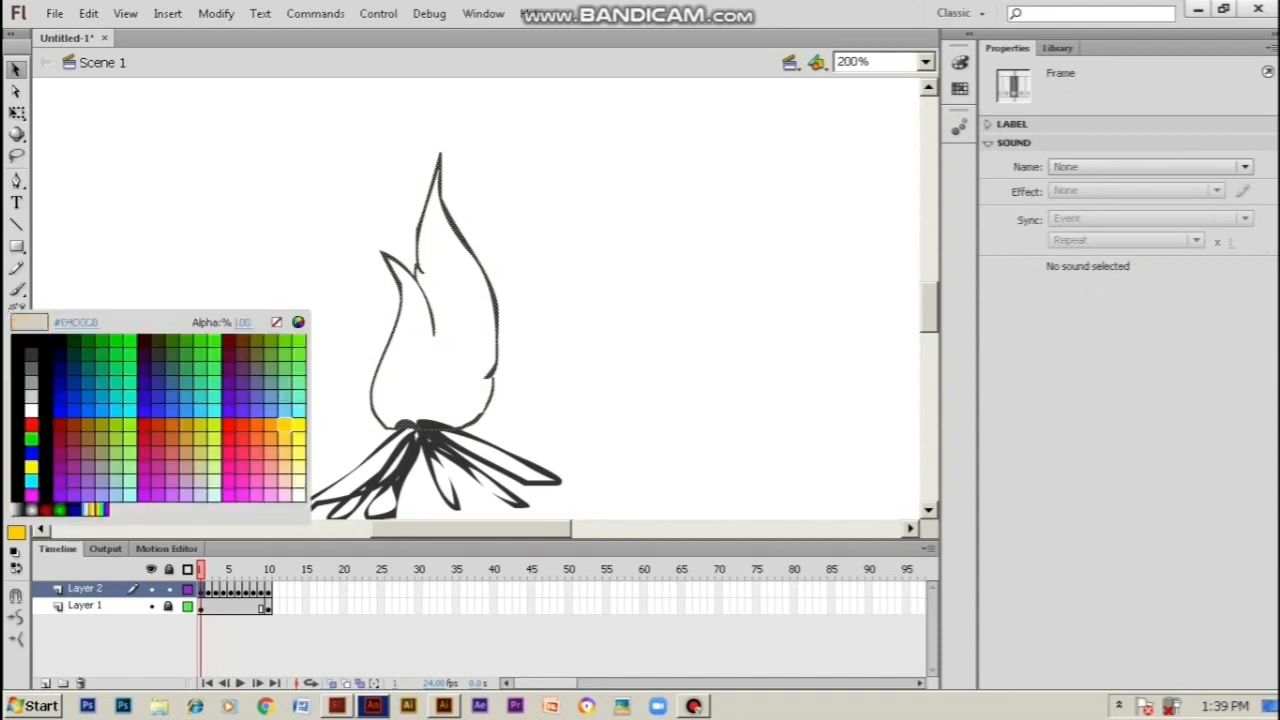
pyautogui.click(285, 427)
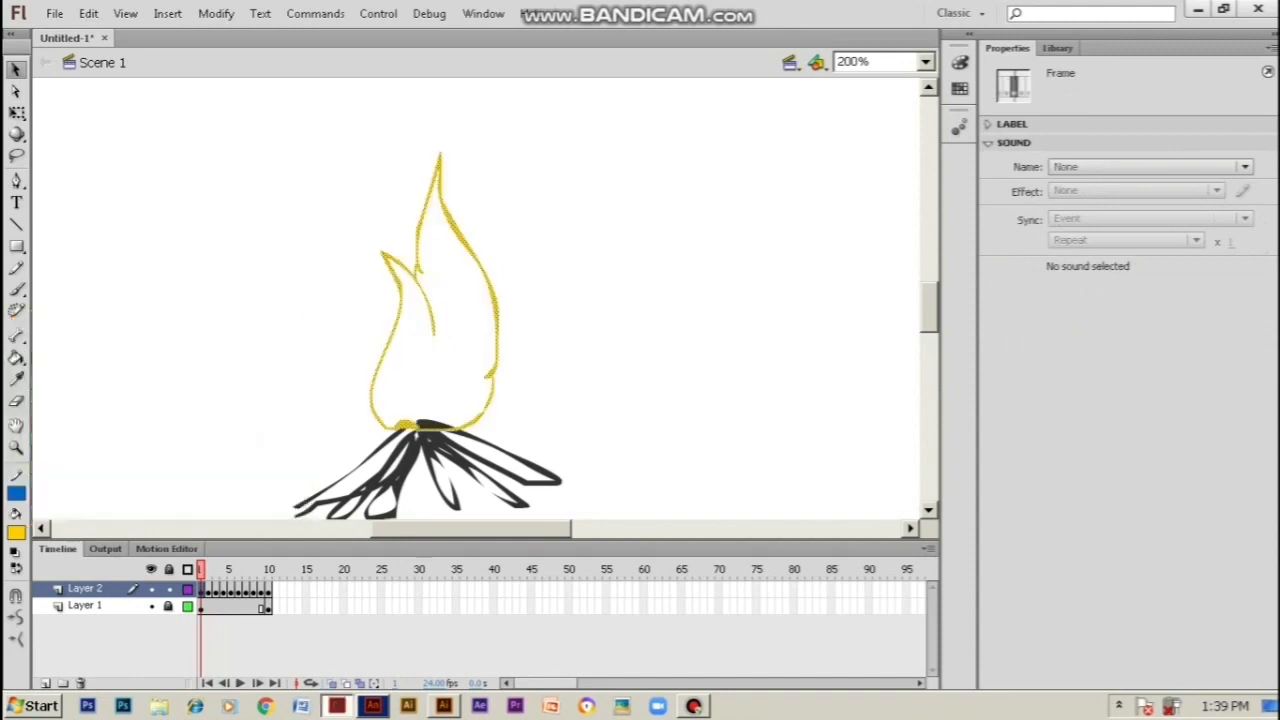
# Set the frame 1 flame outline color to #FFCC00 and deselect it
pyautogui.click(16, 532)
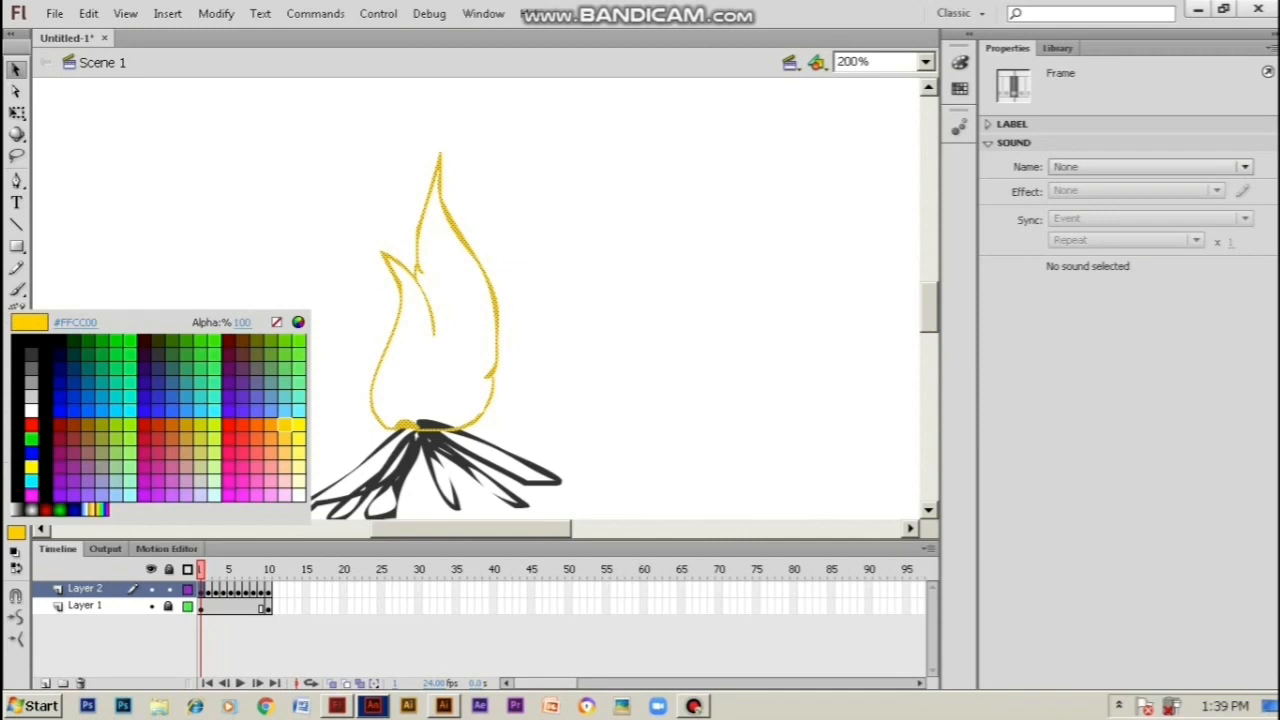
pyautogui.click(285, 425)
pyautogui.click(316, 377)
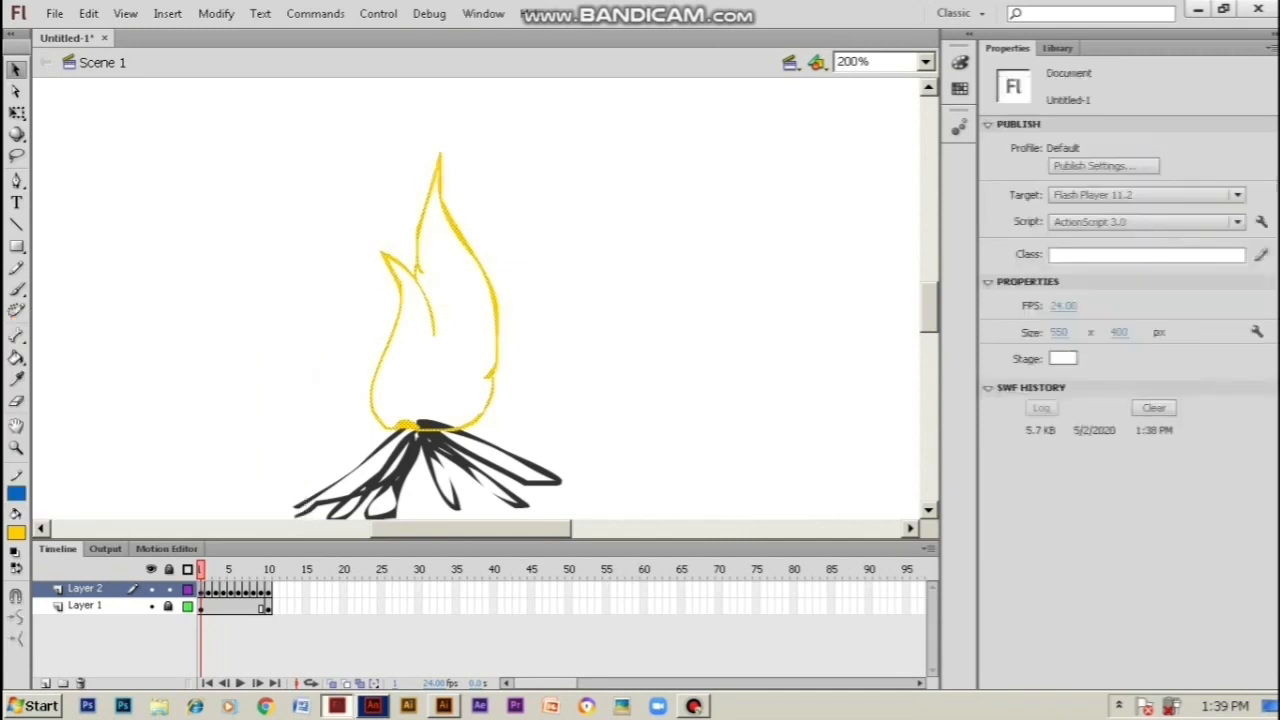
# Fill the interior of the frame 1 flame with bright yellow using the Paint Bucket
pyautogui.click(16, 532)
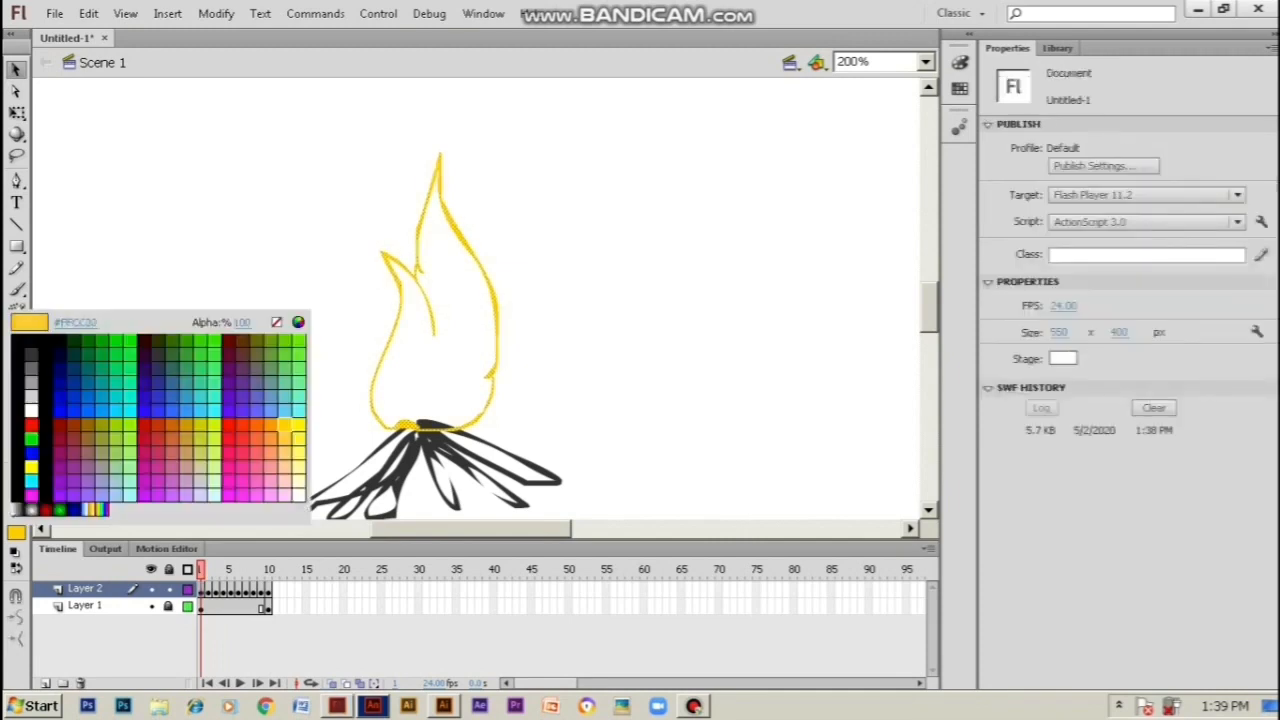
pyautogui.click(285, 425)
pyautogui.click(16, 357)
pyautogui.click(440, 340)
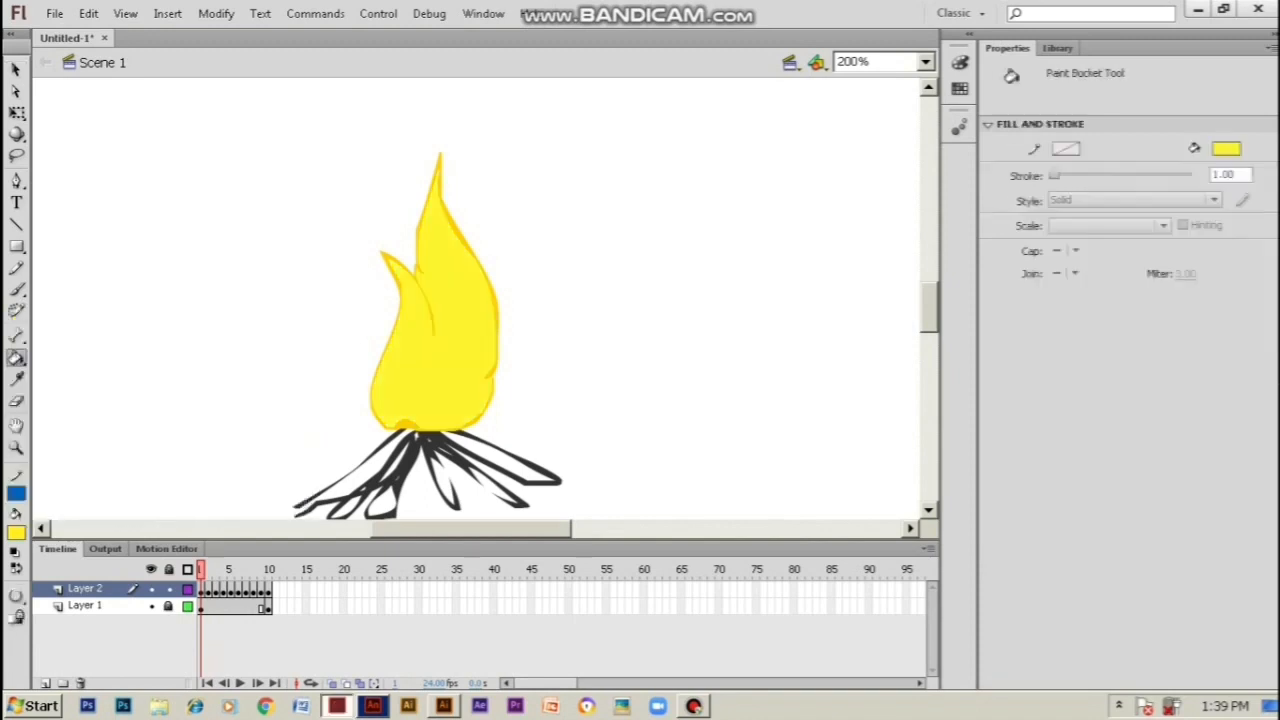
# Try filling the frame 2 flame on Layer 2 with the same bright yellow
pyautogui.click(208, 590)
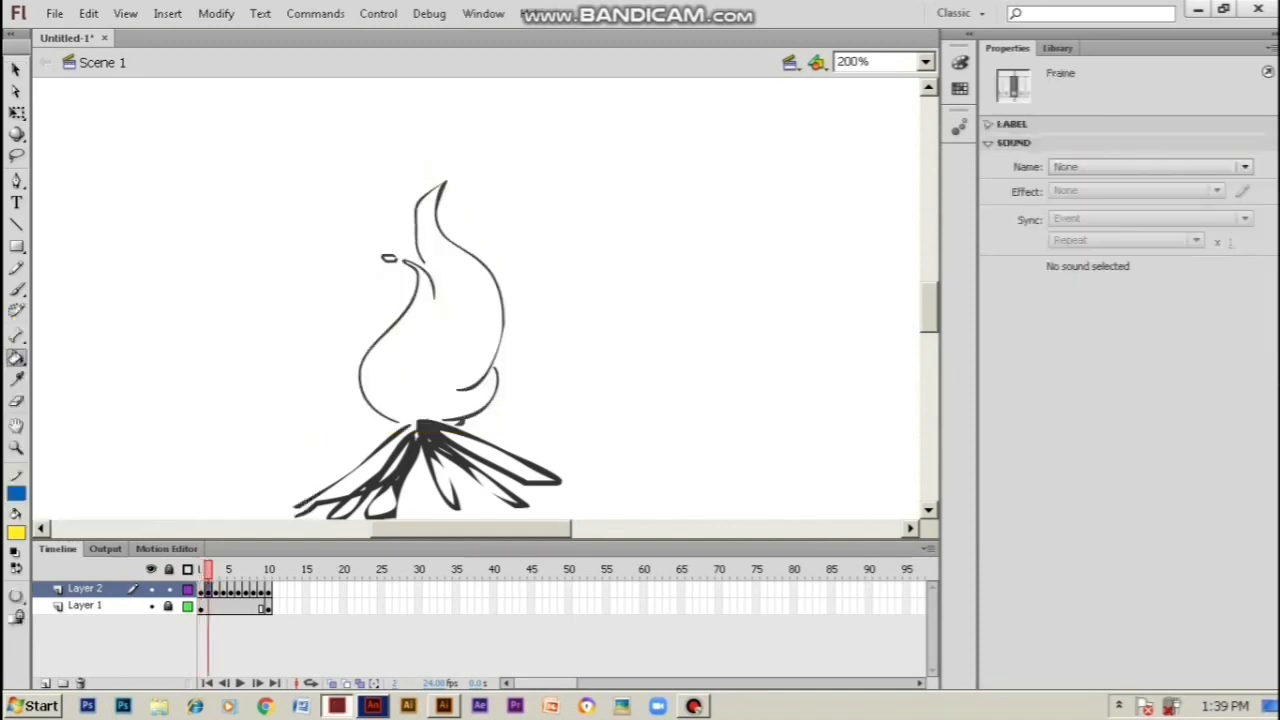
pyautogui.click(440, 340)
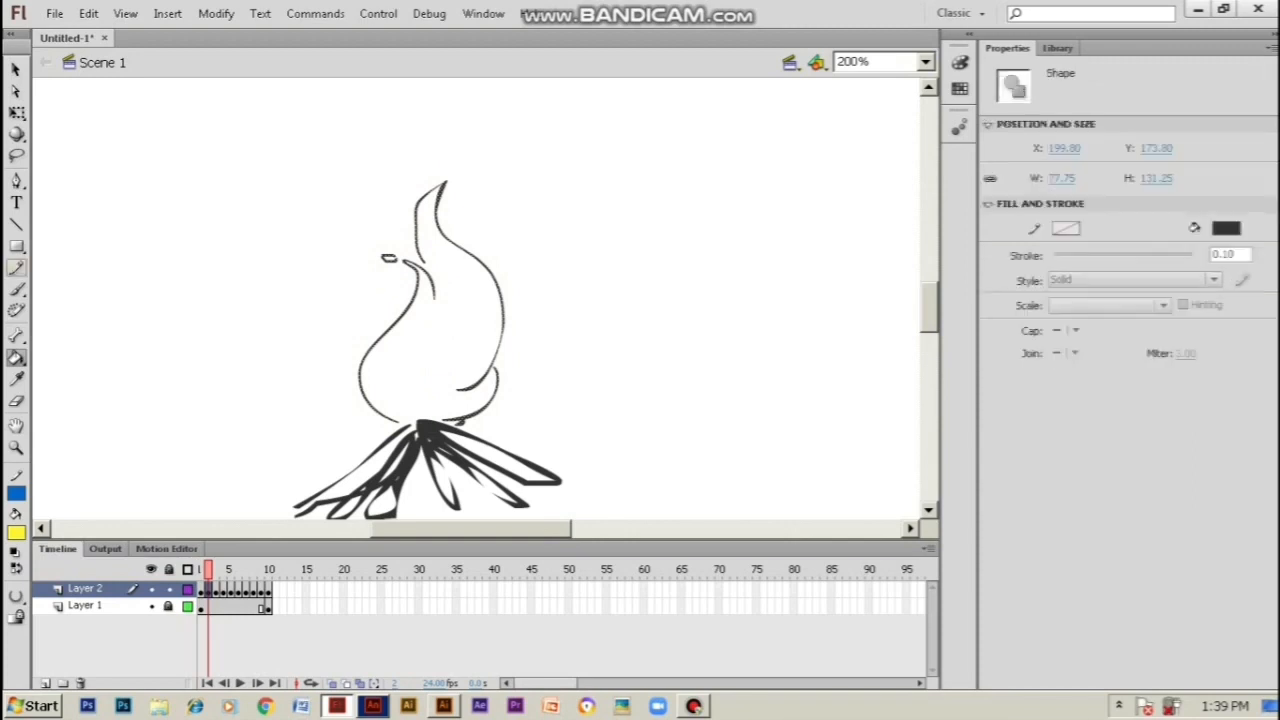
pyautogui.click(16, 357)
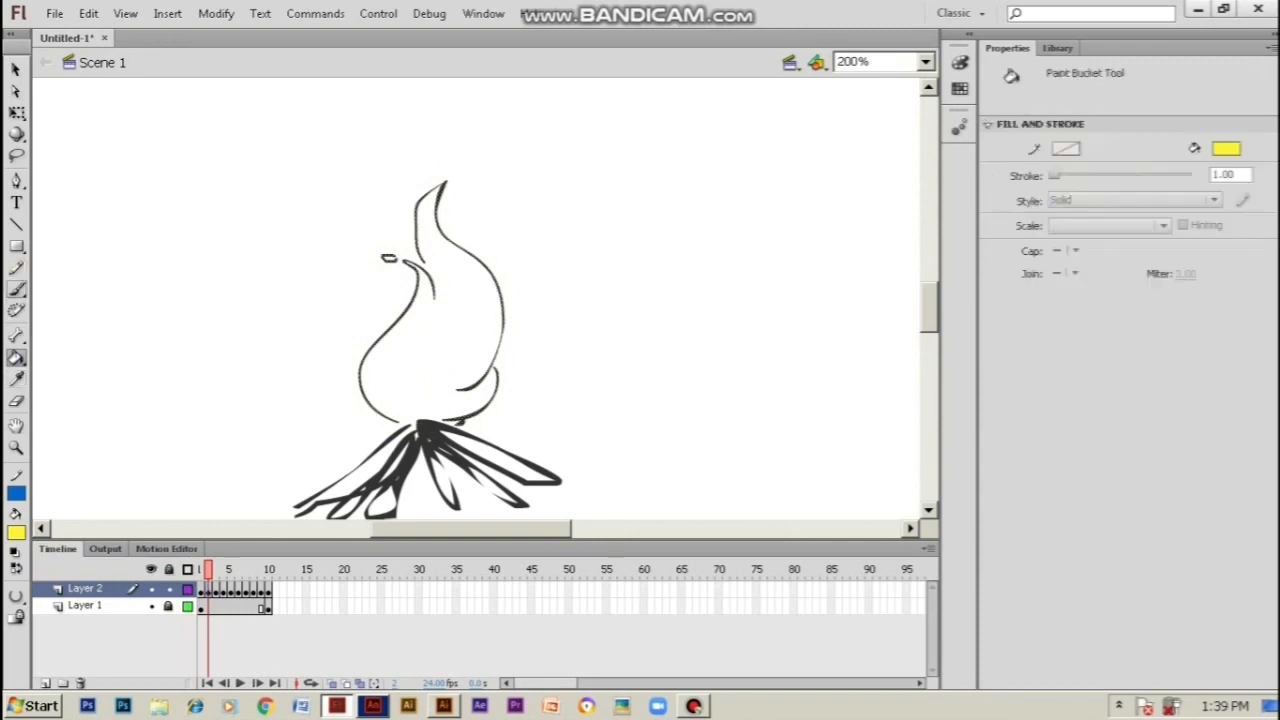
# Close the frame 2 outline gaps between the tips and along the base with a dark grey brush, hiding Layer 1
pyautogui.click(16, 289)
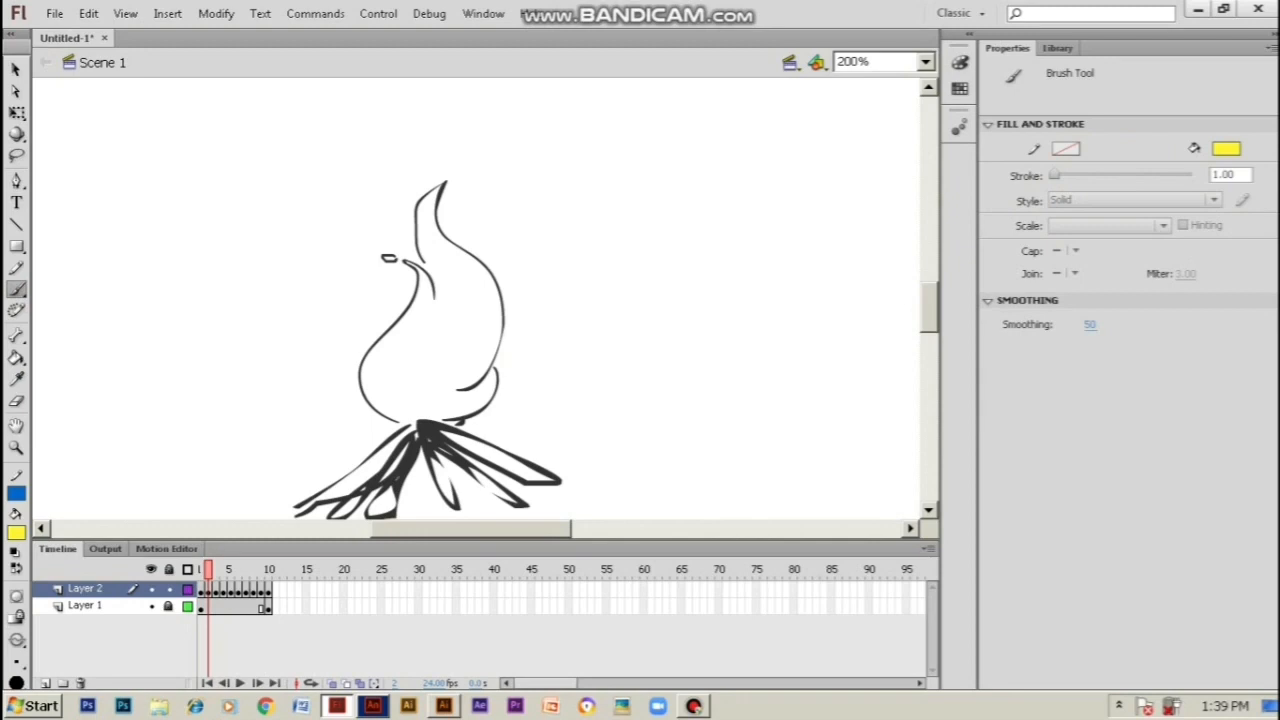
pyautogui.click(16, 532)
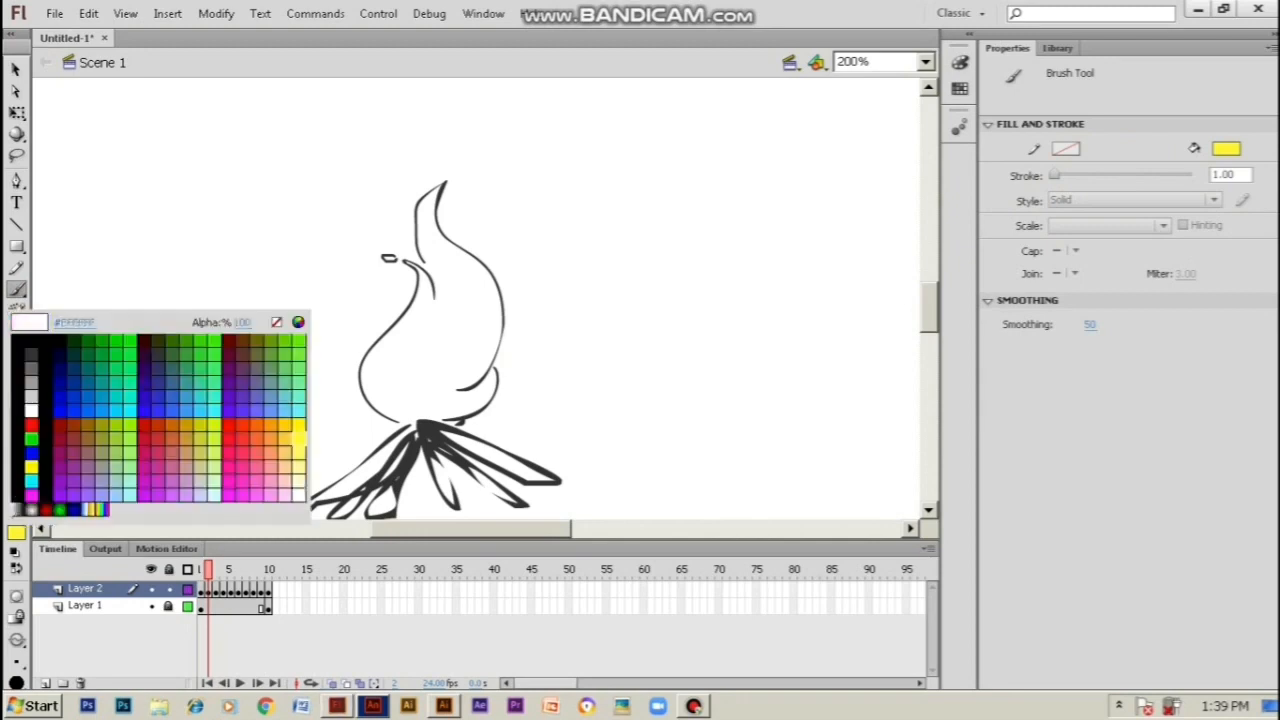
pyautogui.click(31, 345)
pyautogui.moveTo(425, 259); pyautogui.dragTo(430, 277)
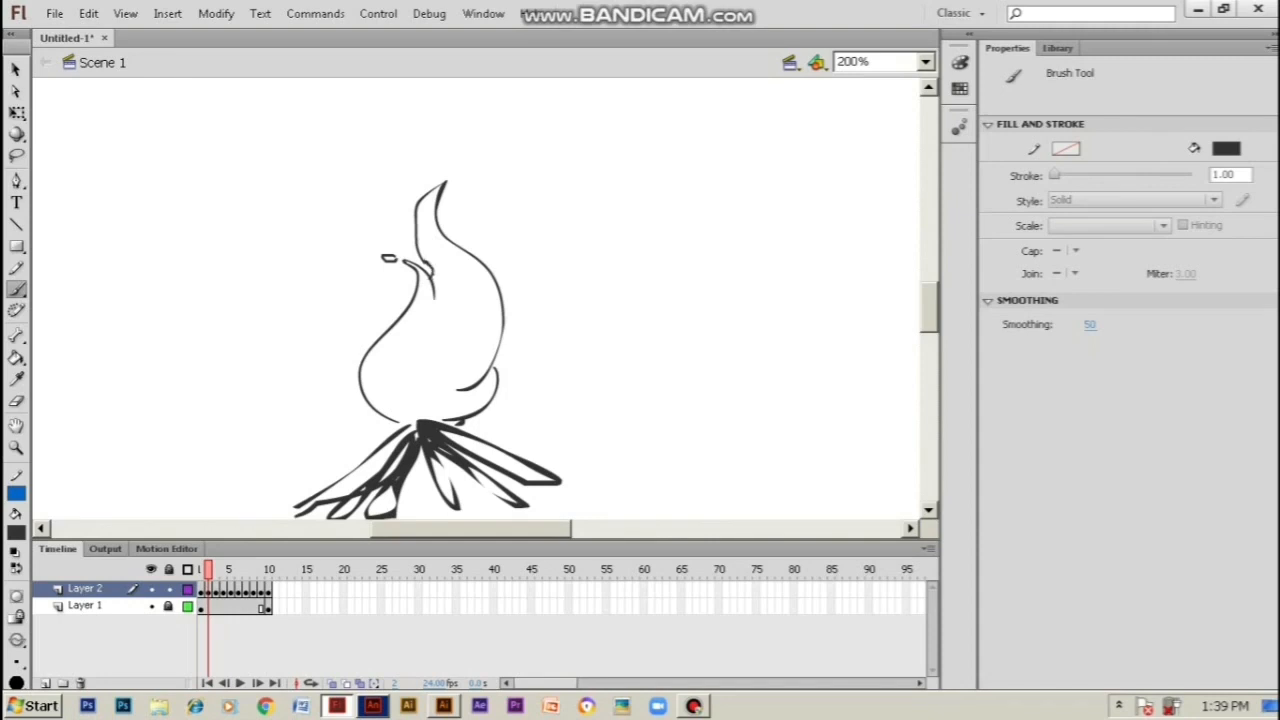
pyautogui.click(151, 606)
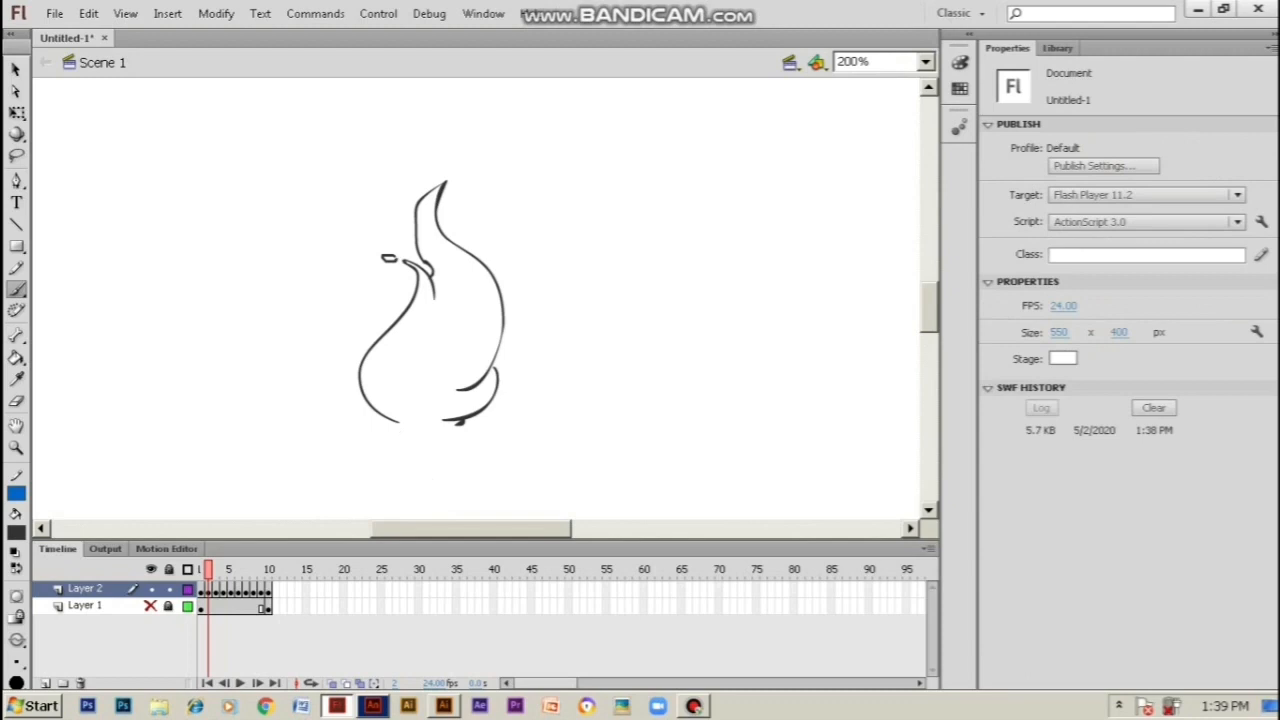
pyautogui.moveTo(397, 428)
pyautogui.mouseDown()
pyautogui.moveTo(465, 421)
pyautogui.moveTo(397, 430)
pyautogui.mouseUp()
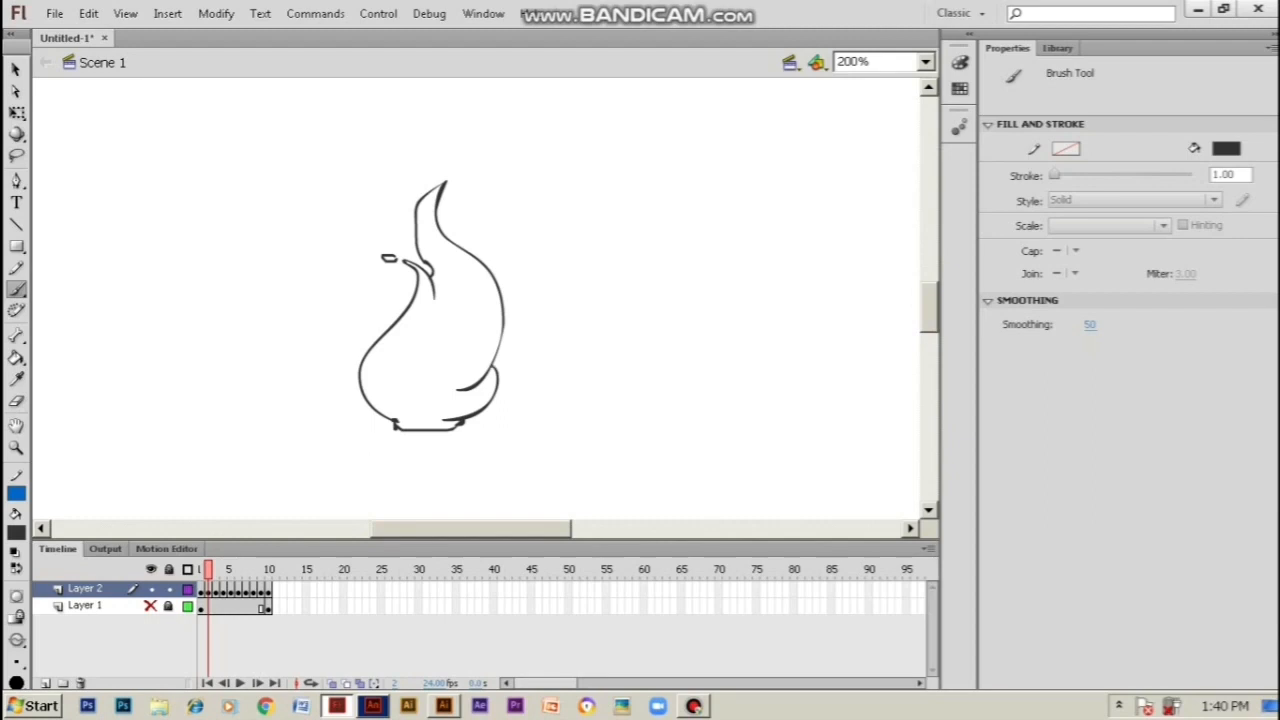
# Try filling the frame 2 flame with dark grey to test the closed outline, and undo the fill
pyautogui.press('k')
pyautogui.click(436, 340)
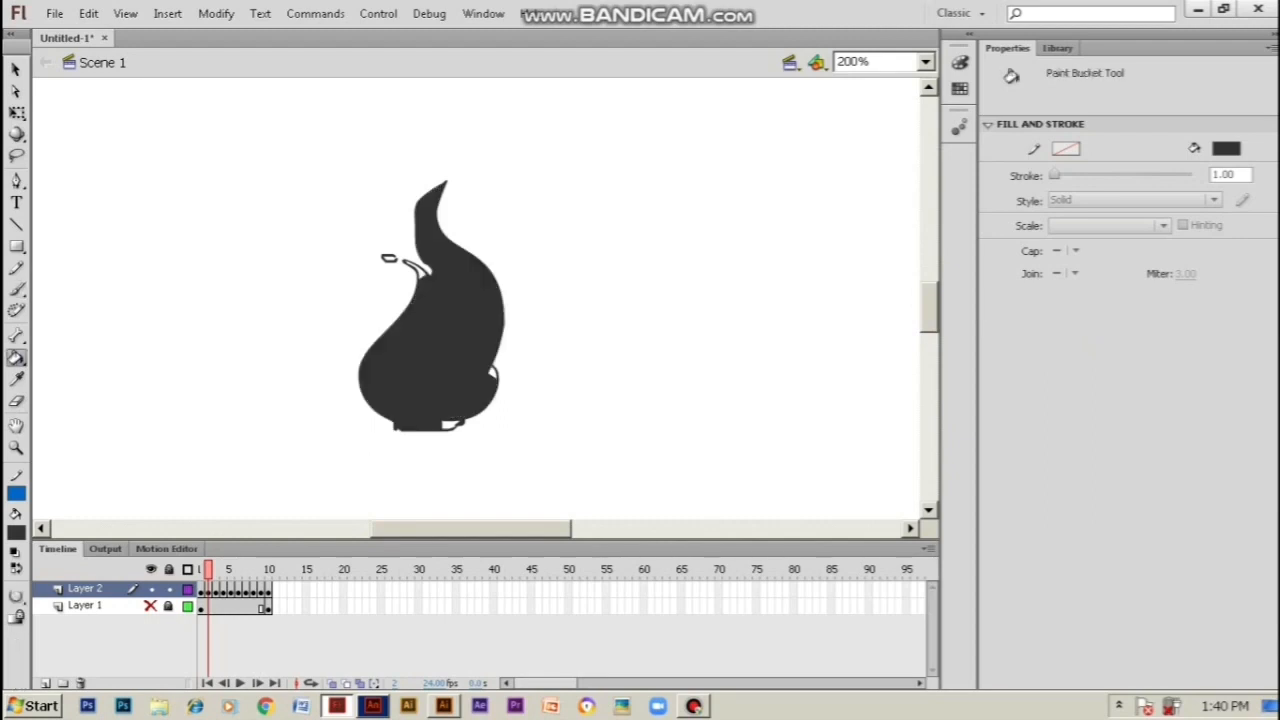
pyautogui.hotkey('ctrl', 'z')
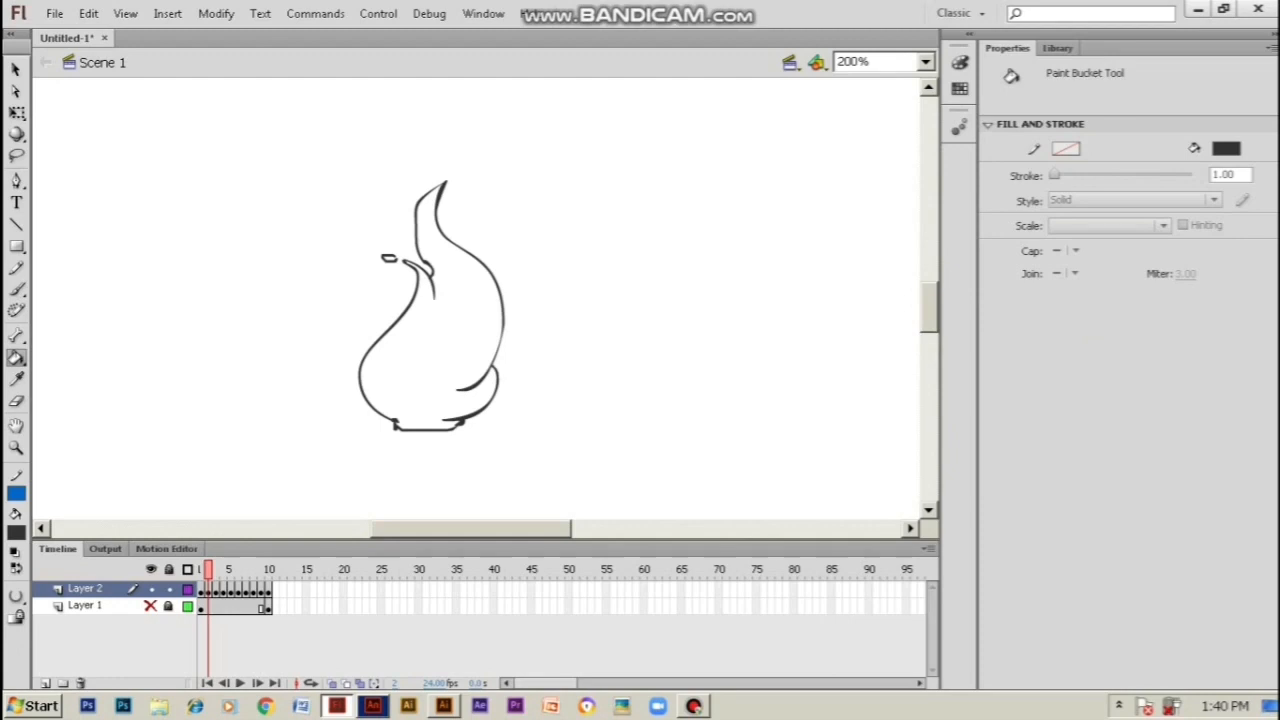
# Brush the frame 3 flame outline closed along its base and between the two tips
pyautogui.press('.')
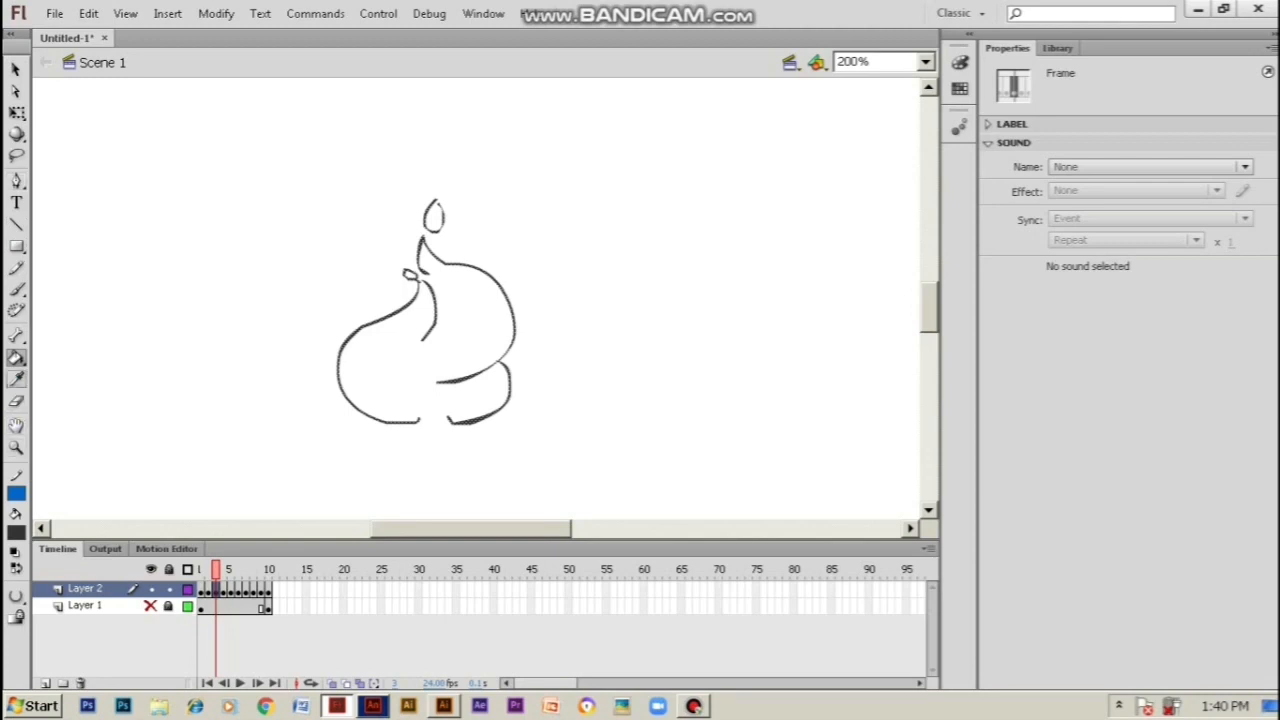
pyautogui.click(17, 290)
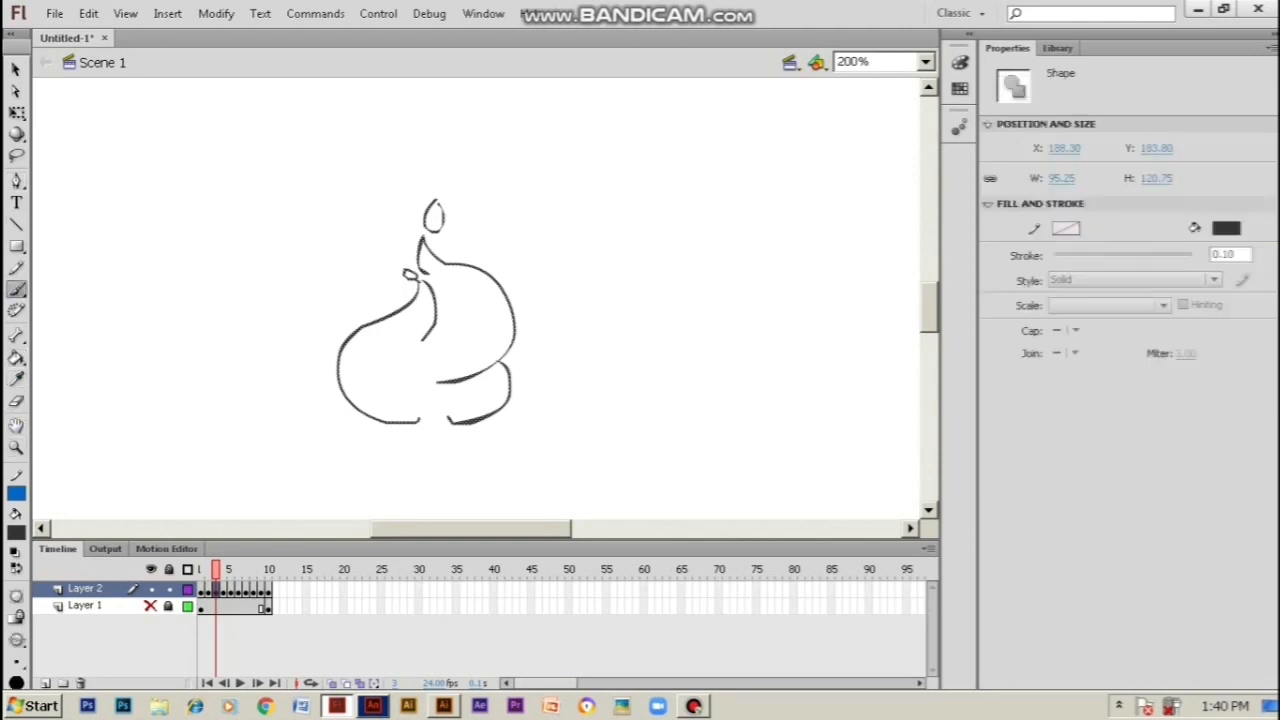
pyautogui.moveTo(422, 423); pyautogui.dragTo(448, 423)
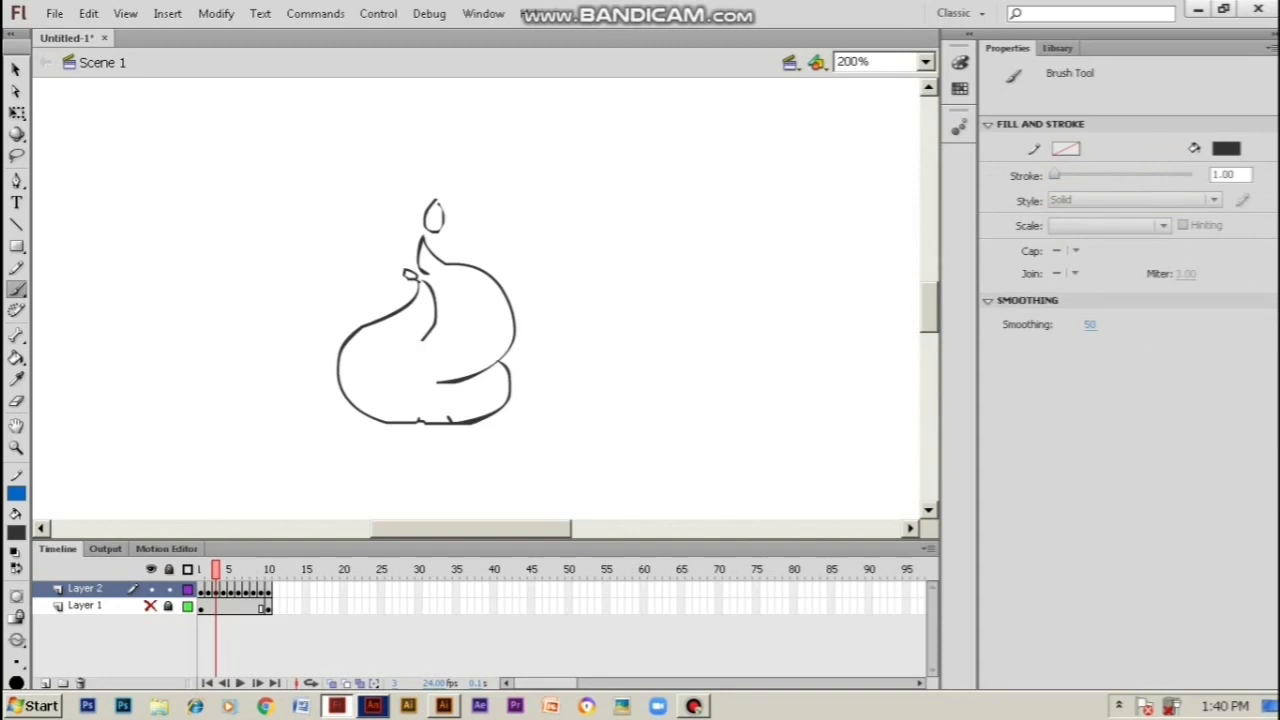
pyautogui.moveTo(424, 274); pyautogui.dragTo(428, 285)
# Brush the frame 4 flame outline closed across its base and touch up its lower-left edge
pyautogui.click(223, 590)
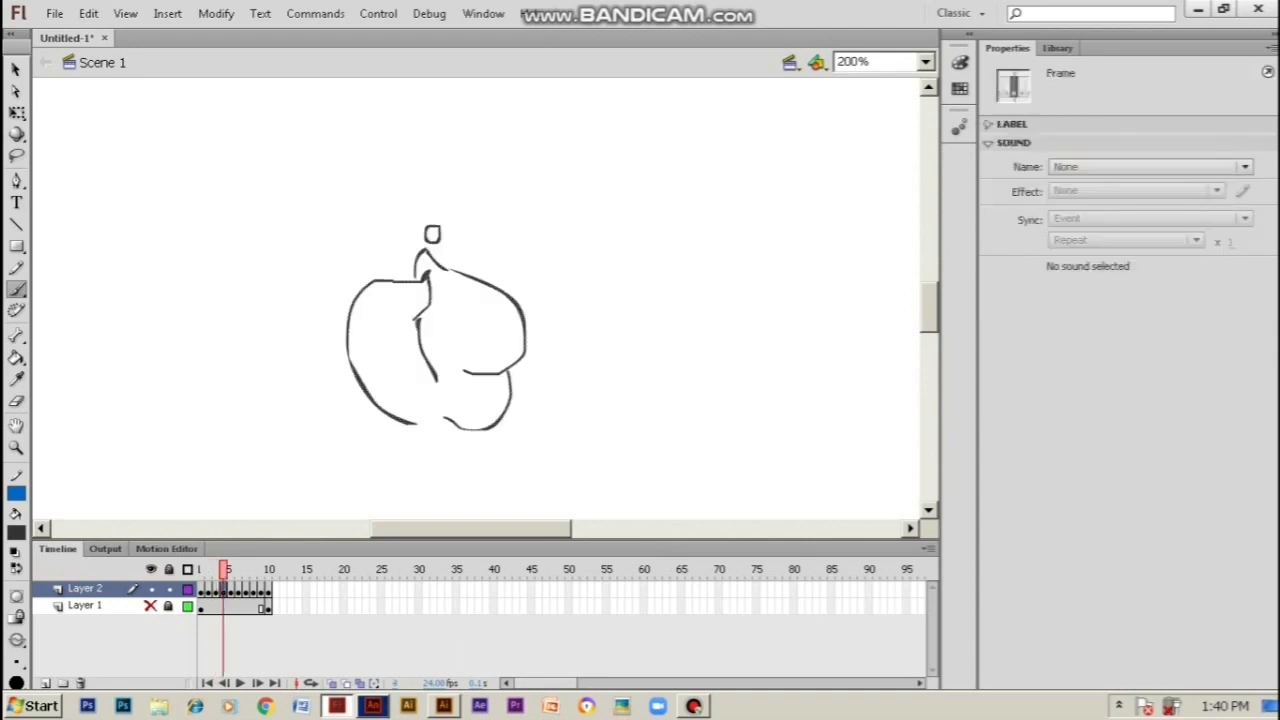
pyautogui.moveTo(412, 423); pyautogui.dragTo(450, 423)
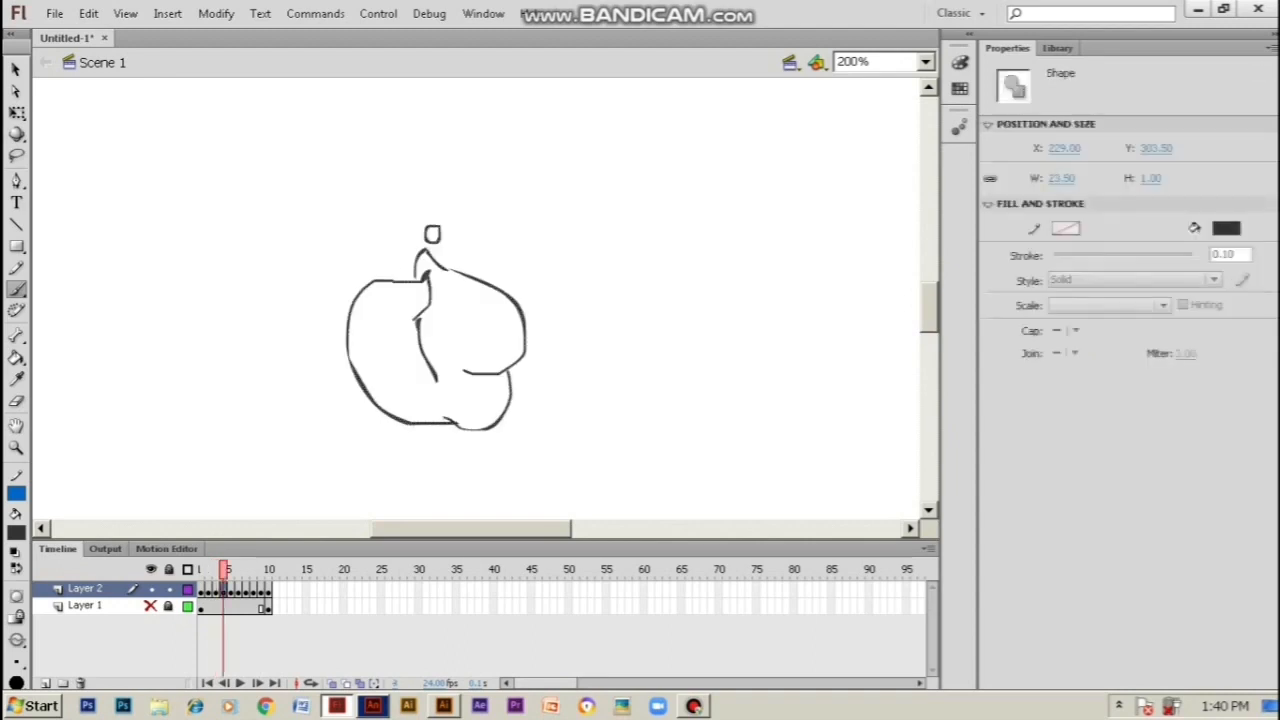
pyautogui.moveTo(353, 368); pyautogui.dragTo(373, 401)
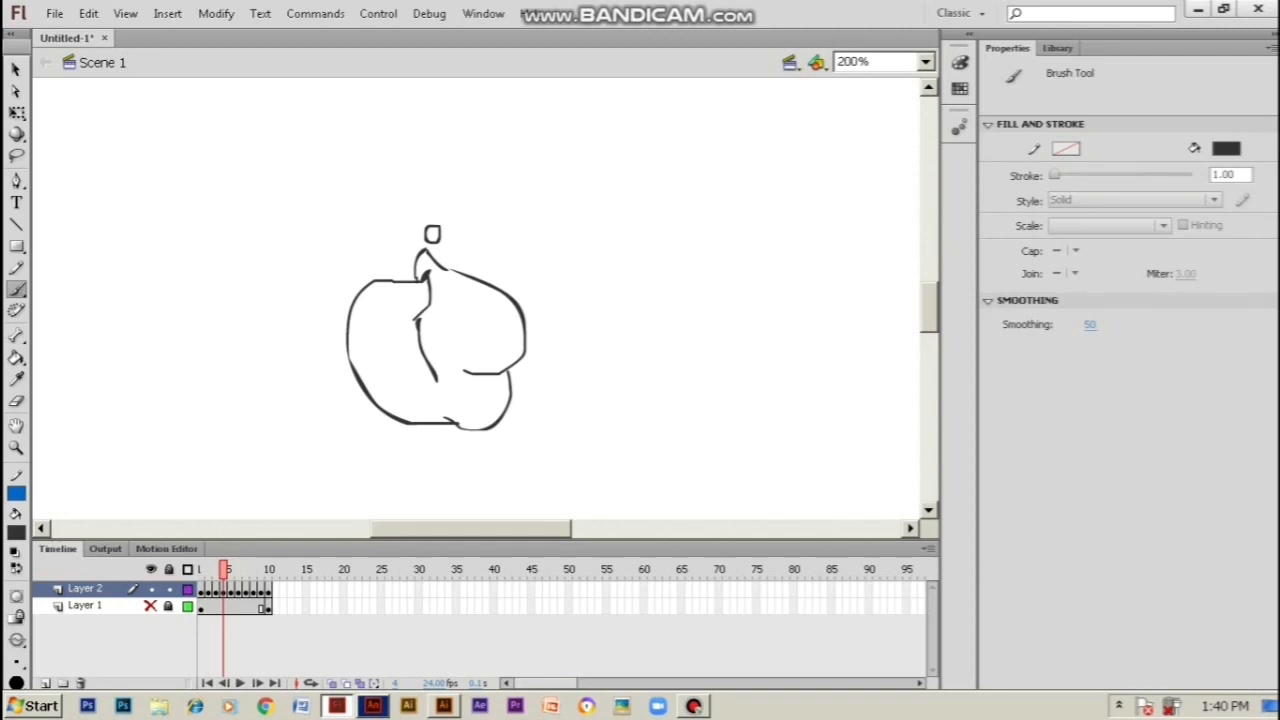
# Brush the frame 5 flame outline closed where the two halves meet at the base and near the left tip
pyautogui.click(231, 590)
pyautogui.moveTo(406, 424); pyautogui.dragTo(424, 431)
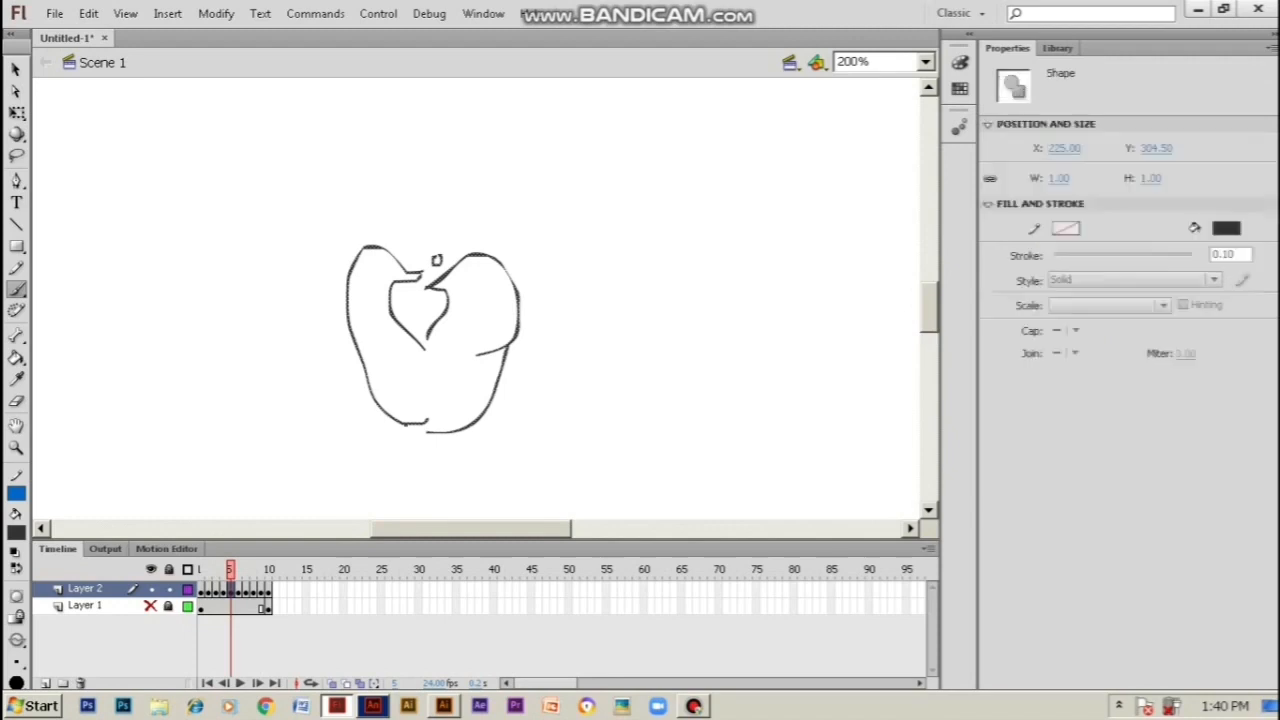
pyautogui.press('Escape')
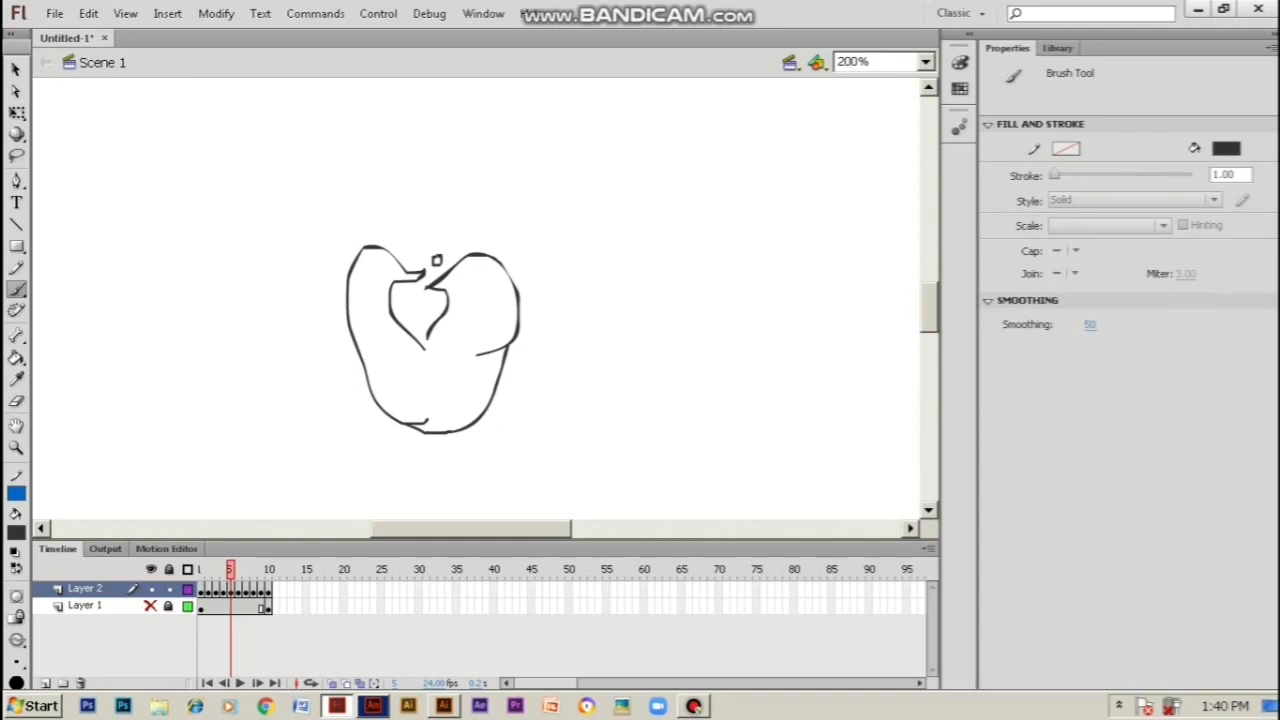
# Close the frame 6 flame outline gaps at the left tip and on both sides of the body with the brush
pyautogui.click(238, 591)
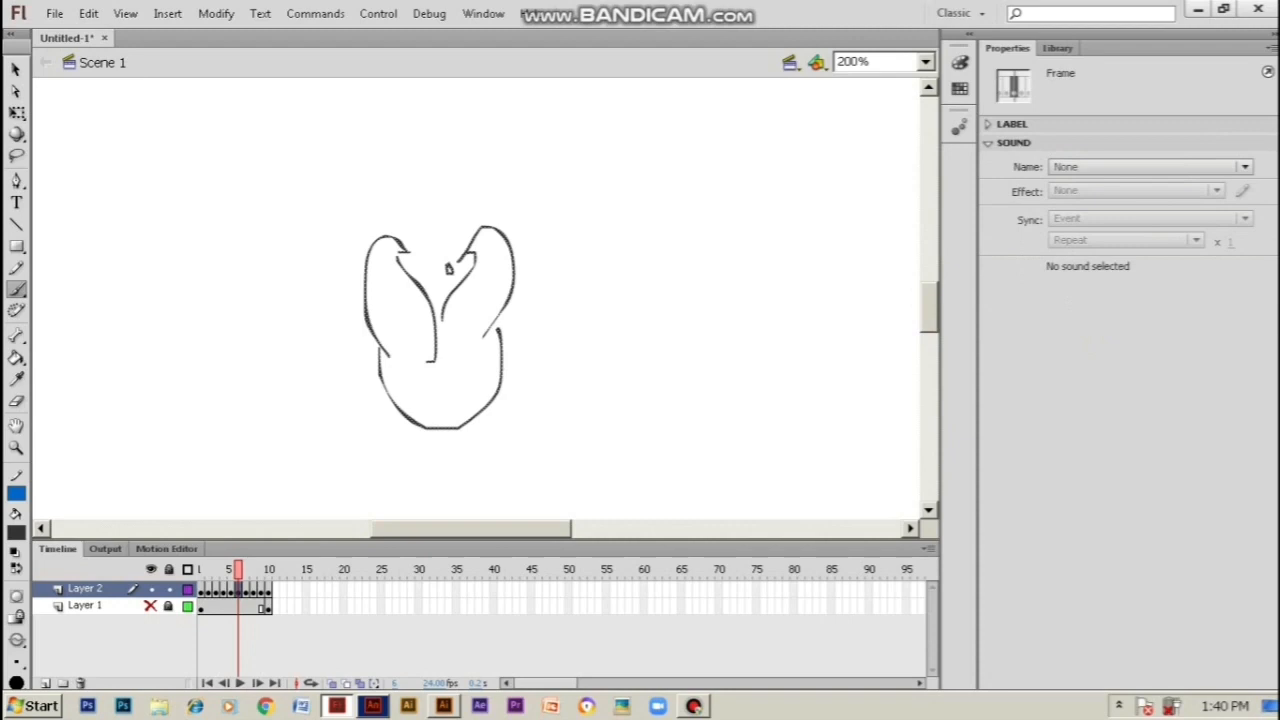
pyautogui.click(398, 256)
pyautogui.click(449, 269)
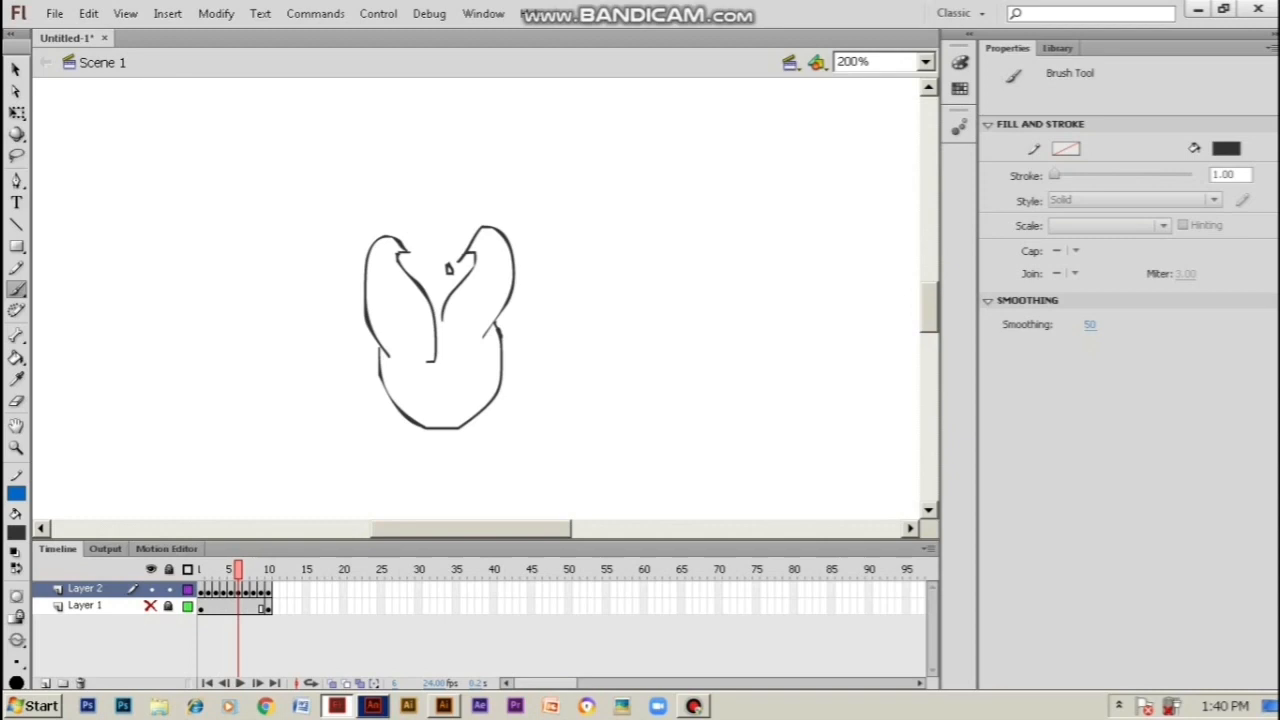
pyautogui.moveTo(379, 342); pyautogui.dragTo(381, 355)
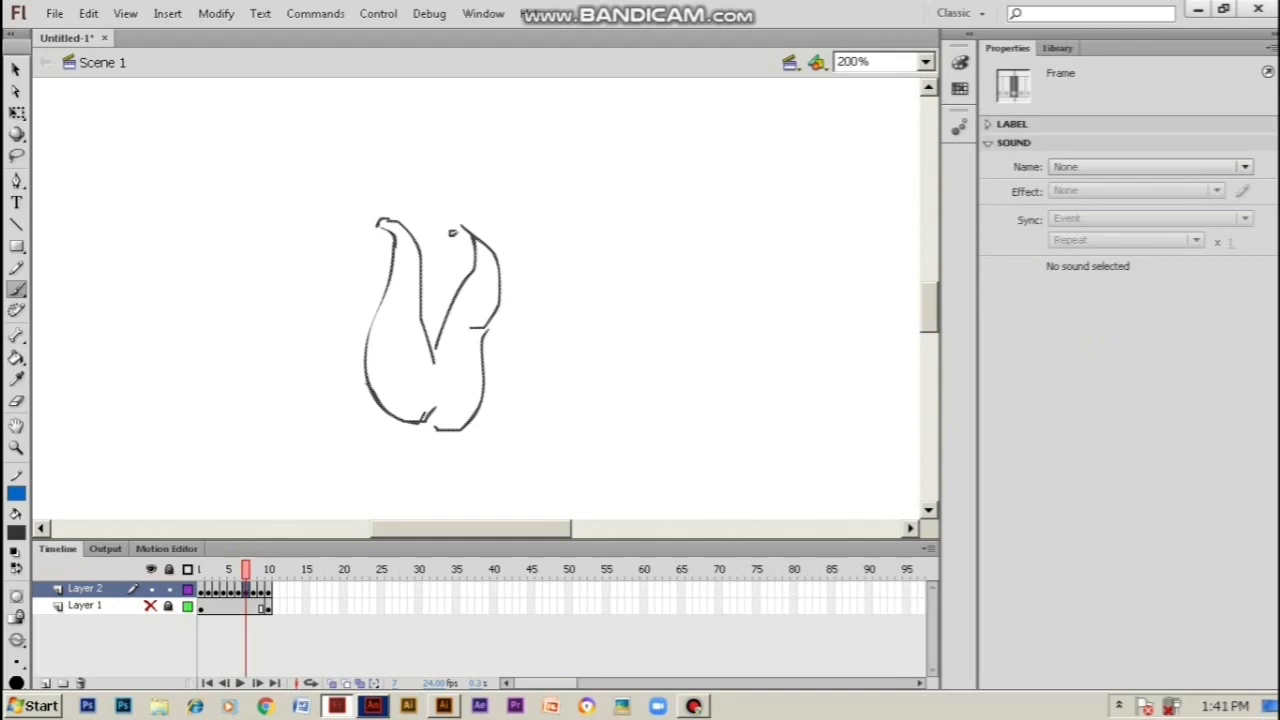
# Close the frame 7 flame outline gaps at the base and in the notch between the two tips
pyautogui.moveTo(424, 429); pyautogui.dragTo(436, 431)
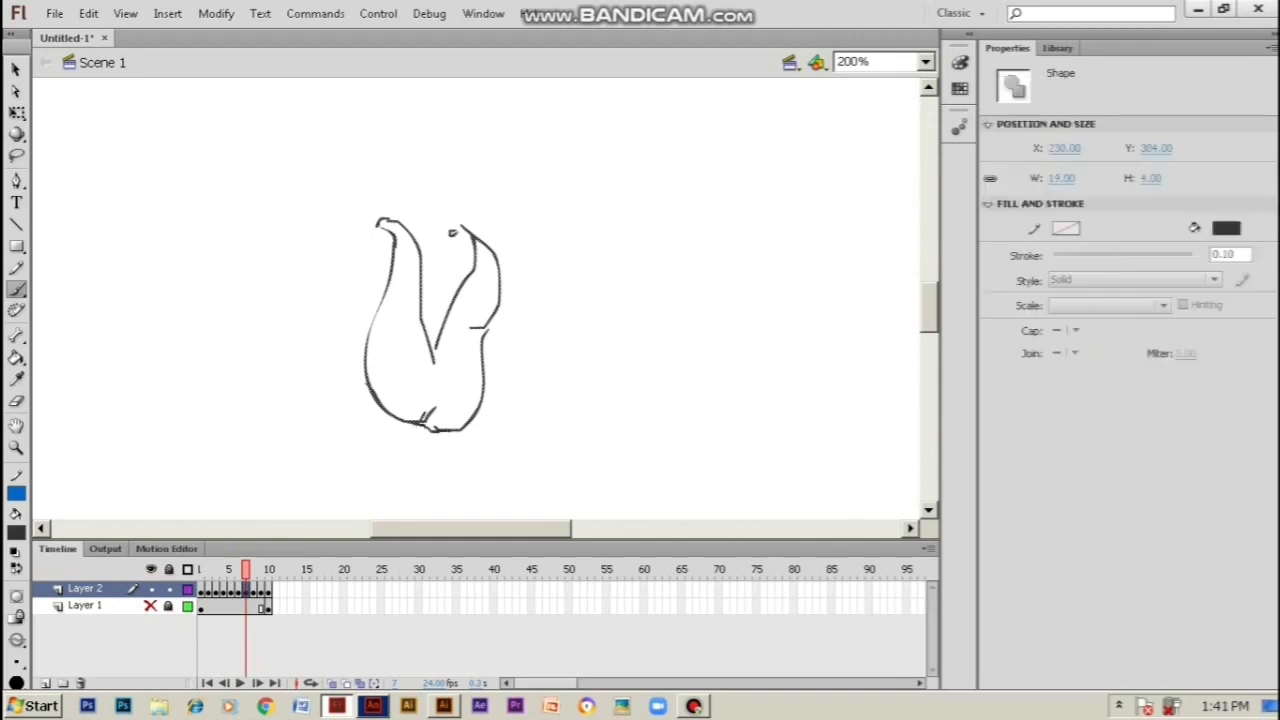
pyautogui.click(453, 233)
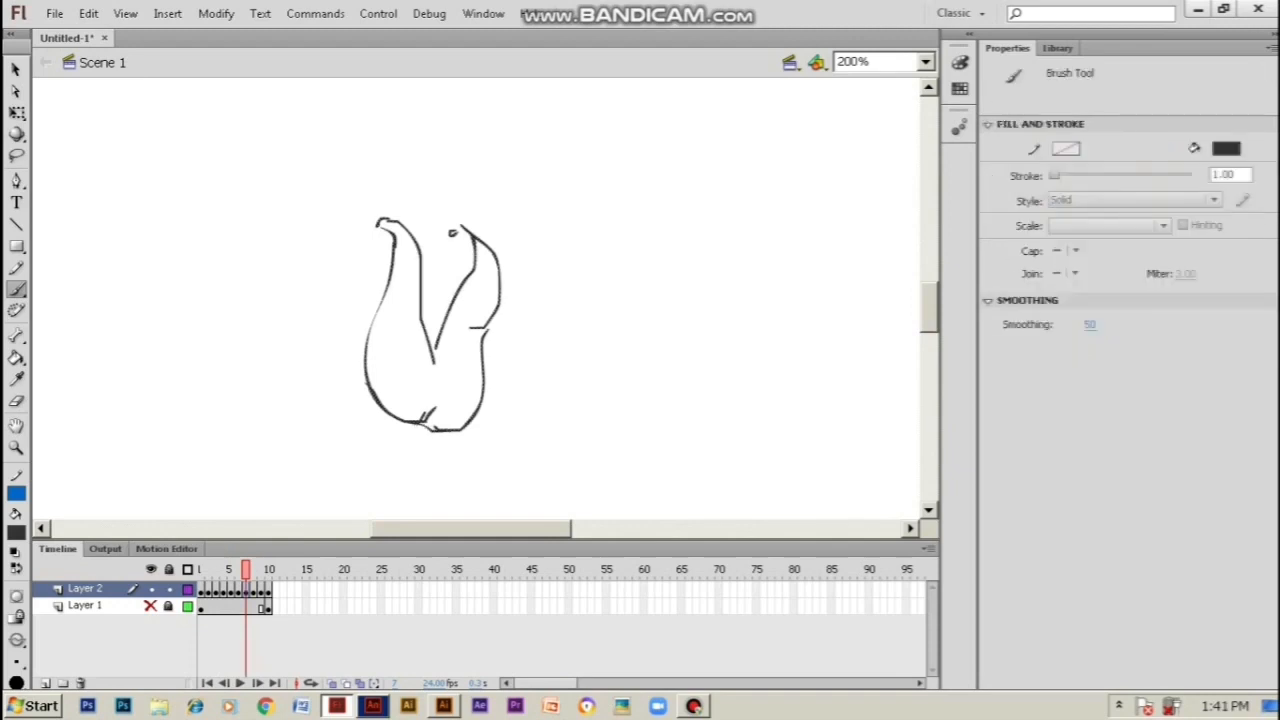
pyautogui.moveTo(434, 346); pyautogui.dragTo(429, 359)
# Close the frame 8 flame outline with brush strokes at both tips, the notch between them, the base and the right side
pyautogui.click(254, 591)
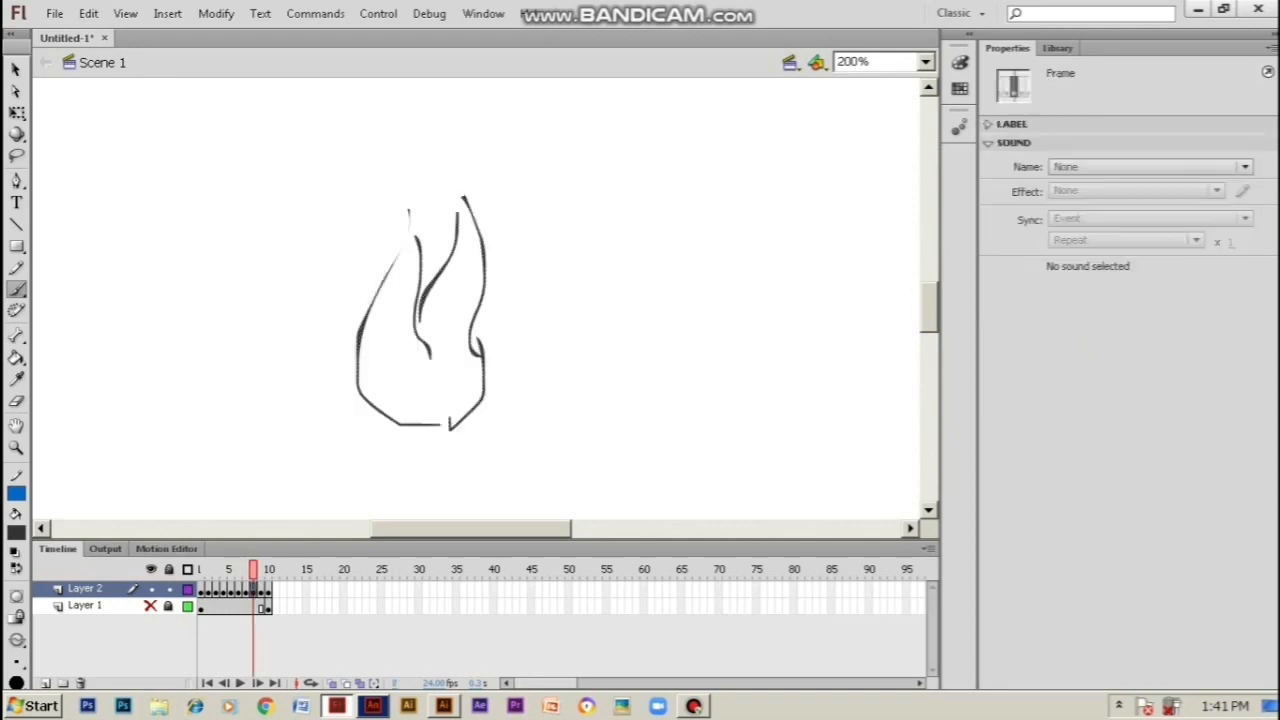
pyautogui.moveTo(410, 213)
pyautogui.mouseDown()
pyautogui.moveTo(419, 243)
pyautogui.moveTo(393, 271)
pyautogui.mouseUp()
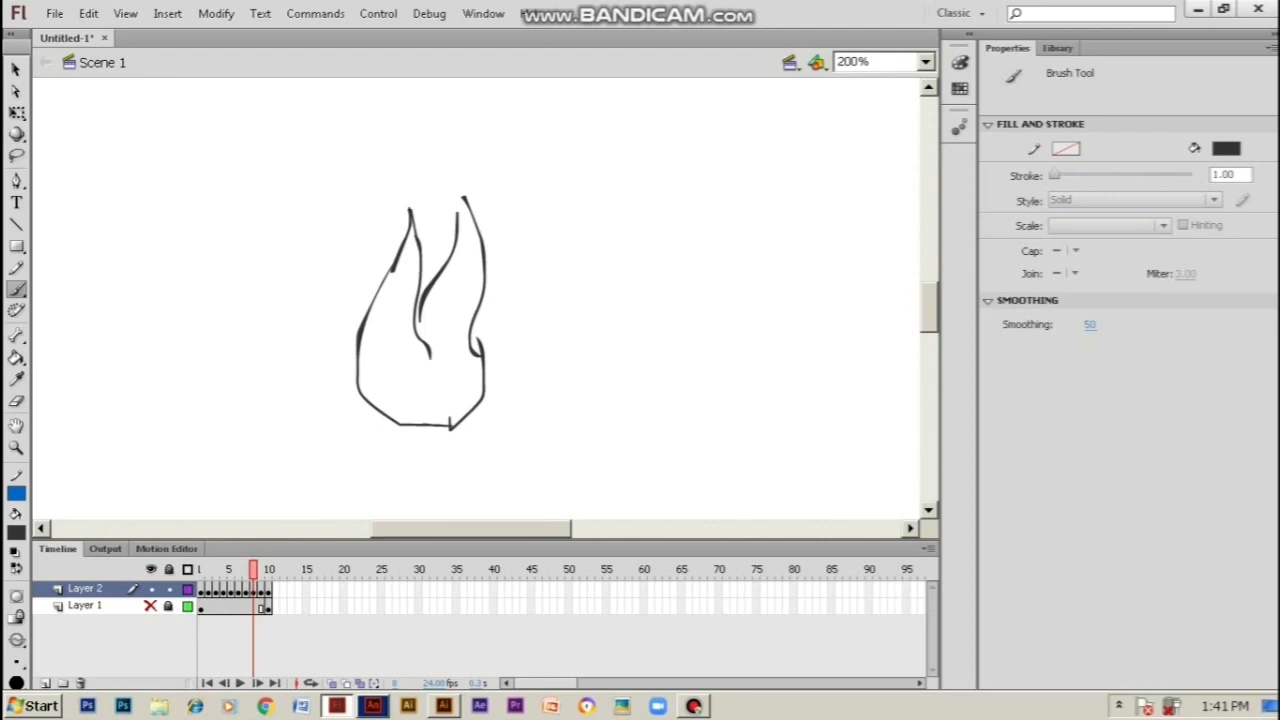
pyautogui.moveTo(457, 191)
pyautogui.mouseDown()
pyautogui.moveTo(455, 218)
pyautogui.moveTo(470, 210)
pyautogui.mouseUp()
pyautogui.moveTo(424, 316); pyautogui.dragTo(416, 333)
pyautogui.moveTo(478, 328); pyautogui.dragTo(484, 352)
# Brush the frame 9 flame outline closed between the two tips and across the base
pyautogui.click(261, 591)
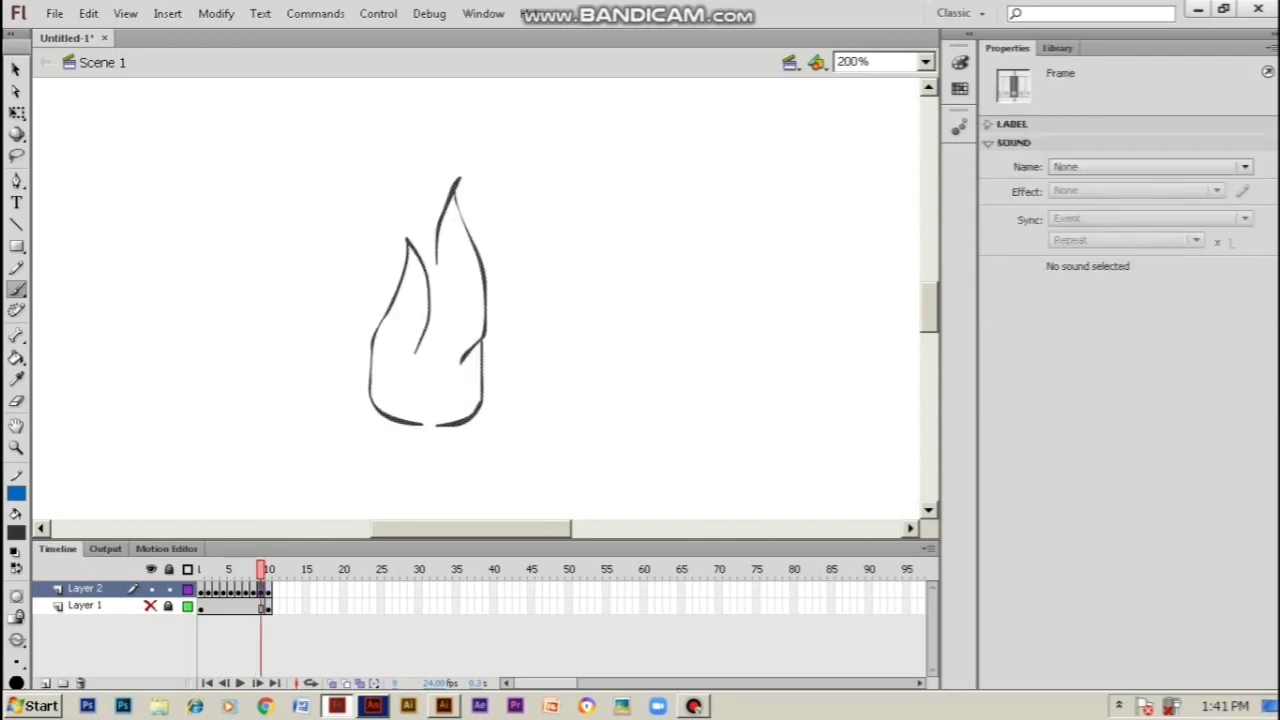
pyautogui.moveTo(436, 270); pyautogui.dragTo(430, 286)
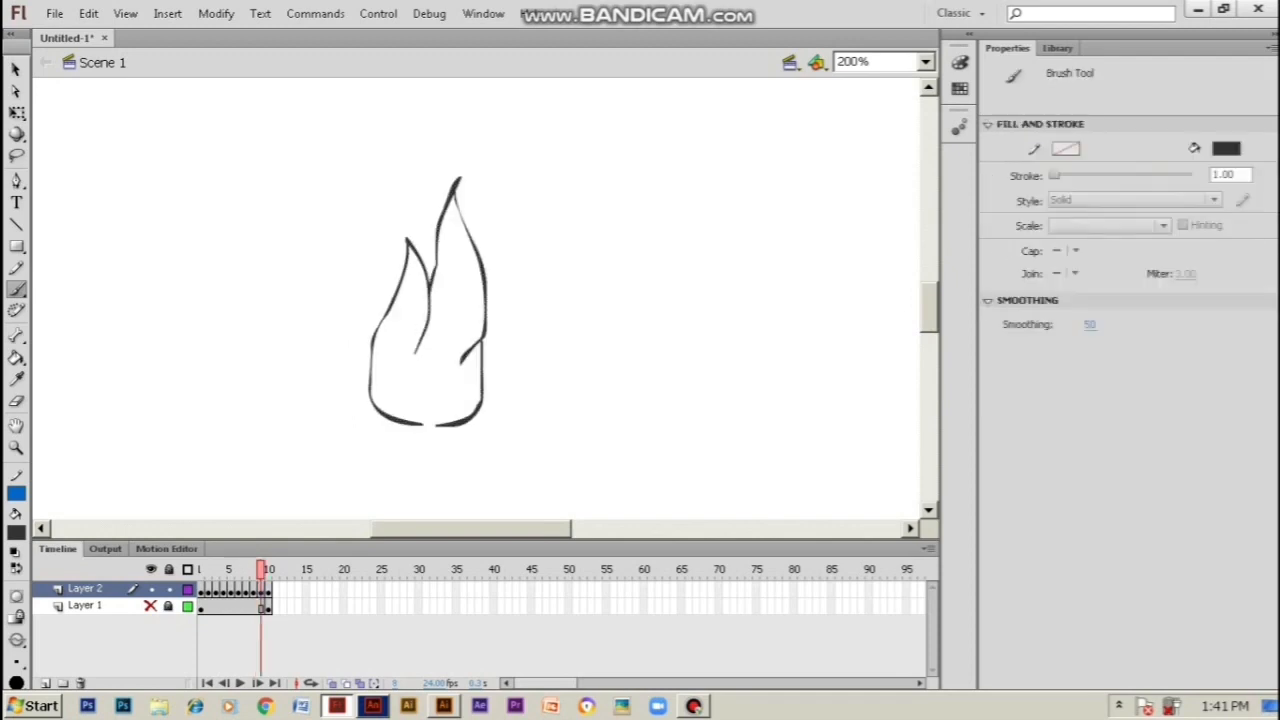
pyautogui.moveTo(414, 424); pyautogui.dragTo(440, 424)
# Brush the frame 10 flame outline closed along the base, at the lower-right edge and between the tips
pyautogui.press('.')
pyautogui.moveTo(396, 428); pyautogui.dragTo(412, 428)
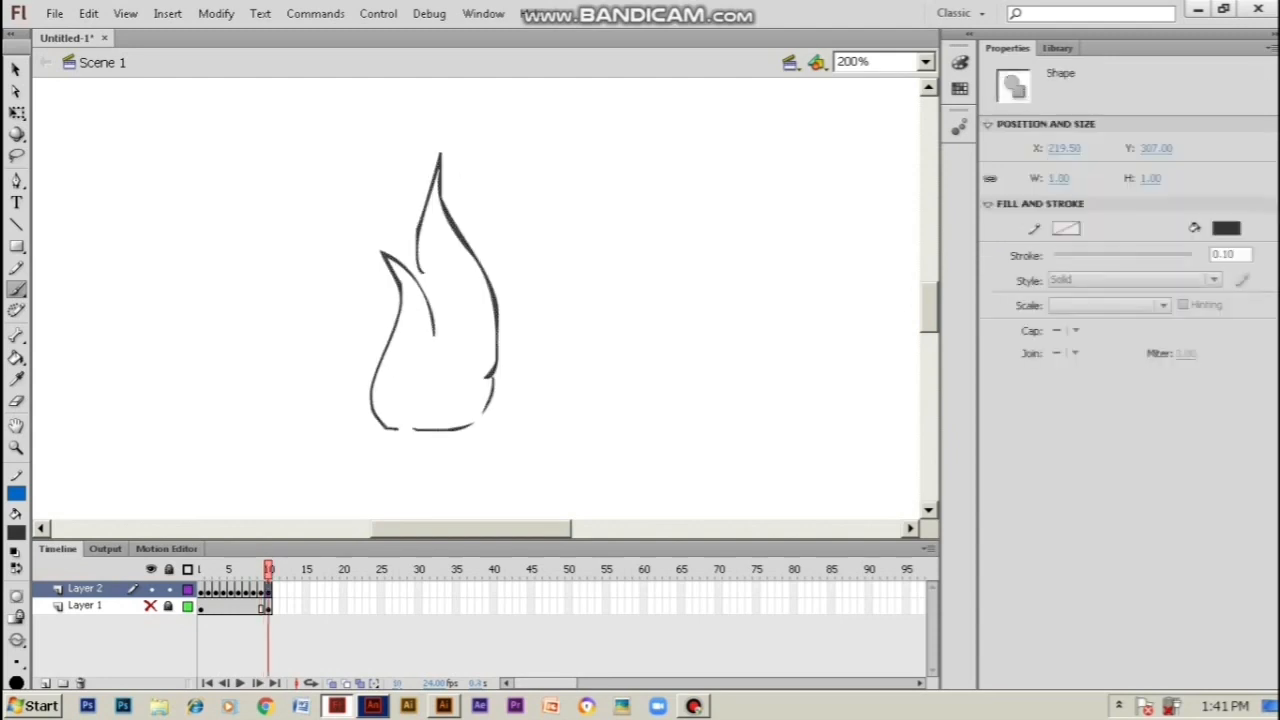
pyautogui.moveTo(488, 402); pyautogui.dragTo(465, 431)
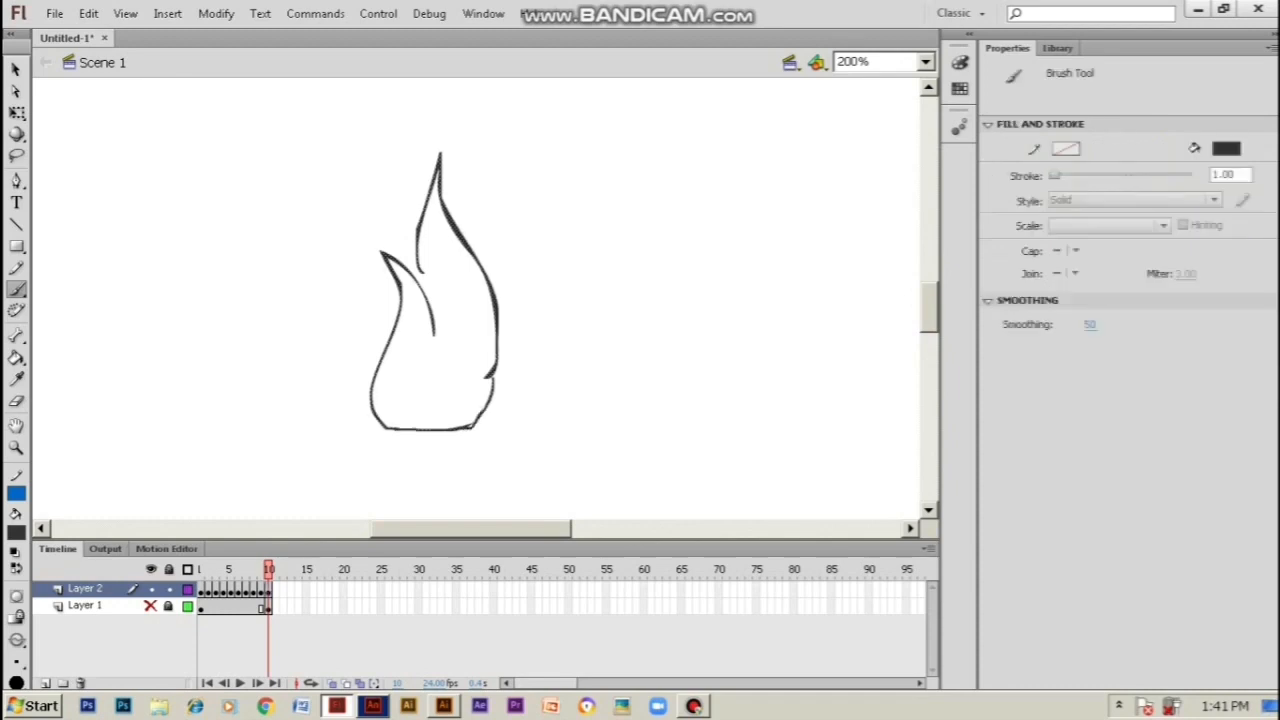
pyautogui.moveTo(422, 280); pyautogui.dragTo(422, 289)
# Sample the yellow-orange outline color from the base of the frame 1 flame, undoing its recoloring of the selected artwork
pyautogui.moveTo(268, 570); pyautogui.dragTo(201, 570)
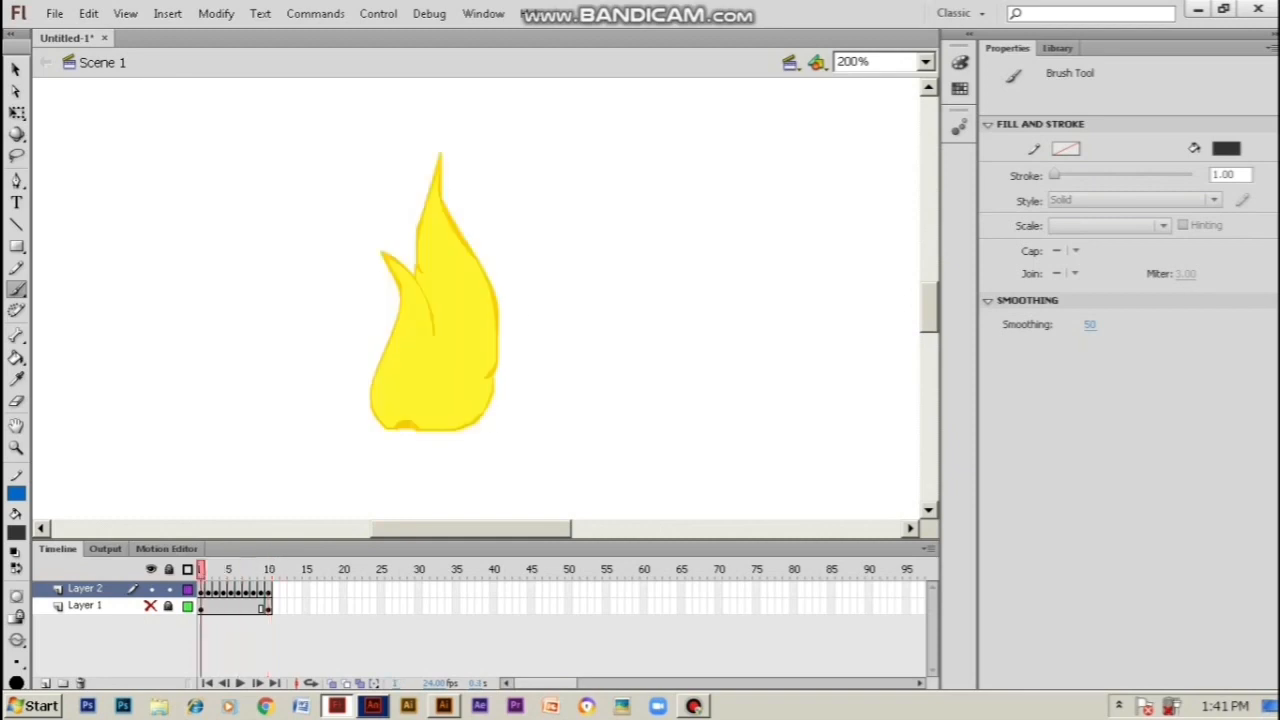
pyautogui.click(201, 591)
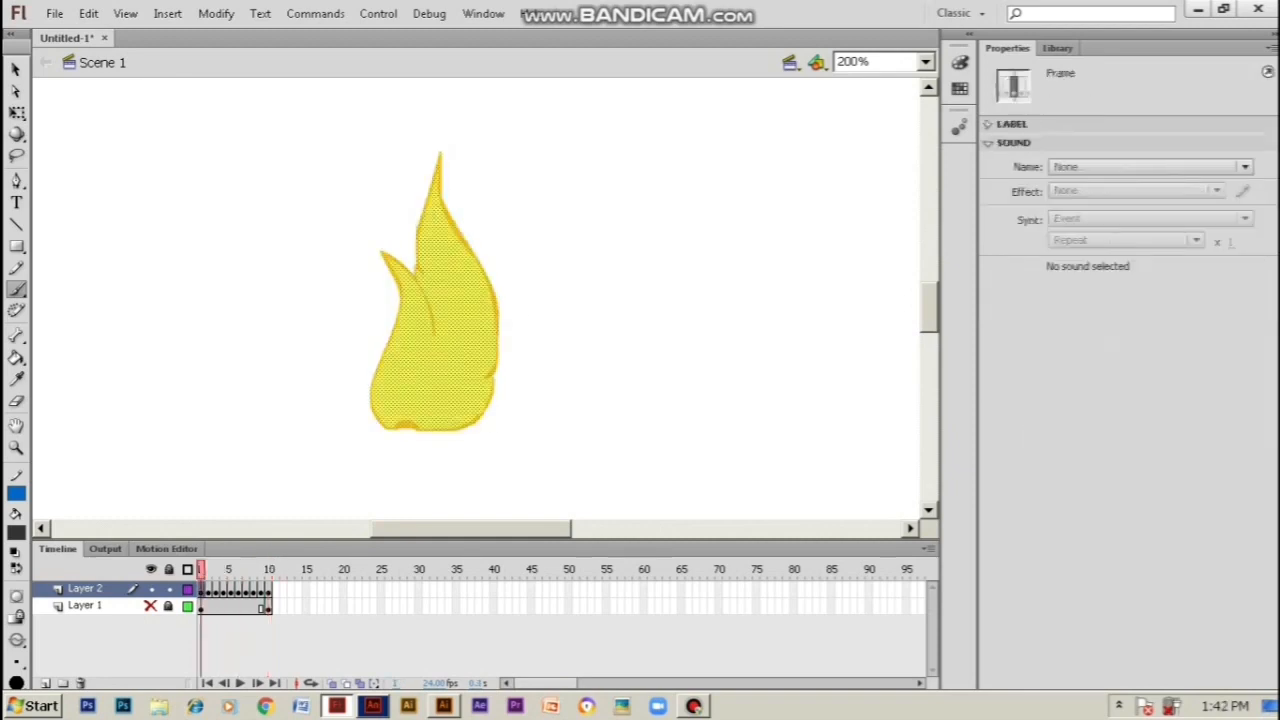
pyautogui.click(208, 591)
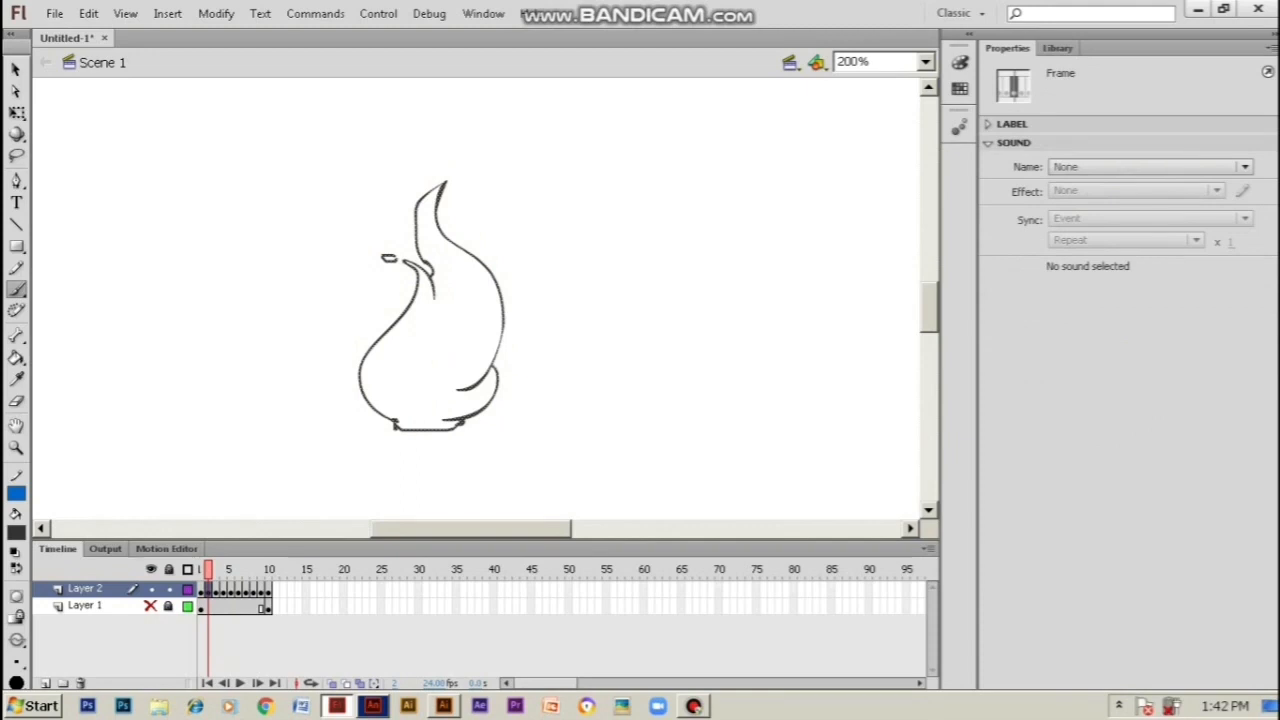
pyautogui.click(201, 591)
pyautogui.click(16, 379)
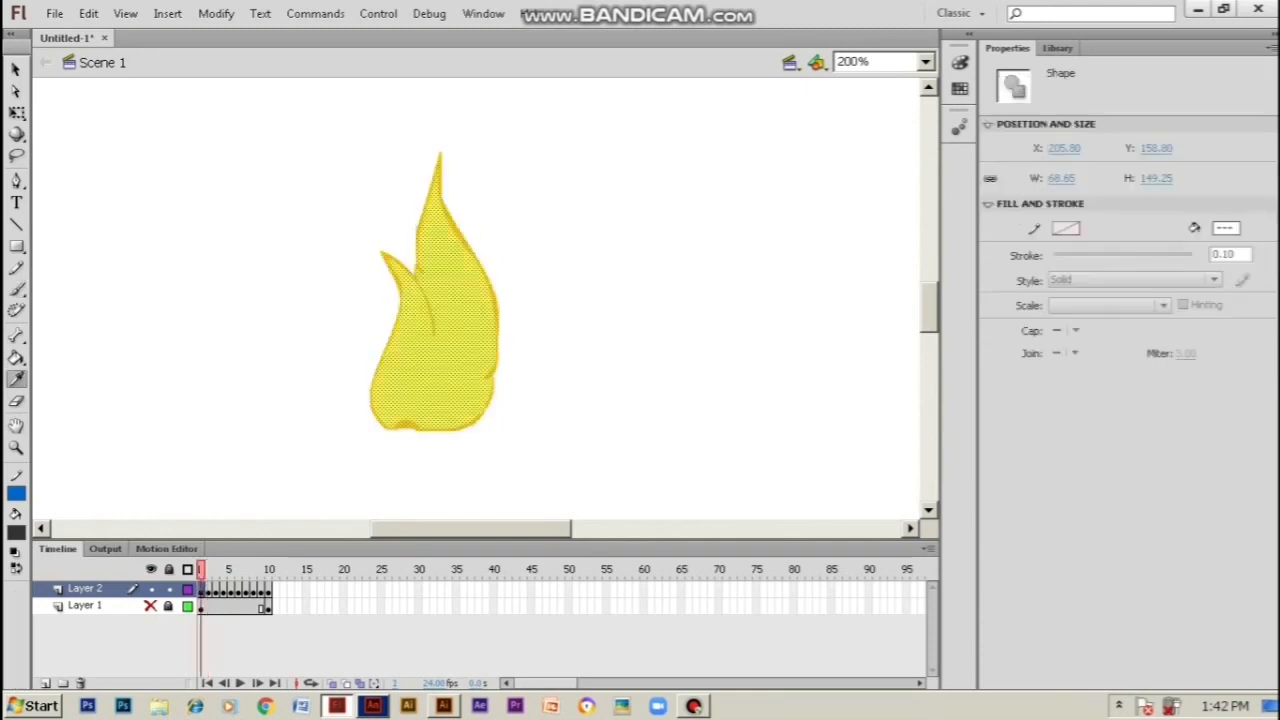
pyautogui.click(405, 425)
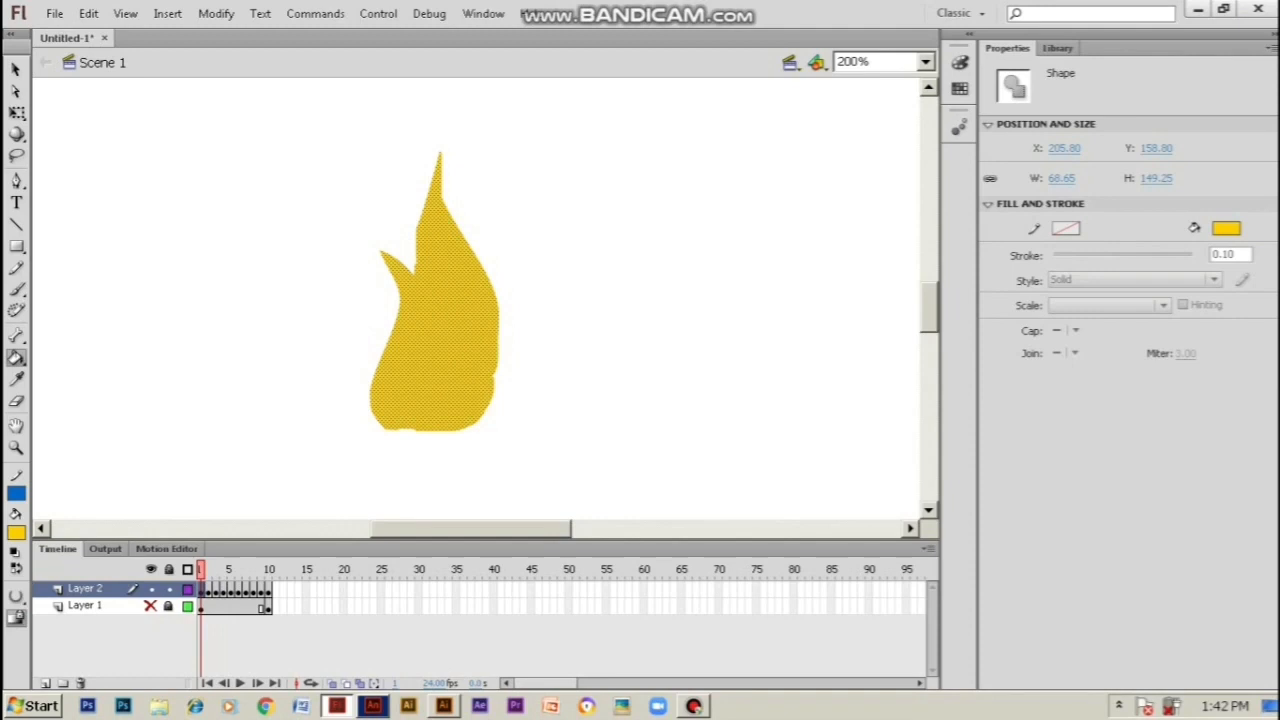
pyautogui.hotkey('ctrl', 'z')
pyautogui.hotkey('ctrl', 'z')
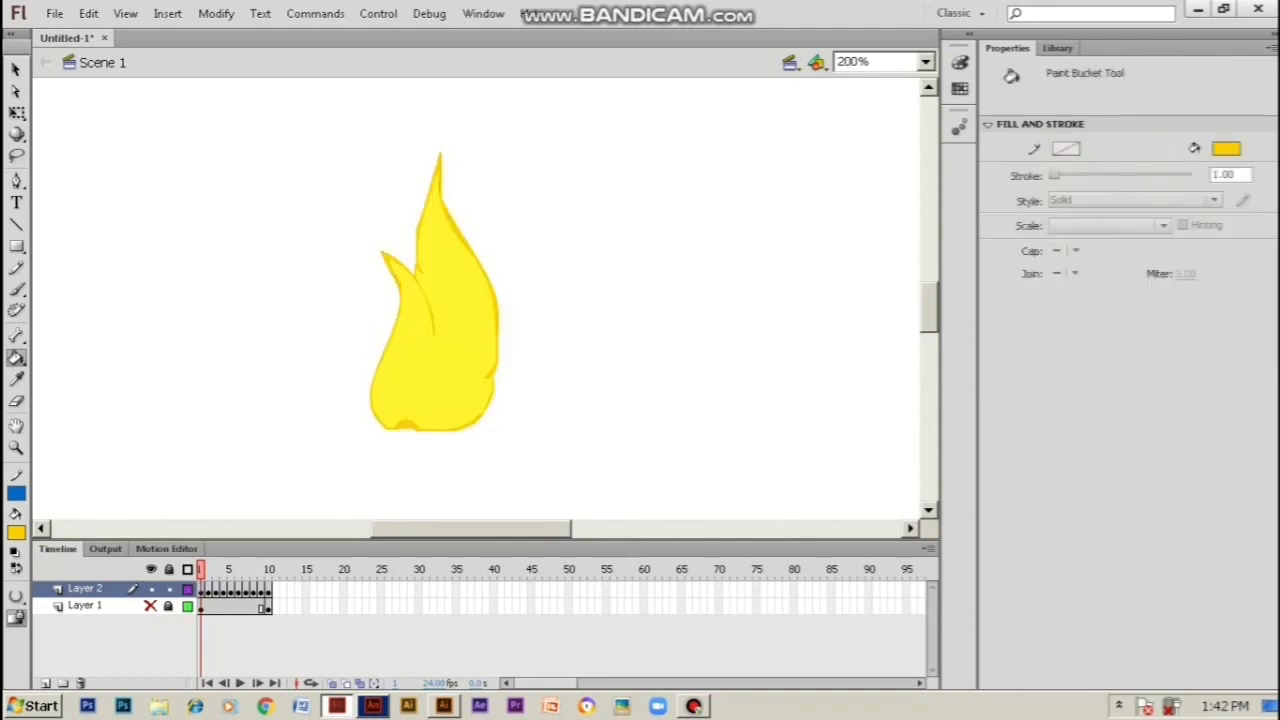
# Recolor the flame outlines in frames 2 and 3 of Layer 2 to yellow-orange #FFCC00
pyautogui.click(208, 591)
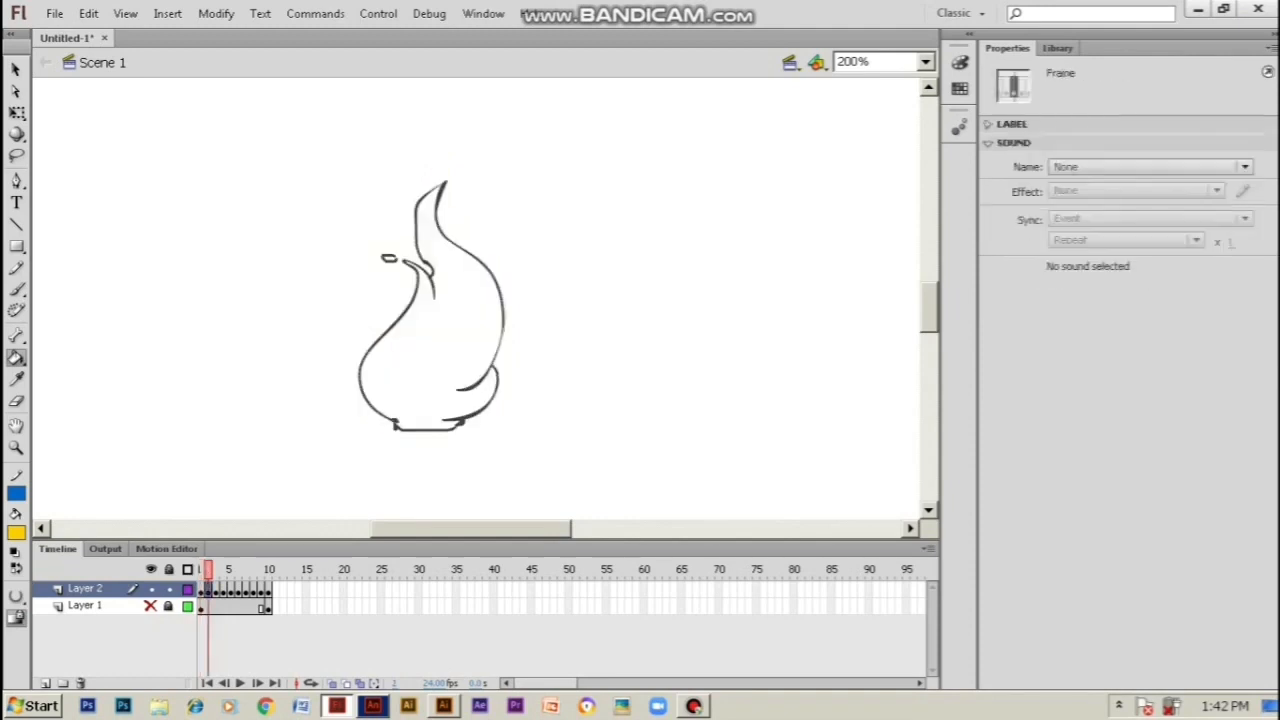
pyautogui.click(16, 533)
pyautogui.click(285, 428)
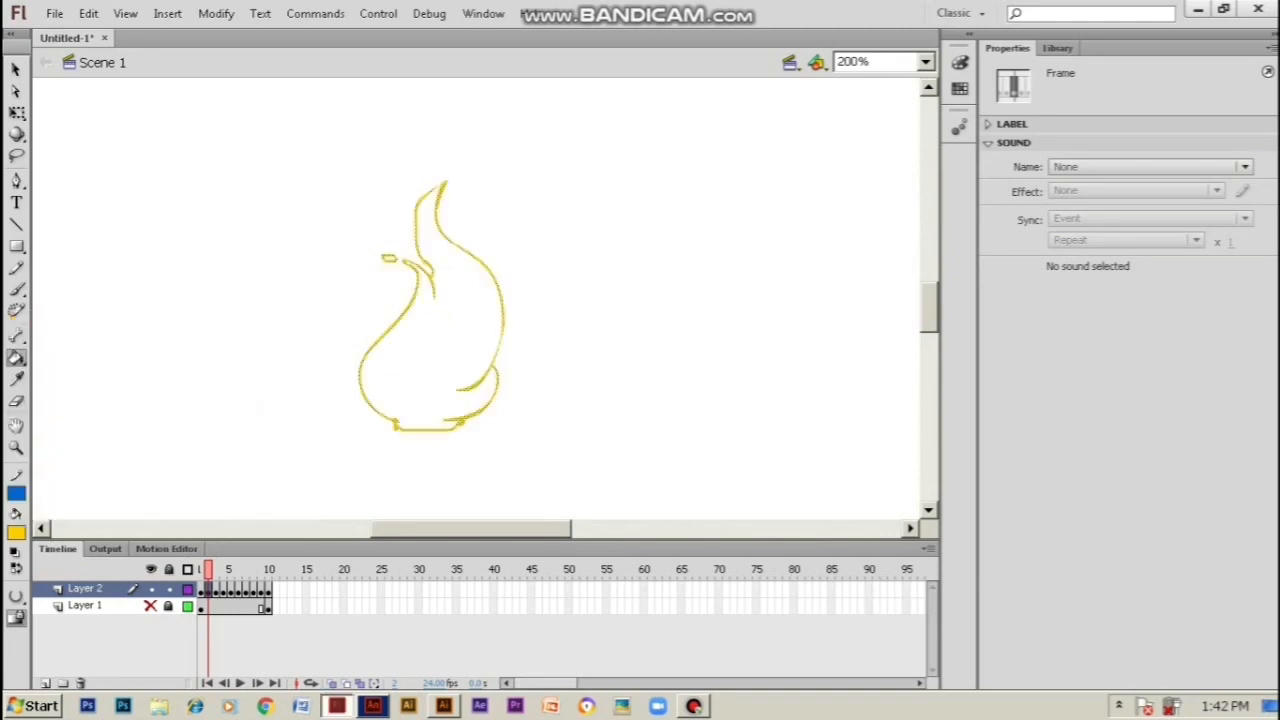
pyautogui.click(216, 591)
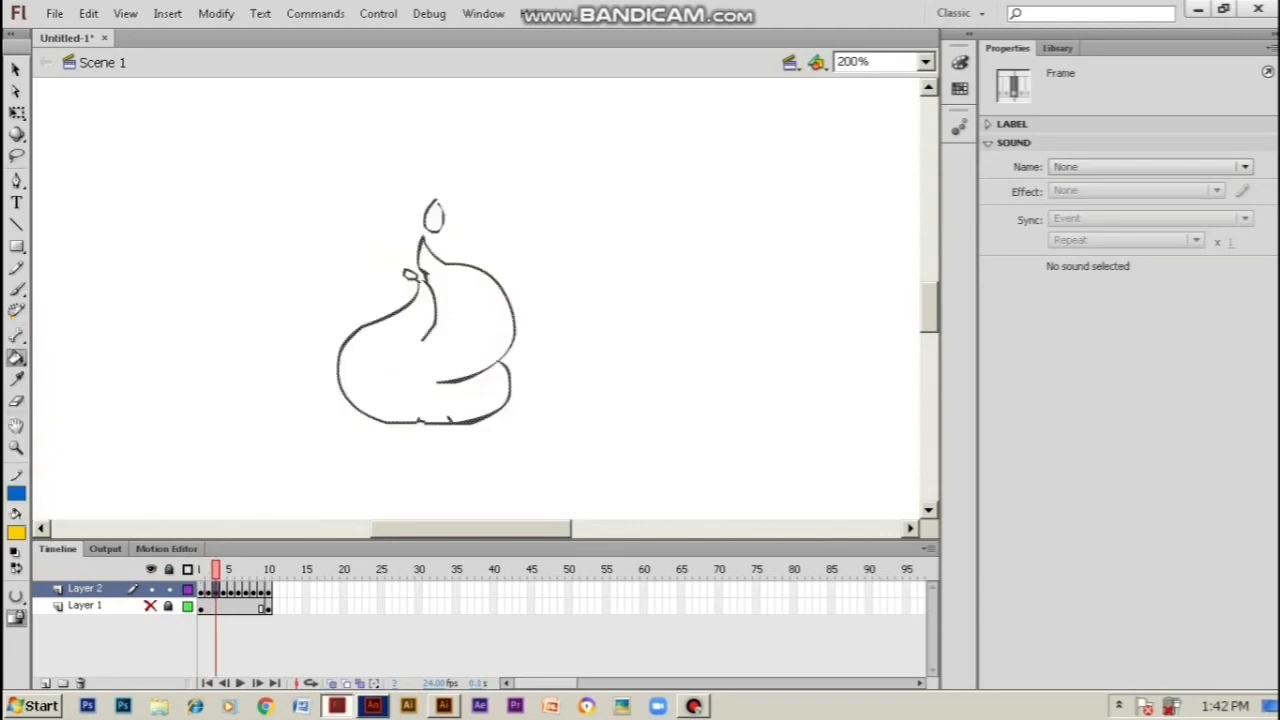
pyautogui.click(16, 533)
pyautogui.click(285, 428)
# Recolor the flame outlines in frames 4 and 5 of Layer 2 to yellow-orange #FFCC00
pyautogui.click(223, 591)
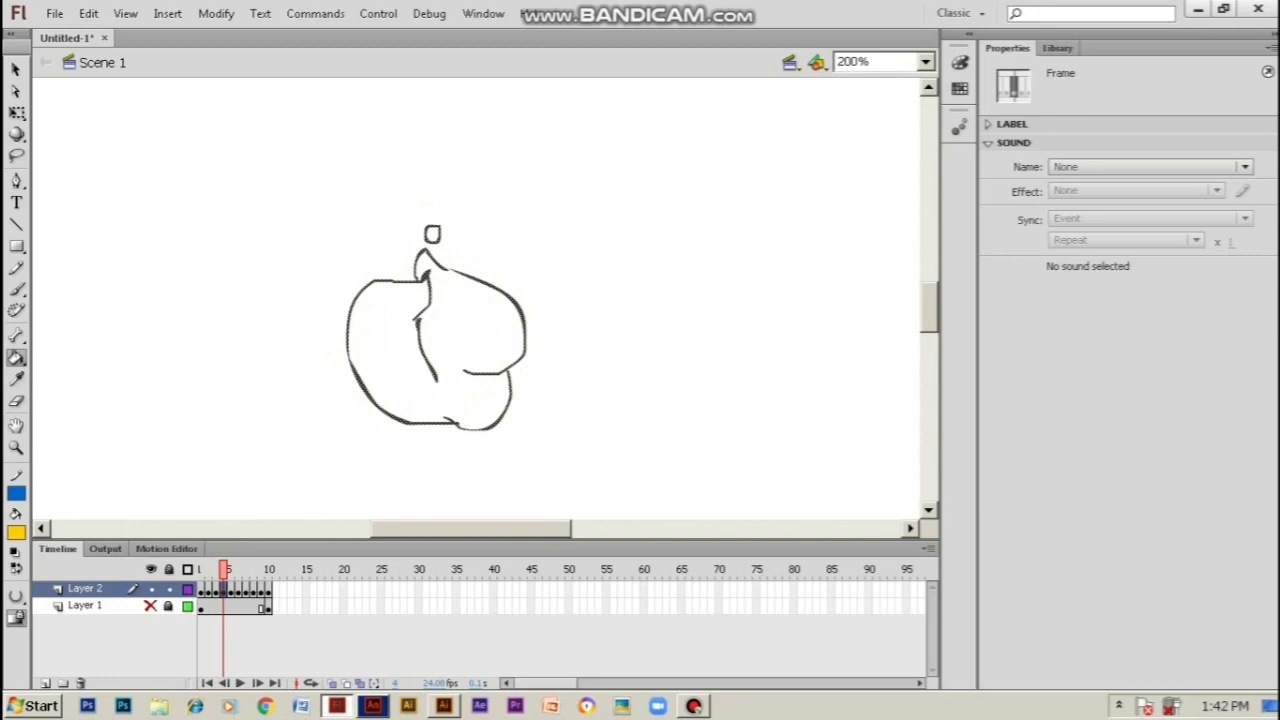
pyautogui.click(16, 533)
pyautogui.click(285, 428)
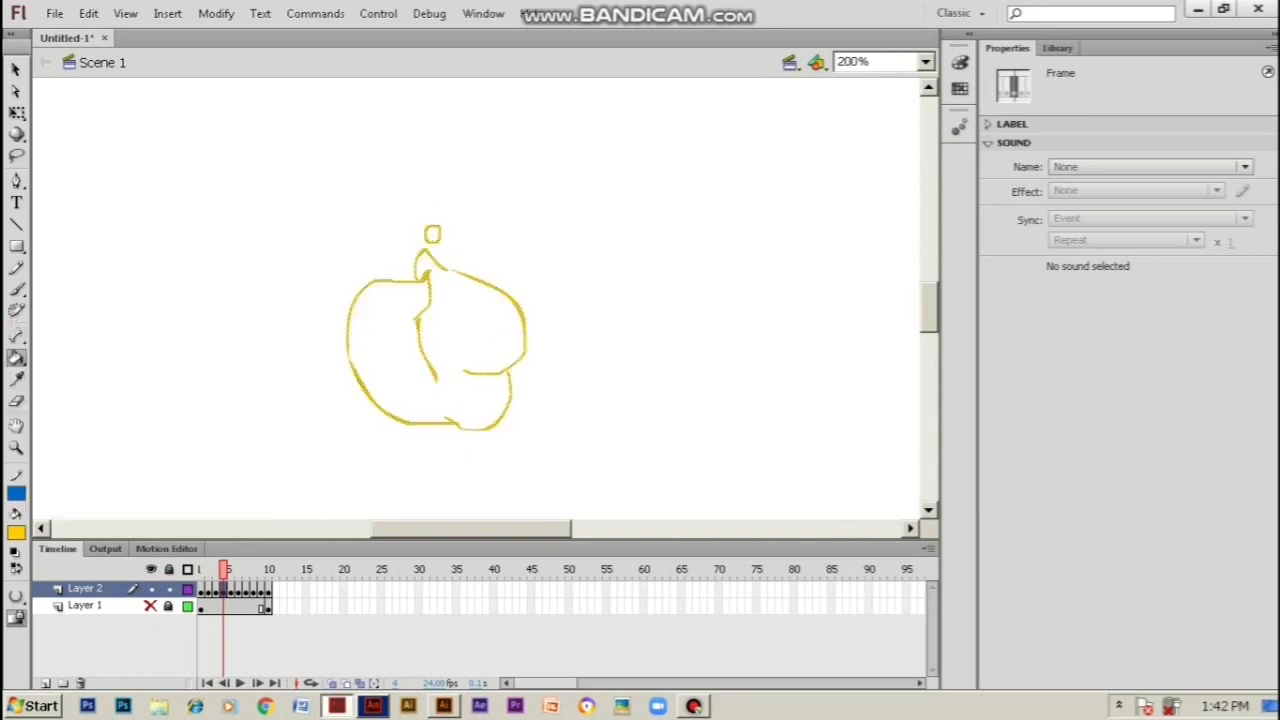
pyautogui.click(230, 591)
pyautogui.click(16, 533)
pyautogui.click(285, 428)
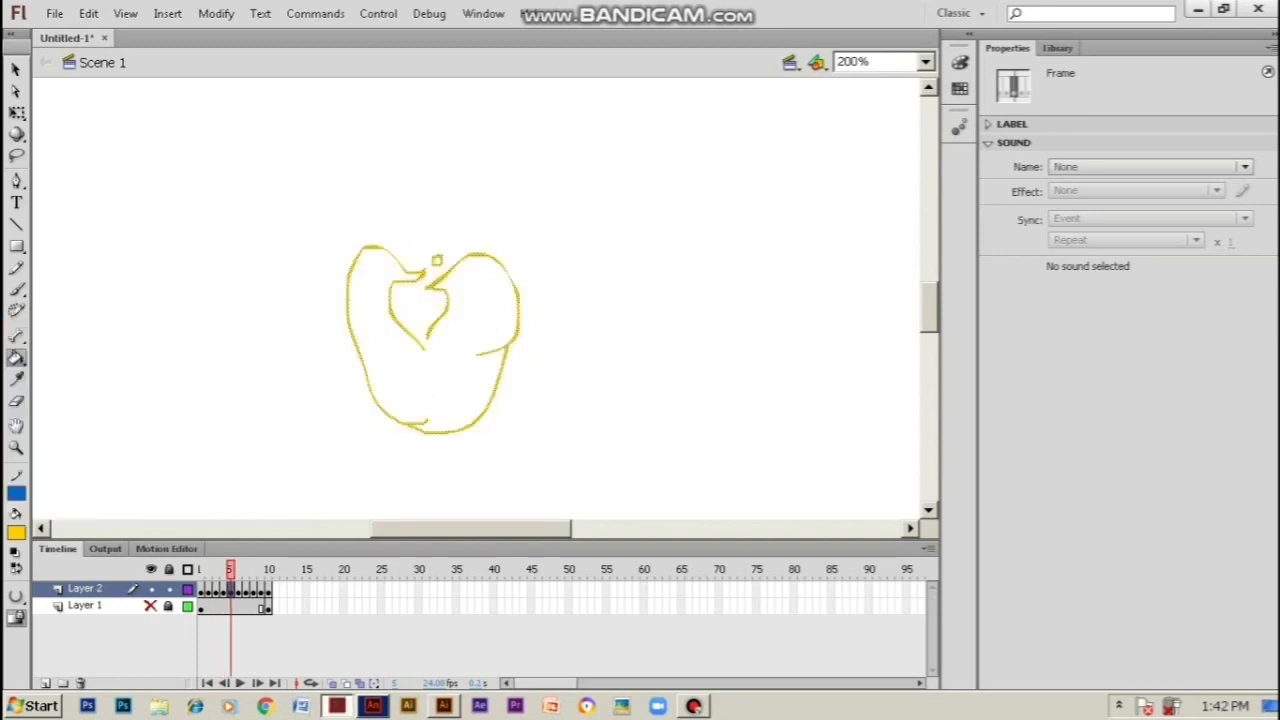
# Recolor the flame outlines in frames 6 and 7 of Layer 2 to yellow-orange #FFCC00
pyautogui.click(238, 591)
pyautogui.click(16, 533)
pyautogui.click(285, 428)
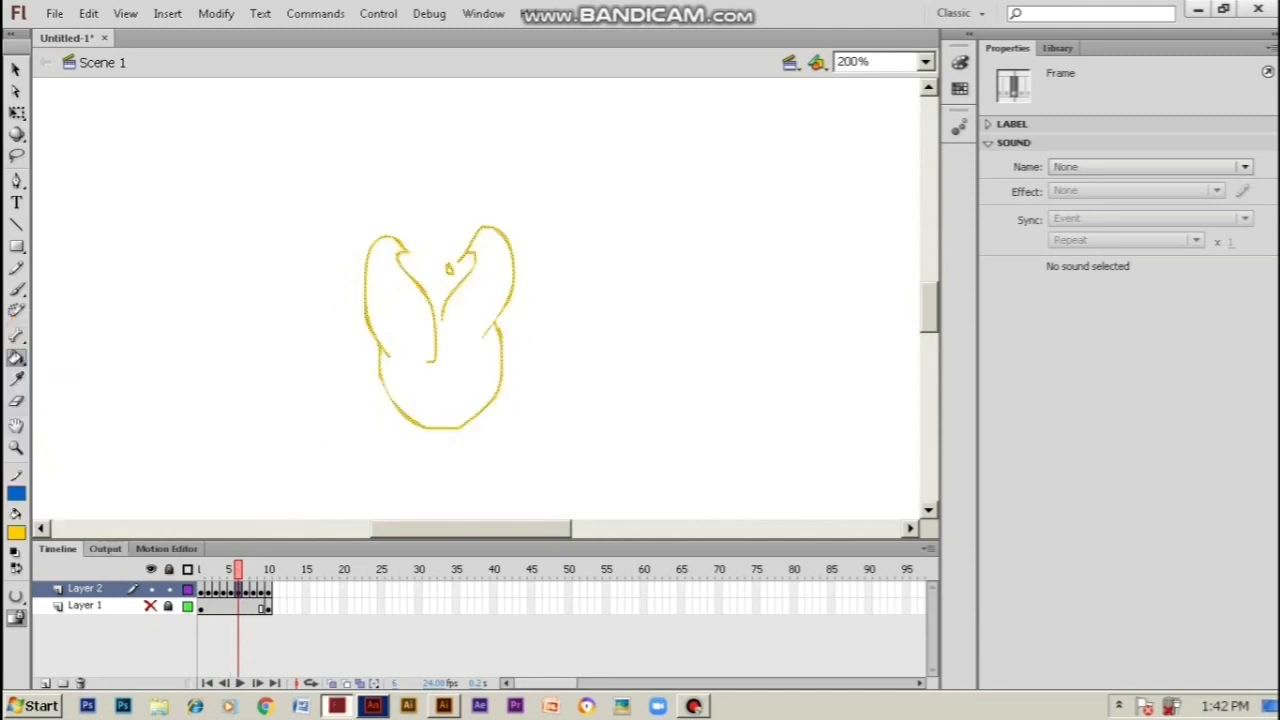
pyautogui.click(245, 591)
pyautogui.click(16, 533)
pyautogui.click(285, 428)
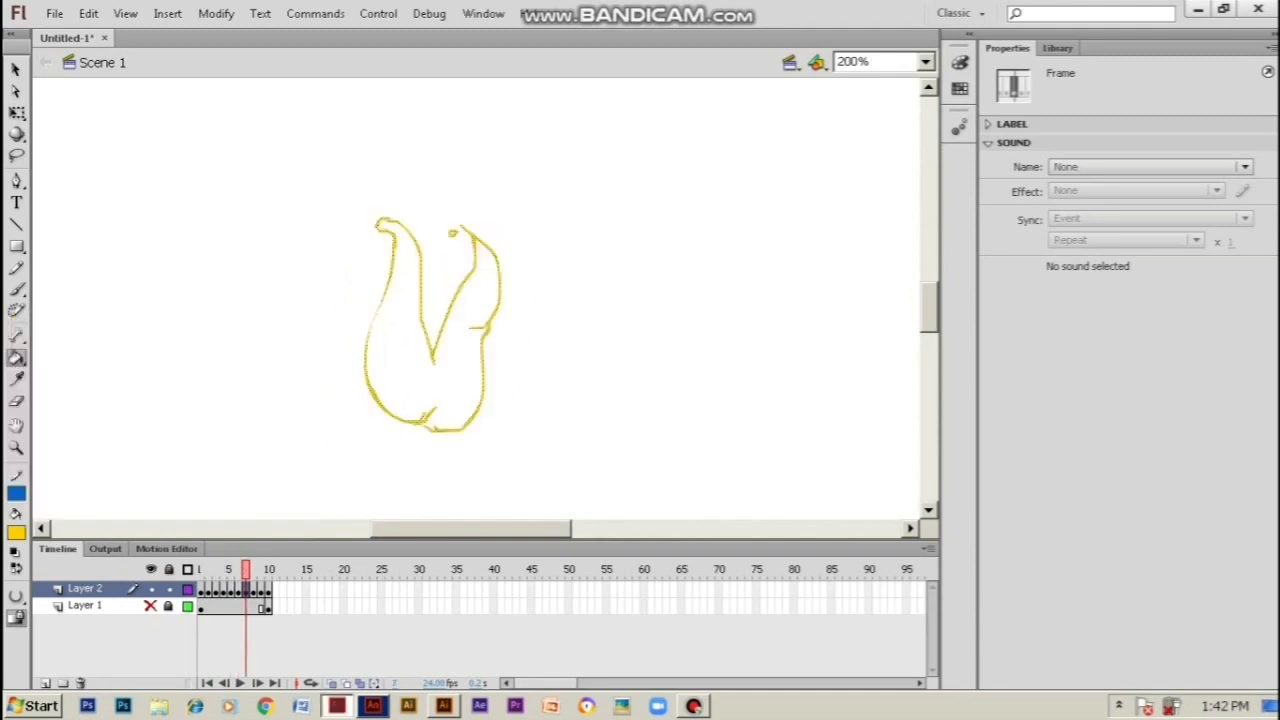
# Recolor the flame outlines in frames 8, 9 and 10 of Layer 2 to yellow-orange #FFCC00
pyautogui.click(253, 591)
pyautogui.click(16, 533)
pyautogui.click(285, 428)
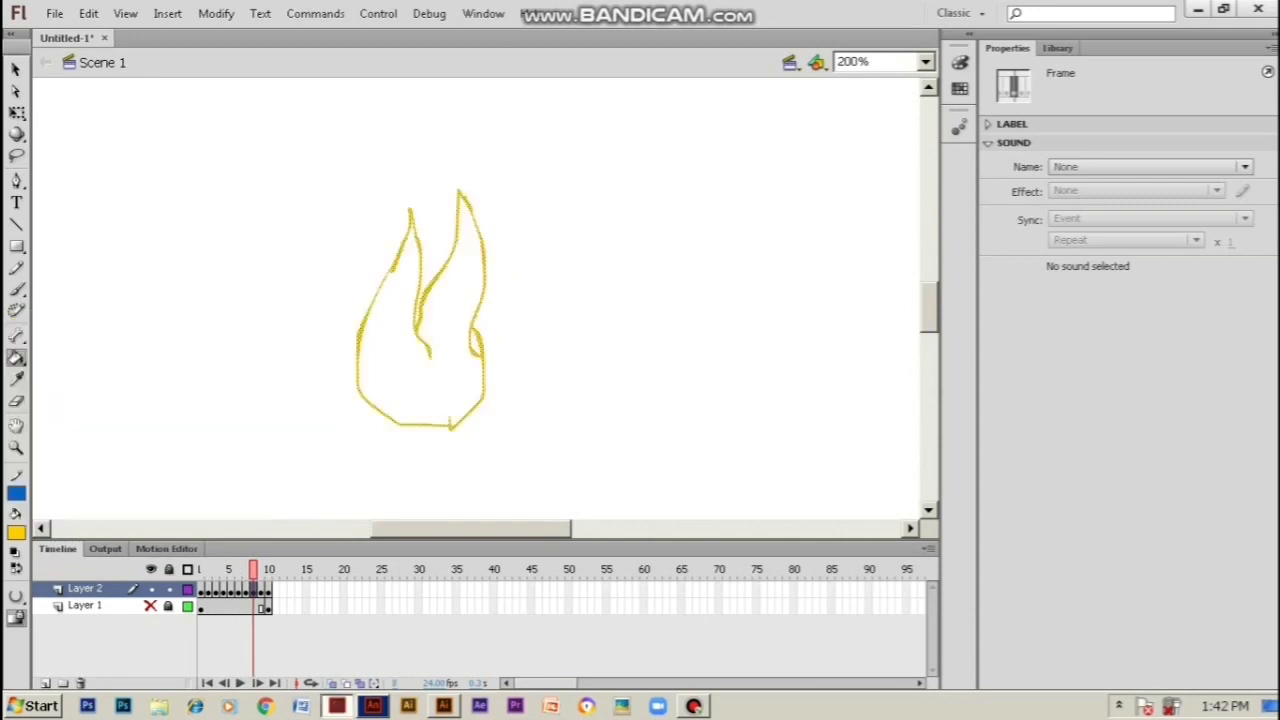
pyautogui.click(261, 591)
pyautogui.click(16, 533)
pyautogui.click(287, 428)
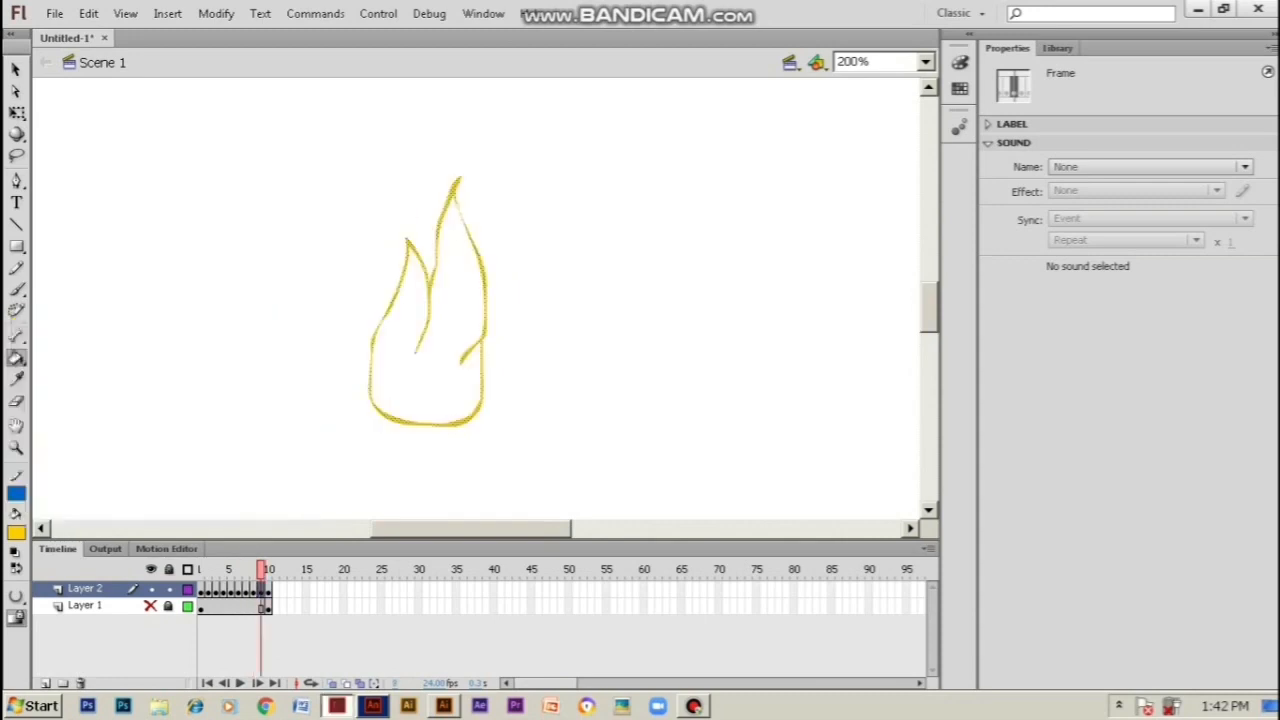
pyautogui.click(268, 591)
pyautogui.click(16, 533)
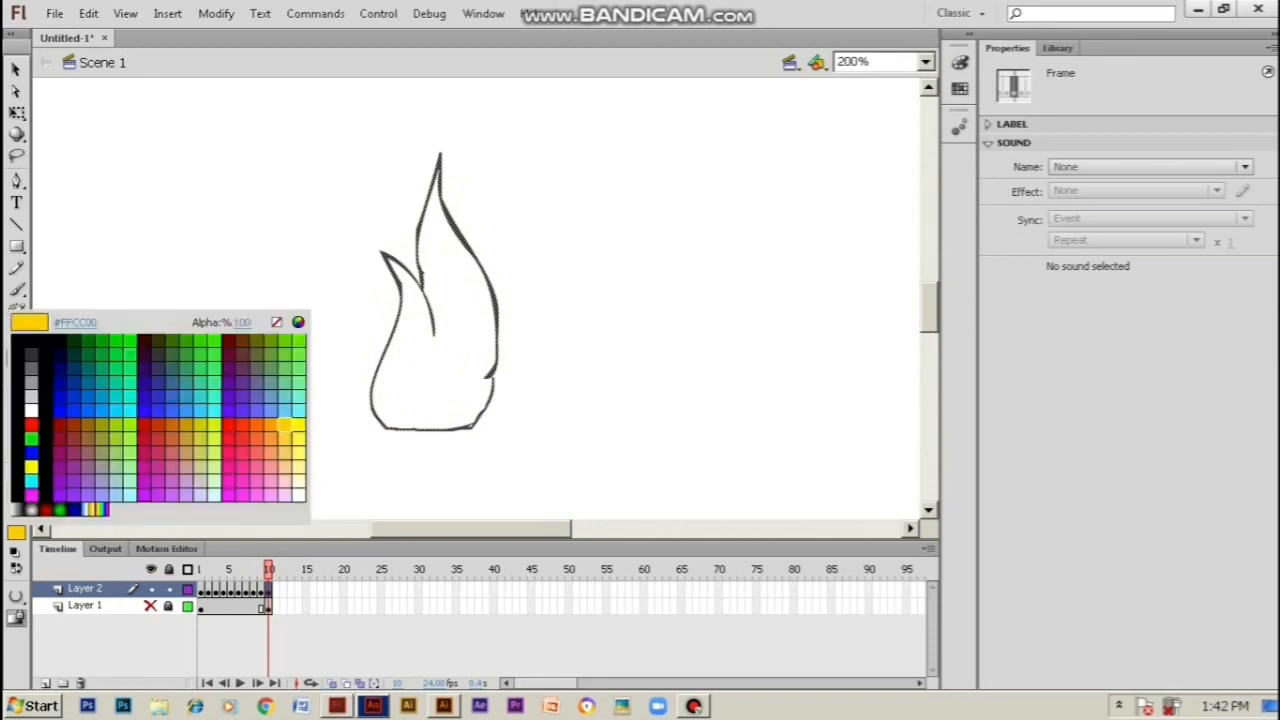
pyautogui.click(287, 428)
# Pick up the yellow fill from the frame 1 flame and fill the frame 2 flame body with it
pyautogui.press('Return')
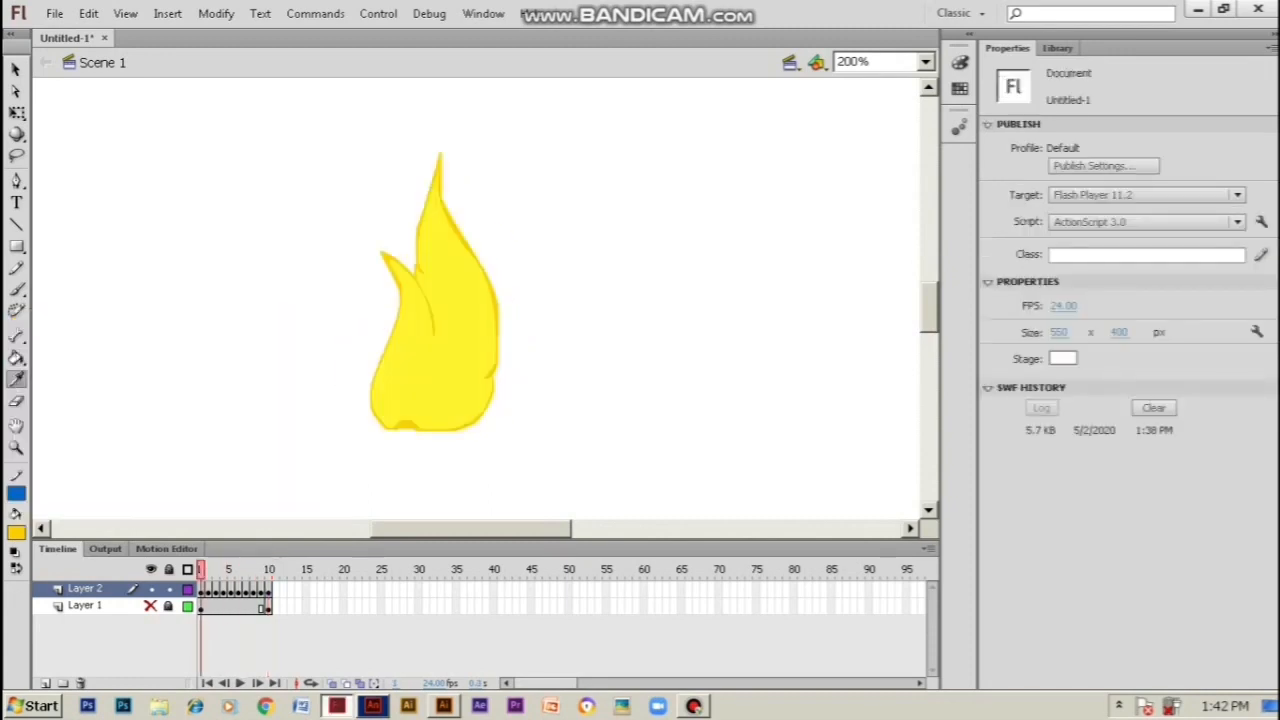
pyautogui.click(16, 358)
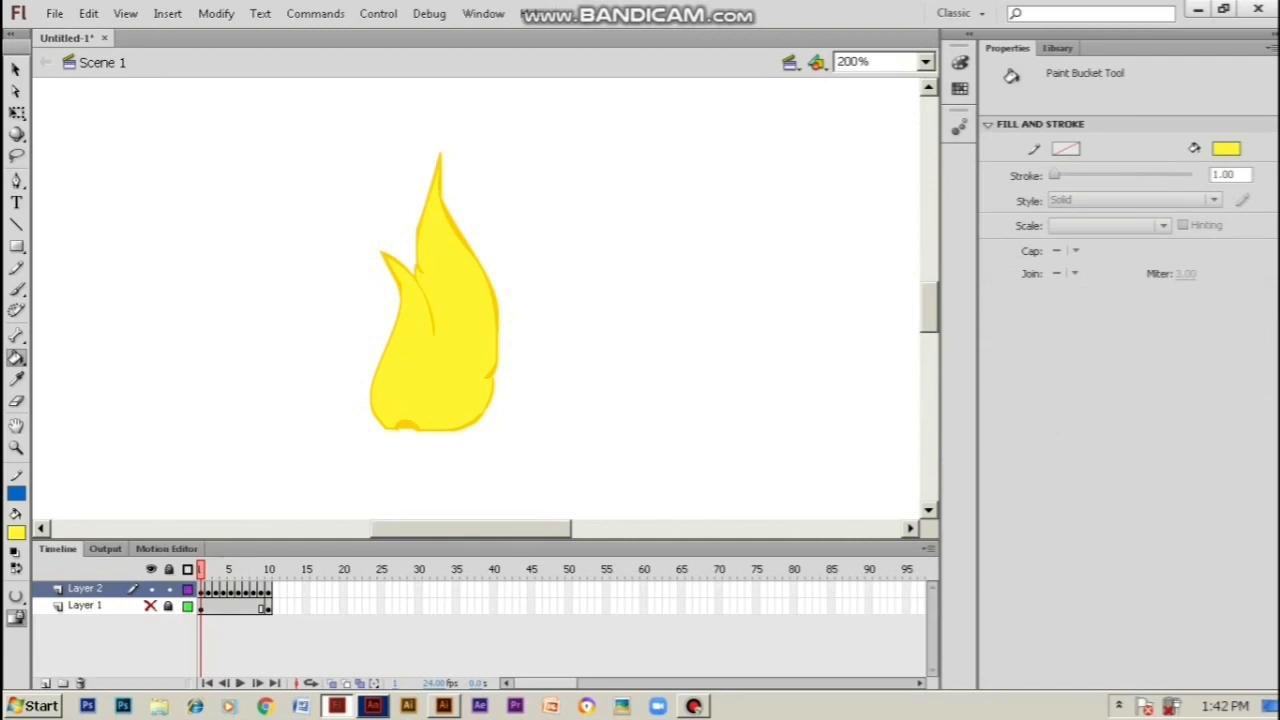
pyautogui.click(431, 372)
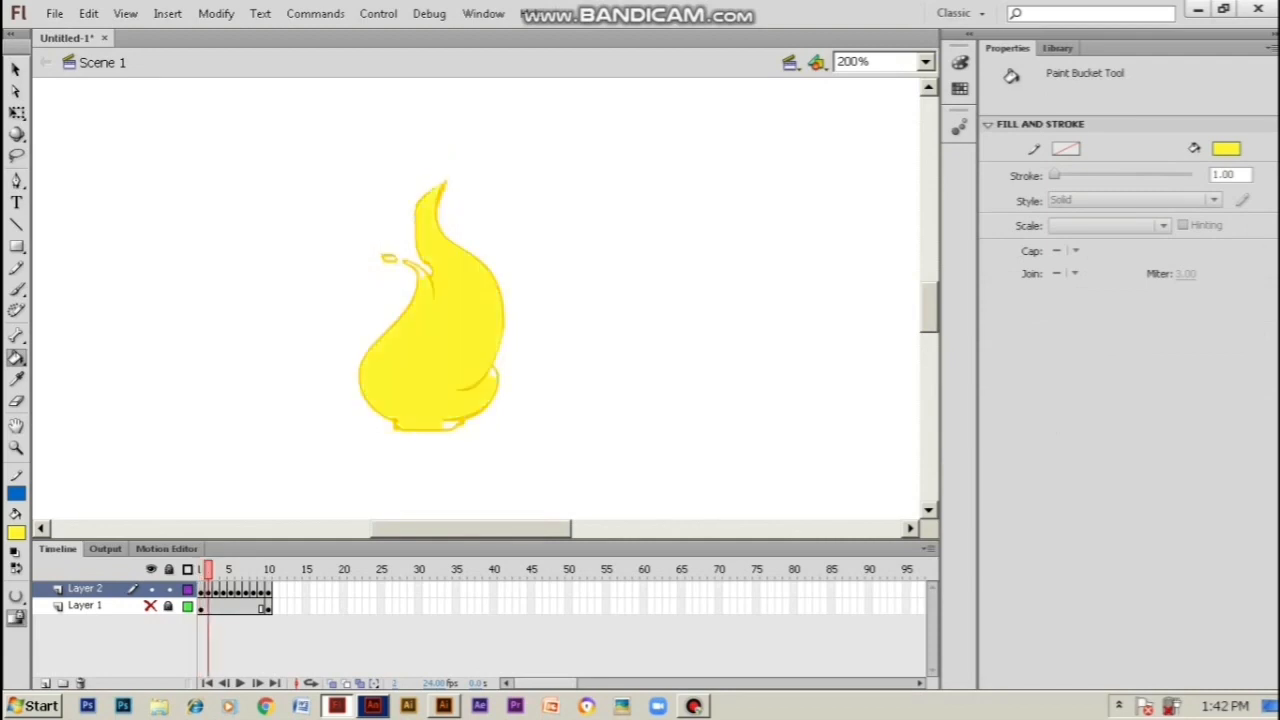
# Set the document's stage background color to dark gray
pyautogui.press('v')
pyautogui.click(1063, 358)
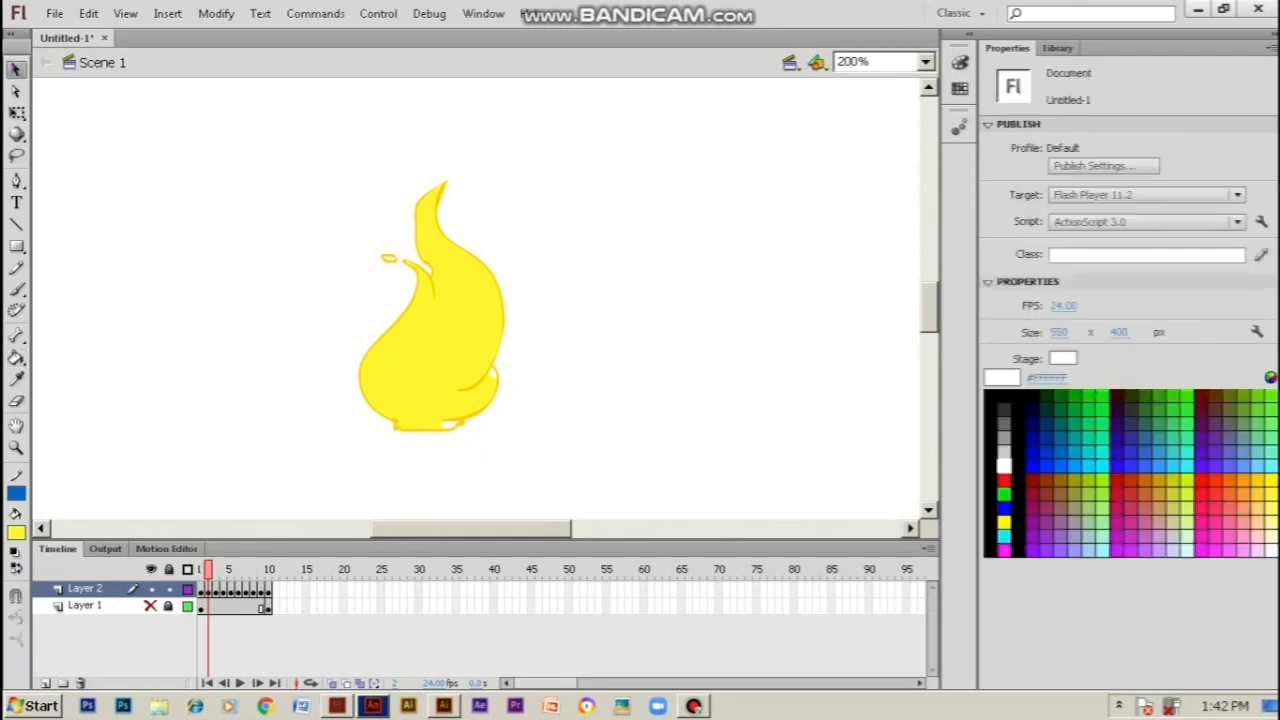
pyautogui.click(1003, 425)
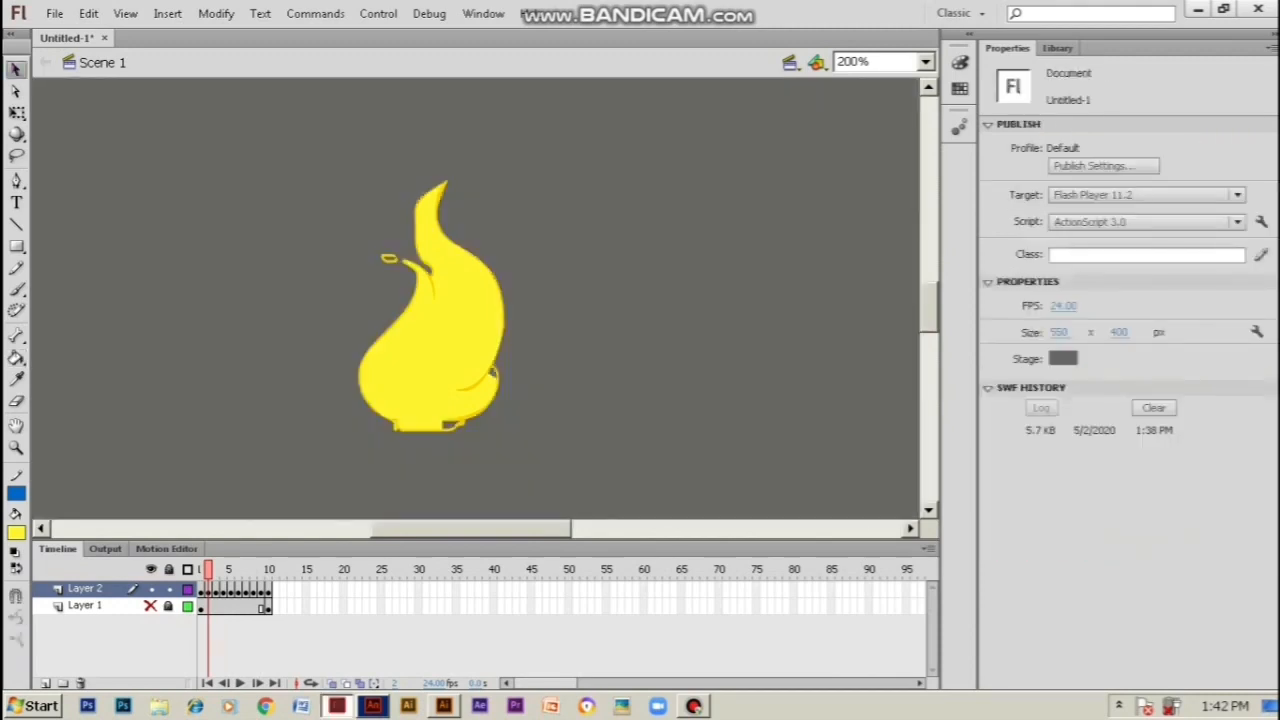
# Fill the remaining frame 2 gaps with yellow at the flame's right bulge, the base and the detached spark
pyautogui.press('k')
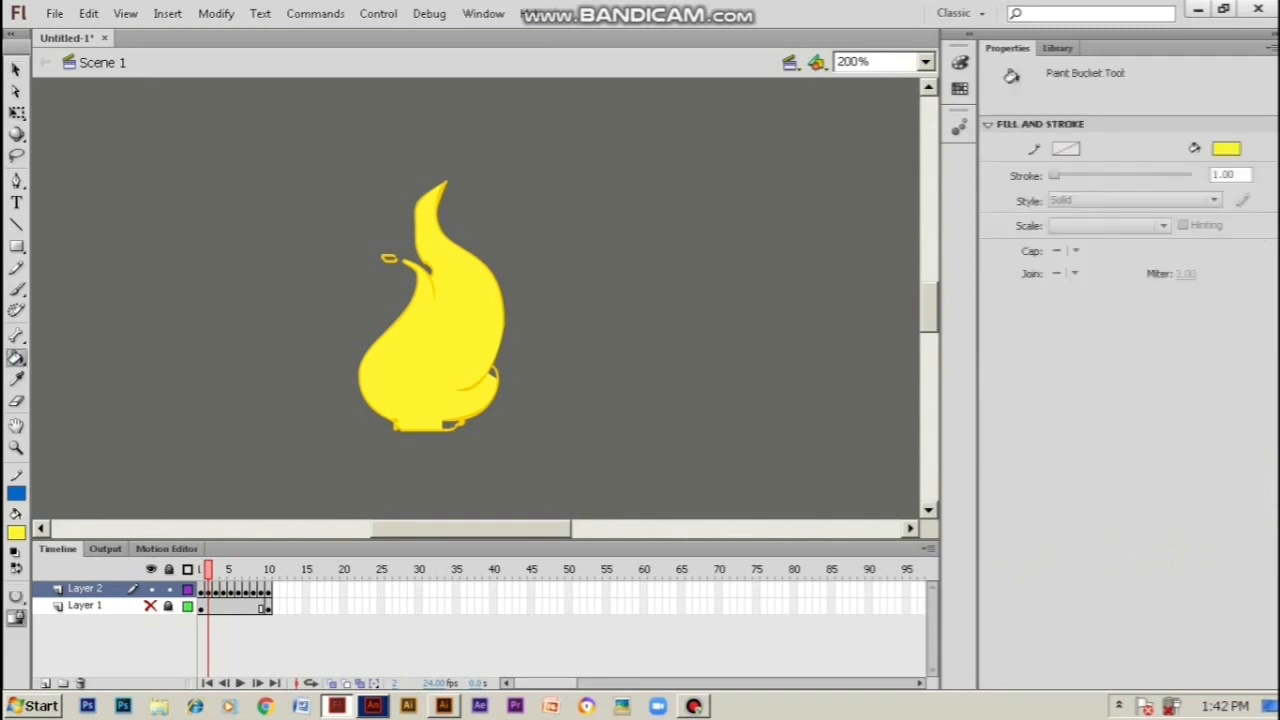
pyautogui.click(492, 373)
pyautogui.click(451, 424)
pyautogui.hotkey('ctrl', '=')
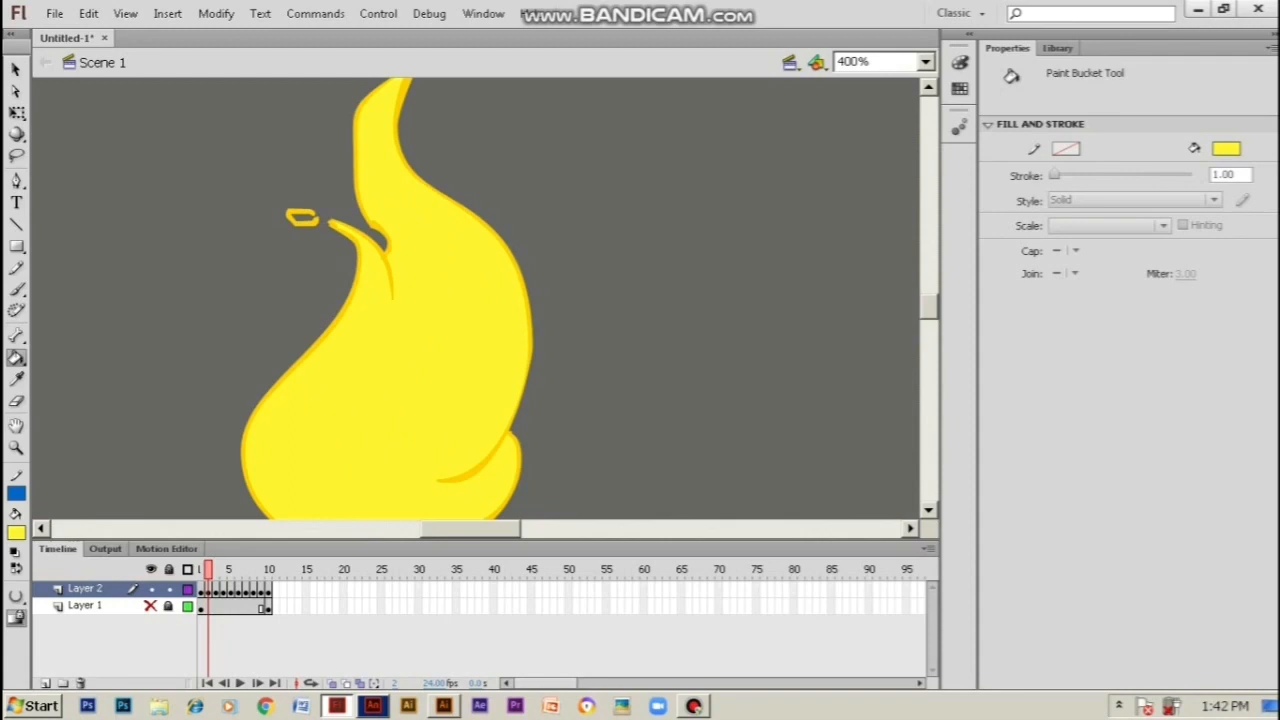
pyautogui.click(302, 217)
pyautogui.hotkey('ctrl', '-')
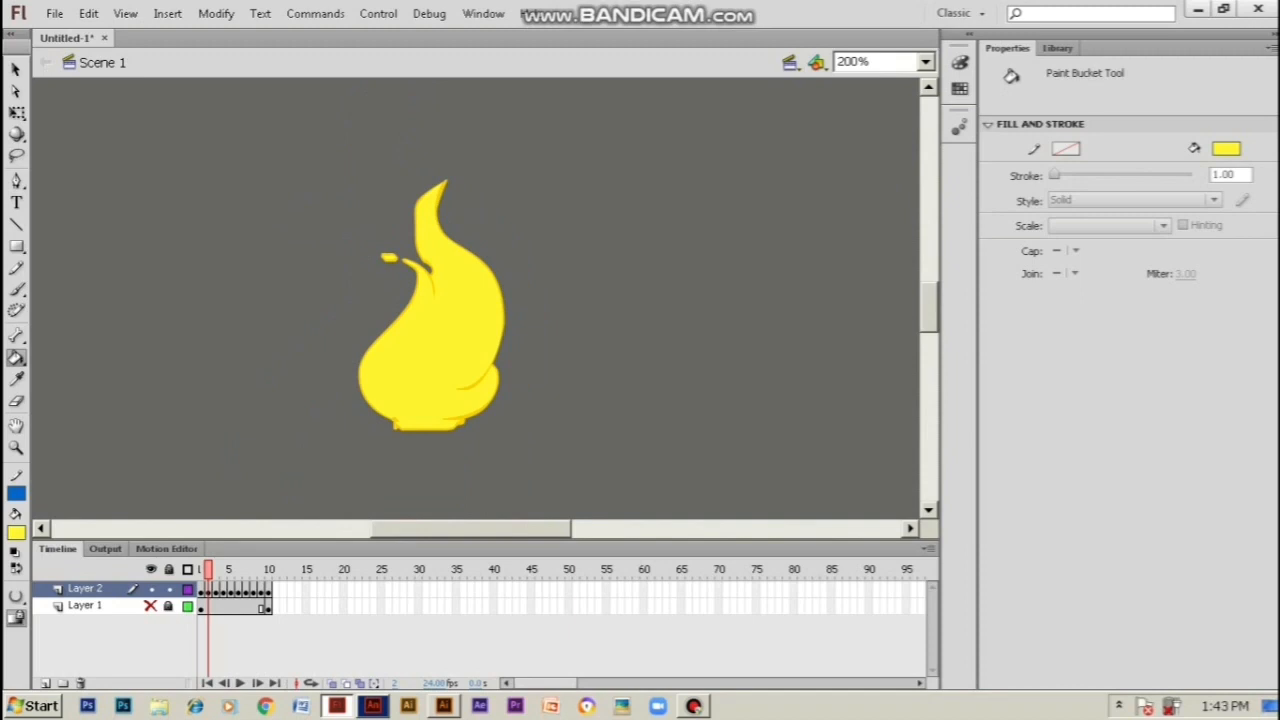
# Fill the flames in frames 3 and 4 with yellow, including their small upper tips and detached sparks
pyautogui.press('.')
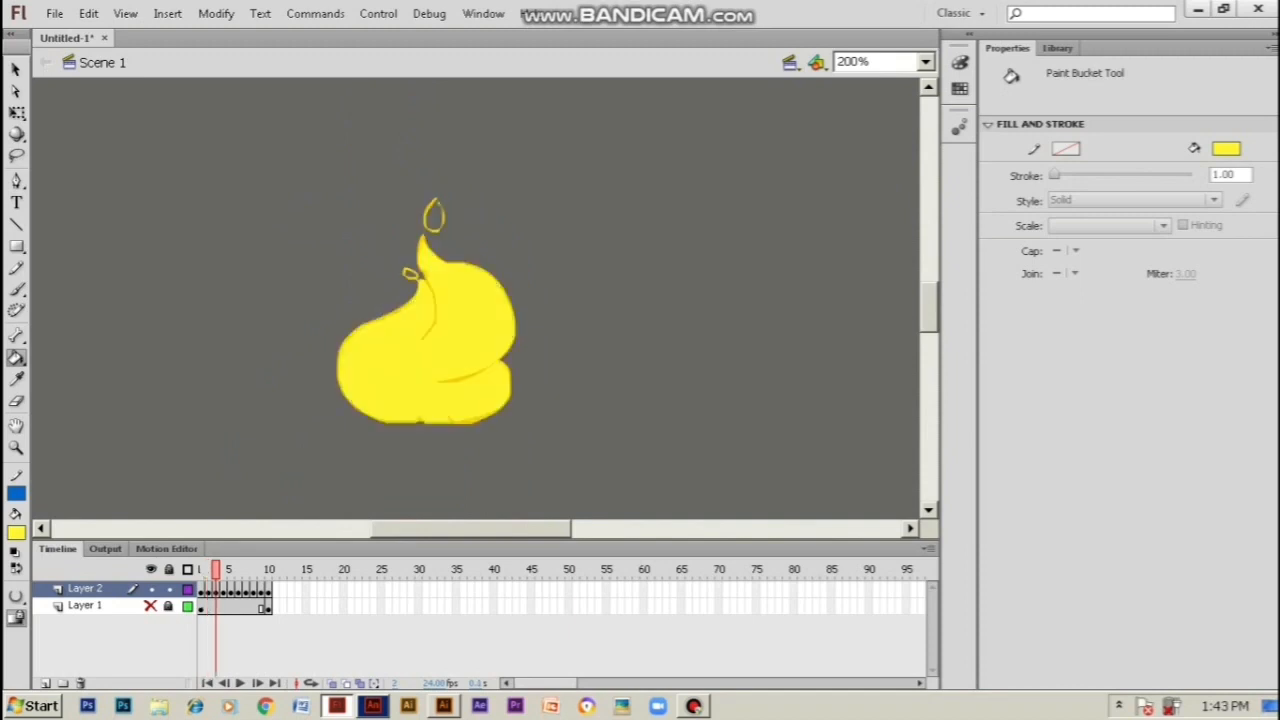
pyautogui.click(409, 274)
pyautogui.click(433, 216)
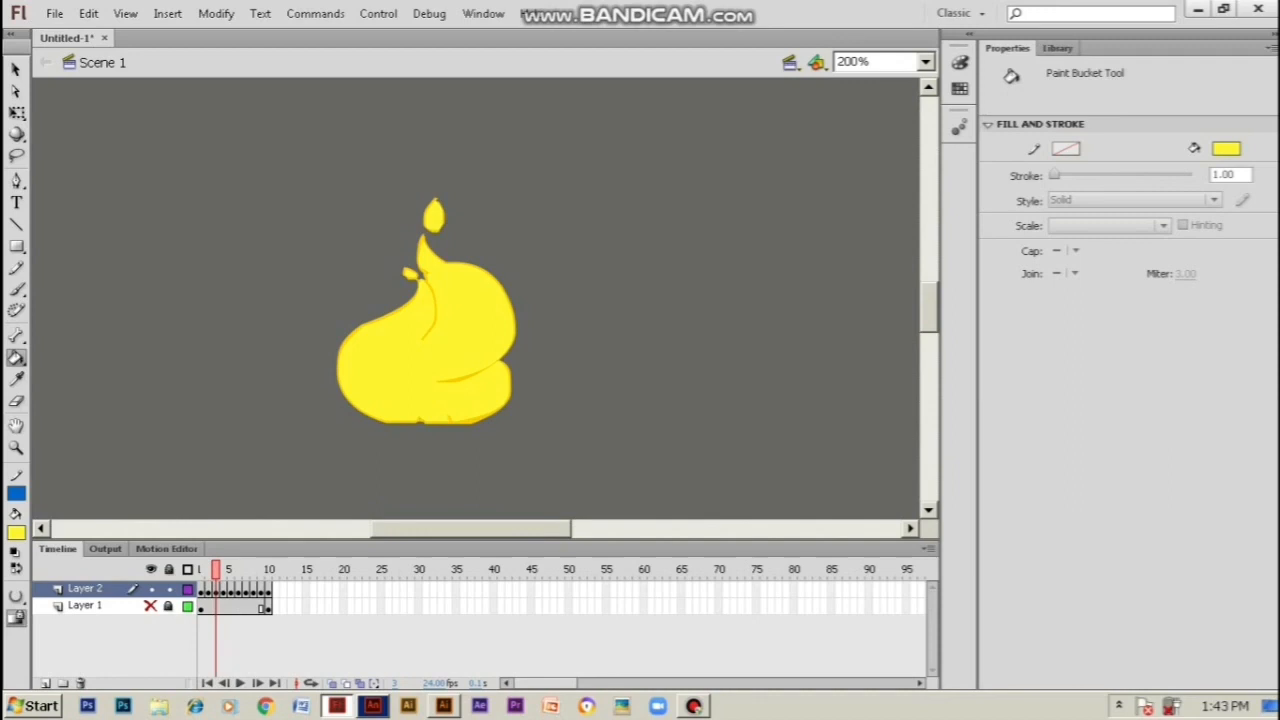
pyautogui.press('.')
pyautogui.click(430, 340)
pyautogui.click(424, 264)
pyautogui.click(432, 233)
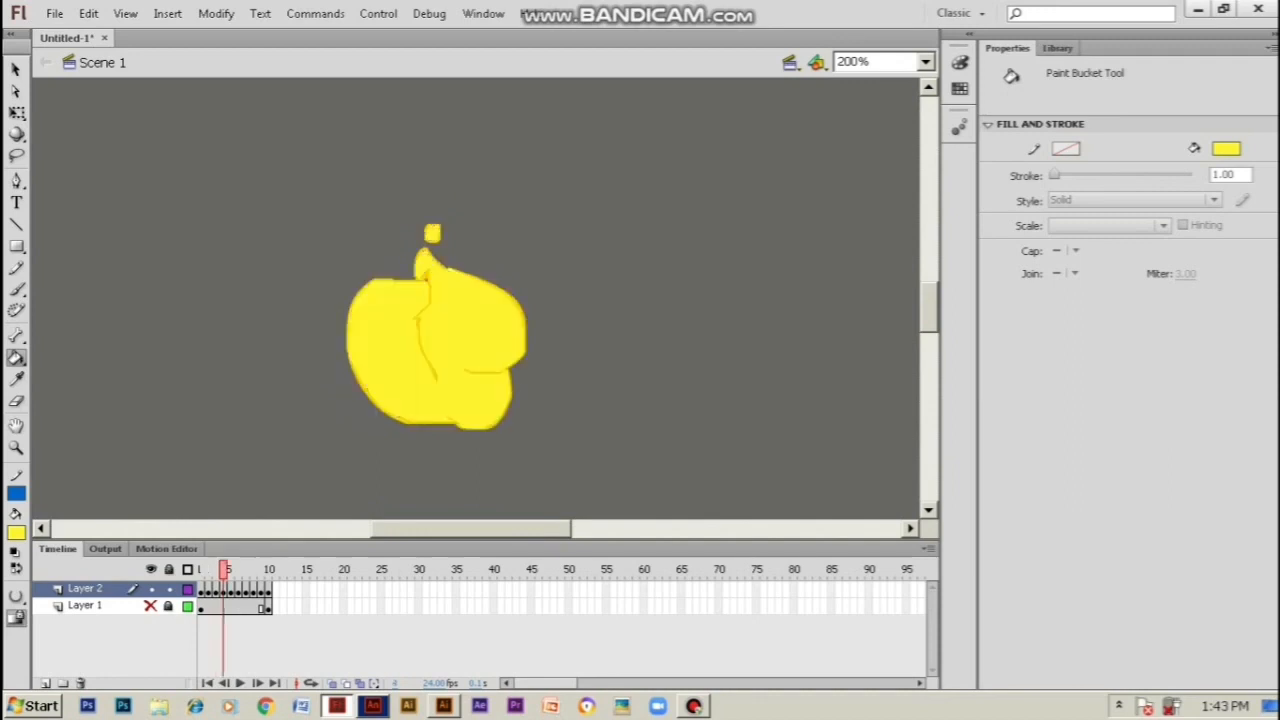
# Fill the flame bodies in frames 5 and 6 with yellow
pyautogui.press('.')
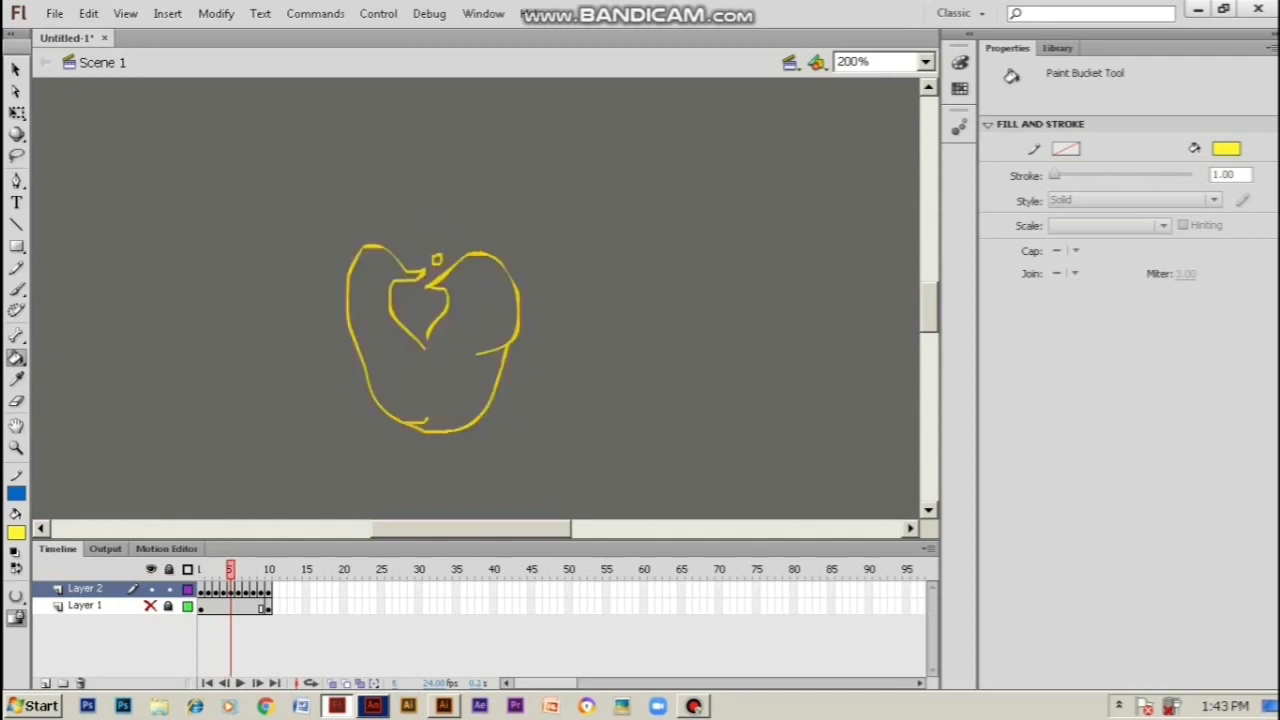
pyautogui.click(440, 380)
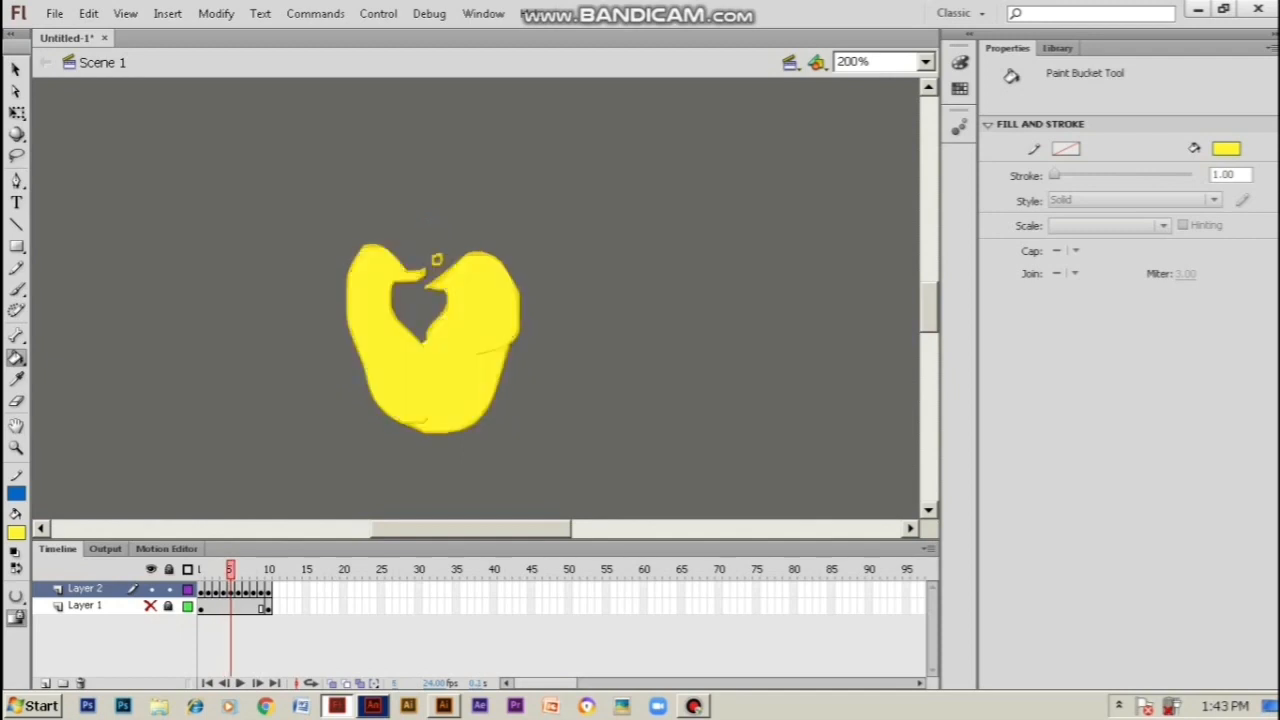
pyautogui.press('.')
pyautogui.click(440, 380)
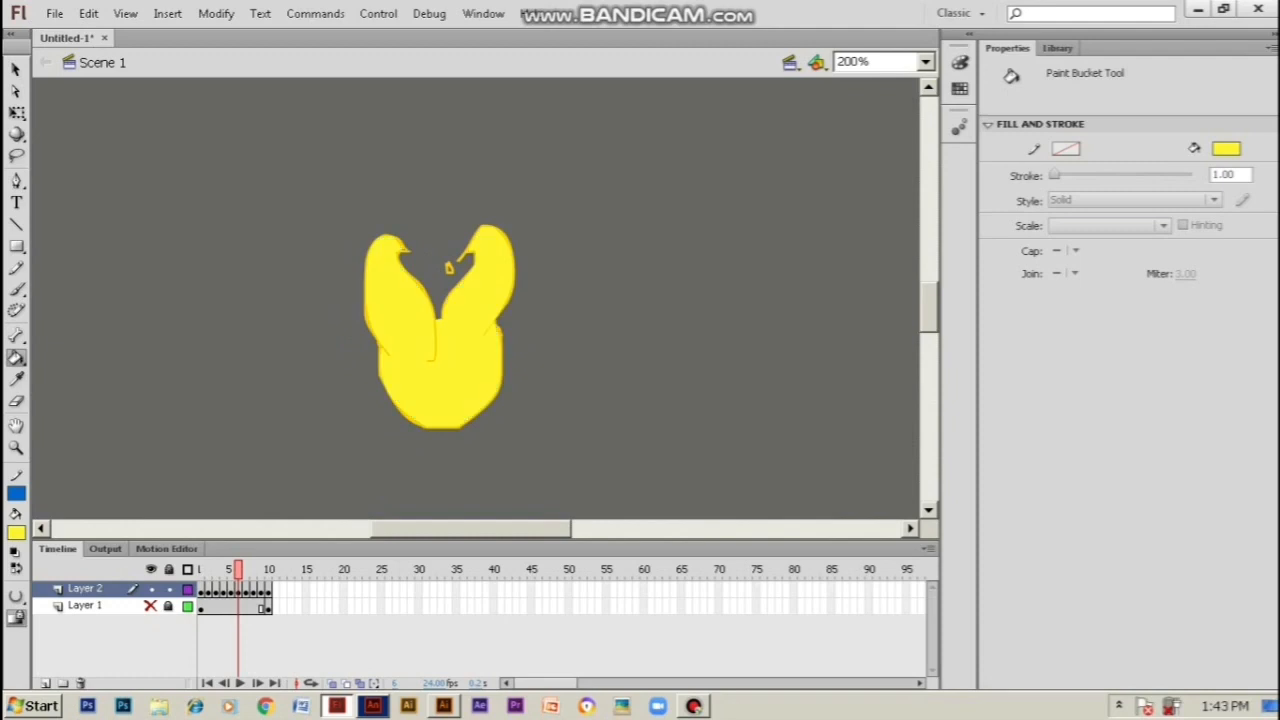
# Fill the frame 7 flame body with yellow, then try filling the spark near its right tip and undo that fill
pyautogui.press('.')
pyautogui.click(430, 370)
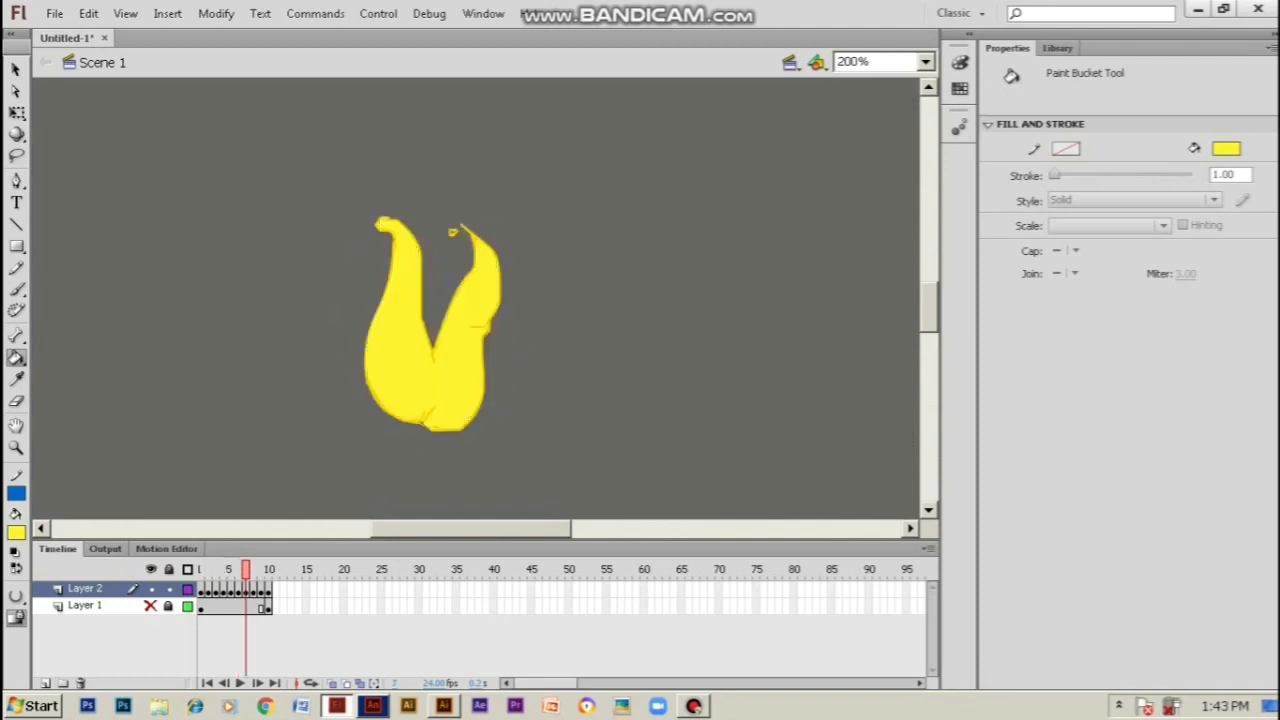
pyautogui.click(453, 232)
pyautogui.hotkey('ctrl', 'z')
# Fill the frame 8 flame, the small loop on its right edge, and the frame 9 flame with yellow
pyautogui.press('.')
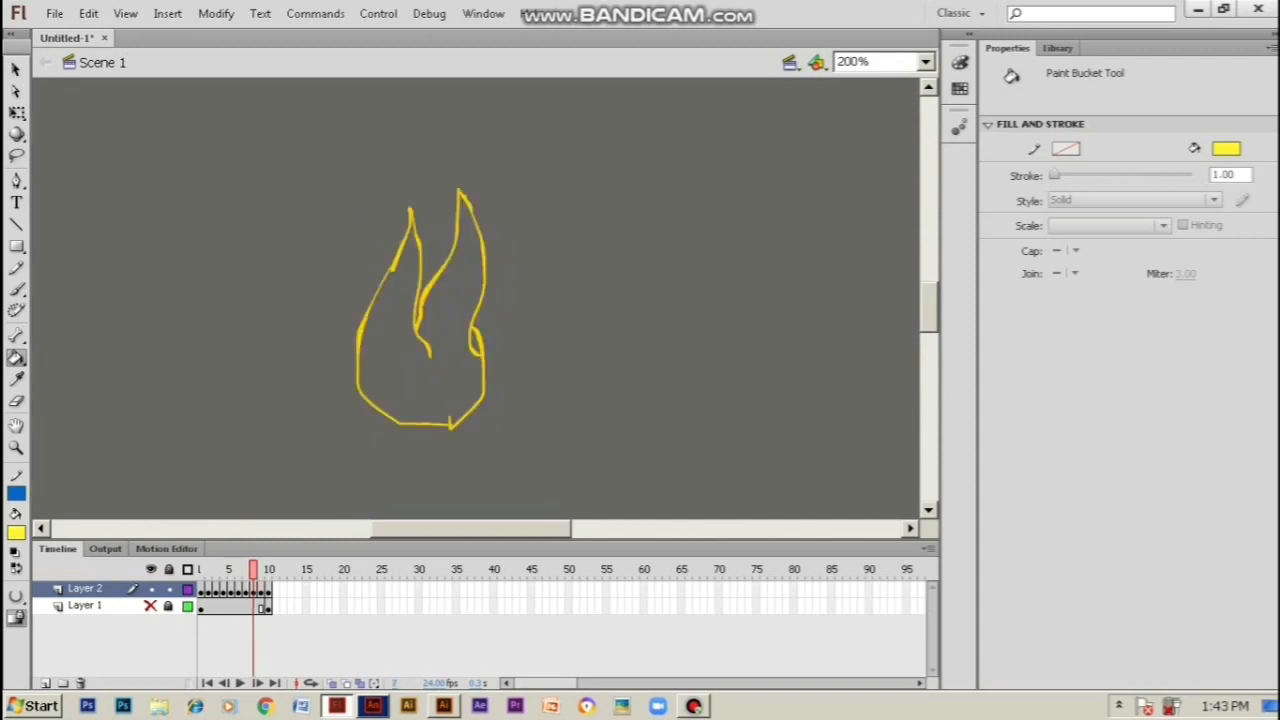
pyautogui.click(420, 370)
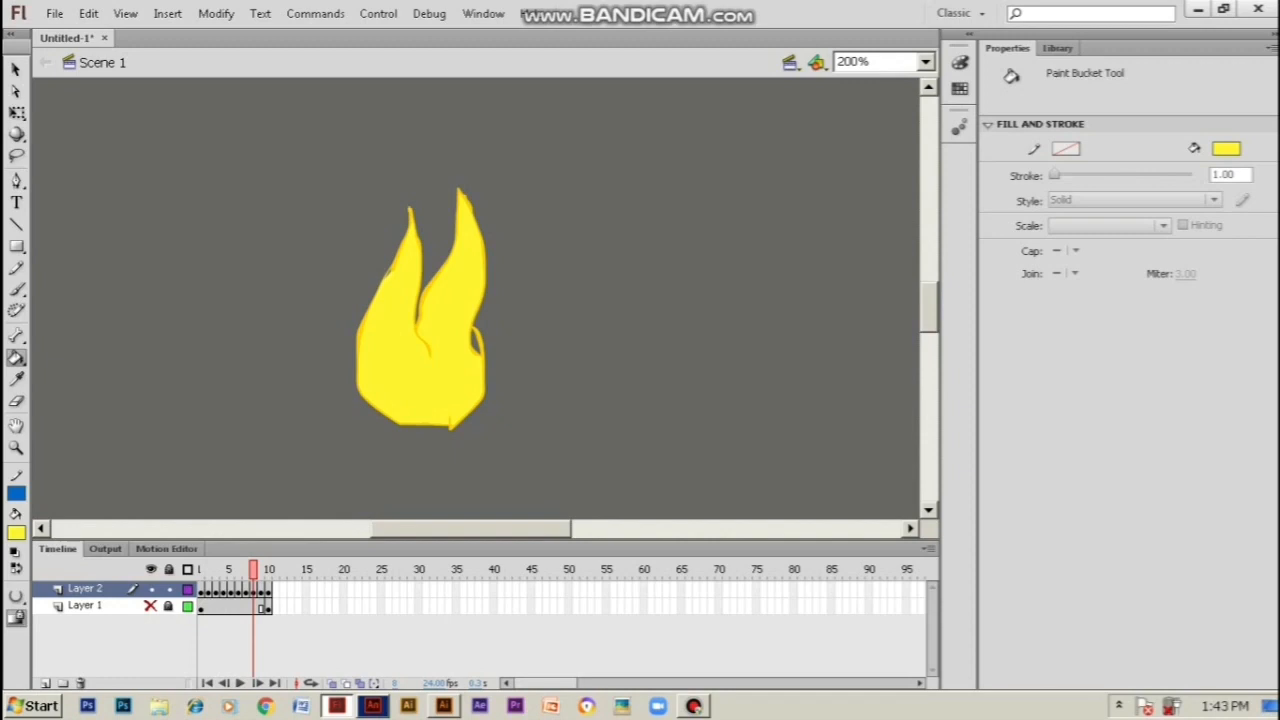
pyautogui.click(476, 344)
pyautogui.press('.')
pyautogui.click(450, 368)
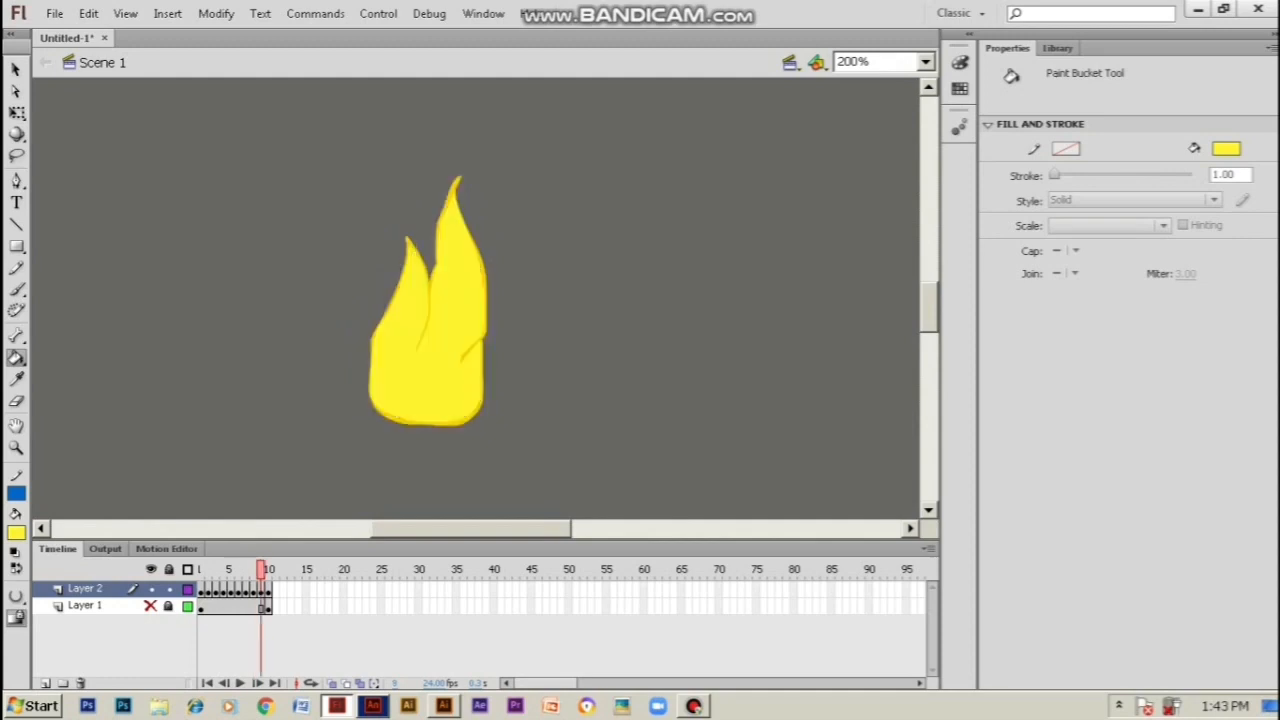
# Fill the frame 10 flame body with yellow and play the animation on the timeline
pyautogui.press('.')
pyautogui.click(440, 360)
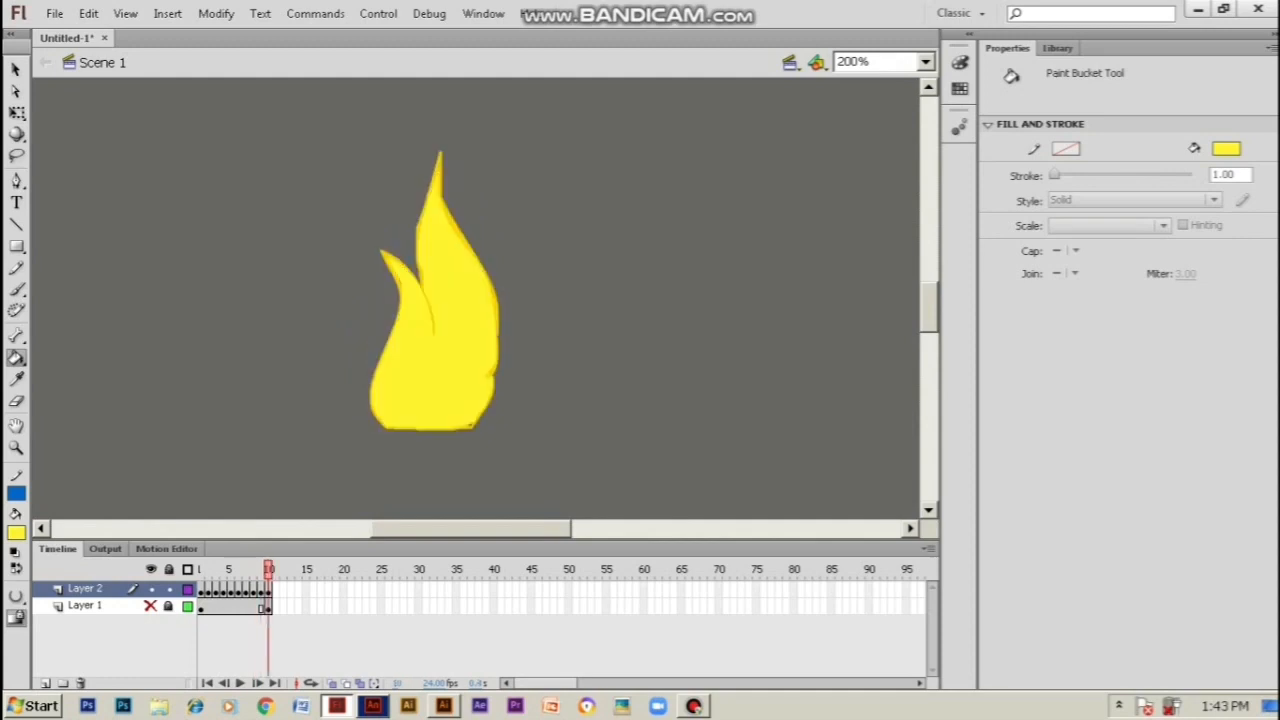
pyautogui.press('Return')
pyautogui.press('Return')
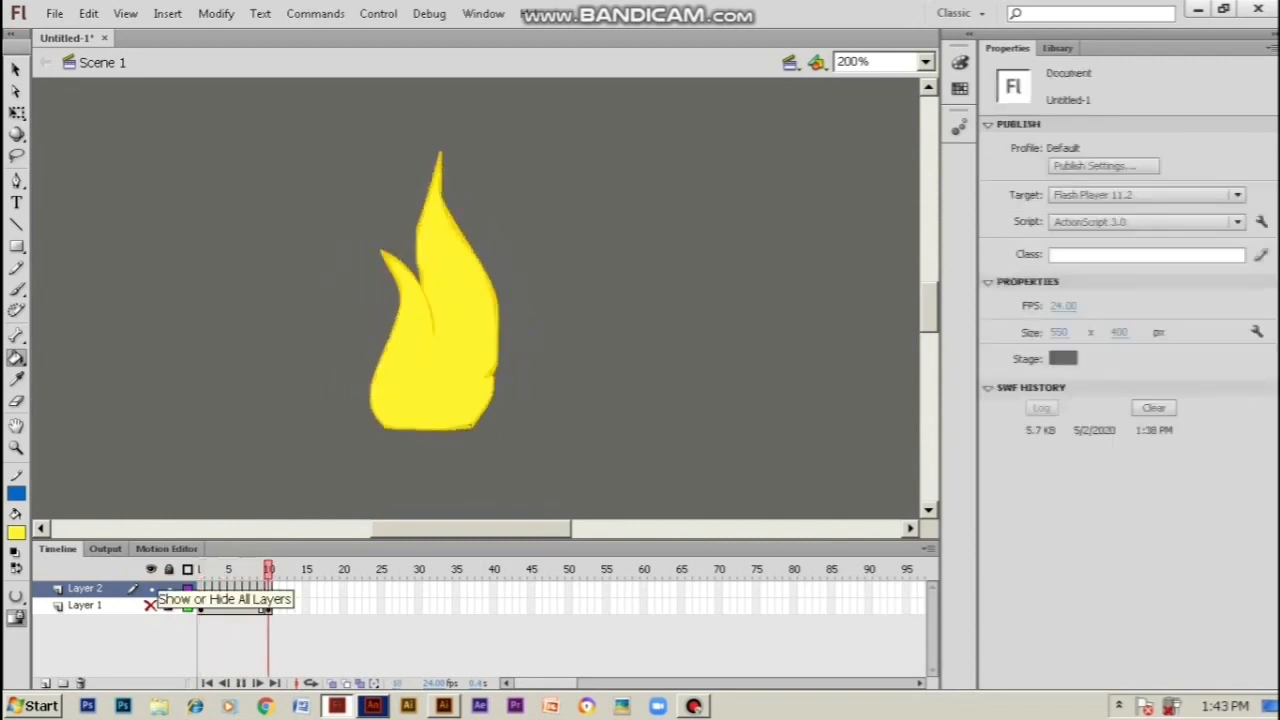
# Show the firewood layer and clear its keyframe at frame 10 so the first drawing spans all ten frames
pyautogui.hotkey('ctrl', '-')
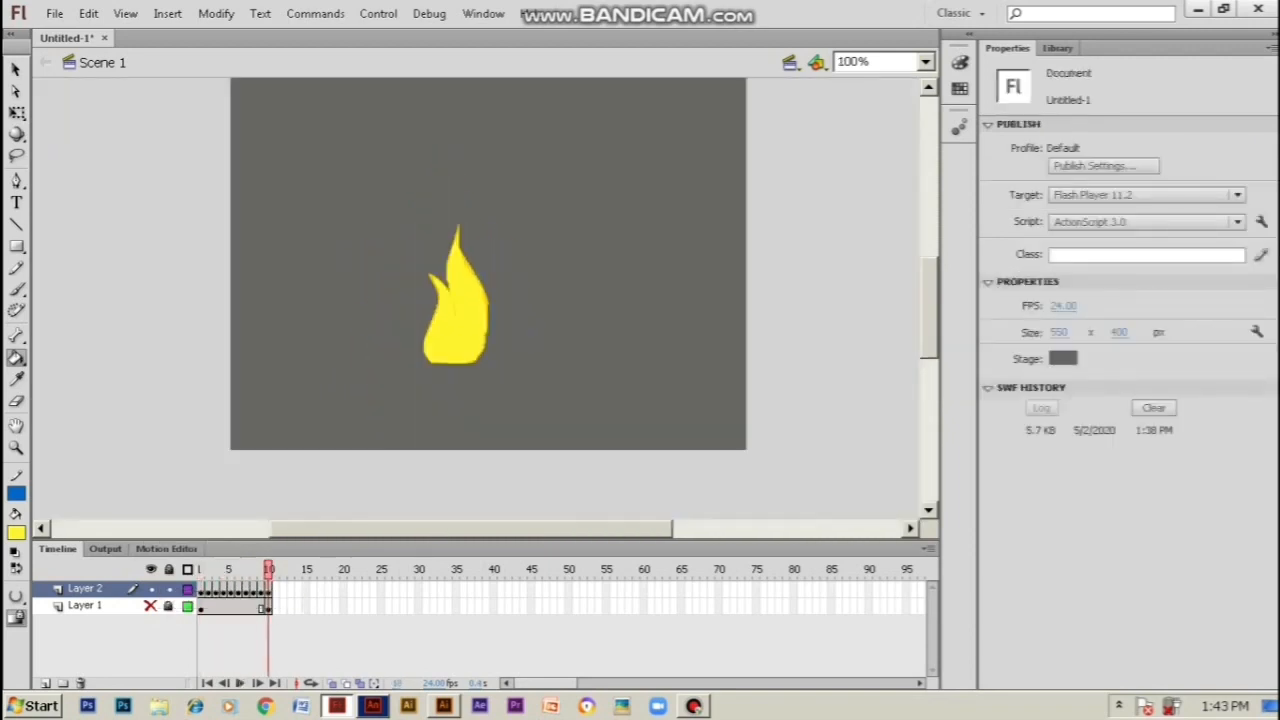
pyautogui.click(150, 606)
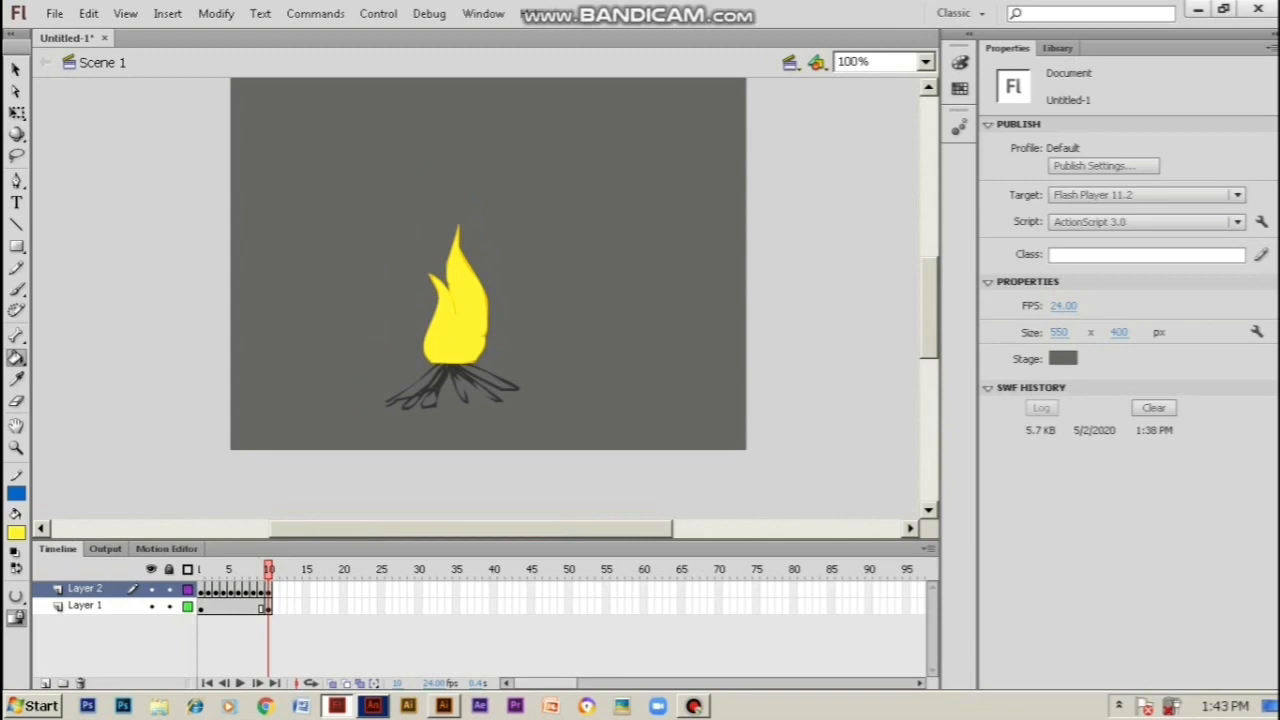
pyautogui.hotkey('ctrl', '=')
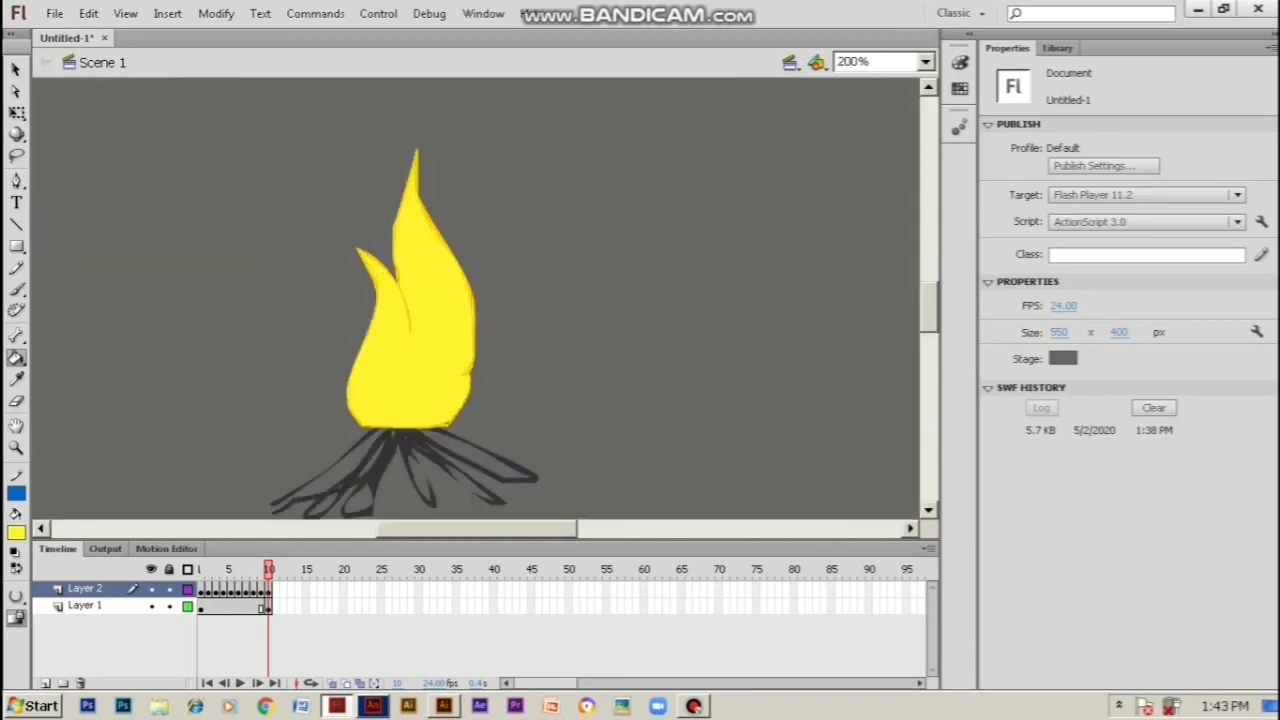
pyautogui.moveTo(450, 330); pyautogui.dragTo(507, 230)
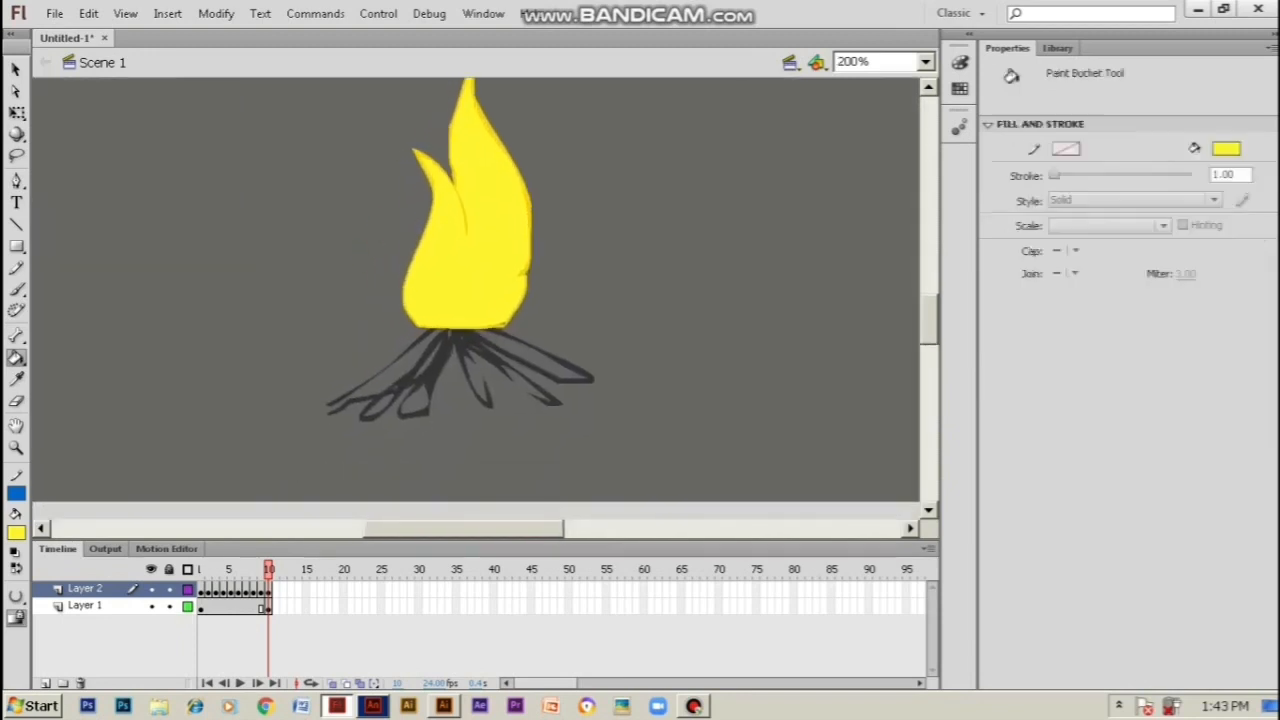
pyautogui.hotkey('ctrl', '=')
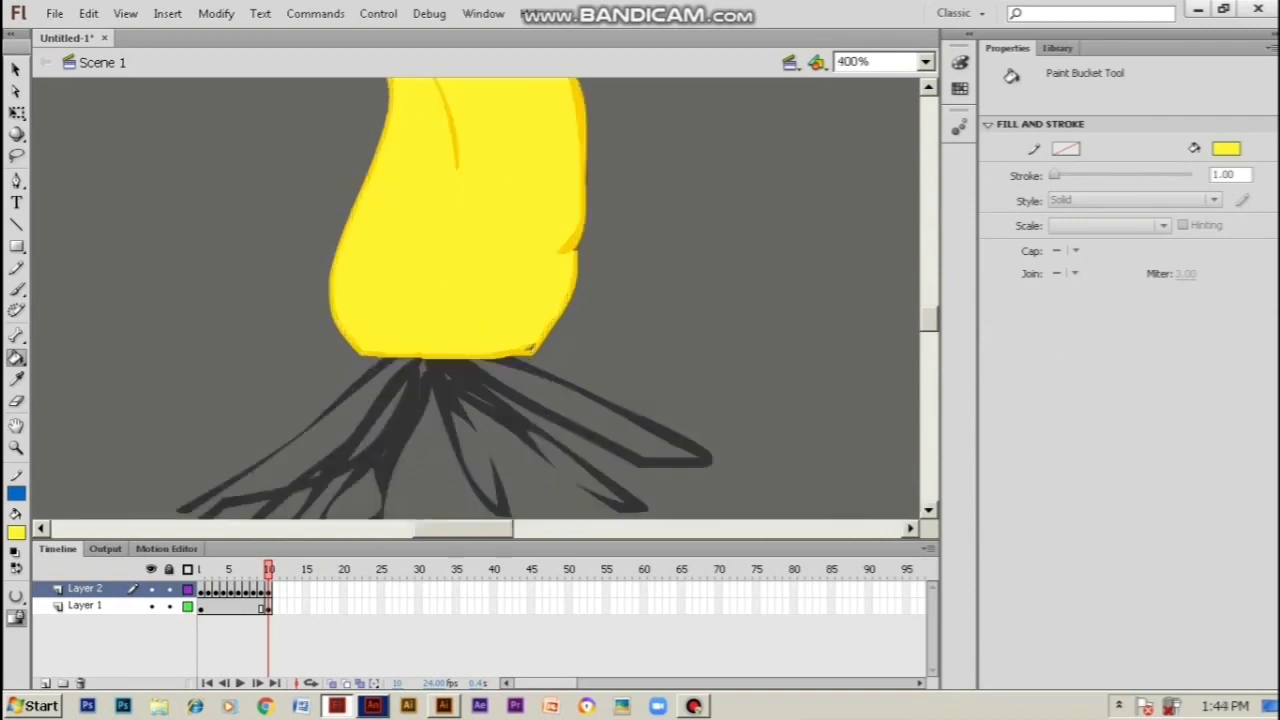
pyautogui.moveTo(460, 350); pyautogui.dragTo(509, 238)
pyautogui.click(267, 606)
pyautogui.rightClick(267, 606)
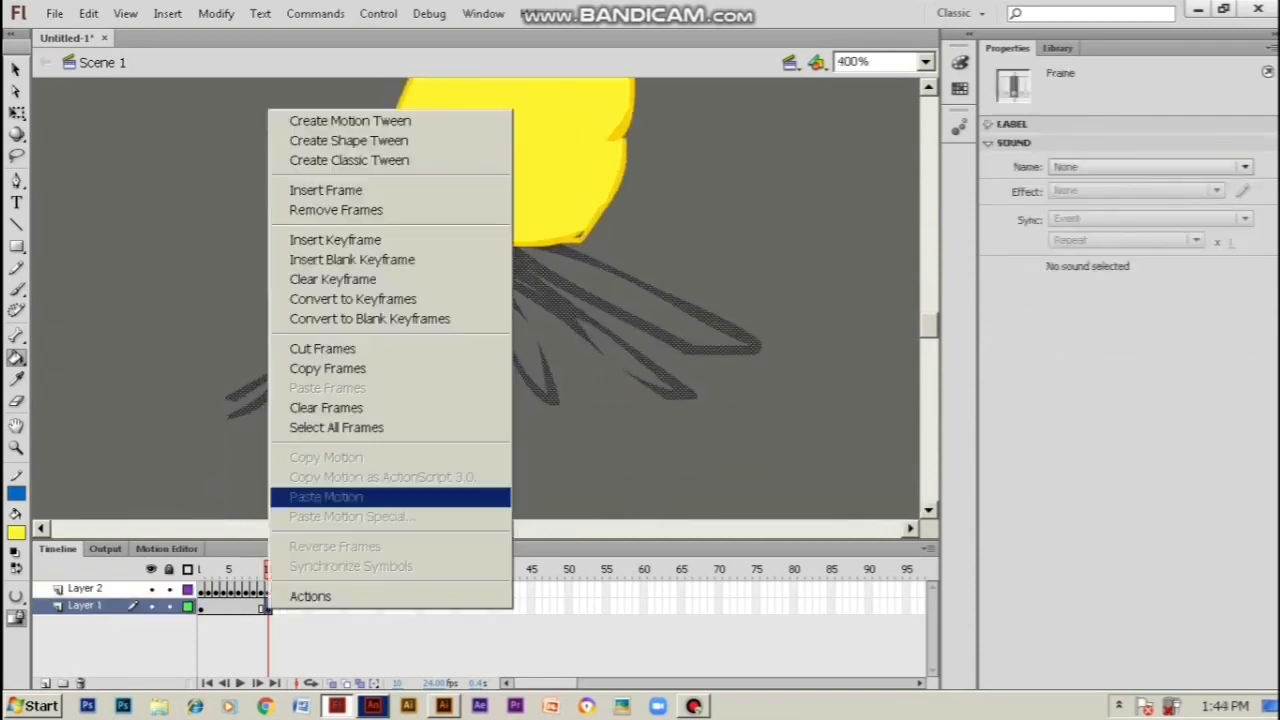
pyautogui.click(330, 211)
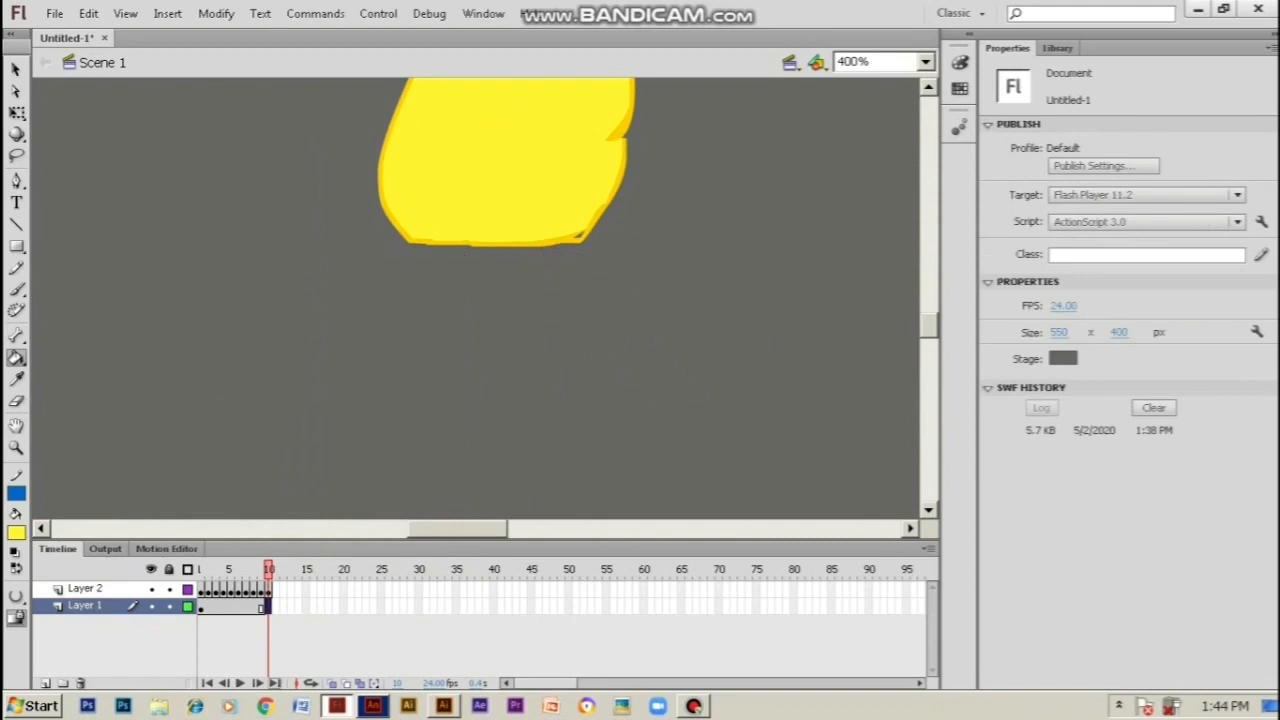
pyautogui.hotkey('ctrl', 'z')
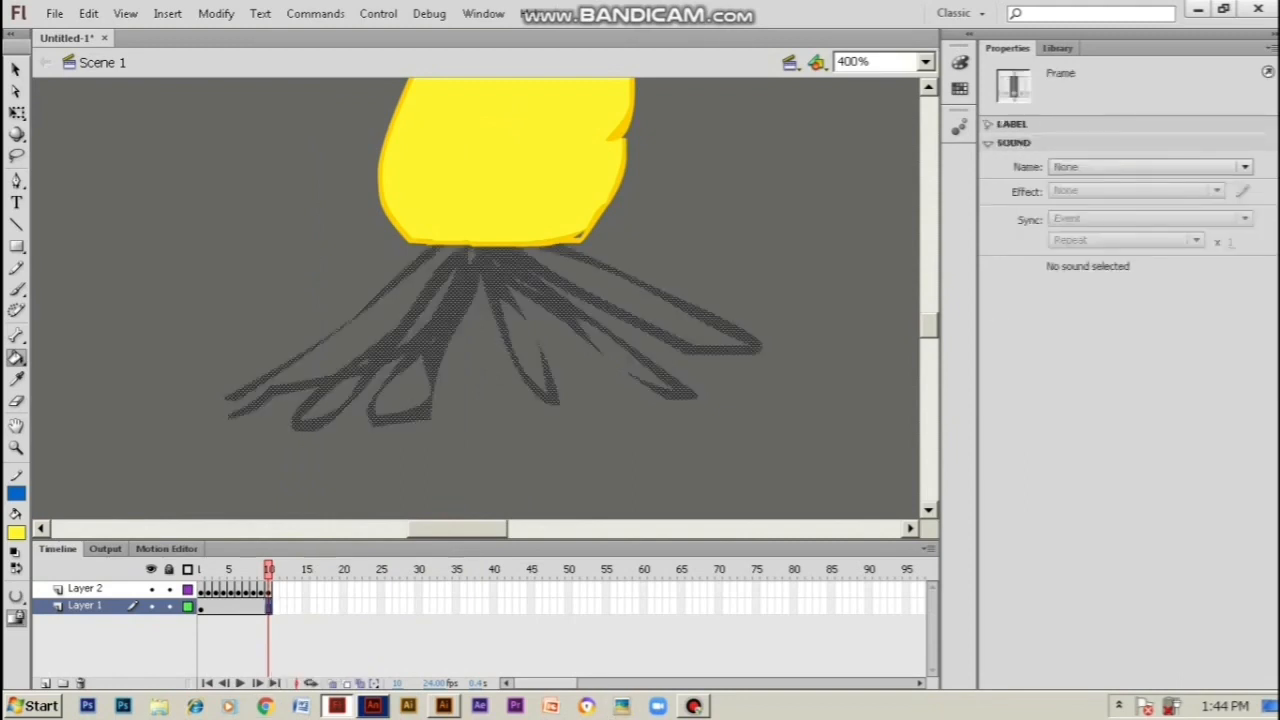
# Set the fill color to brown #663300 and fill the leftmost log, its lower tip and the end of the log beside it
pyautogui.click(86, 606)
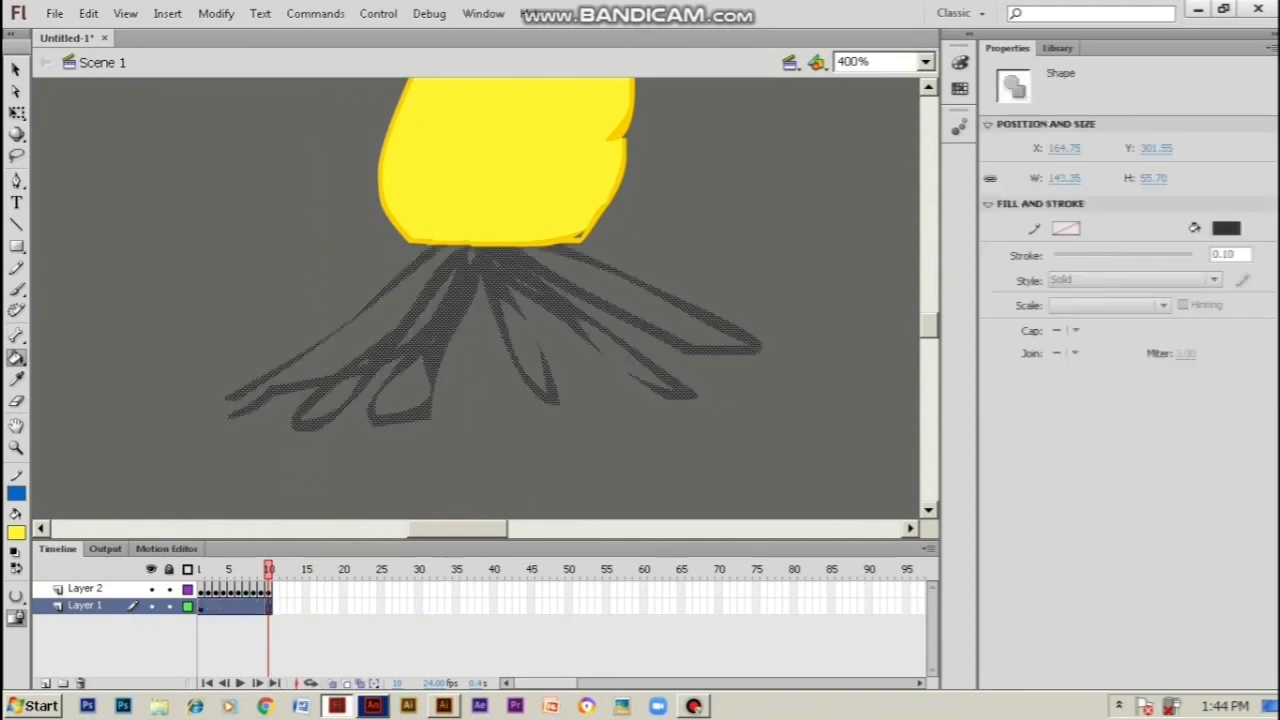
pyautogui.click(16, 69)
pyautogui.click(180, 210)
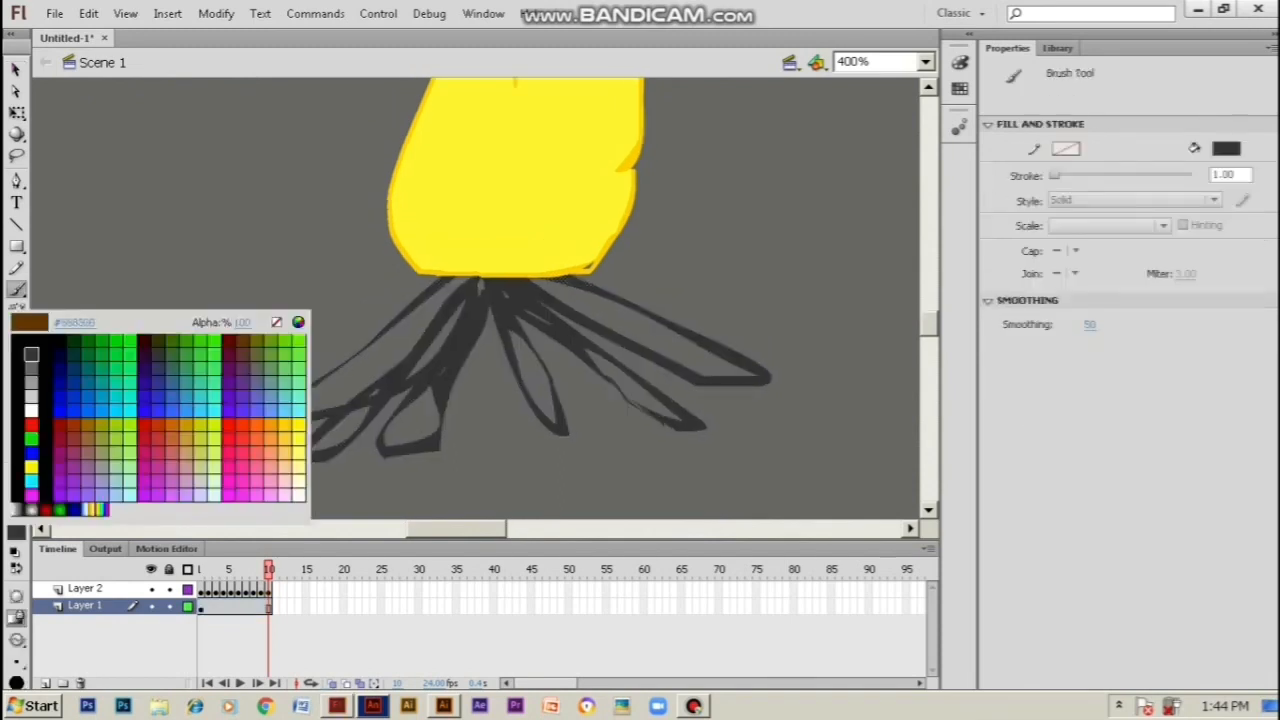
pyautogui.click(262, 353)
pyautogui.press('k')
pyautogui.click(366, 366)
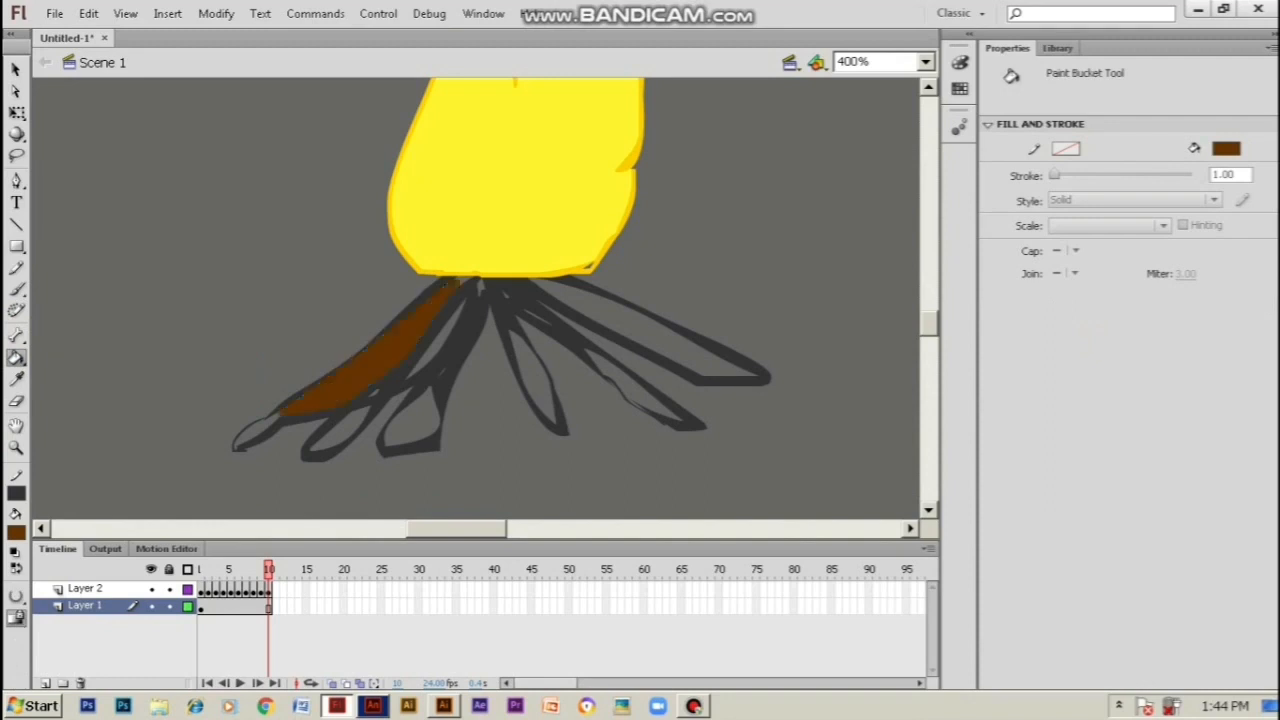
pyautogui.click(335, 435)
pyautogui.click(252, 435)
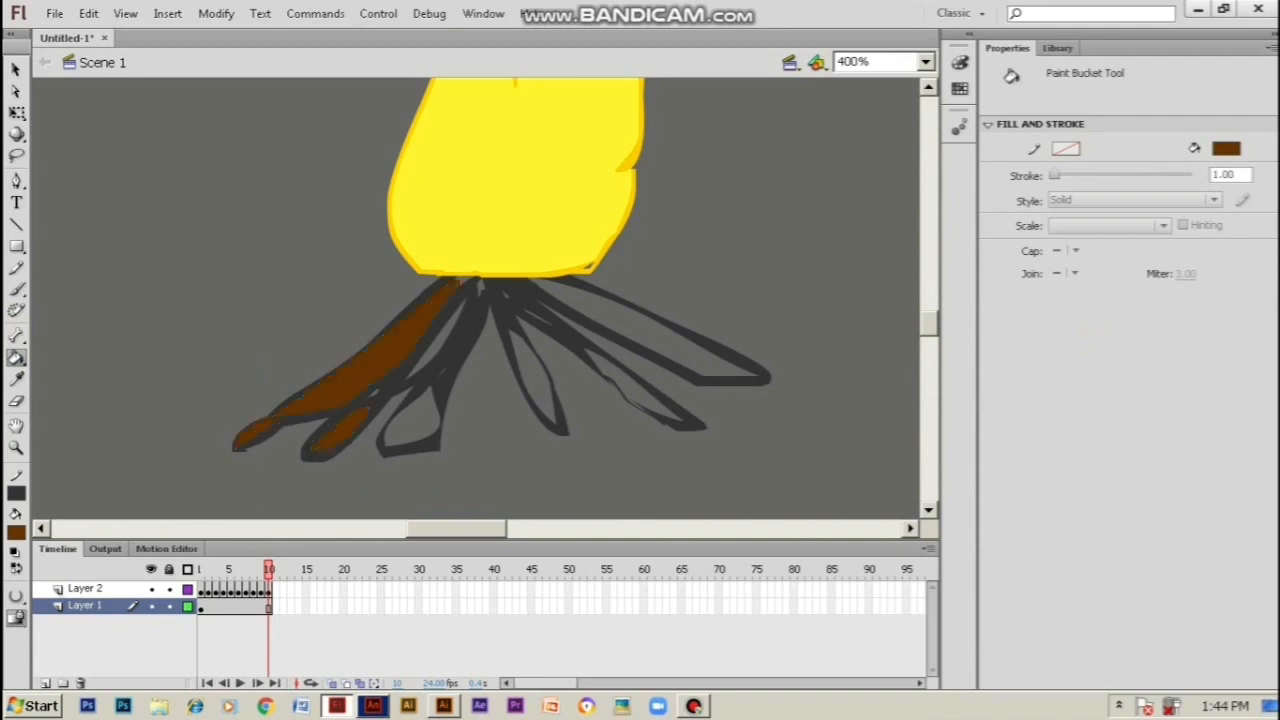
# Fill the remaining enclosed log areas on both sides of the firewood with the same brown
pyautogui.click(445, 328)
pyautogui.click(410, 420)
pyautogui.click(419, 366)
pyautogui.click(532, 375)
pyautogui.click(638, 392)
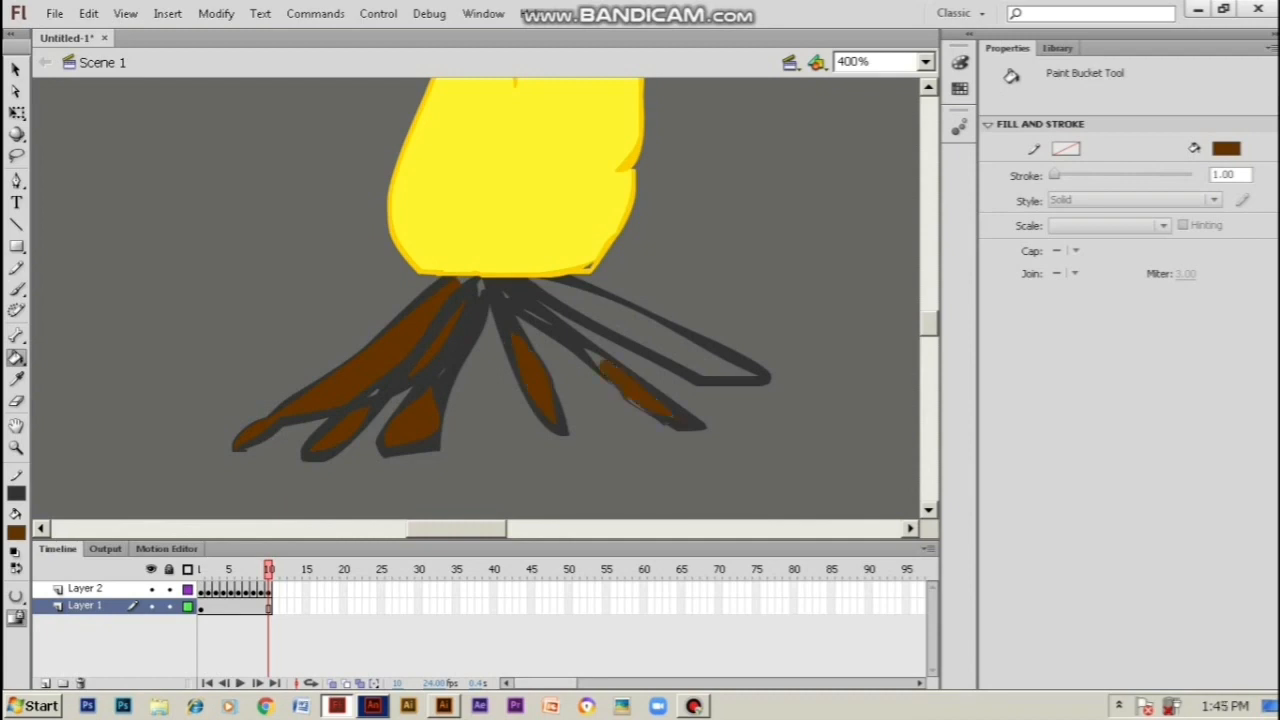
pyautogui.click(660, 335)
pyautogui.click(592, 360)
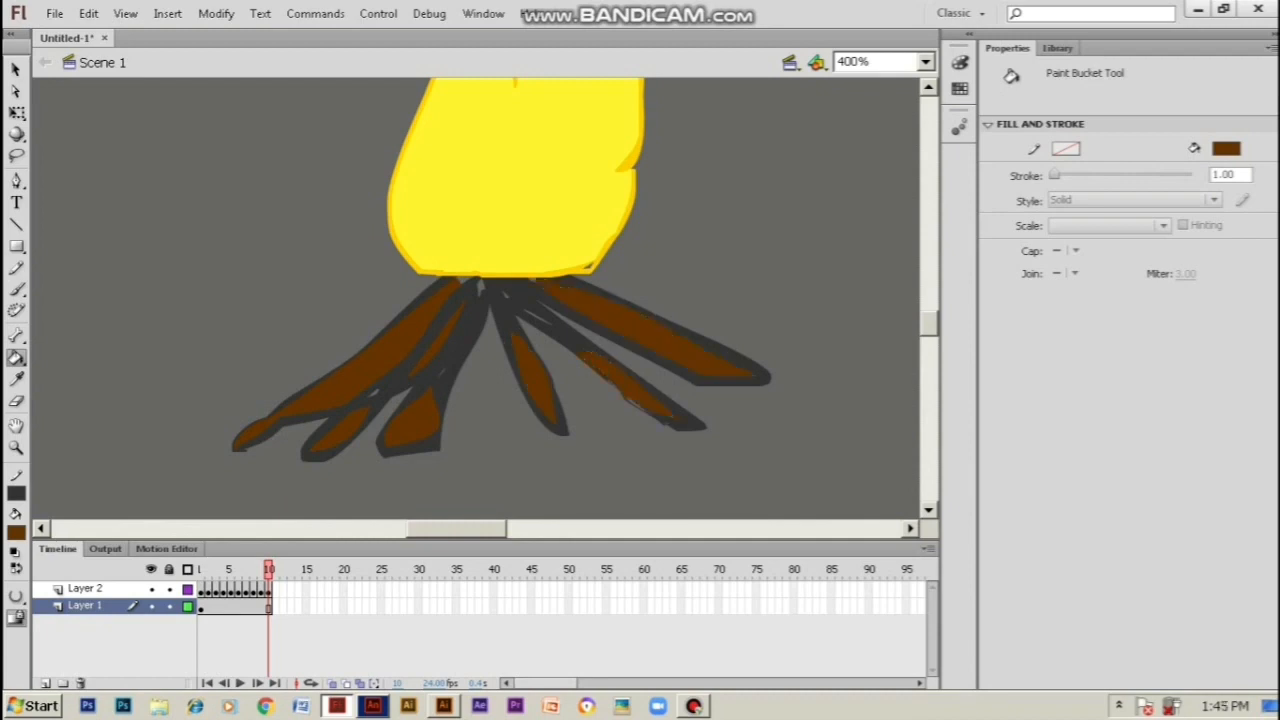
# Fill the small leftover gaps between the logs with brown, undoing any fill that recolors the dark outlines
pyautogui.click(537, 317)
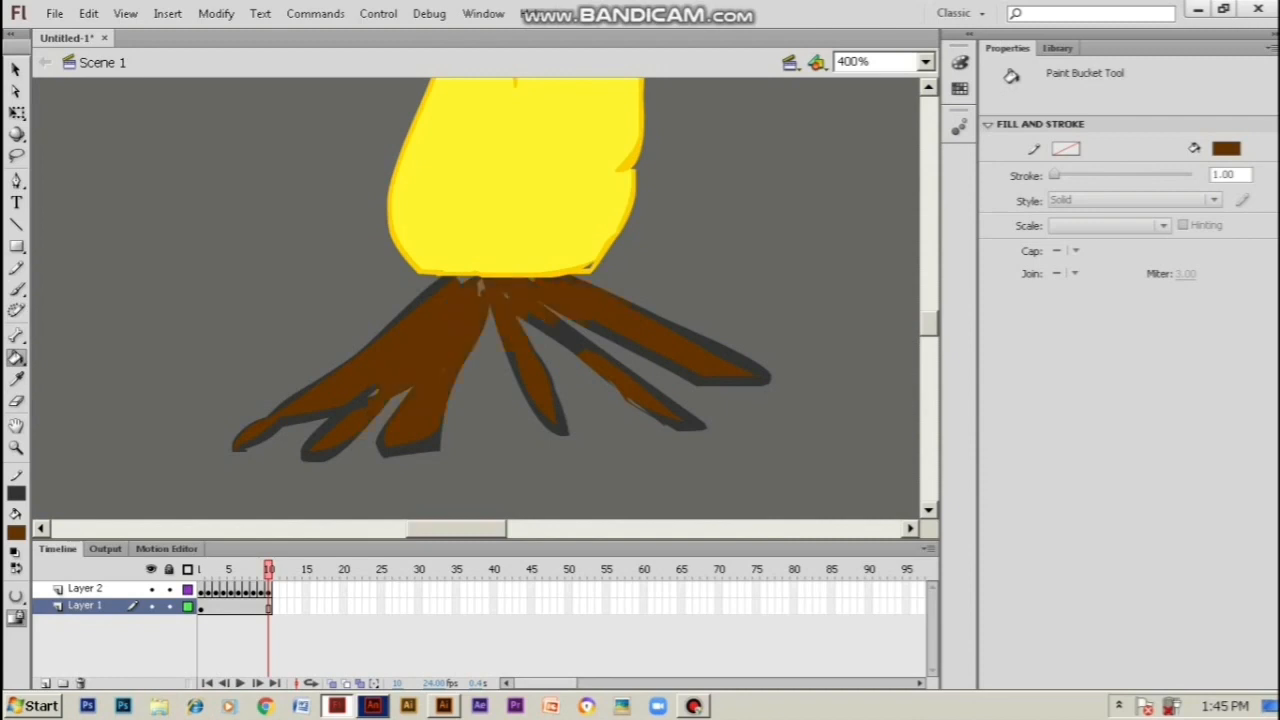
pyautogui.click(464, 280)
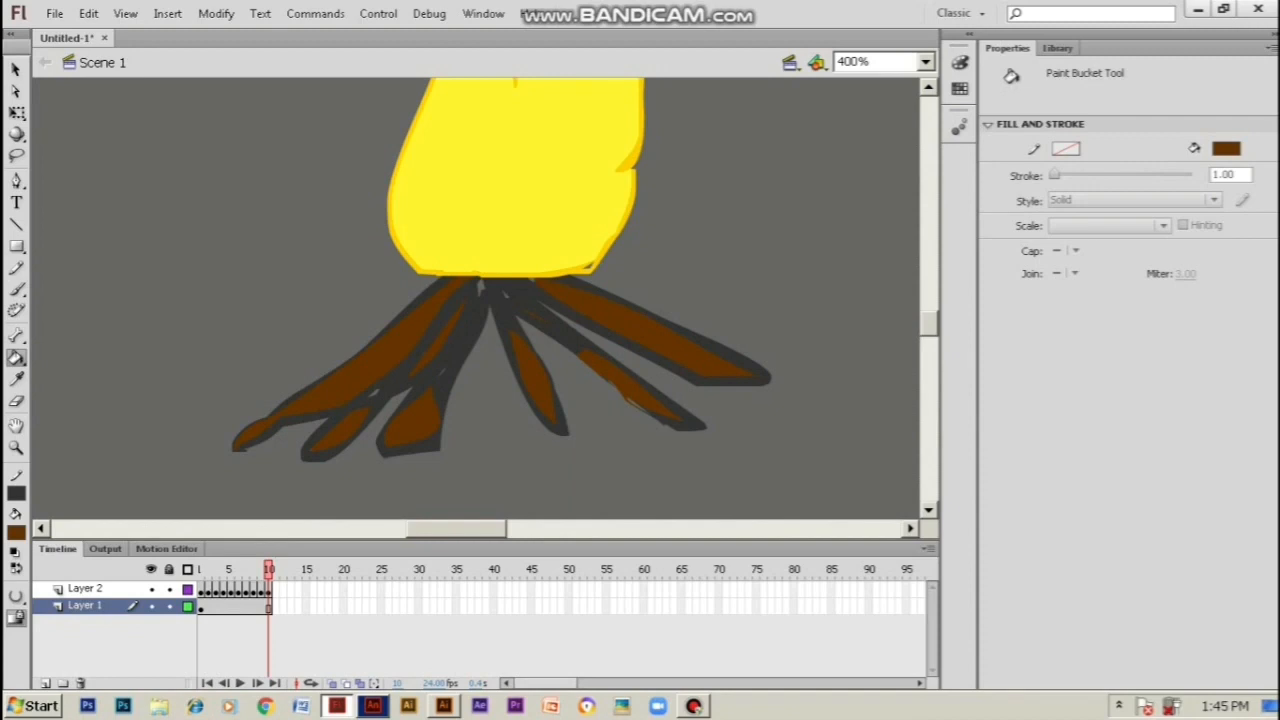
pyautogui.click(374, 393)
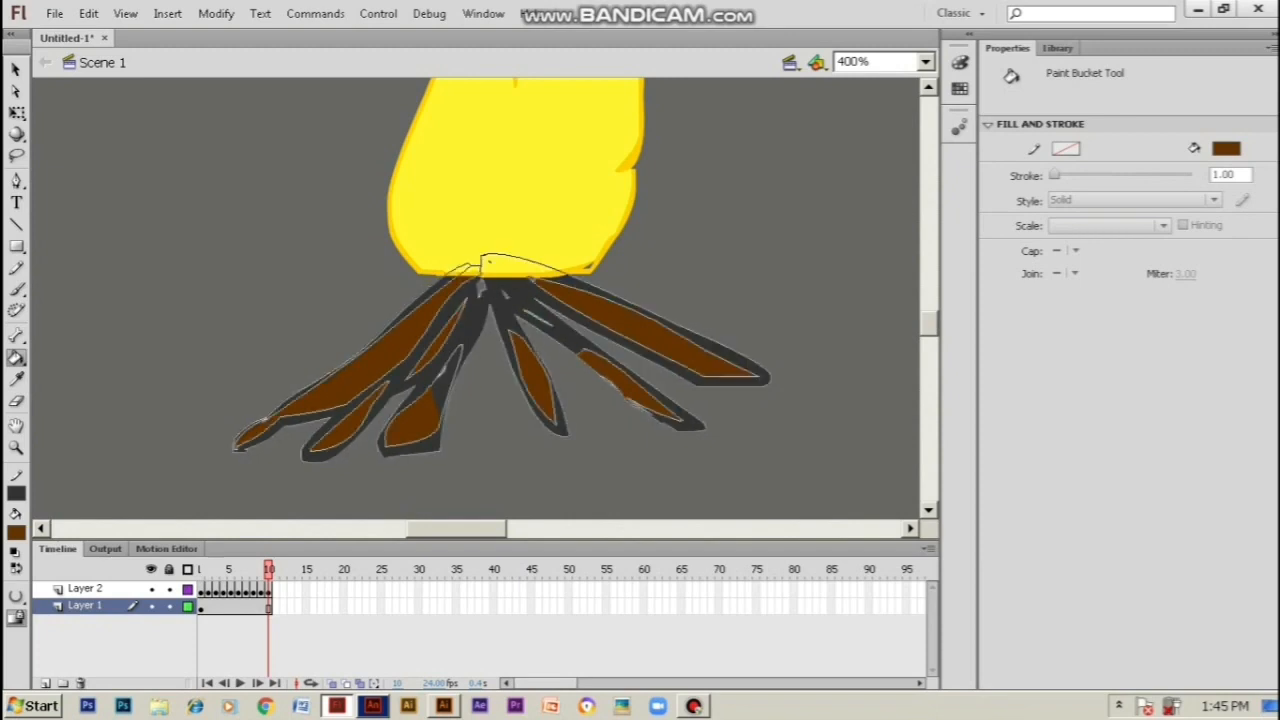
pyautogui.click(440, 378)
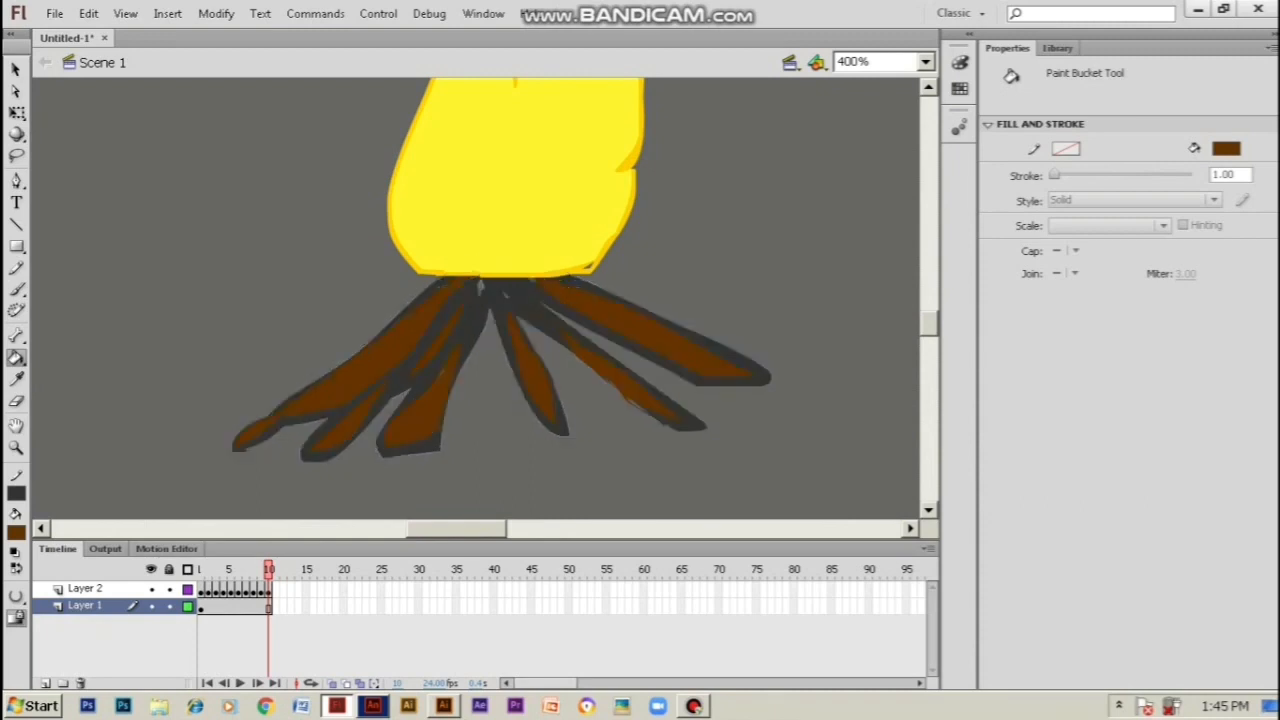
# Recolor the firewood's dark gray outlines to a custom brown darker than #663300
pyautogui.hotkey('ctrl', '-')
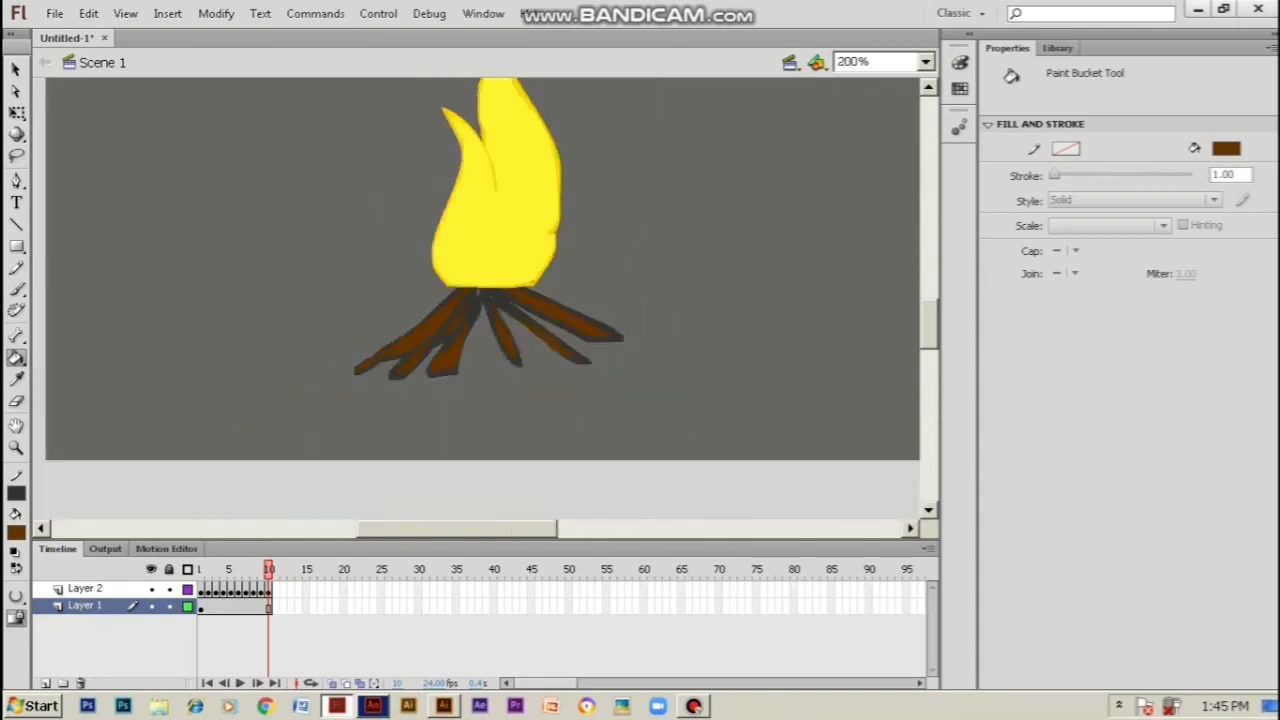
pyautogui.press('v')
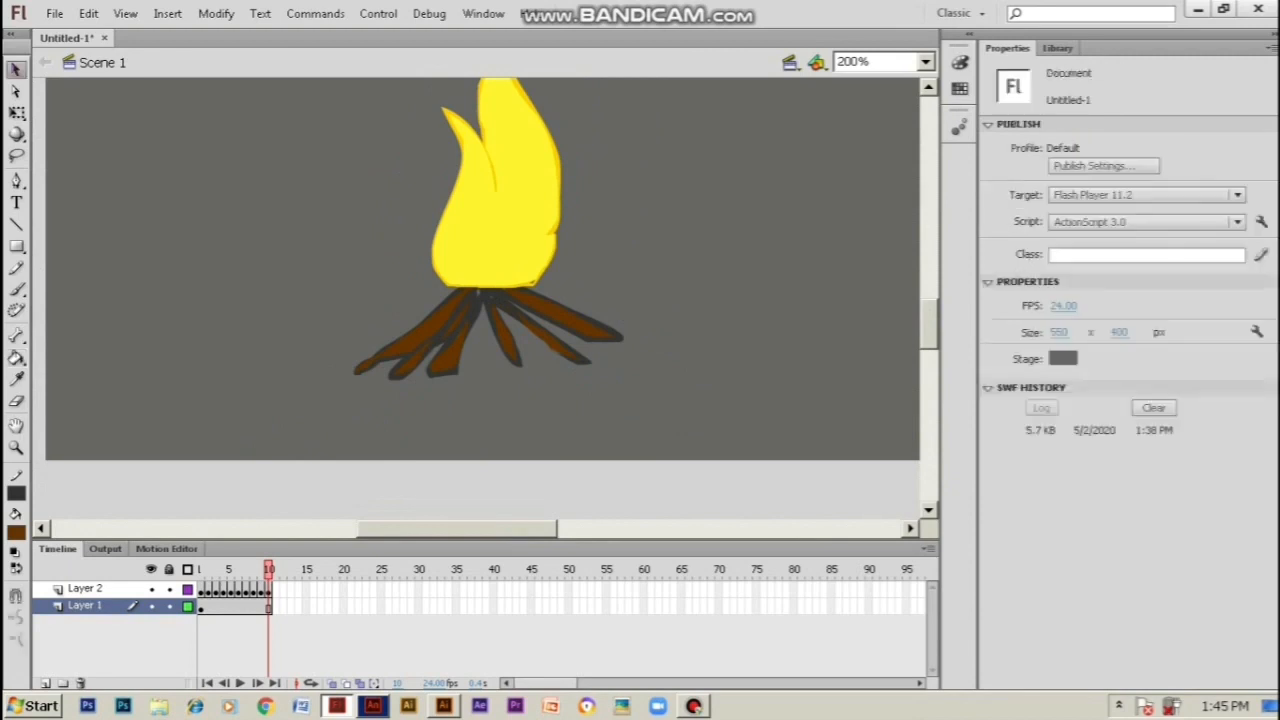
pyautogui.click(488, 298)
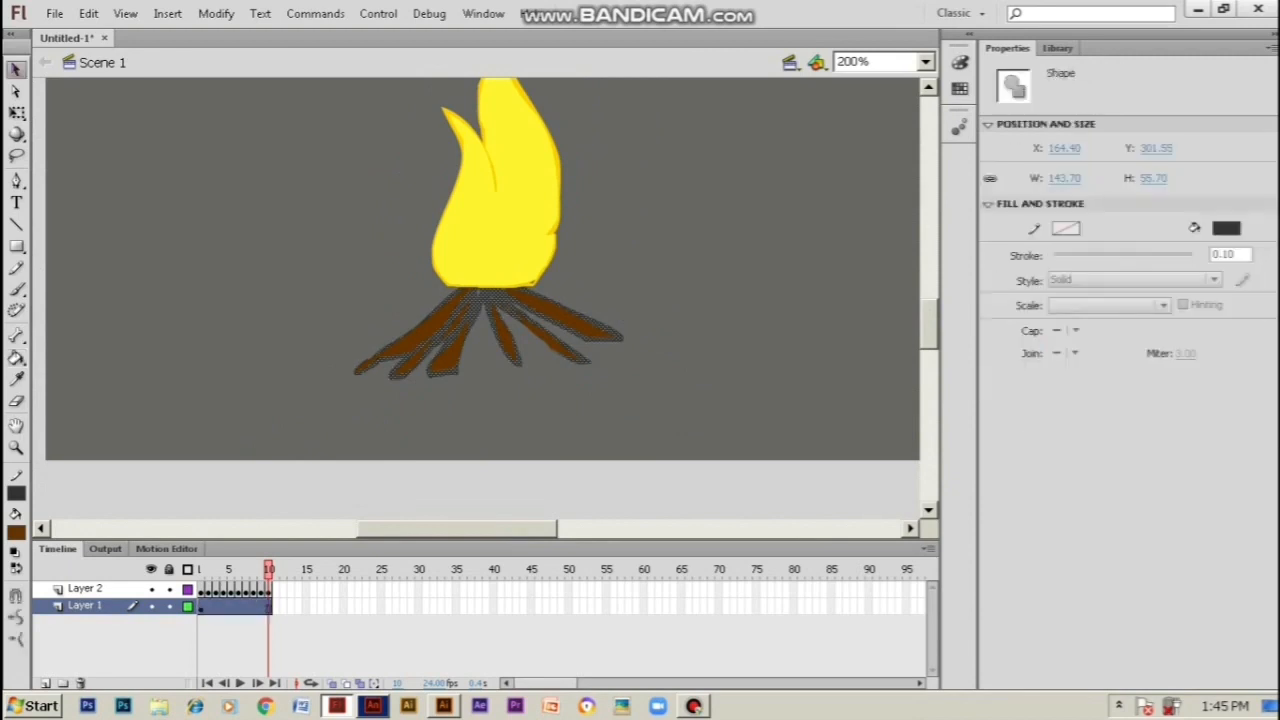
pyautogui.click(16, 532)
pyautogui.click(242, 341)
pyautogui.click(16, 532)
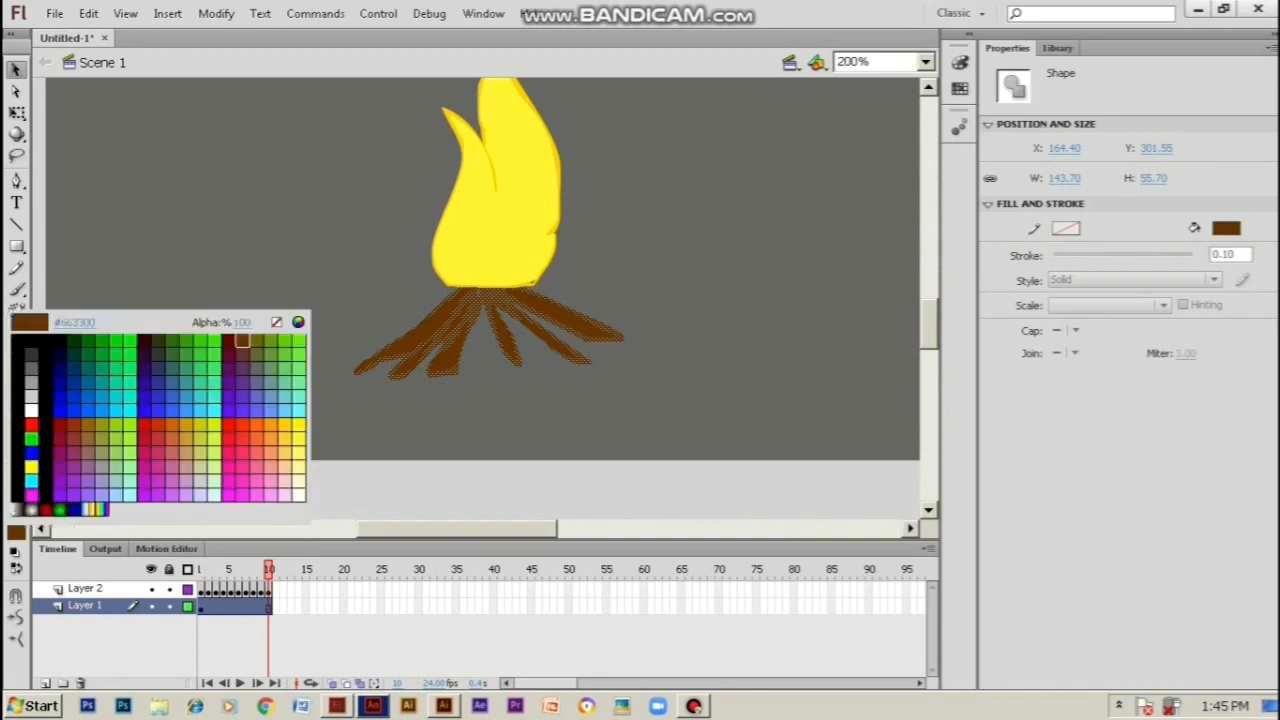
pyautogui.click(298, 322)
pyautogui.moveTo(908, 364); pyautogui.dragTo(908, 382)
pyautogui.click(412, 508)
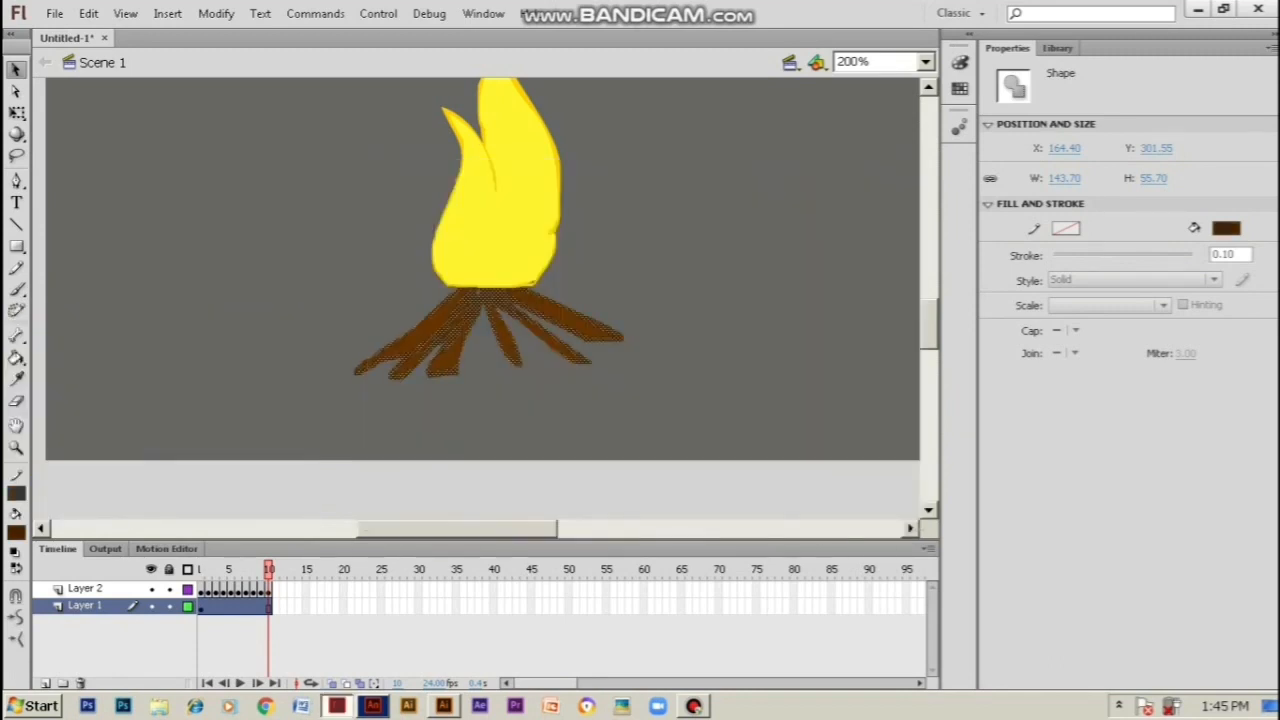
pyautogui.click(300, 400)
pyautogui.scroll(2, 482, 300)
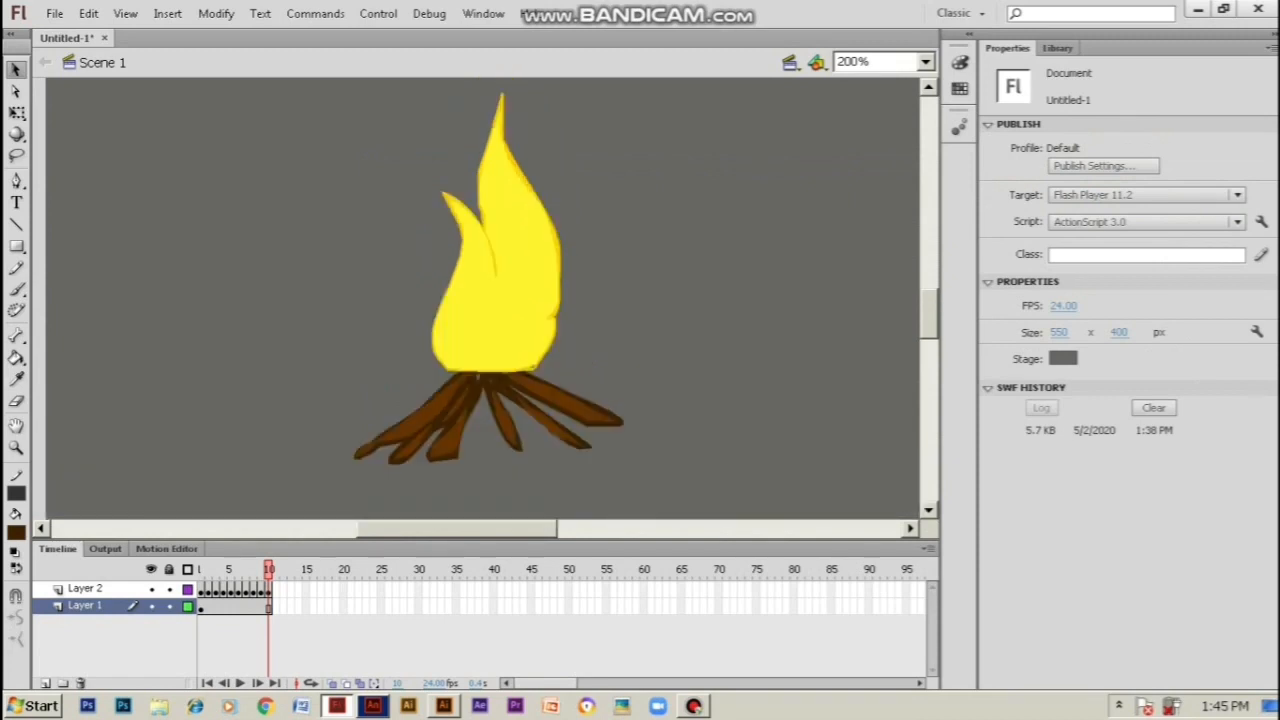
# Test the movie to preview the colored campfire animation, and close the preview
pyautogui.hotkey('ctrl', '-')
pyautogui.hotkey('ctrl', '=')
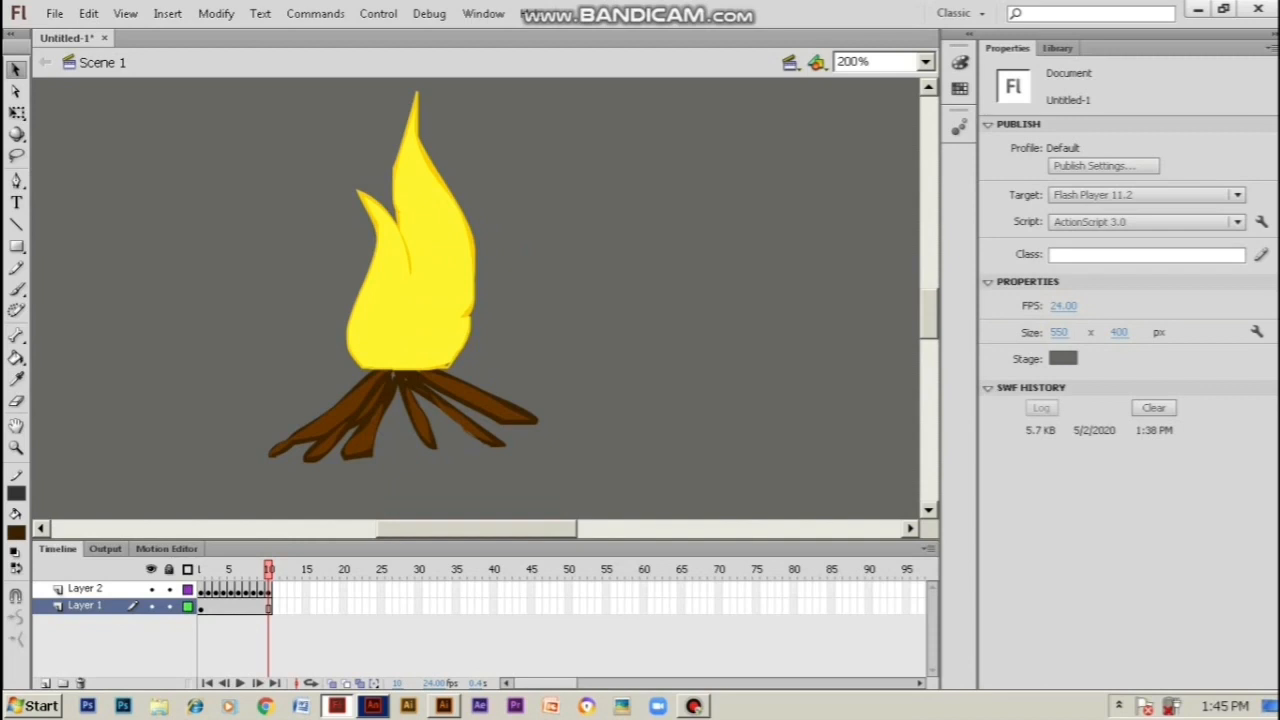
pyautogui.hotkey('ctrl', 'Return')
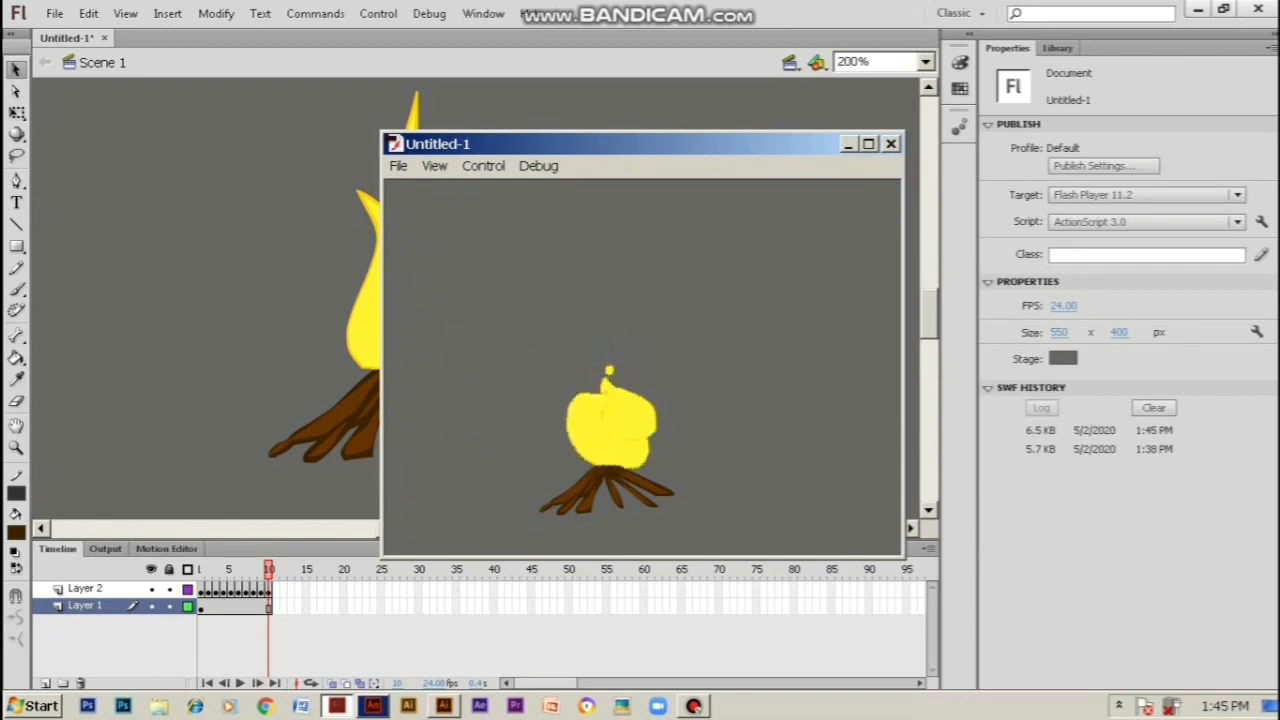
pyautogui.click(891, 143)
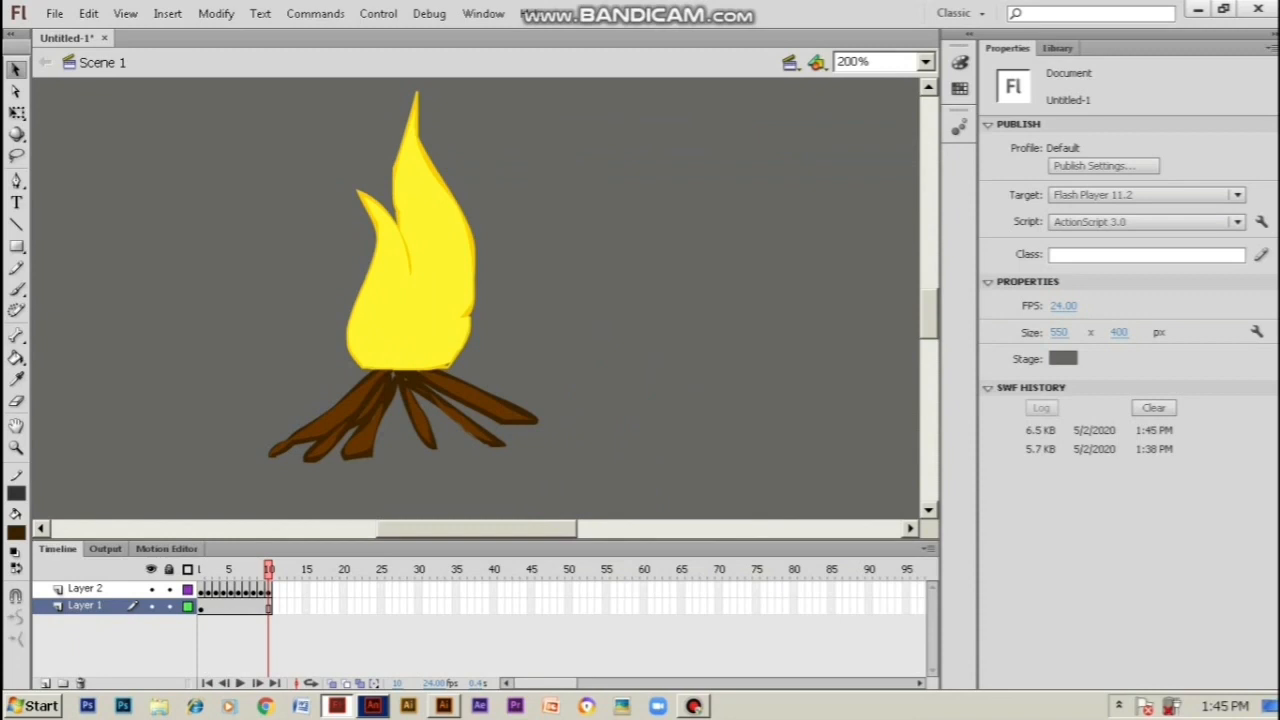
# Add a new layer and move it beneath the firewood layer
pyautogui.hotkey('ctrl', '=')
pyautogui.moveTo(400, 390); pyautogui.dragTo(571, 193)
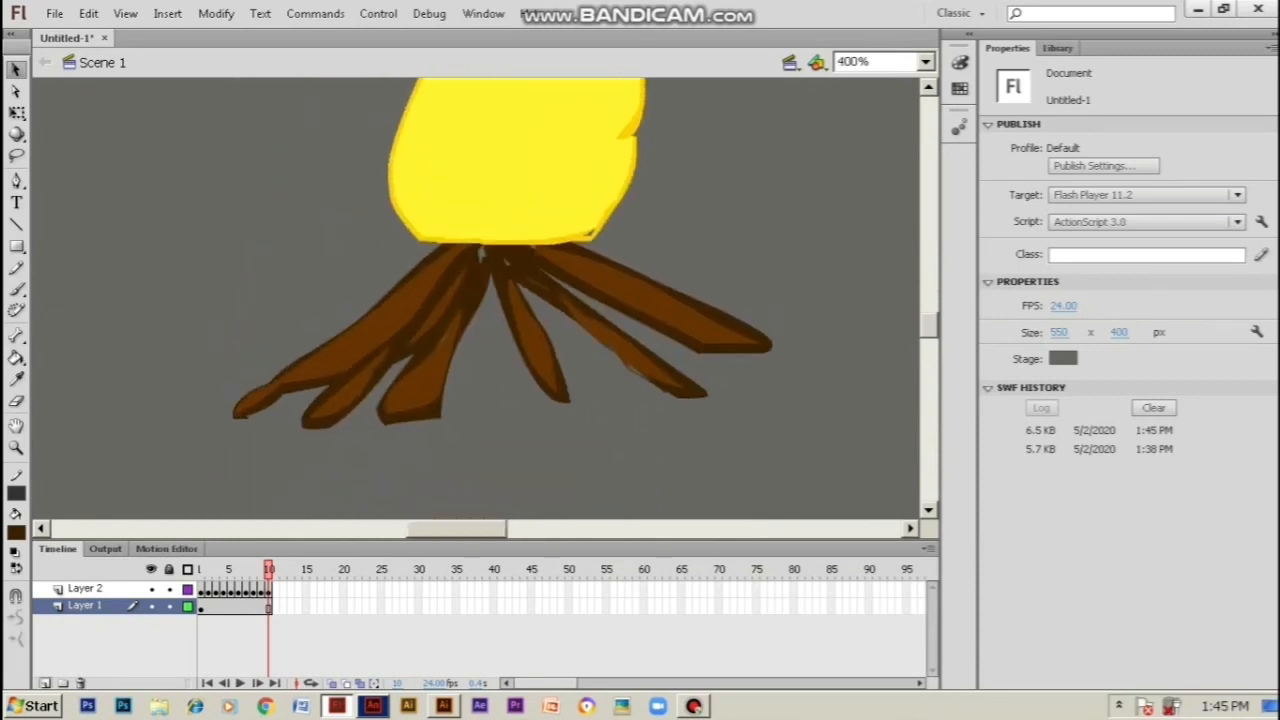
pyautogui.click(45, 684)
pyautogui.moveTo(86, 606); pyautogui.dragTo(86, 630)
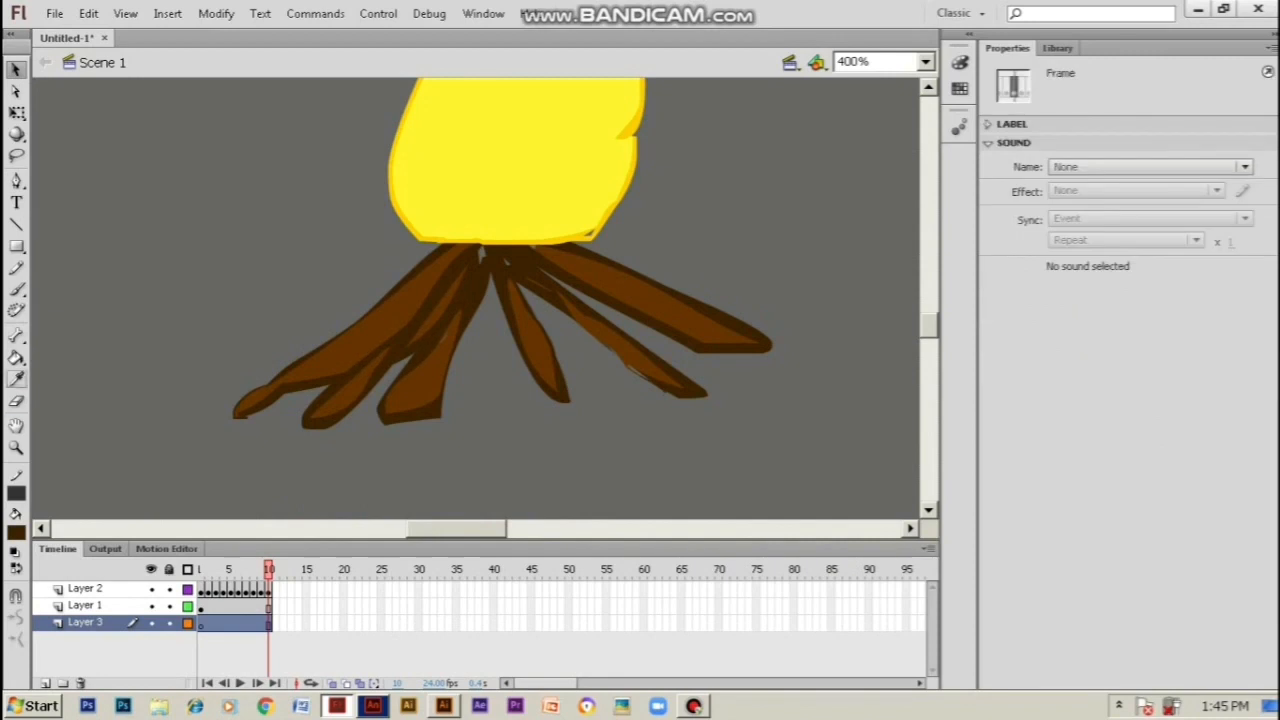
# Brush a small closed dark brown outline beside the flame on the new layer, undoing any unwanted stroke
pyautogui.click(16, 289)
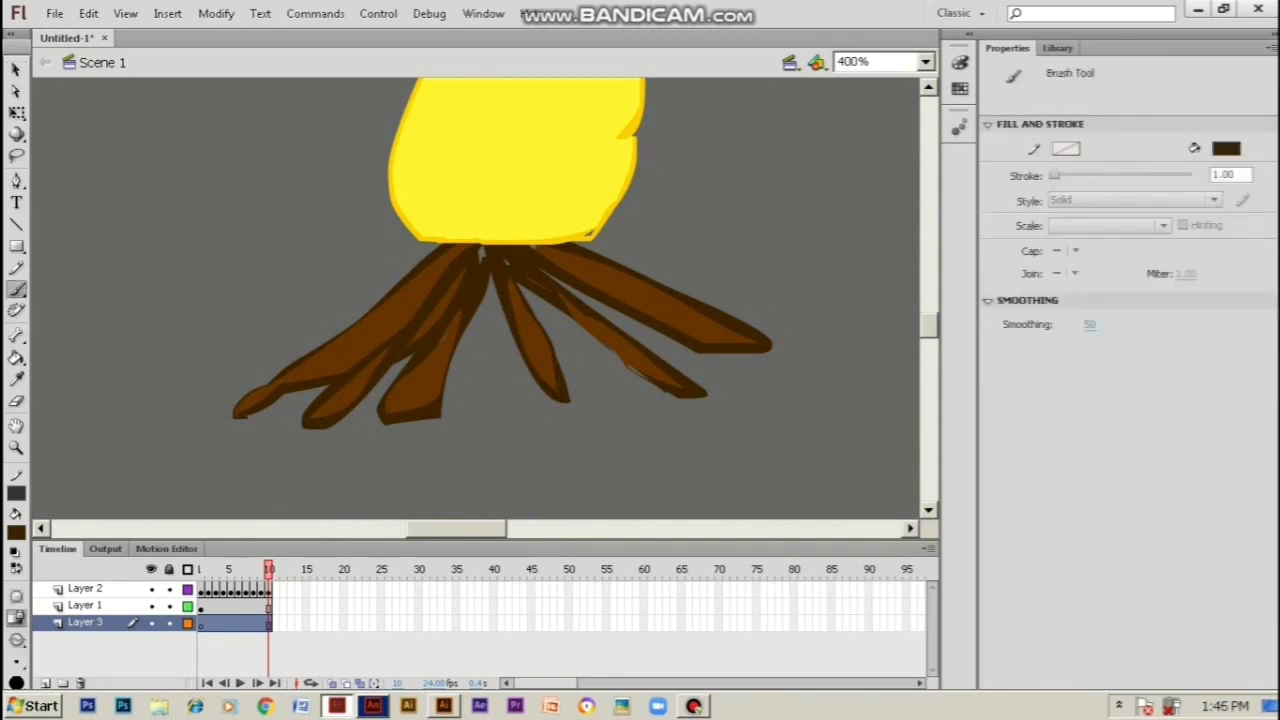
pyautogui.moveTo(163, 188)
pyautogui.mouseDown()
pyautogui.moveTo(139, 212)
pyautogui.moveTo(172, 238)
pyautogui.moveTo(197, 190)
pyautogui.moveTo(155, 188)
pyautogui.moveTo(130, 205)
pyautogui.moveTo(180, 230)
pyautogui.moveTo(207, 212)
pyautogui.moveTo(200, 203)
pyautogui.mouseUp()
pyautogui.hotkey('ctrl', 'z')
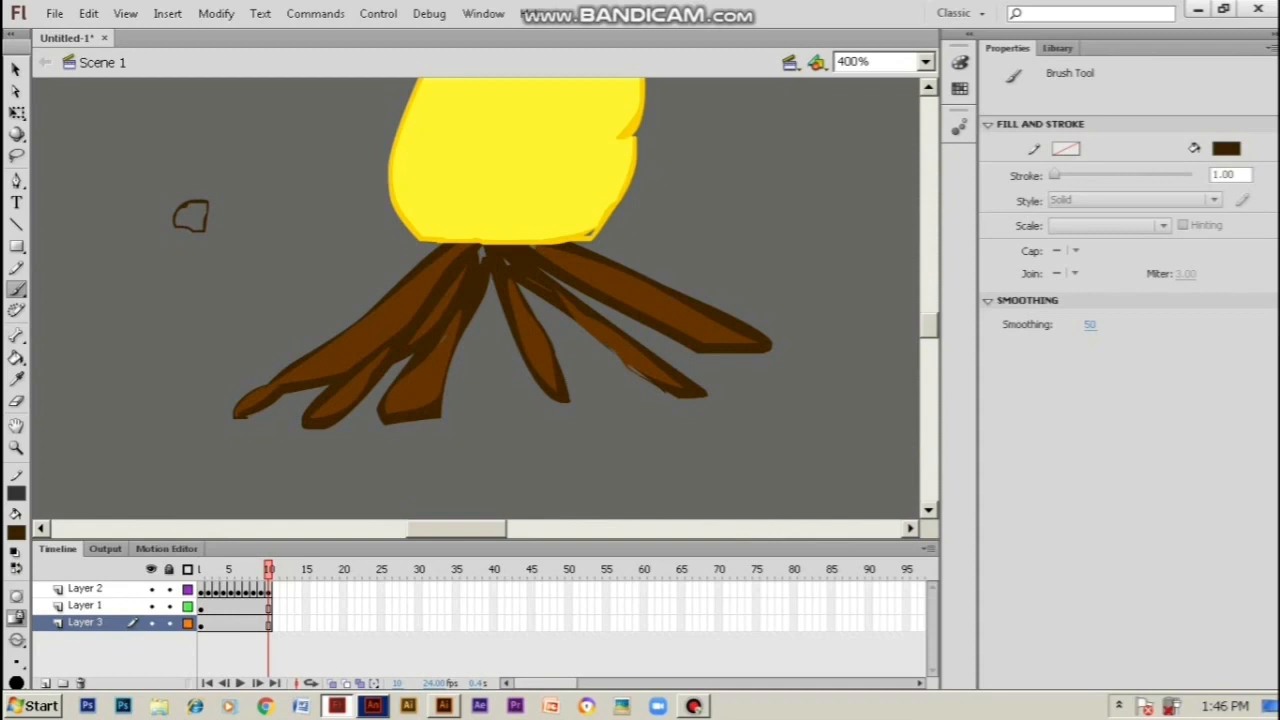
# Fill the small brushed outline beside the flame with brown #663300
pyautogui.click(16, 532)
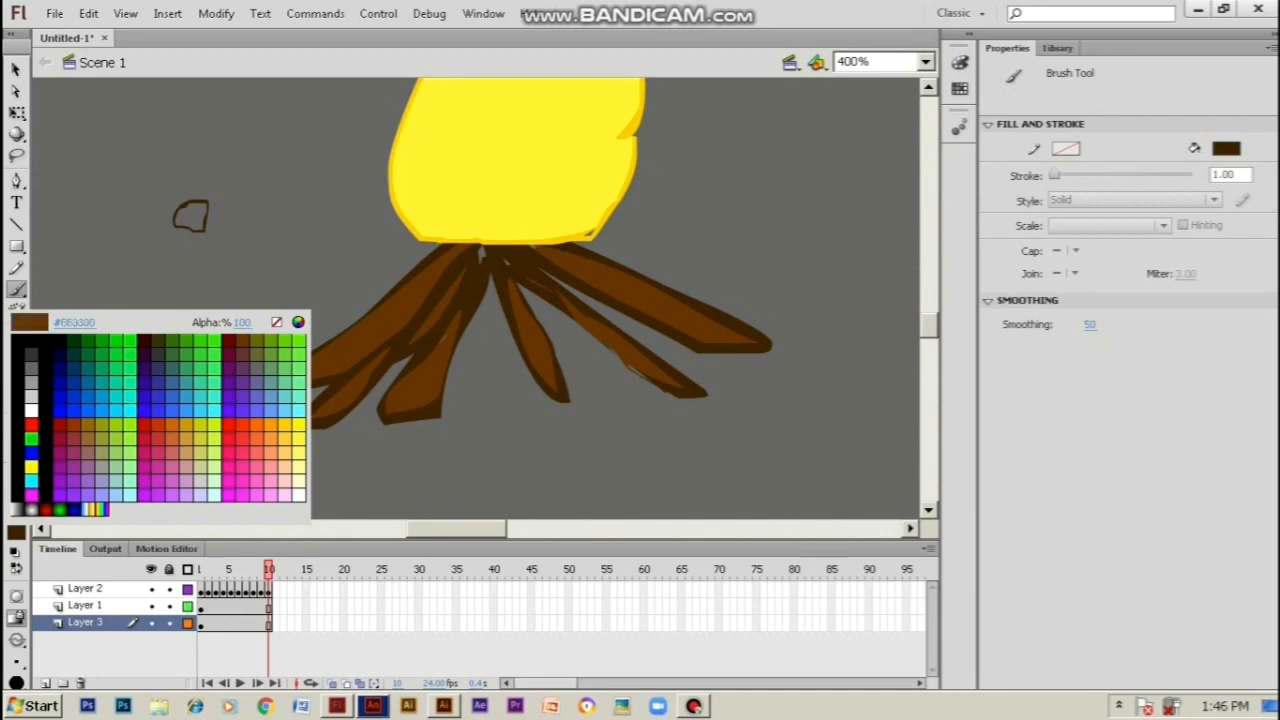
pyautogui.click(243, 341)
pyautogui.press('k')
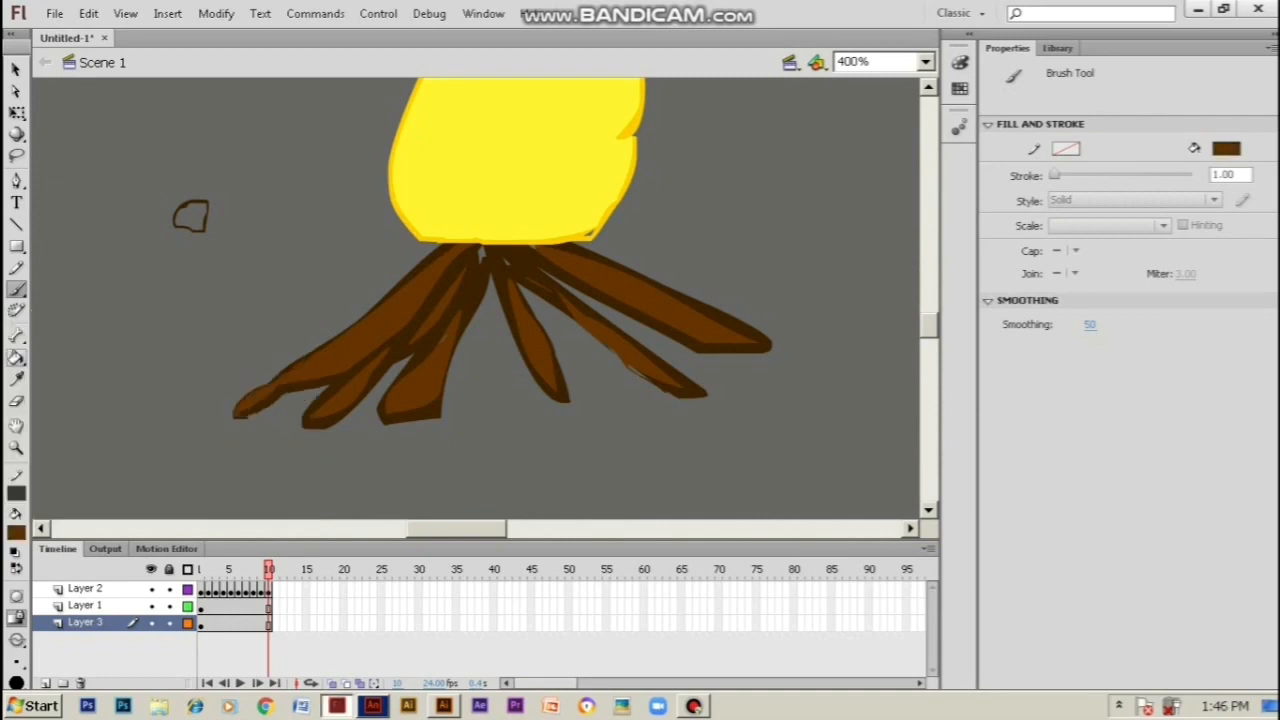
pyautogui.click(191, 217)
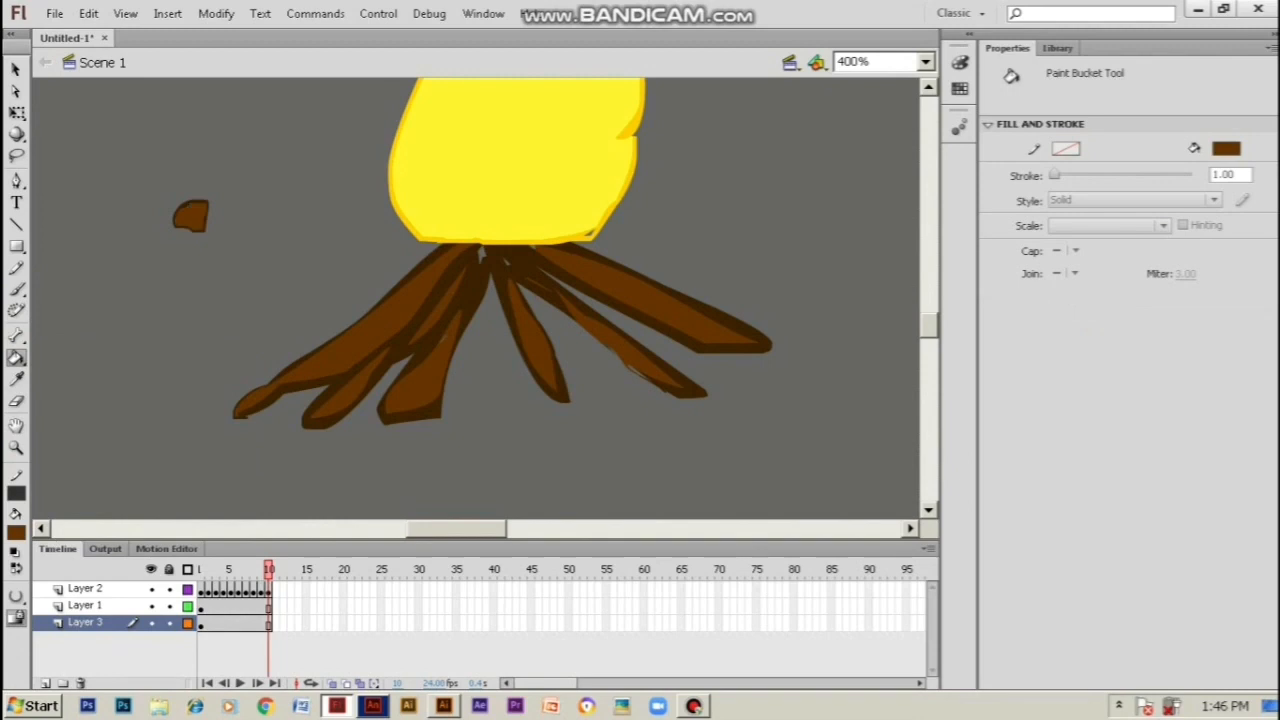
# Darken the small shape's fill to a custom brown, RGB 72, 36, 0
pyautogui.click(16, 69)
pyautogui.click(191, 217)
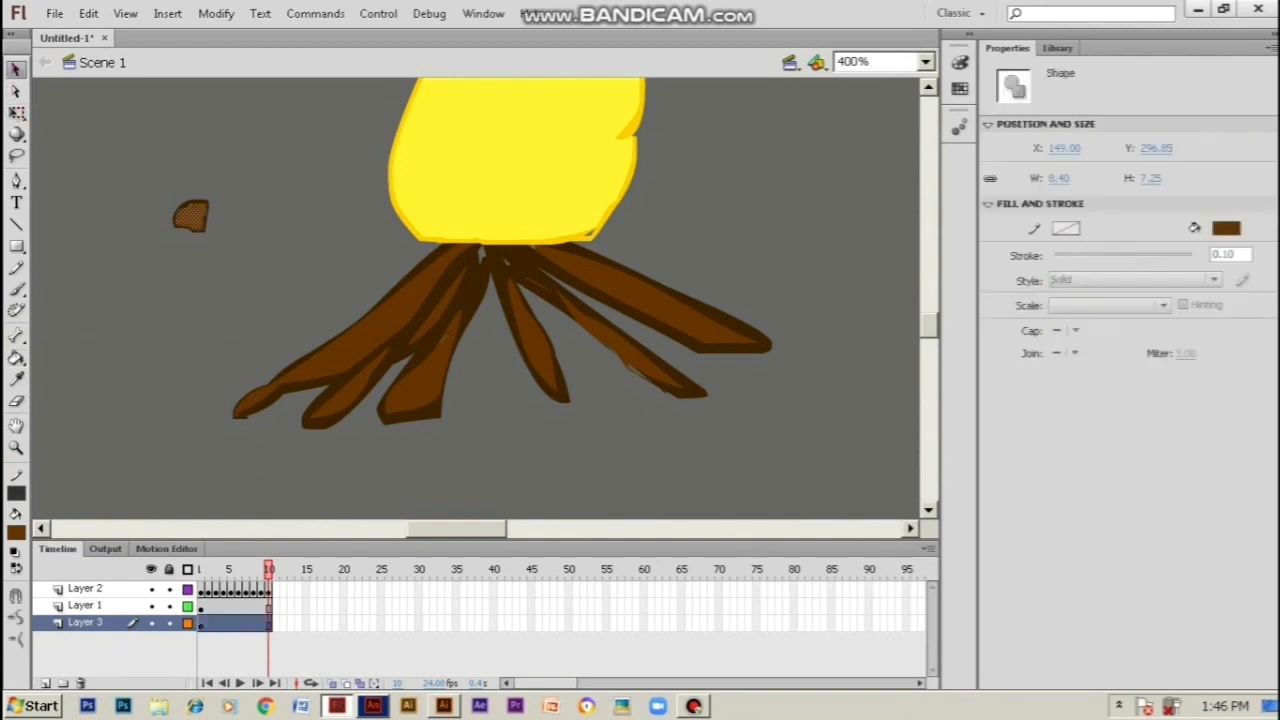
pyautogui.click(16, 532)
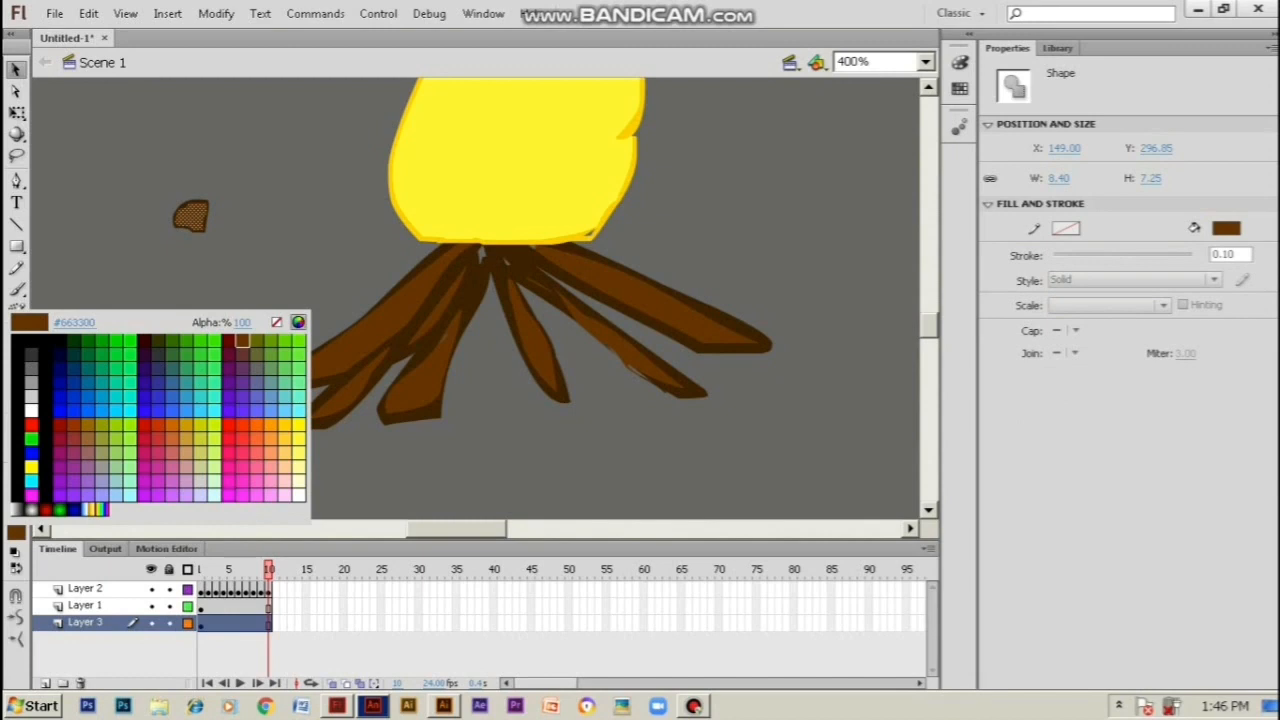
pyautogui.click(298, 322)
pyautogui.moveTo(909, 364); pyautogui.dragTo(909, 377)
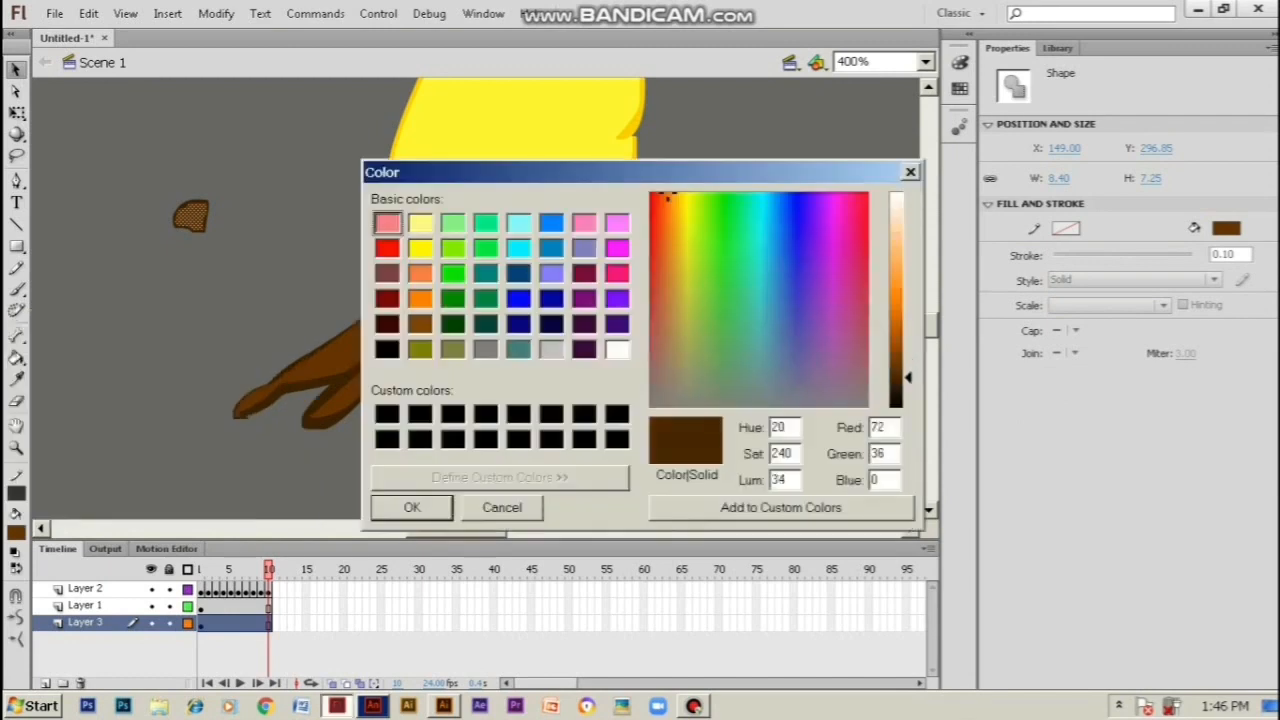
pyautogui.press('Return')
# Group the small shape's outline and fill, and move the group between the logs below the flame
pyautogui.click(133, 173)
pyautogui.moveTo(133, 173); pyautogui.dragTo(249, 262)
pyautogui.hotkey('ctrl', 'g')
pyautogui.moveTo(190, 216); pyautogui.dragTo(488, 328)
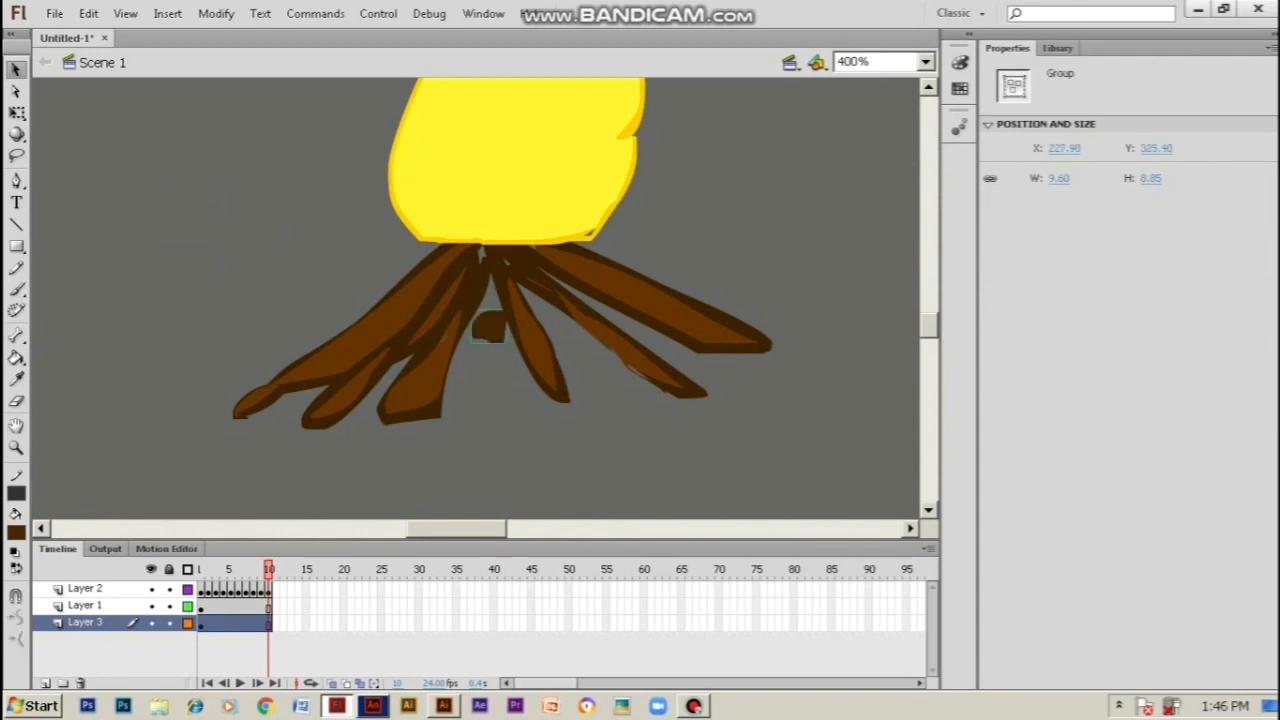
# Recolor the whole grouped stone to a very dark brown, RGB 36, 18, 0, and leave group editing
pyautogui.doubleClick(488, 328)
pyautogui.click(16, 532)
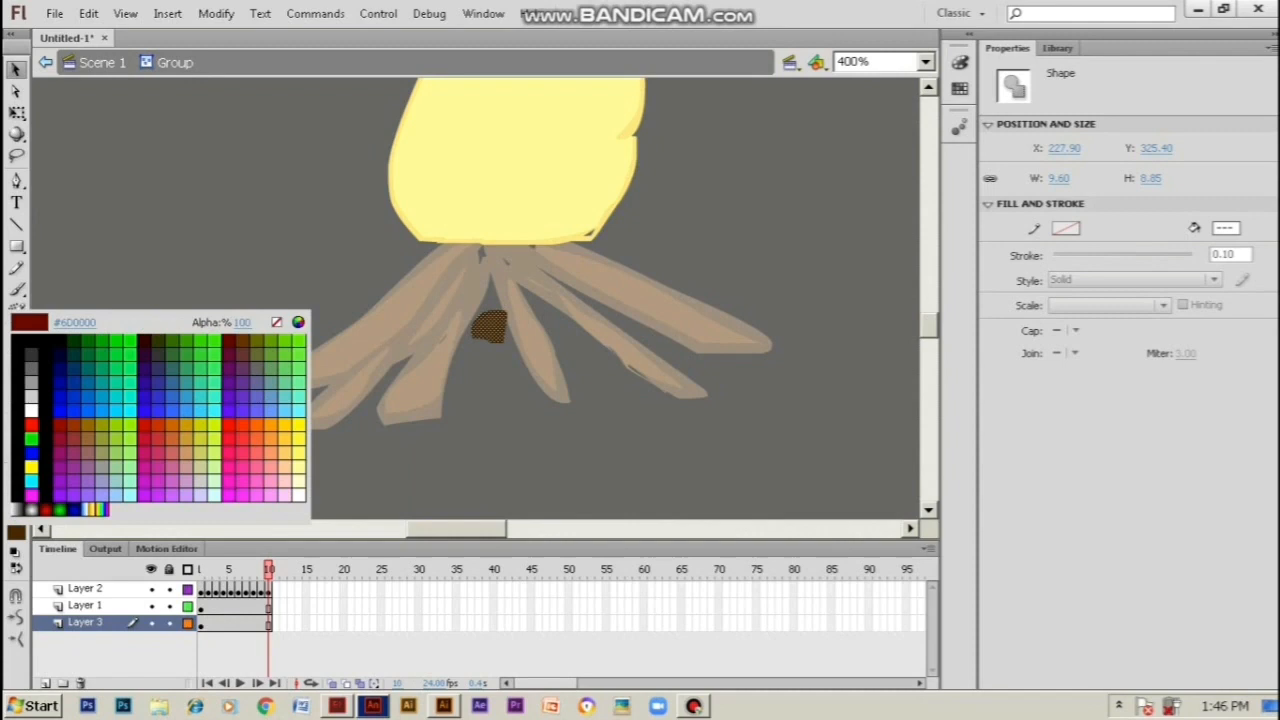
pyautogui.click(298, 322)
pyautogui.moveTo(908, 376); pyautogui.dragTo(908, 392)
pyautogui.click(412, 508)
pyautogui.doubleClick(490, 450)
# Move the dark stone below the firewood and place a duplicate next to it
pyautogui.moveTo(488, 326); pyautogui.dragTo(458, 456)
pyautogui.rightClick(532, 438)
pyautogui.click(572, 308)
pyautogui.rightClick(457, 454)
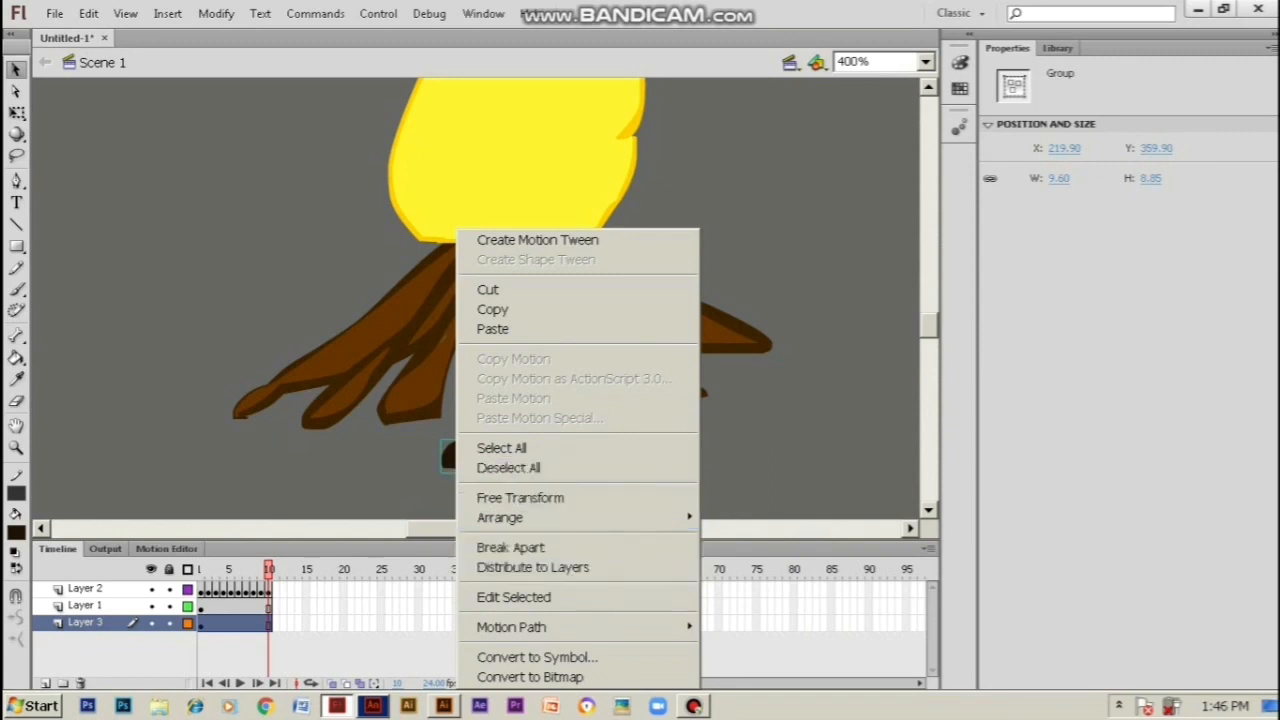
pyautogui.press('Escape')
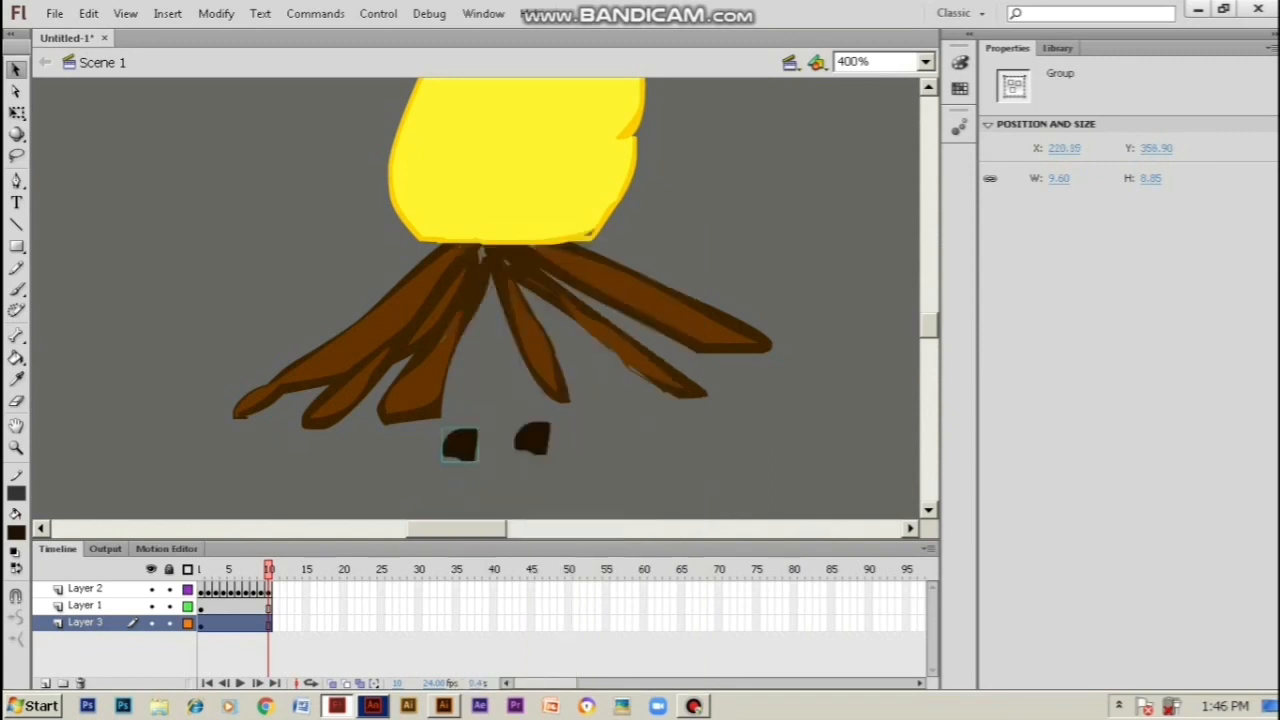
# Recolor the duplicated stone on the left to a muted brown, #6F5731, and leave group editing
pyautogui.doubleClick(459, 456)
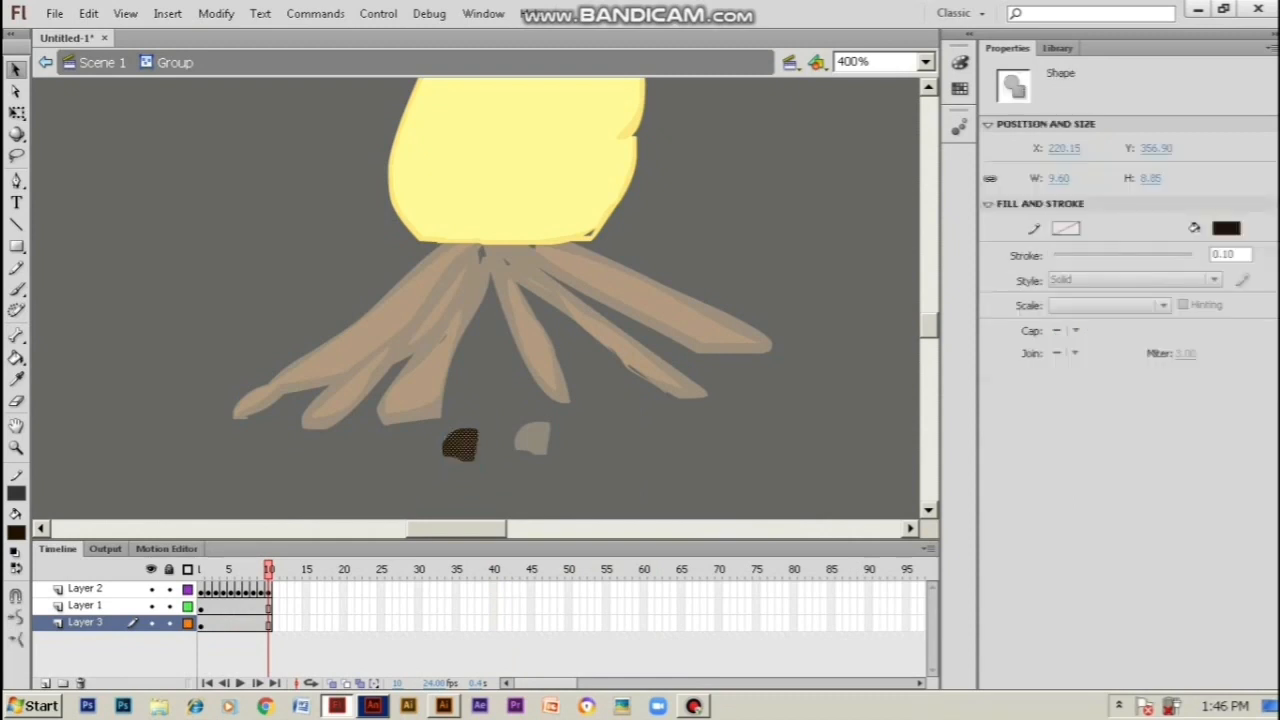
pyautogui.click(16, 531)
pyautogui.click(299, 322)
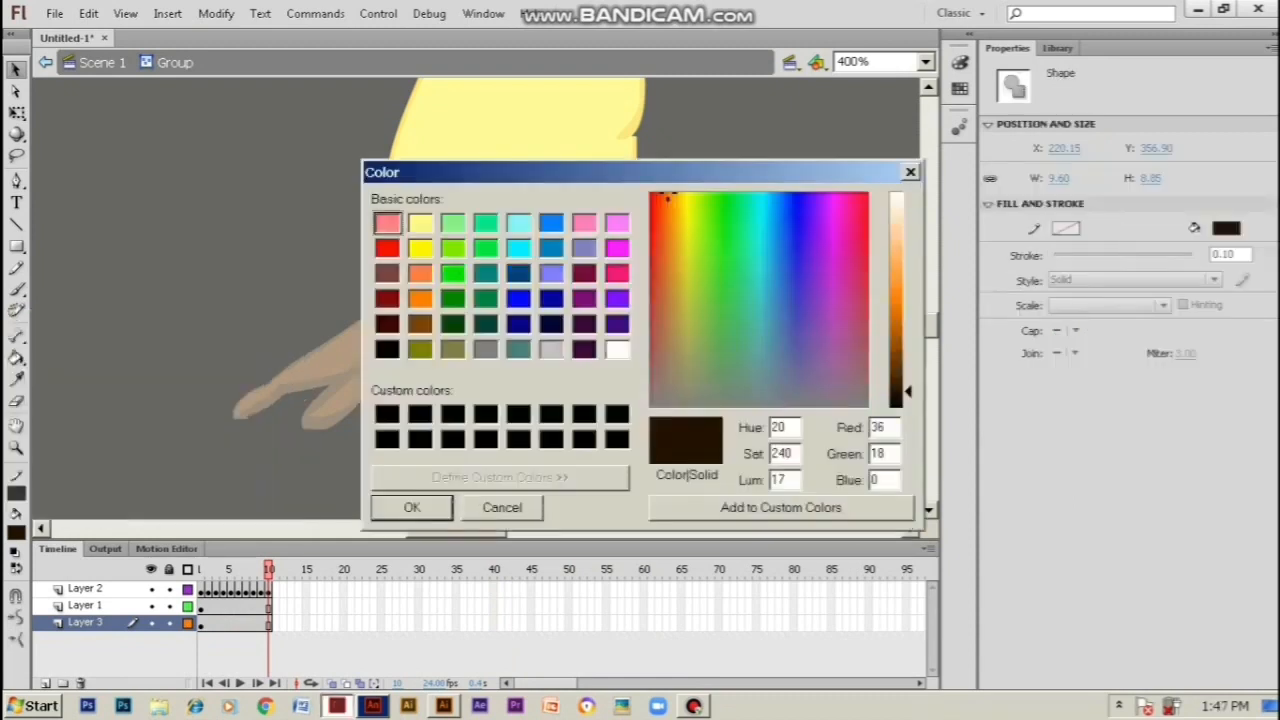
pyautogui.click(674, 349)
pyautogui.moveTo(673, 331); pyautogui.dragTo(673, 323)
pyautogui.moveTo(908, 391); pyautogui.dragTo(908, 340)
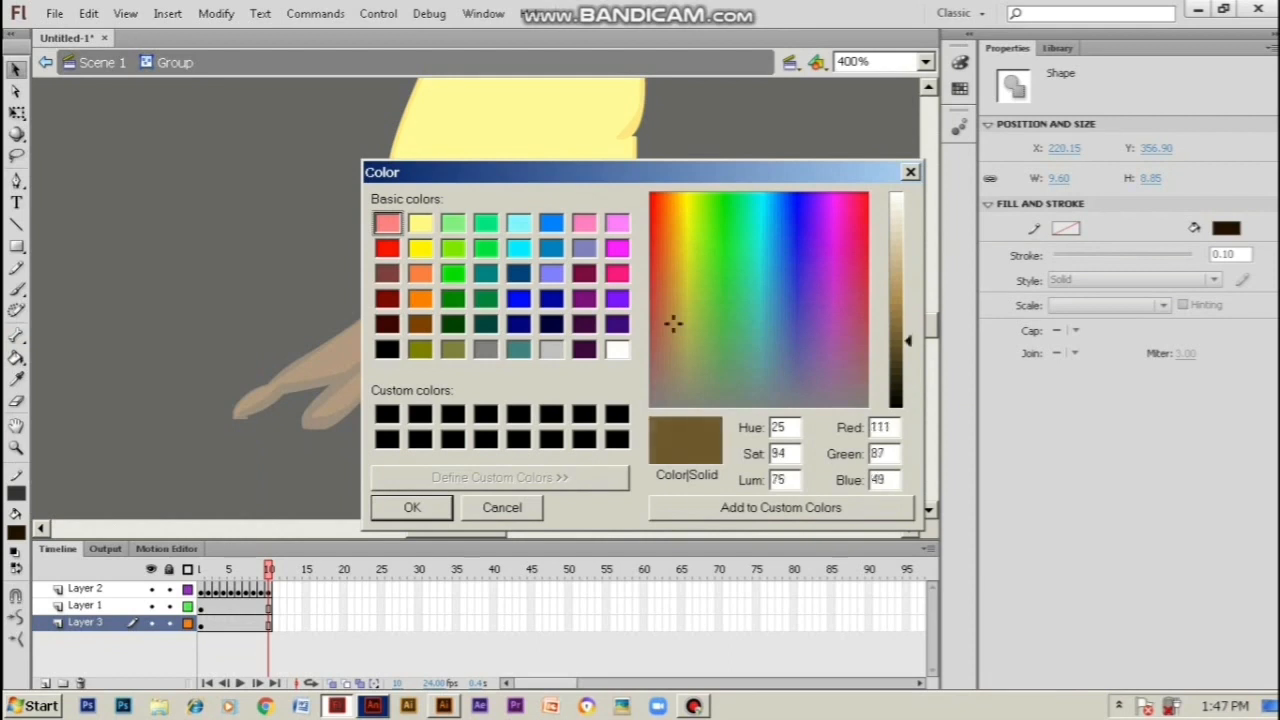
pyautogui.press('Return')
pyautogui.doubleClick(481, 253)
# Move the muted brown stone beside the dark one and darken its fill to RGB 80, 63, 35
pyautogui.moveTo(460, 445); pyautogui.dragTo(555, 453)
pyautogui.doubleClick(557, 458)
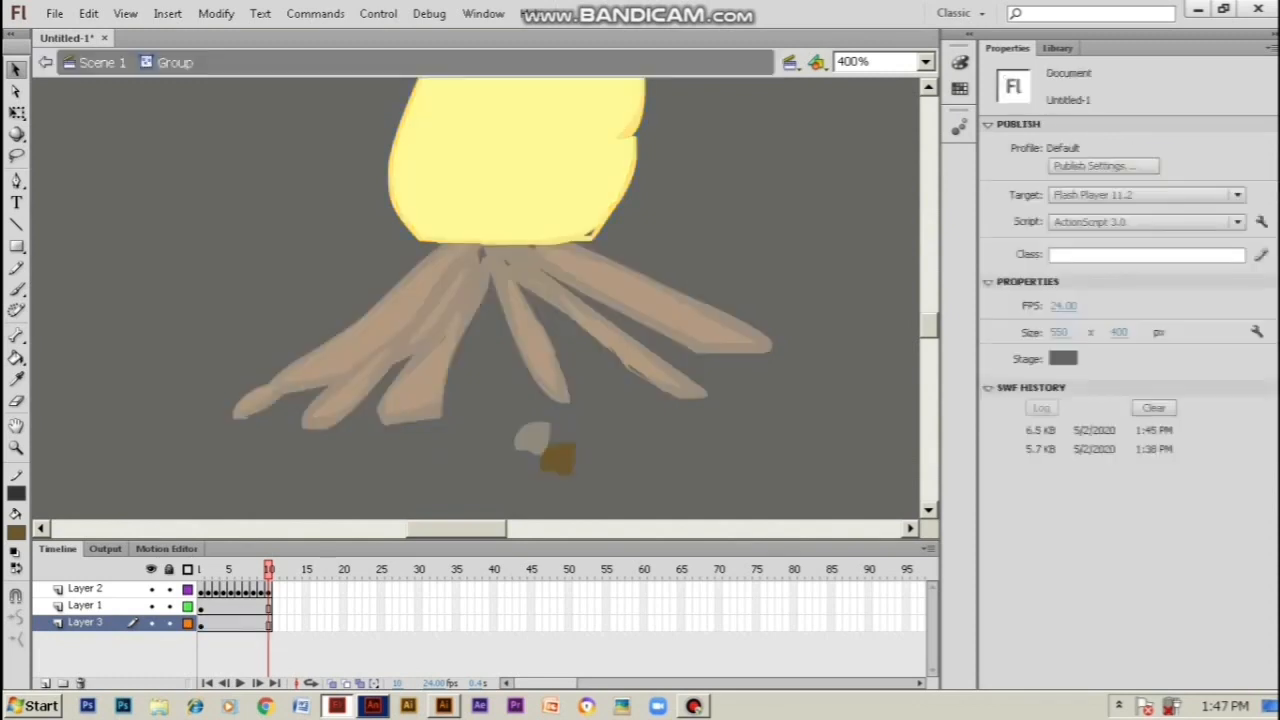
pyautogui.click(558, 459)
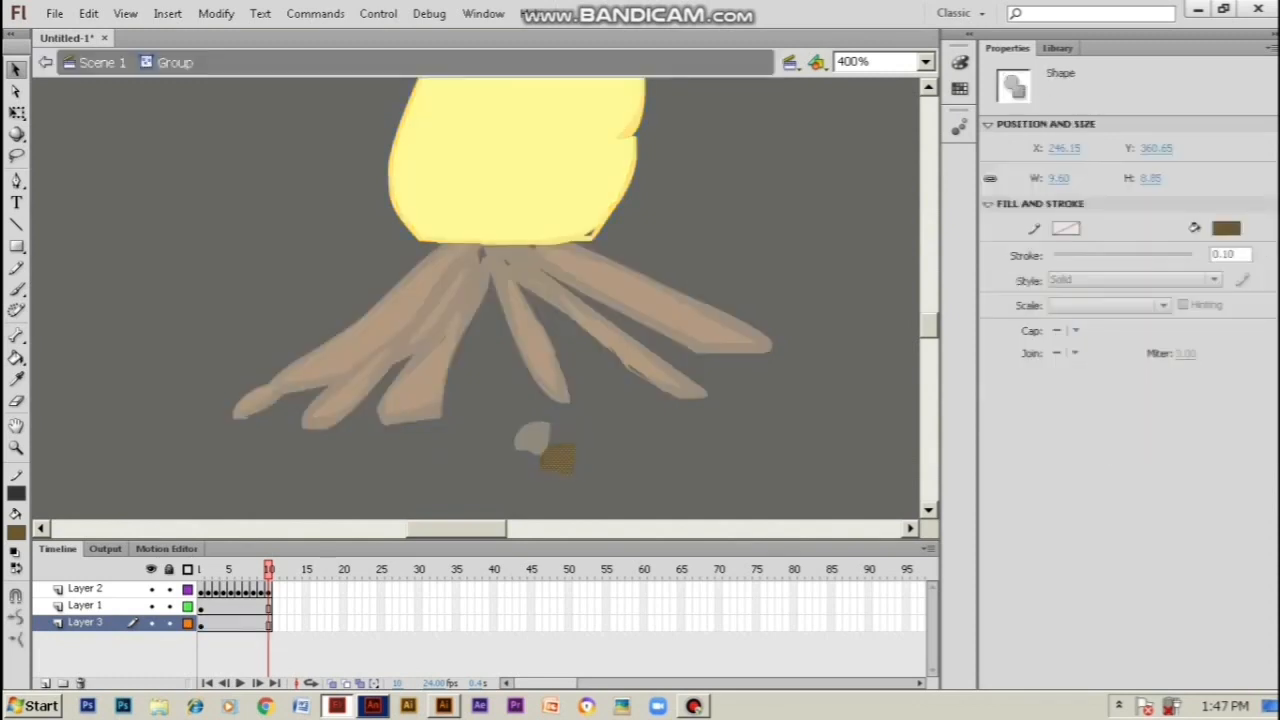
pyautogui.click(16, 531)
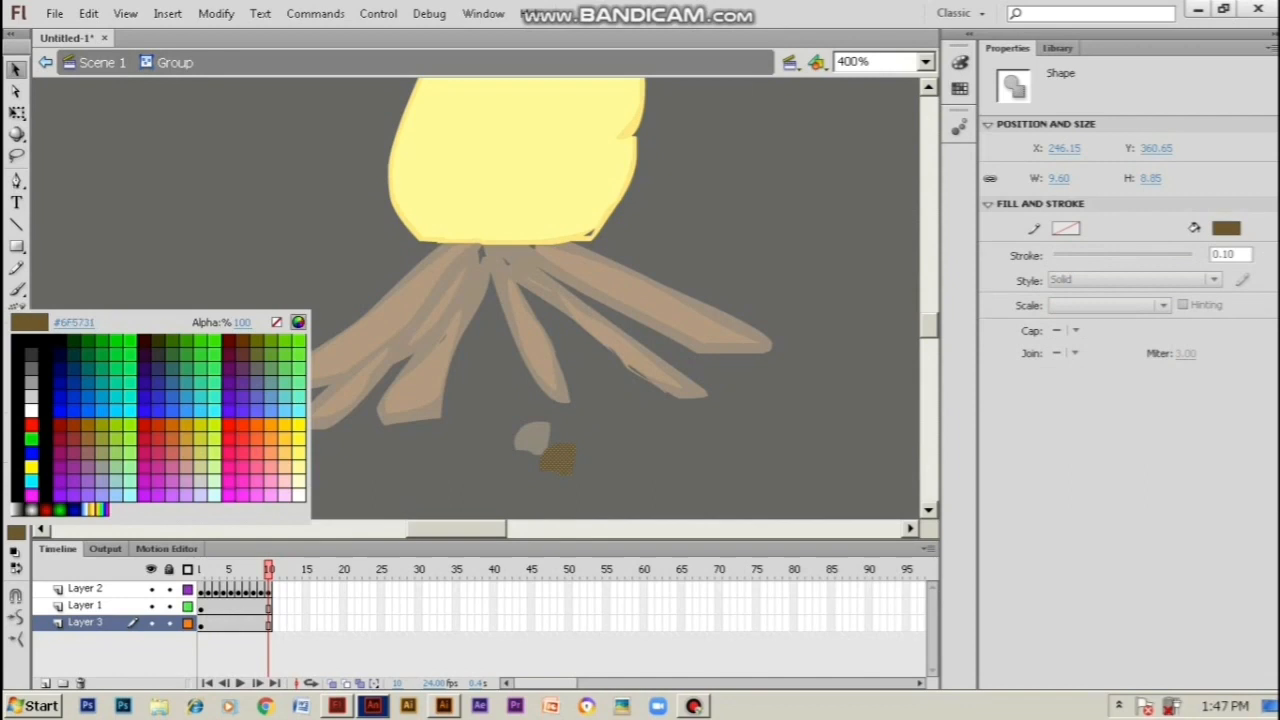
pyautogui.click(297, 322)
pyautogui.moveTo(906, 340); pyautogui.dragTo(906, 355)
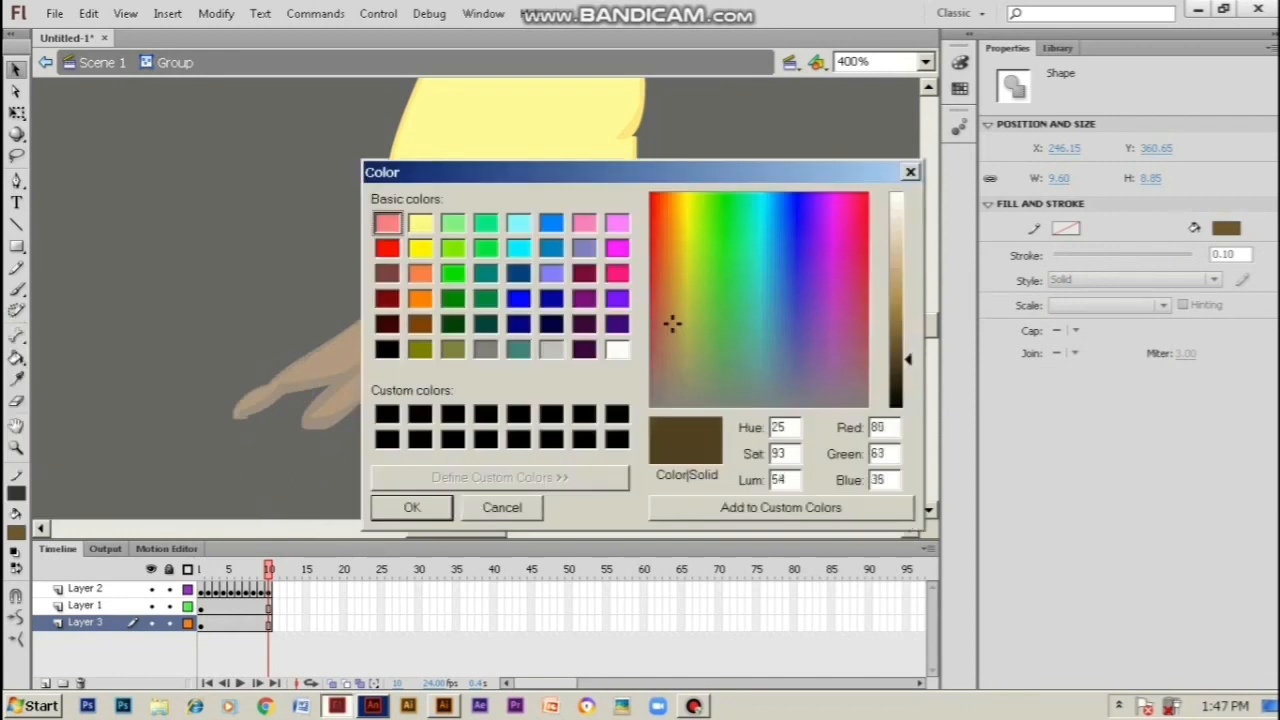
pyautogui.click(412, 508)
pyautogui.doubleClick(450, 470)
pyautogui.click(450, 470)
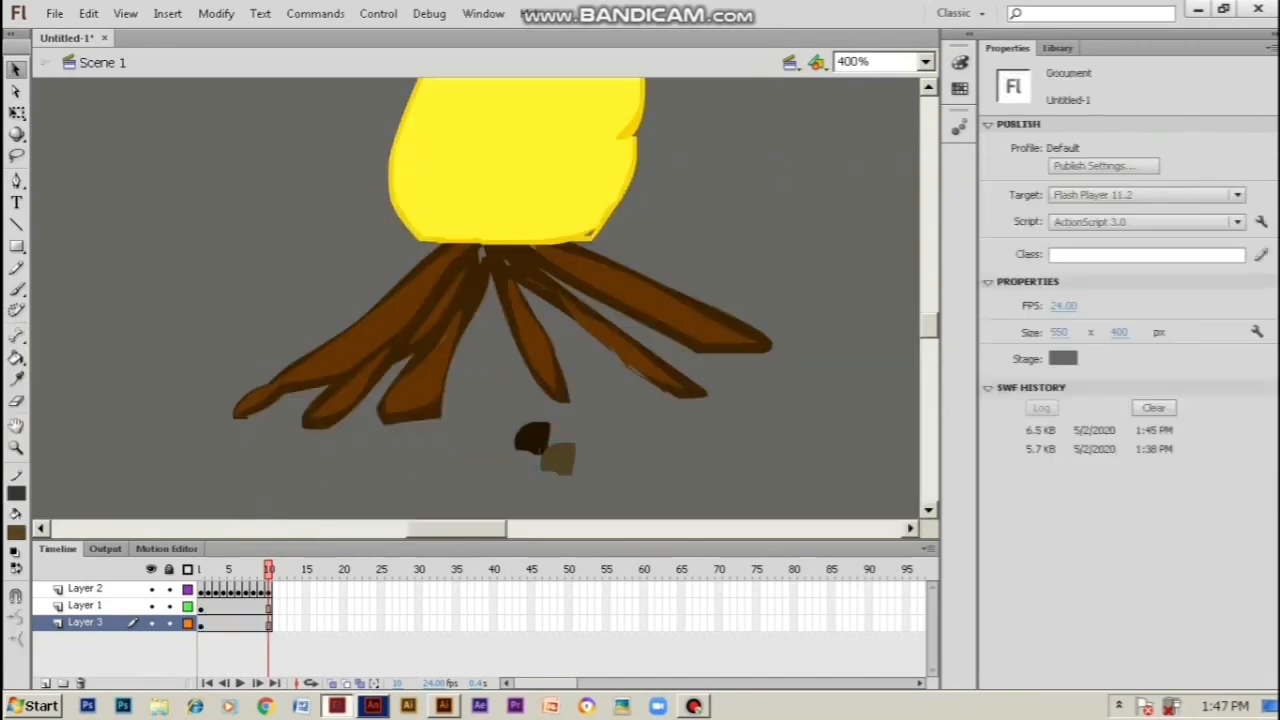
# Duplicate the dark and muted brown stones, reposition the copies, and cut and repaste the dark copy to bring it in front
pyautogui.moveTo(558, 458); pyautogui.dragTo(484, 424)
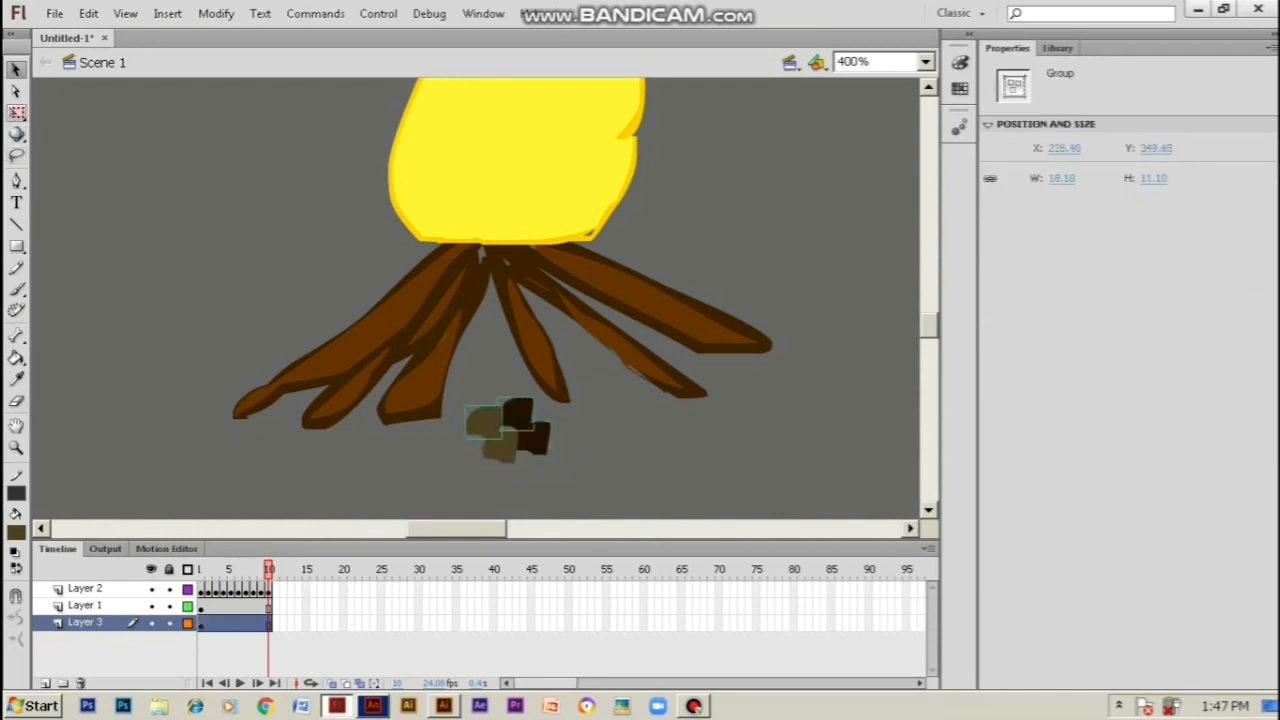
pyautogui.press('q')
pyautogui.click(430, 466)
pyautogui.moveTo(484, 423)
pyautogui.mouseDown()
pyautogui.moveTo(549, 417)
pyautogui.moveTo(503, 417)
pyautogui.mouseUp()
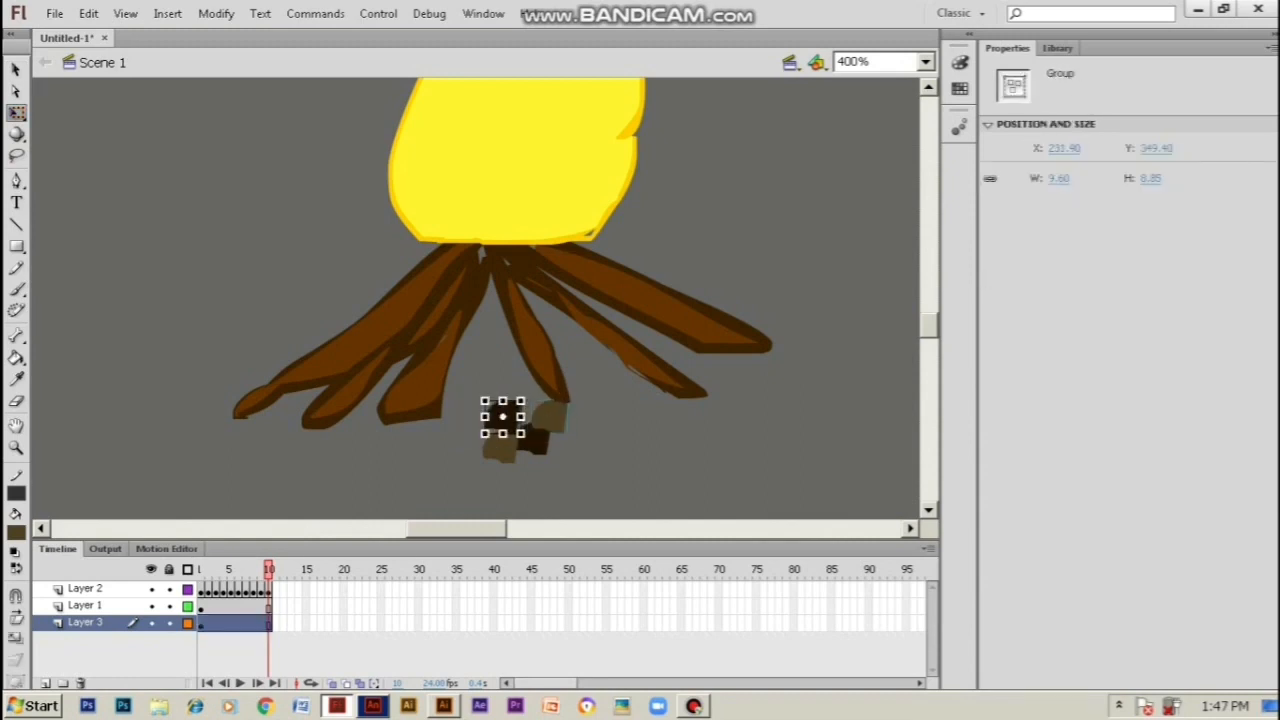
pyautogui.hotkey('ctrl', 'x')
pyautogui.hotkey('ctrl', 'v')
pyautogui.press('Escape')
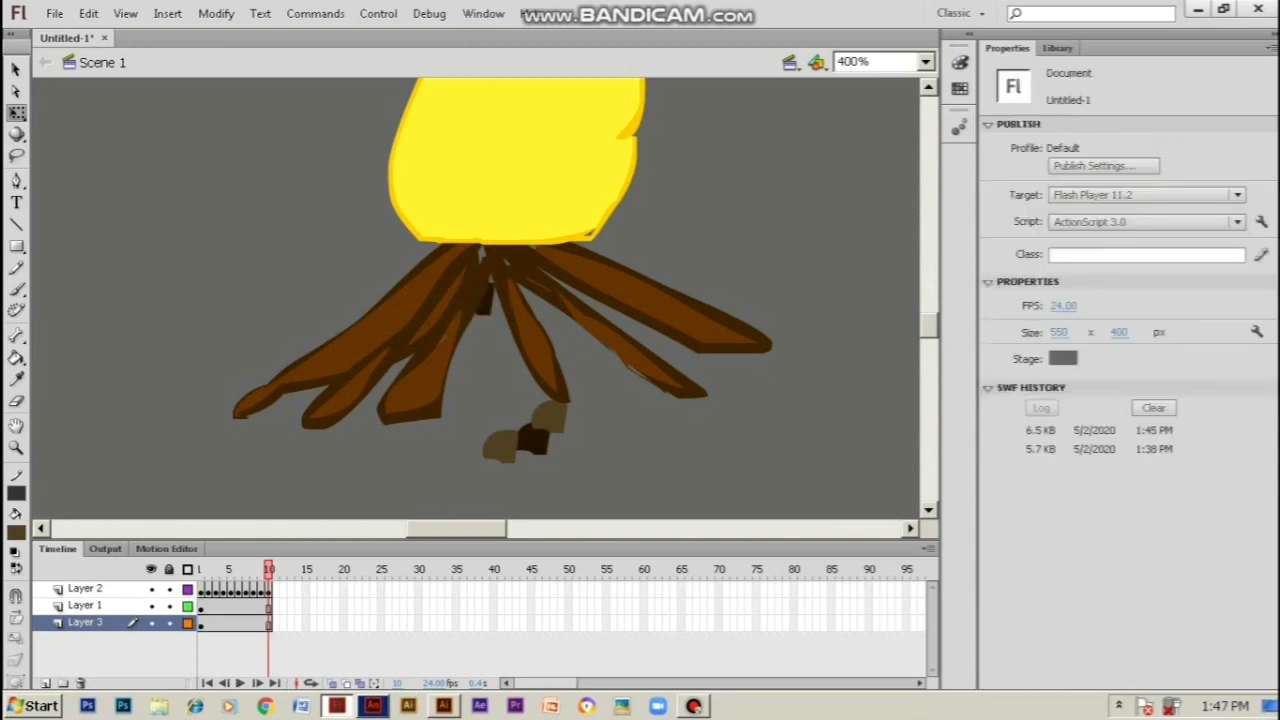
# Arrange the repasted dark stone and a larger muted brown stone with the others into a cluster below the firewood
pyautogui.moveTo(484, 300); pyautogui.dragTo(474, 449)
pyautogui.moveTo(550, 418)
pyautogui.mouseDown()
pyautogui.moveTo(529, 417)
pyautogui.moveTo(560, 388)
pyautogui.moveTo(523, 416)
pyautogui.moveTo(546, 456)
pyautogui.moveTo(536, 453)
pyautogui.moveTo(562, 449)
pyautogui.moveTo(571, 435)
pyautogui.moveTo(500, 448)
pyautogui.moveTo(501, 428)
pyautogui.moveTo(504, 452)
pyautogui.mouseUp()
pyautogui.press('Escape')
pyautogui.press('Escape')
pyautogui.press('Escape')
pyautogui.press('Escape')
pyautogui.press('Escape')
# Place a mirrored copy of the stone cluster at the firewood's left end and move the stone layer above the firewood layer
pyautogui.click(496, 445)
pyautogui.click(603, 464)
pyautogui.moveTo(603, 465)
pyautogui.mouseDown()
pyautogui.moveTo(517, 443)
pyautogui.moveTo(470, 402)
pyautogui.mouseUp()
pyautogui.moveTo(522, 434); pyautogui.dragTo(174, 413)
pyautogui.moveTo(85, 622); pyautogui.dragTo(85, 598)
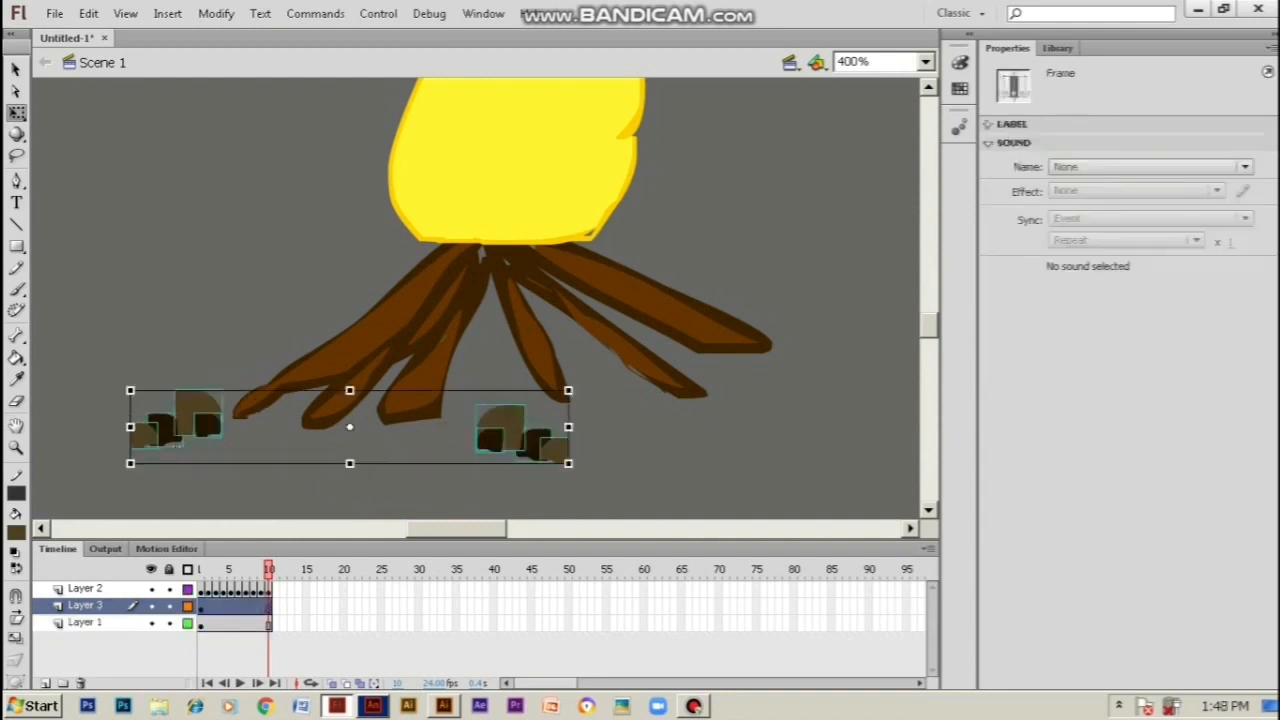
# Enlarge the original stone cluster to about 42 by 27 px and move it to the firewood's right end
pyautogui.click(487, 413)
pyautogui.moveTo(594, 466); pyautogui.dragTo(462, 392)
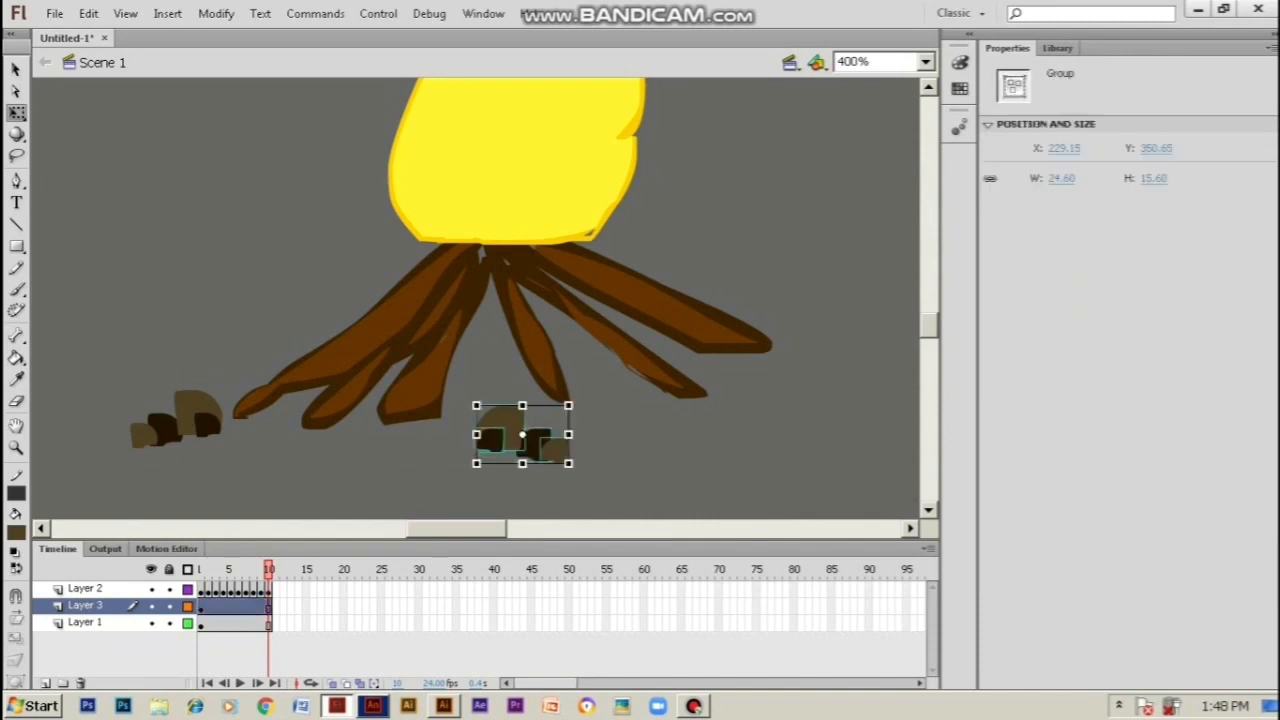
pyautogui.moveTo(569, 405); pyautogui.dragTo(634, 363)
pyautogui.moveTo(527, 400); pyautogui.dragTo(748, 371)
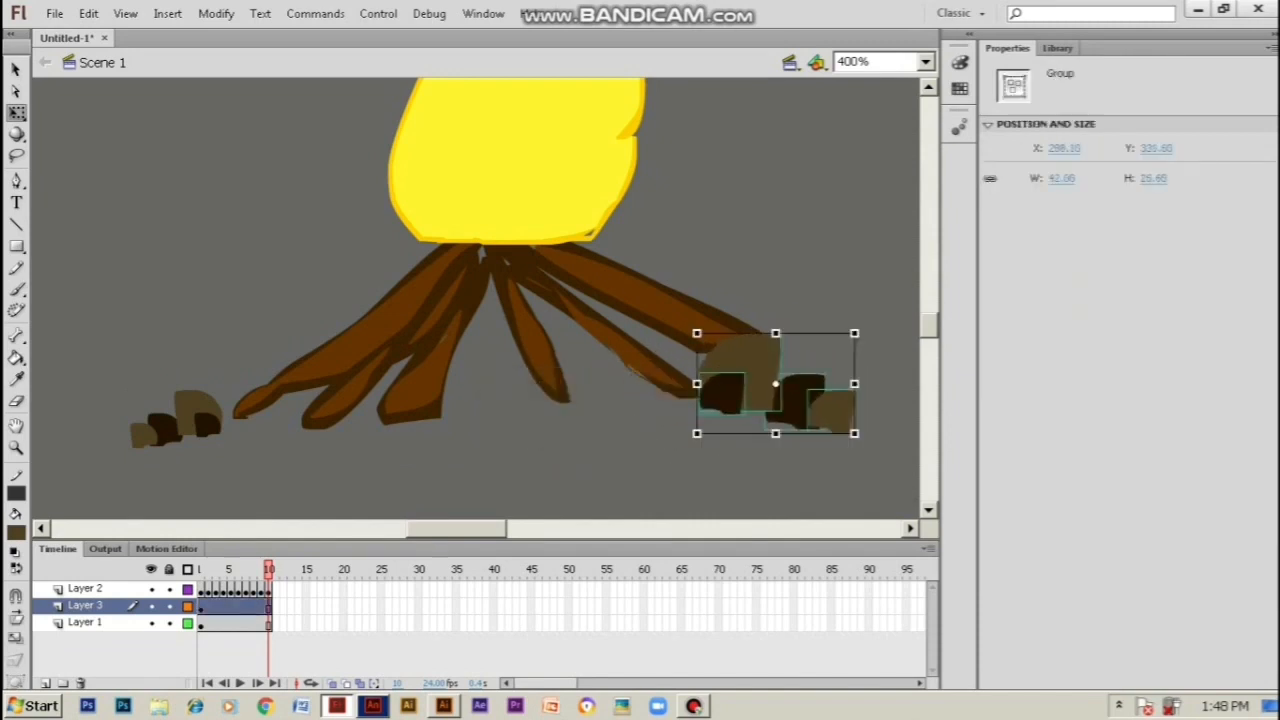
# Rotate the right stone cluster slightly and rearrange its stones individually, shifting a dark stone to the far right
pyautogui.moveTo(859, 329); pyautogui.dragTo(848, 308)
pyautogui.click(850, 266)
pyautogui.moveTo(838, 396); pyautogui.dragTo(882, 379)
pyautogui.moveTo(891, 432); pyautogui.dragTo(684, 324)
pyautogui.moveTo(742, 368); pyautogui.dragTo(838, 342)
pyautogui.click(838, 268)
pyautogui.click(765, 372)
pyautogui.click(843, 285)
pyautogui.click(868, 282)
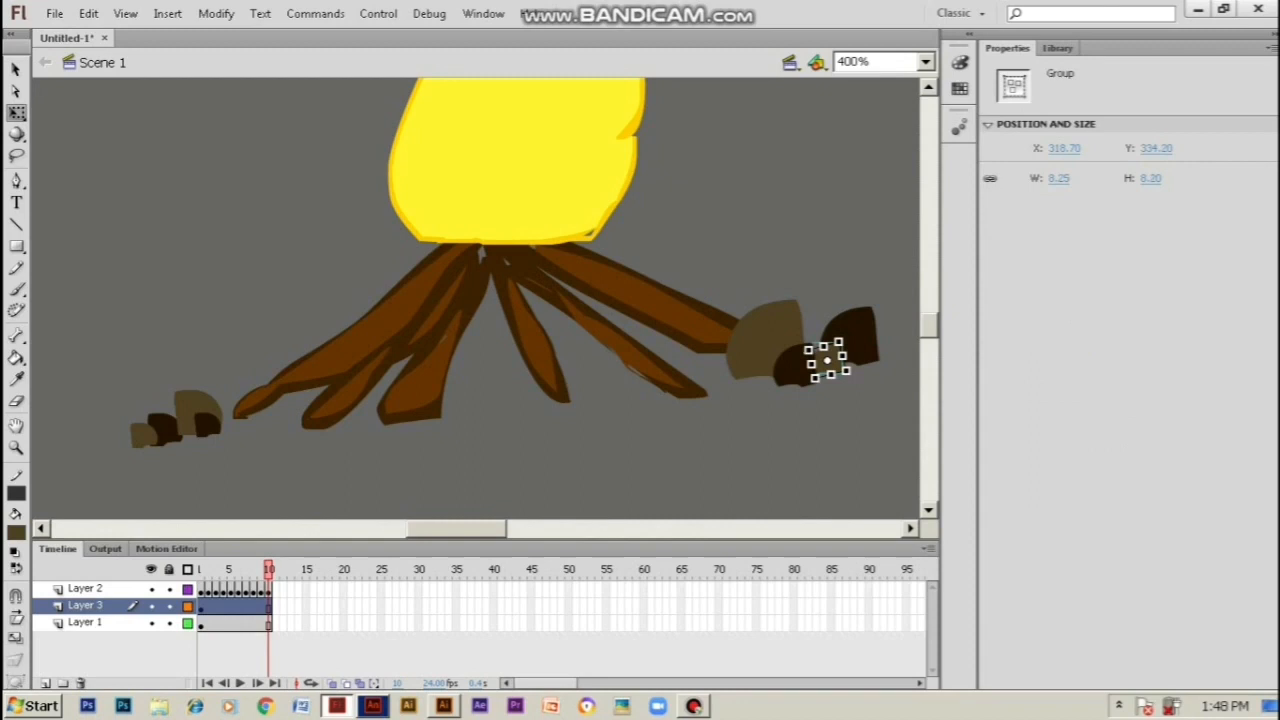
# Rotate and shrink the far-right dark stone beside the small muted brown stone
pyautogui.click(860, 287)
pyautogui.click(857, 337)
pyautogui.moveTo(848, 340); pyautogui.dragTo(876, 310)
pyautogui.click(862, 415)
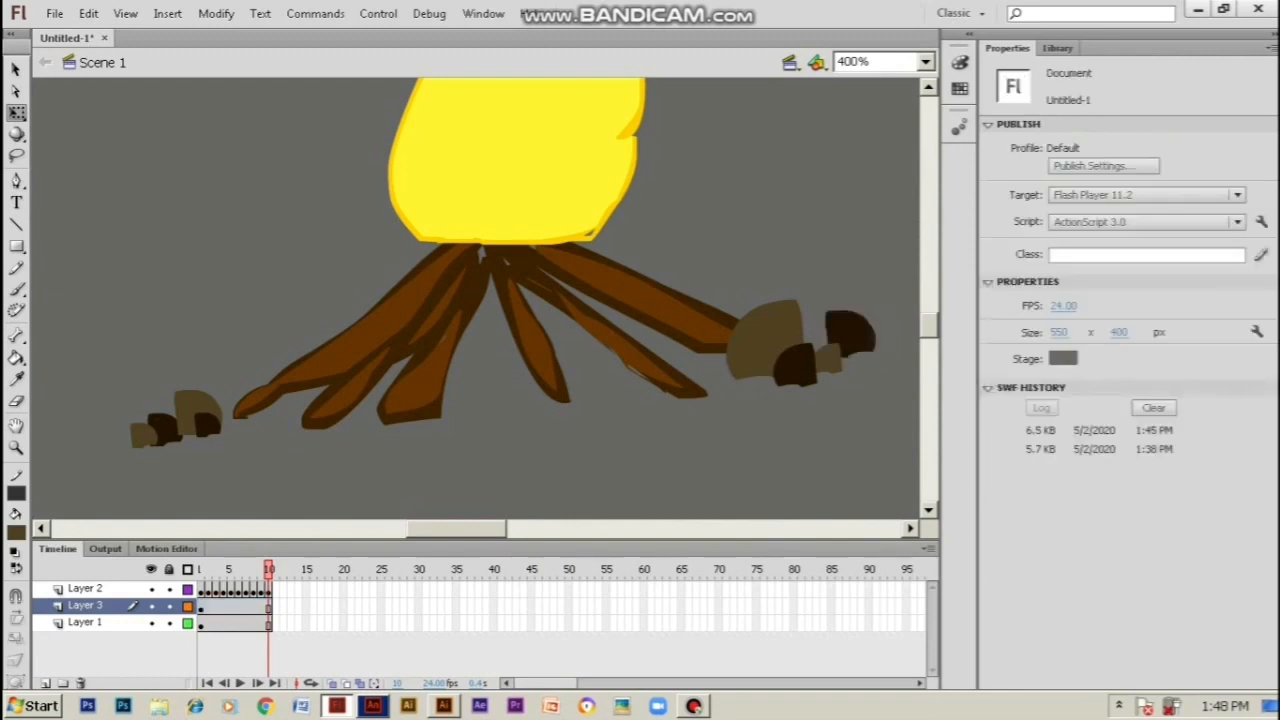
# Spread out the left cluster's stones, moving the small muted brown one in front of the middle of the firewood
pyautogui.moveTo(199, 410); pyautogui.dragTo(506, 417)
pyautogui.click(222, 462)
pyautogui.click(224, 462)
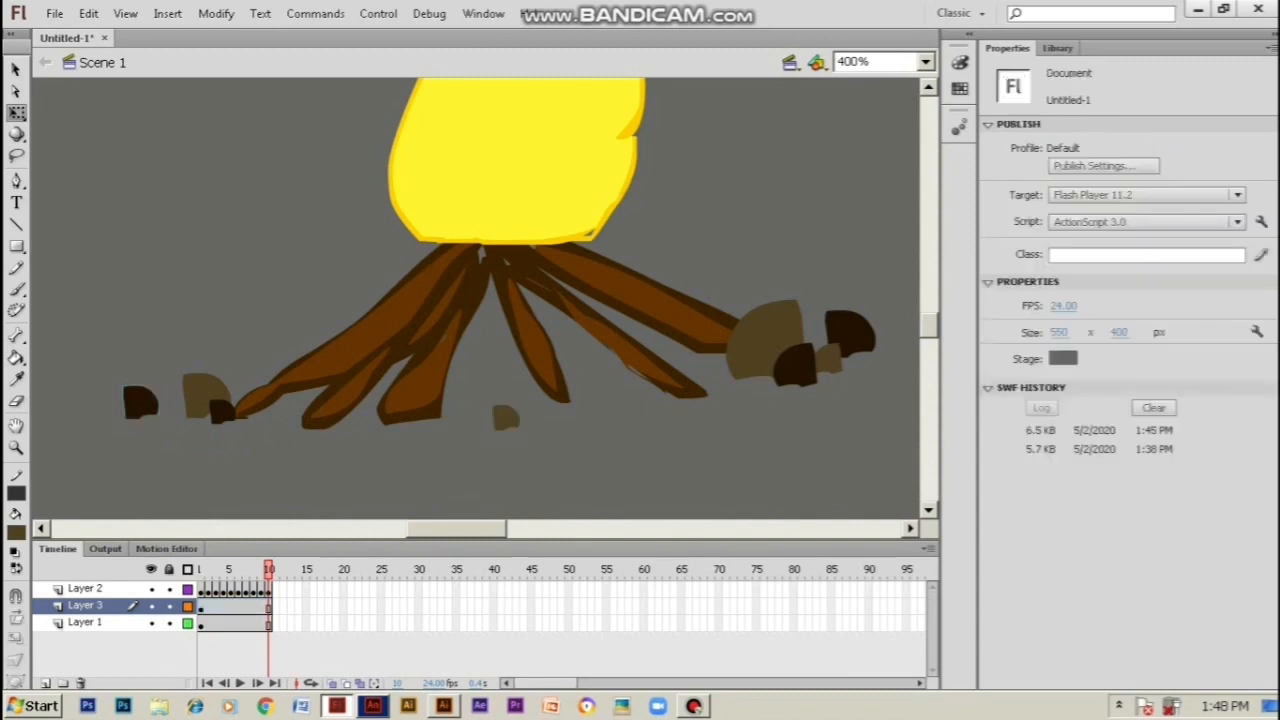
# Add a new layer beneath the firewood layer and draw a large muted brown oval under the logs
pyautogui.click(86, 623)
pyautogui.click(45, 684)
pyautogui.moveTo(86, 623); pyautogui.dragTo(86, 649)
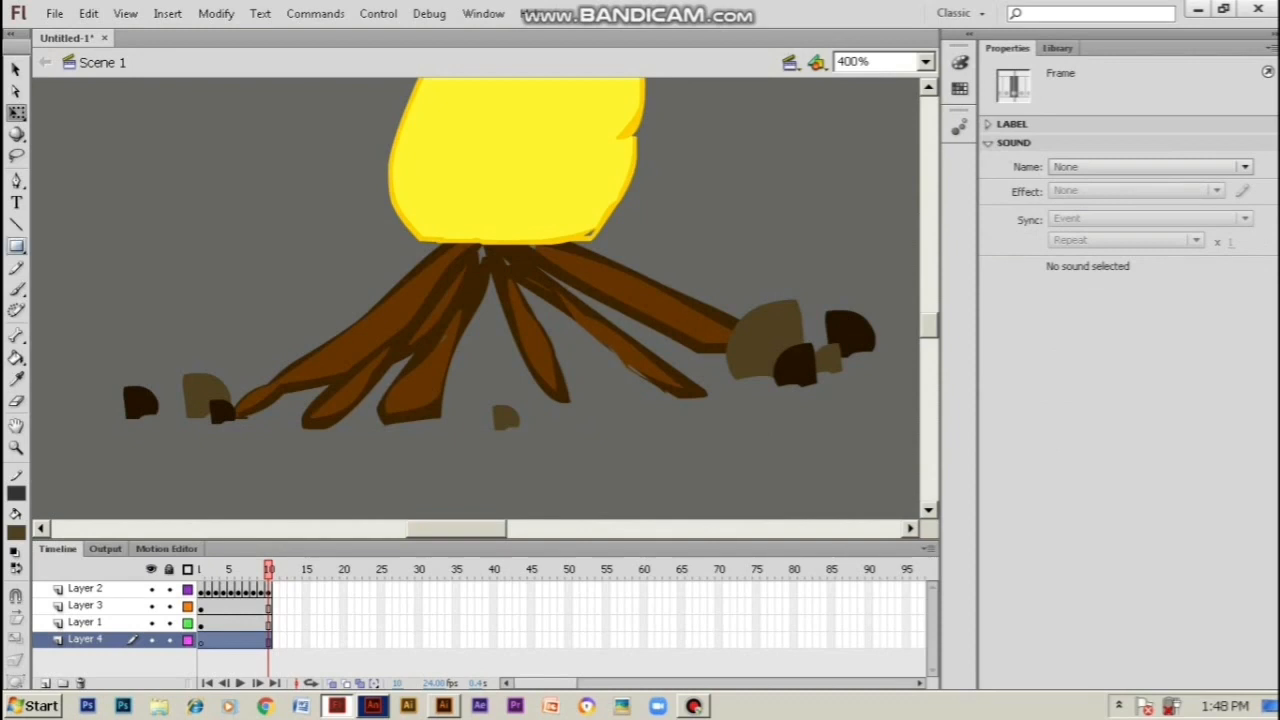
pyautogui.click(16, 246)
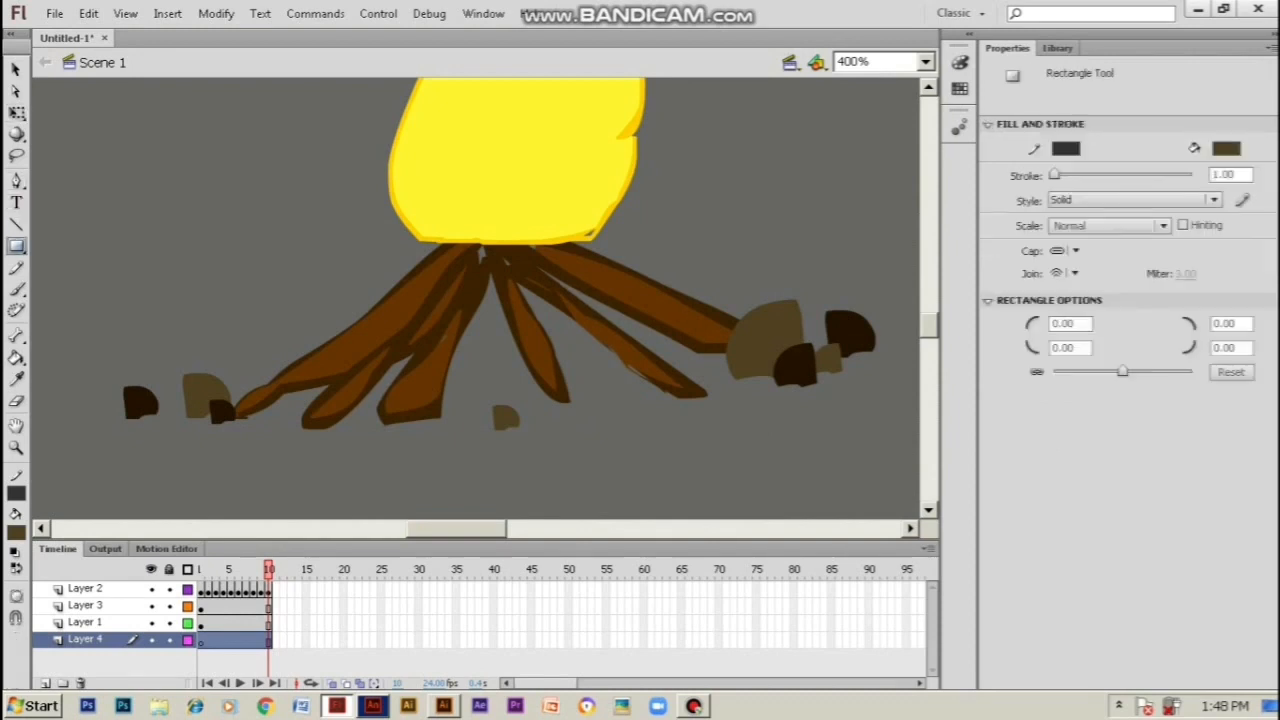
pyautogui.moveTo(16, 246); pyautogui.dragTo(100, 266)
pyautogui.moveTo(265, 217); pyautogui.dragTo(714, 470)
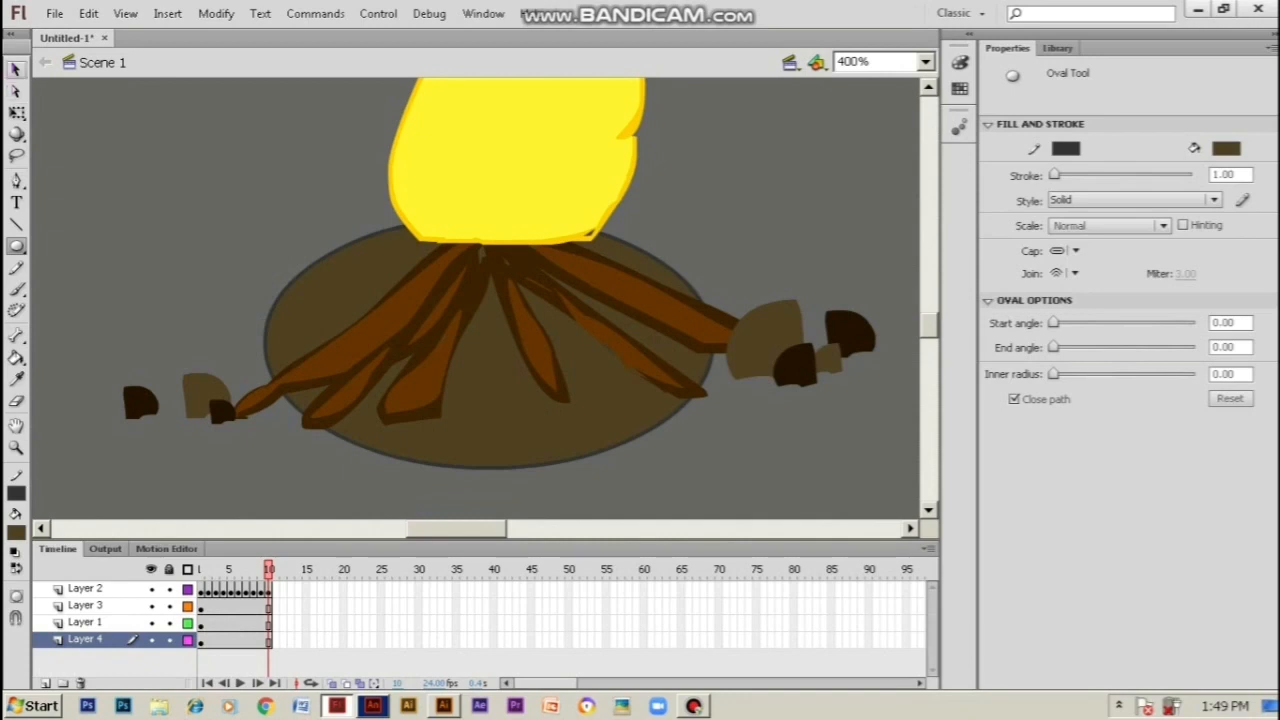
# Sample the dark brown from a stone and fill the ground oval with it
pyautogui.click(16, 68)
pyautogui.click(16, 356)
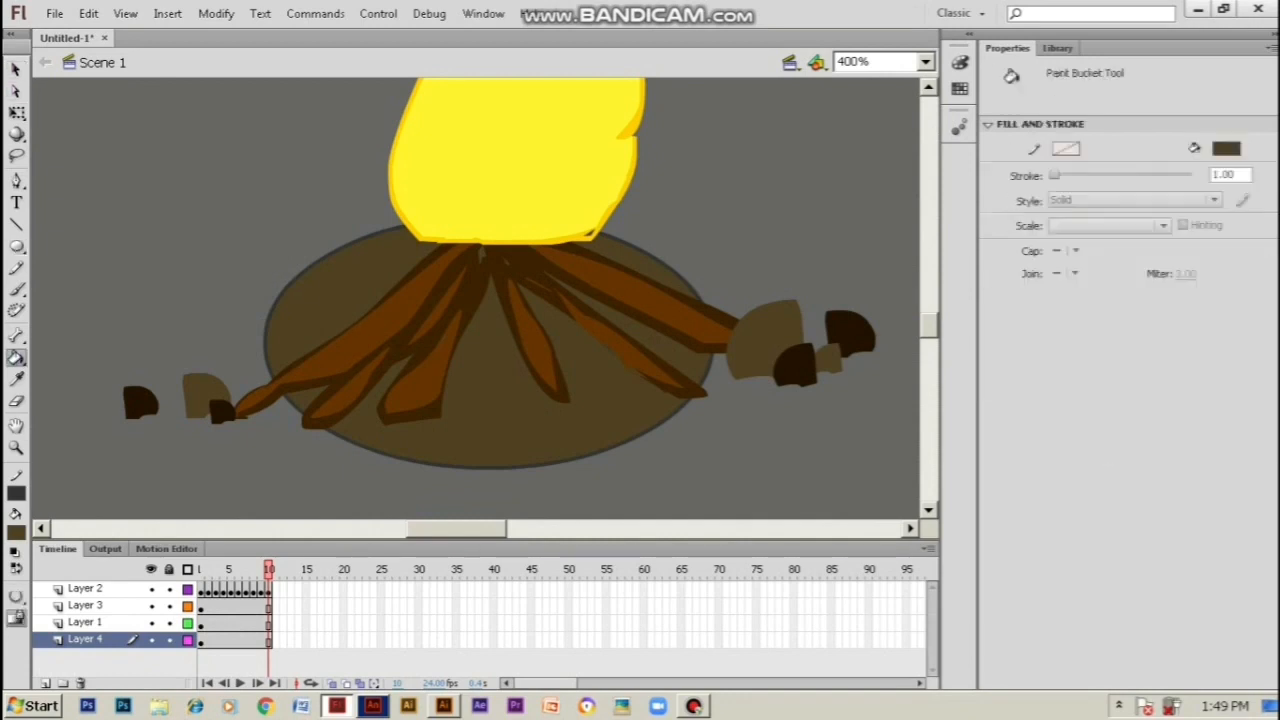
pyautogui.click(16, 358)
pyautogui.click(16, 379)
pyautogui.click(16, 379)
pyautogui.click(16, 357)
pyautogui.click(530, 415)
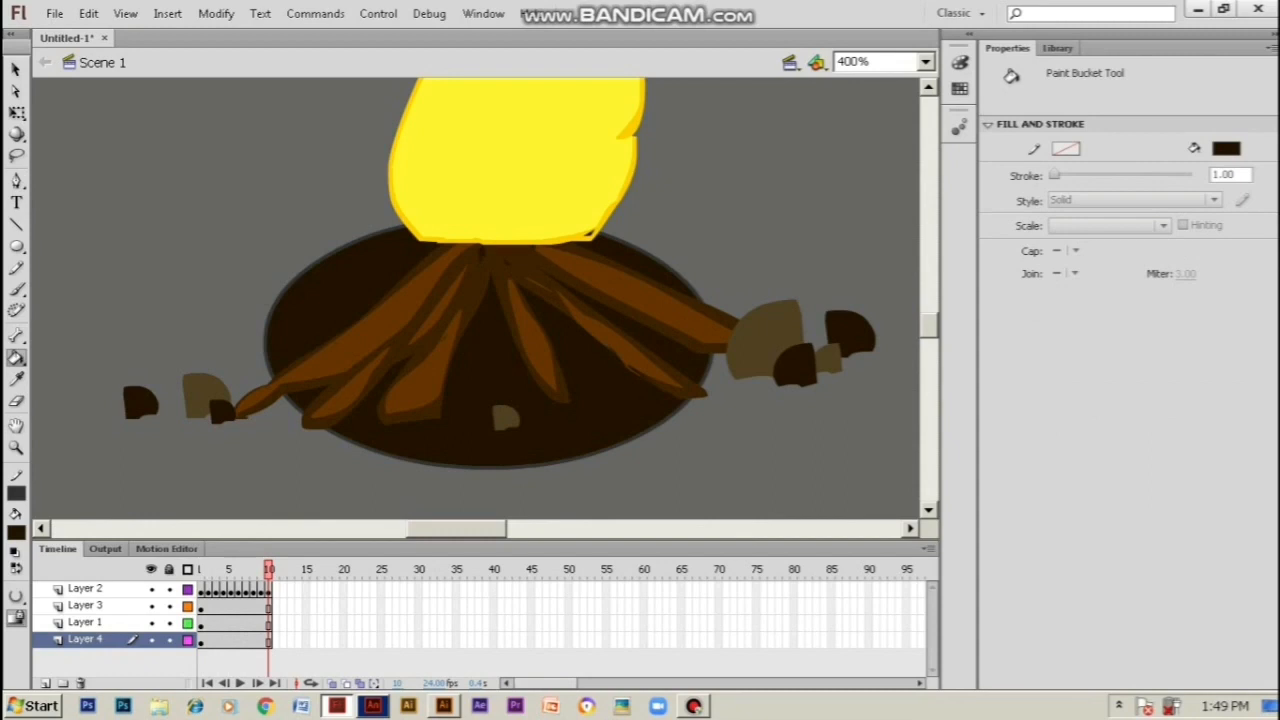
# Lock all layers except the oval's and bend the oval's upper and right edges to follow the firewood's outline
pyautogui.press('v')
pyautogui.click(169, 569)
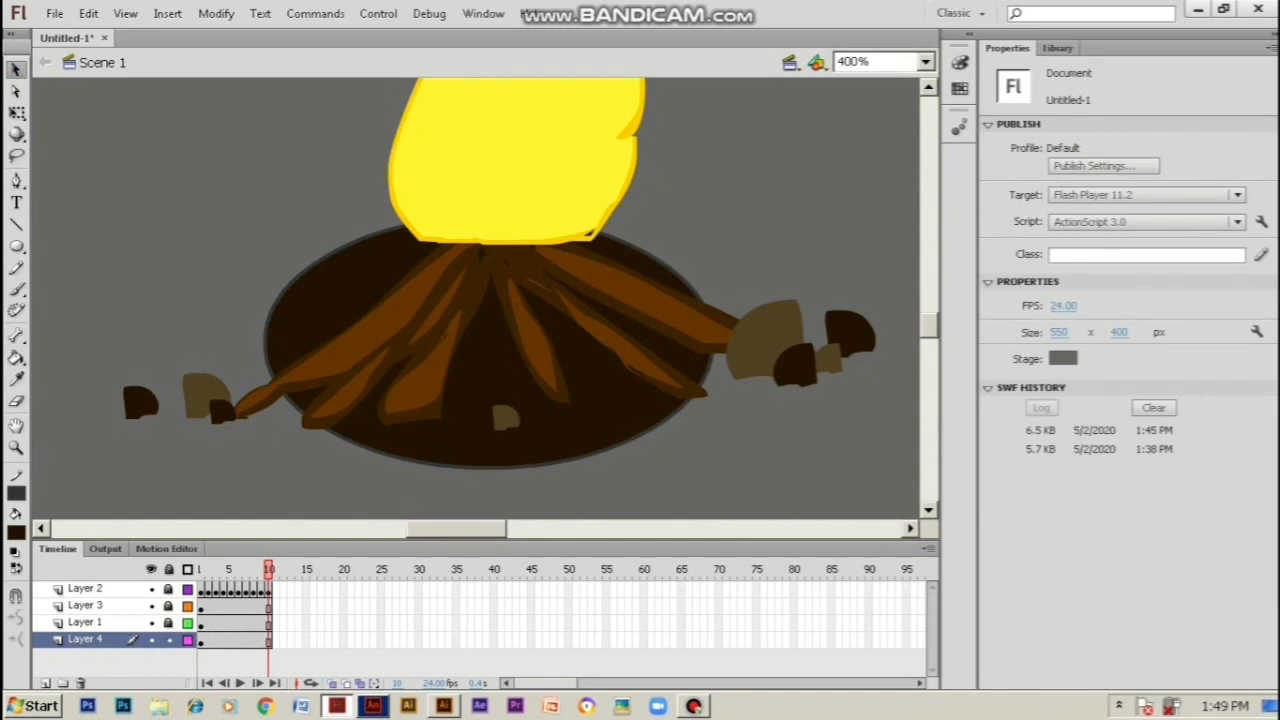
pyautogui.moveTo(322, 268); pyautogui.dragTo(382, 301)
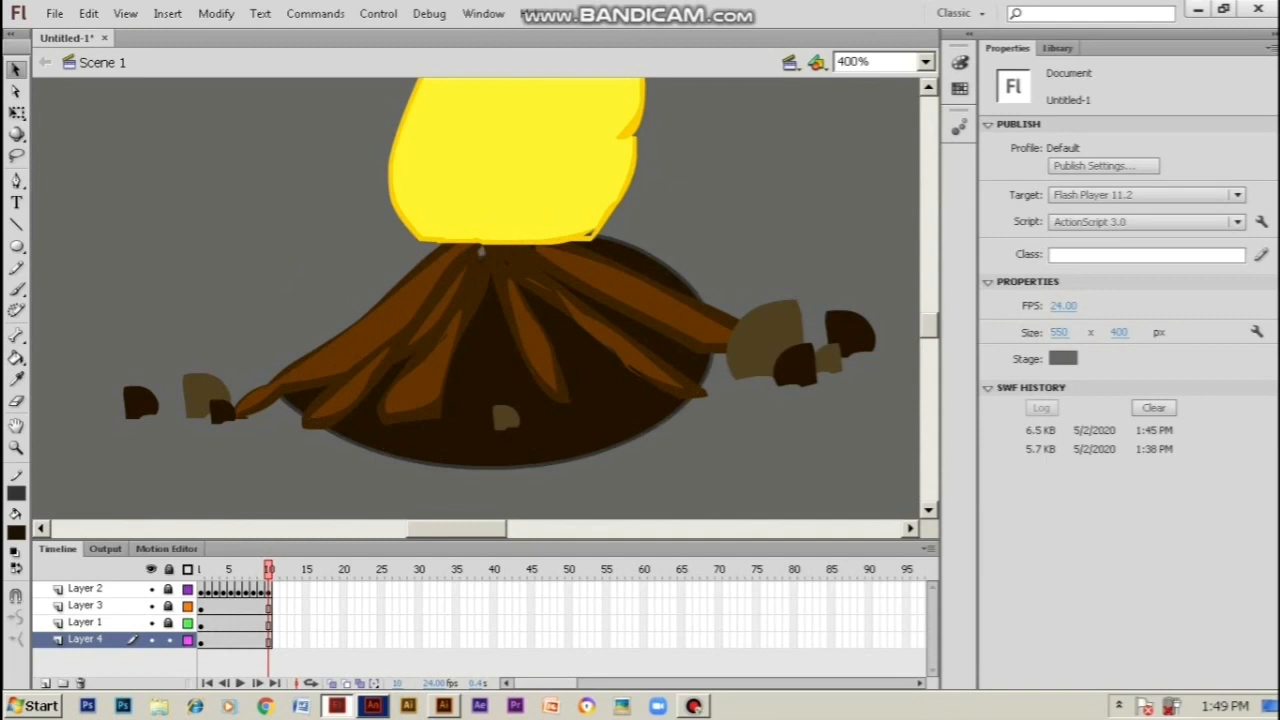
pyautogui.moveTo(668, 270); pyautogui.dragTo(641, 299)
pyautogui.moveTo(691, 366); pyautogui.dragTo(742, 349)
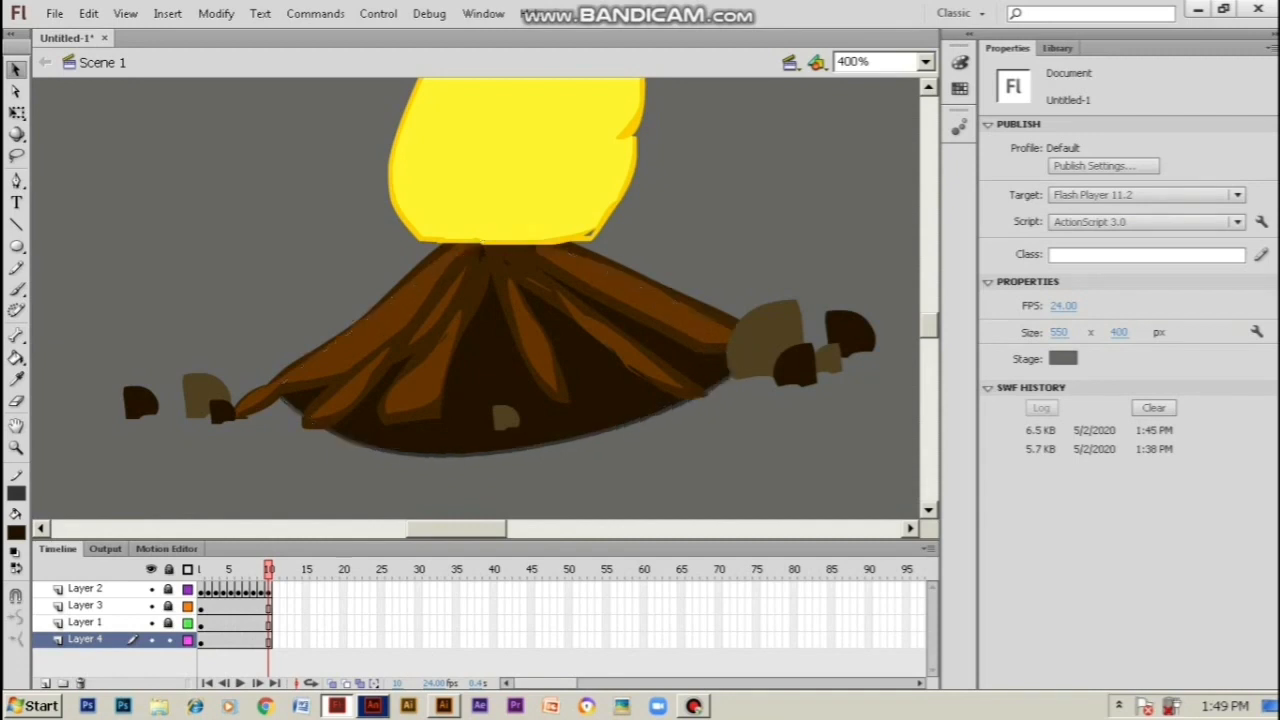
# Bend the dark ground patch's lower edge up between the logs to follow the firewood, and delete the patch's outline
pyautogui.moveTo(450, 456); pyautogui.dragTo(436, 406)
pyautogui.moveTo(633, 382); pyautogui.dragTo(638, 393)
pyautogui.moveTo(520, 406); pyautogui.dragTo(519, 389)
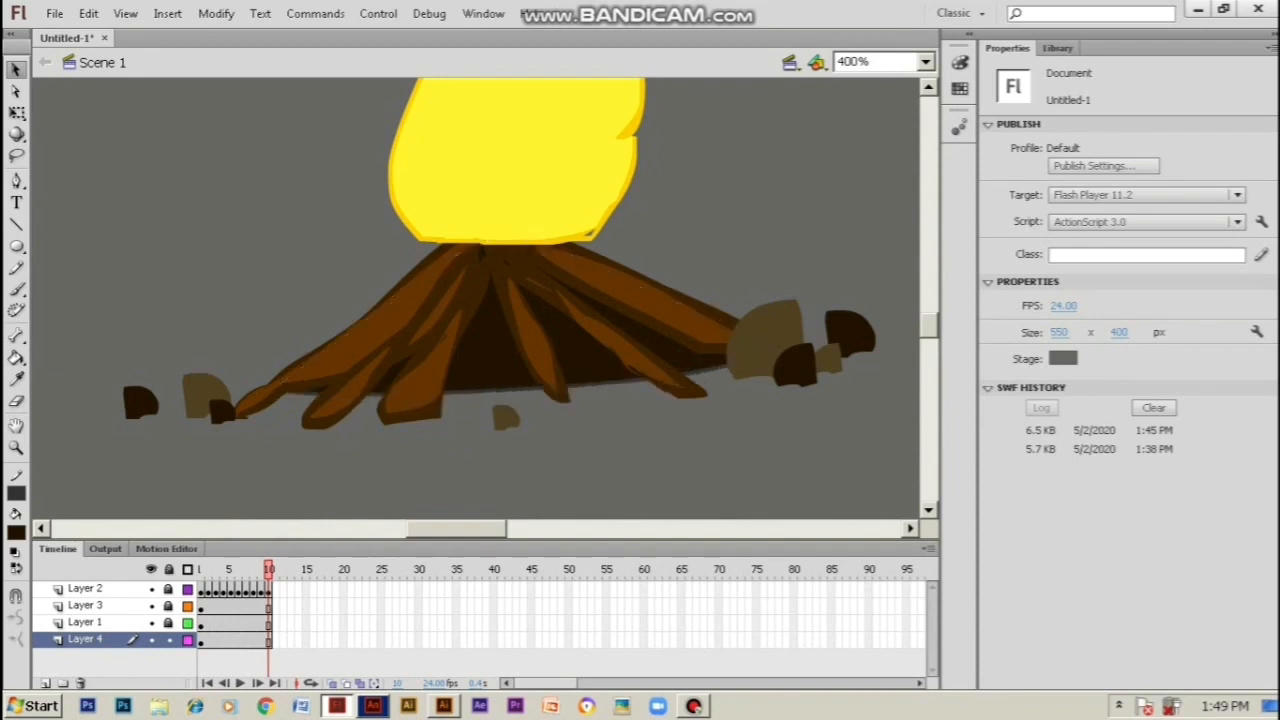
pyautogui.moveTo(632, 381); pyautogui.dragTo(637, 395)
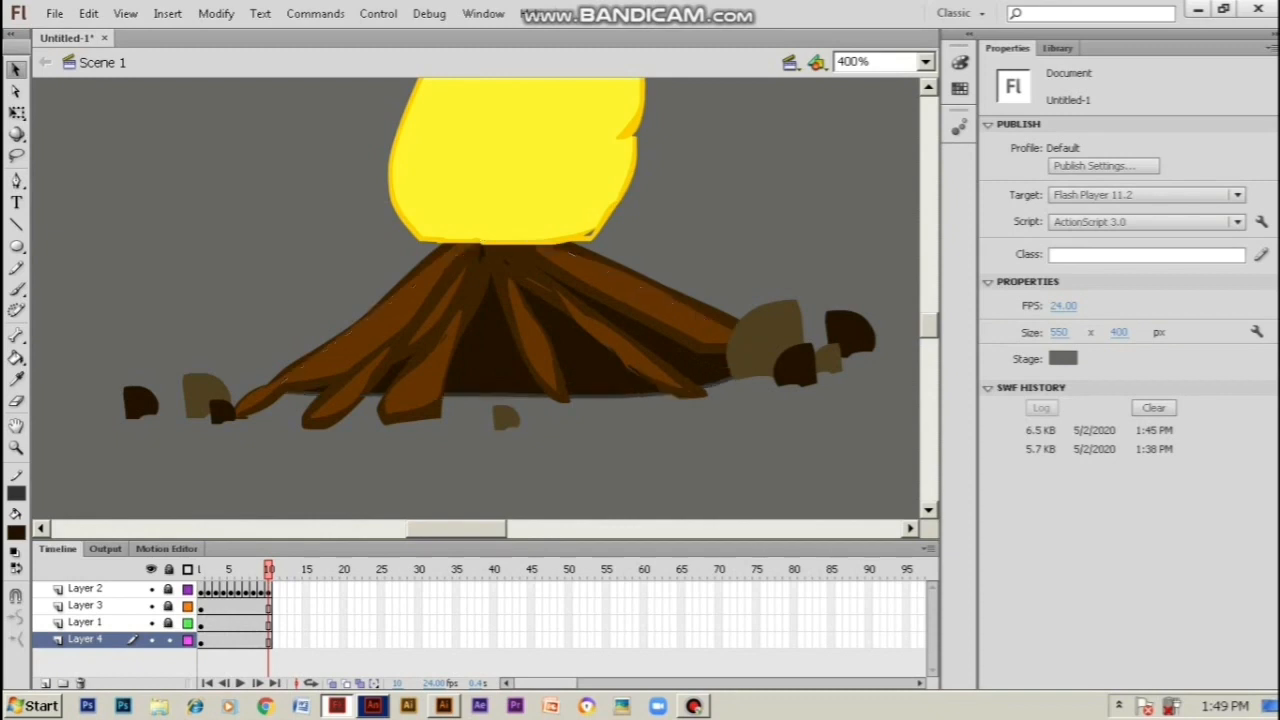
pyautogui.moveTo(500, 395); pyautogui.dragTo(532, 359)
pyautogui.moveTo(625, 376); pyautogui.dragTo(588, 400)
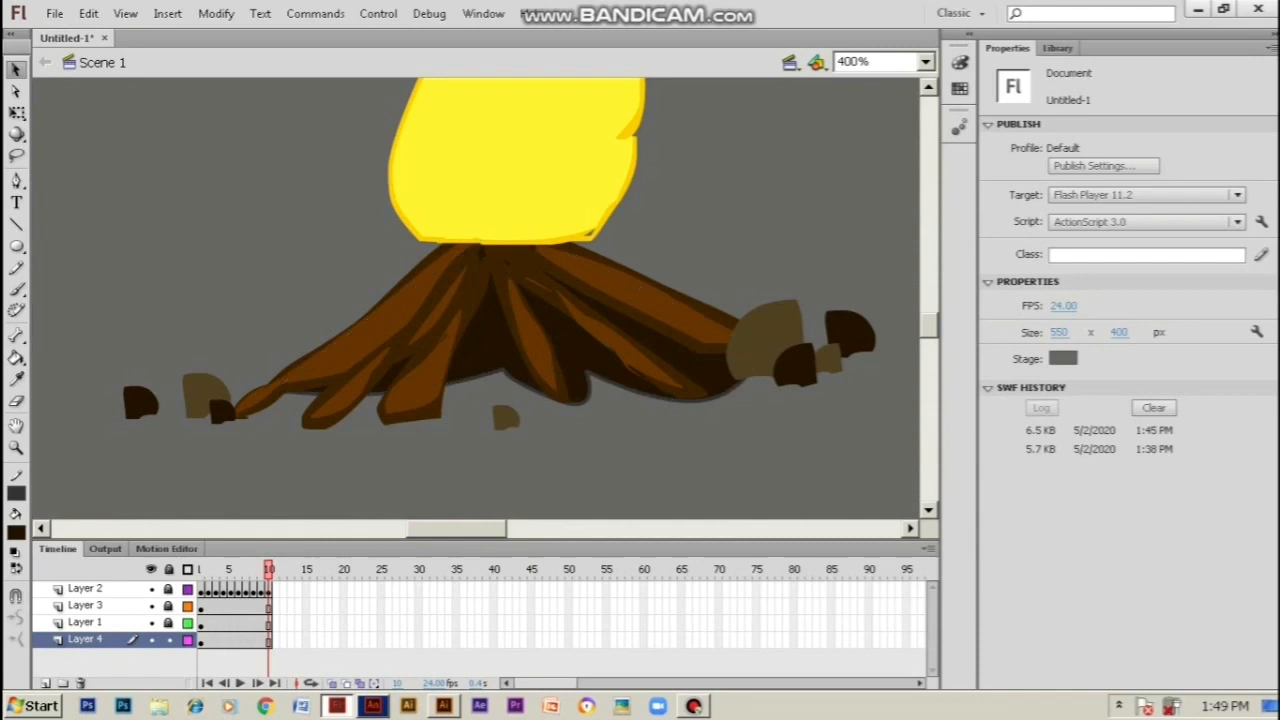
pyautogui.click(588, 400)
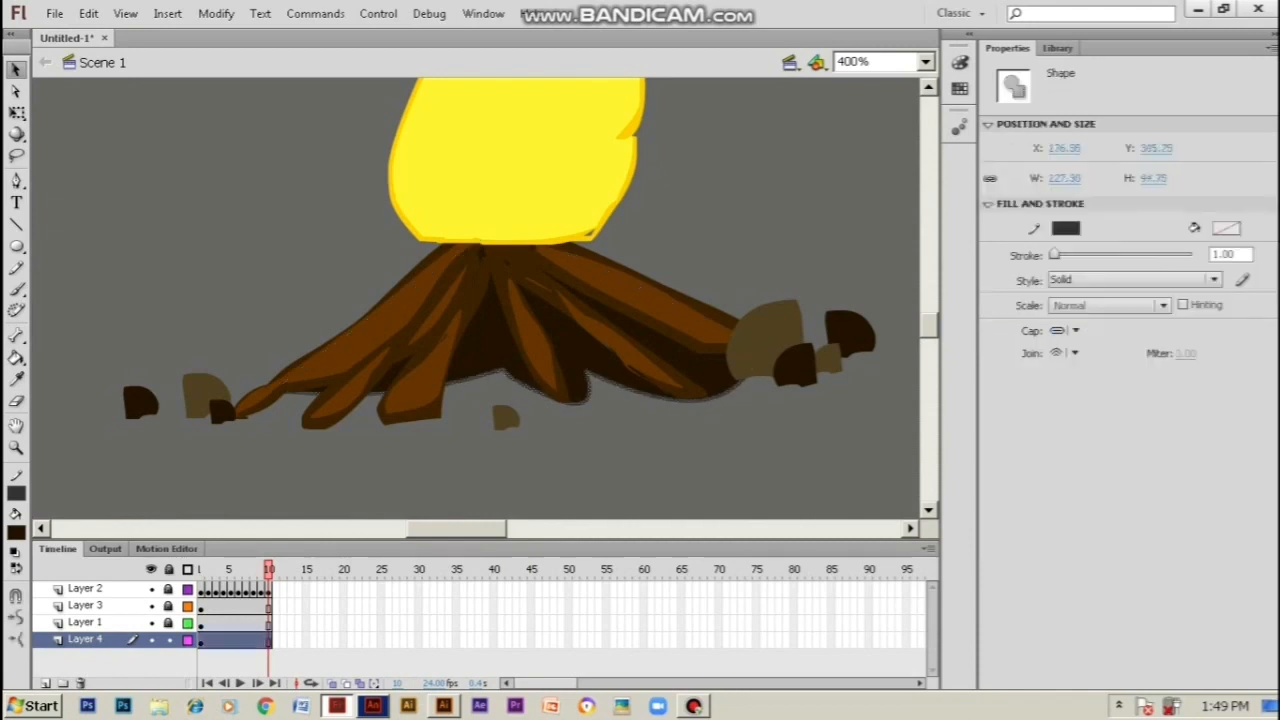
pyautogui.press('Delete')
# Preview the campfire animation as a test movie, close the preview, and replay it on the timeline
pyautogui.hotkey('ctrl', '-')
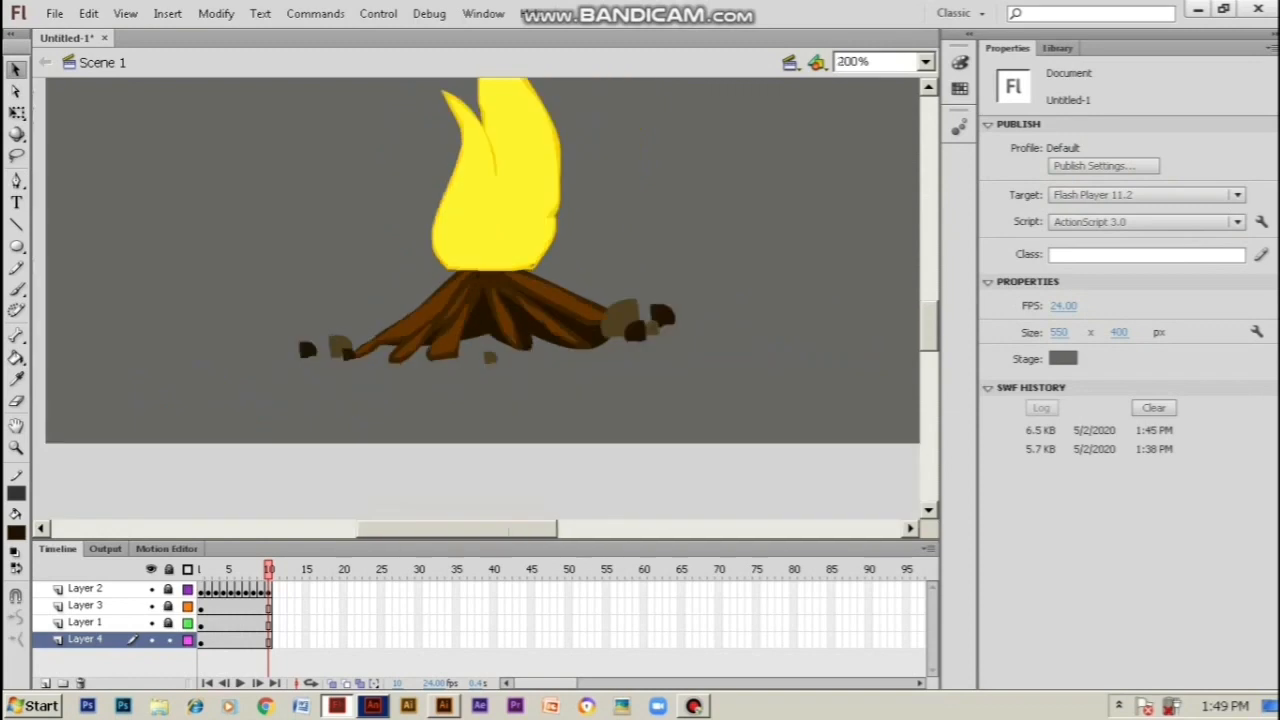
pyautogui.moveTo(545, 300); pyautogui.dragTo(526, 424)
pyautogui.hotkey('ctrl', 'Return')
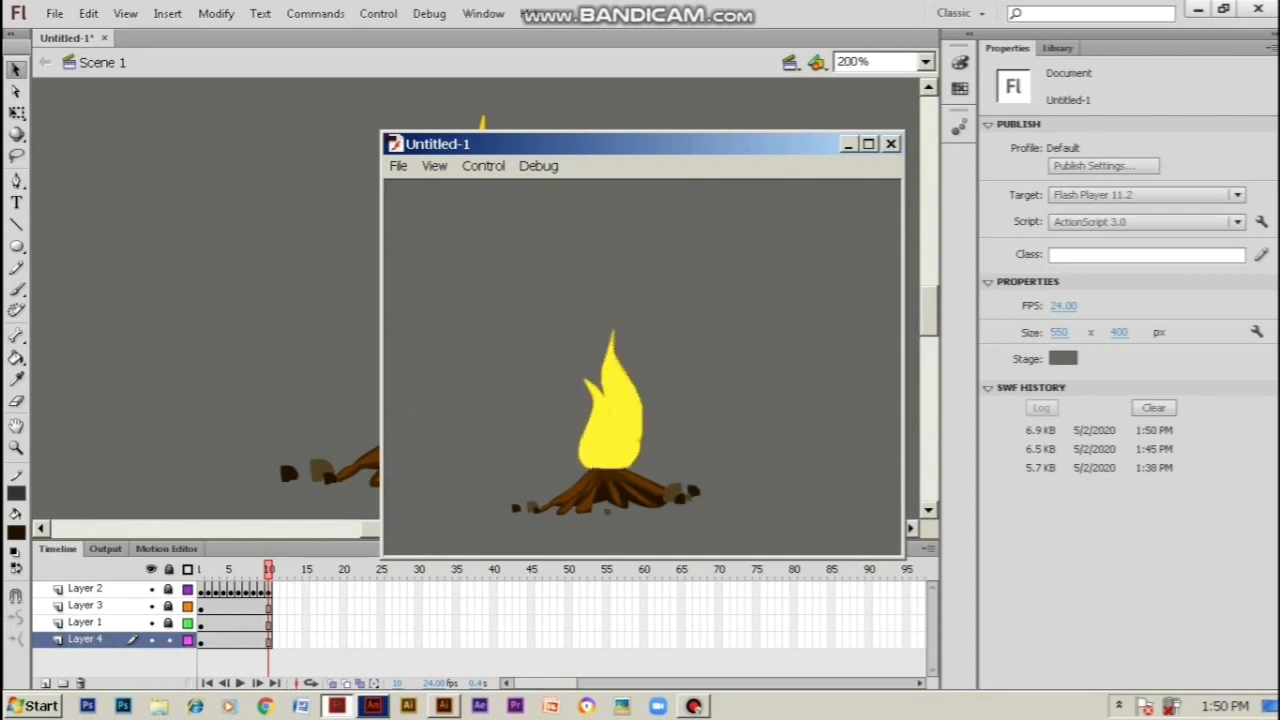
pyautogui.click(890, 143)
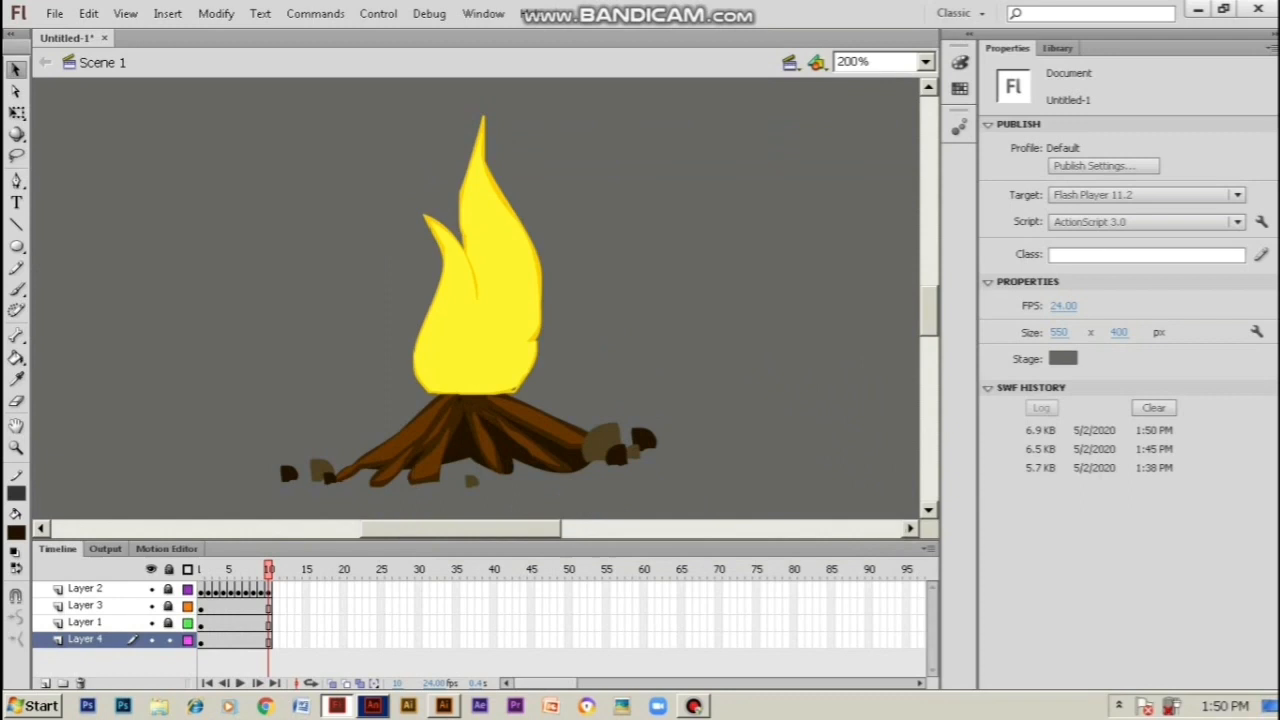
pyautogui.moveTo(530, 300); pyautogui.dragTo(506, 350)
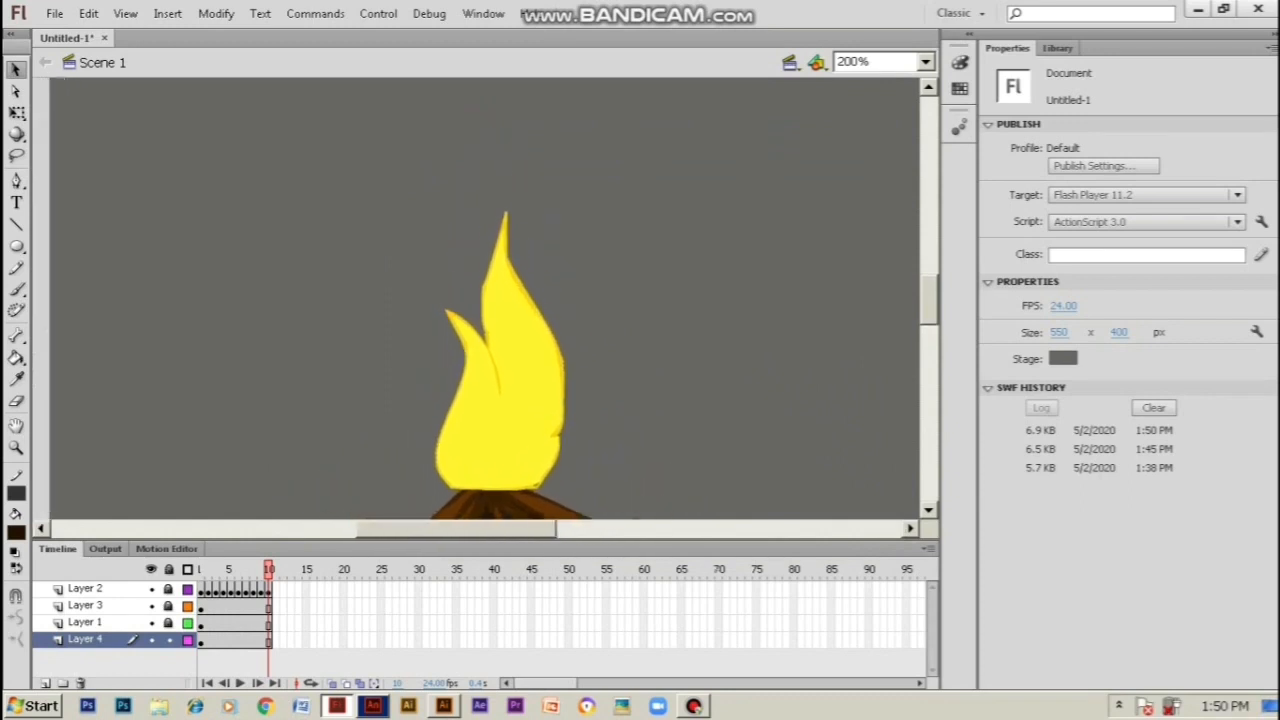
pyautogui.press('Return')
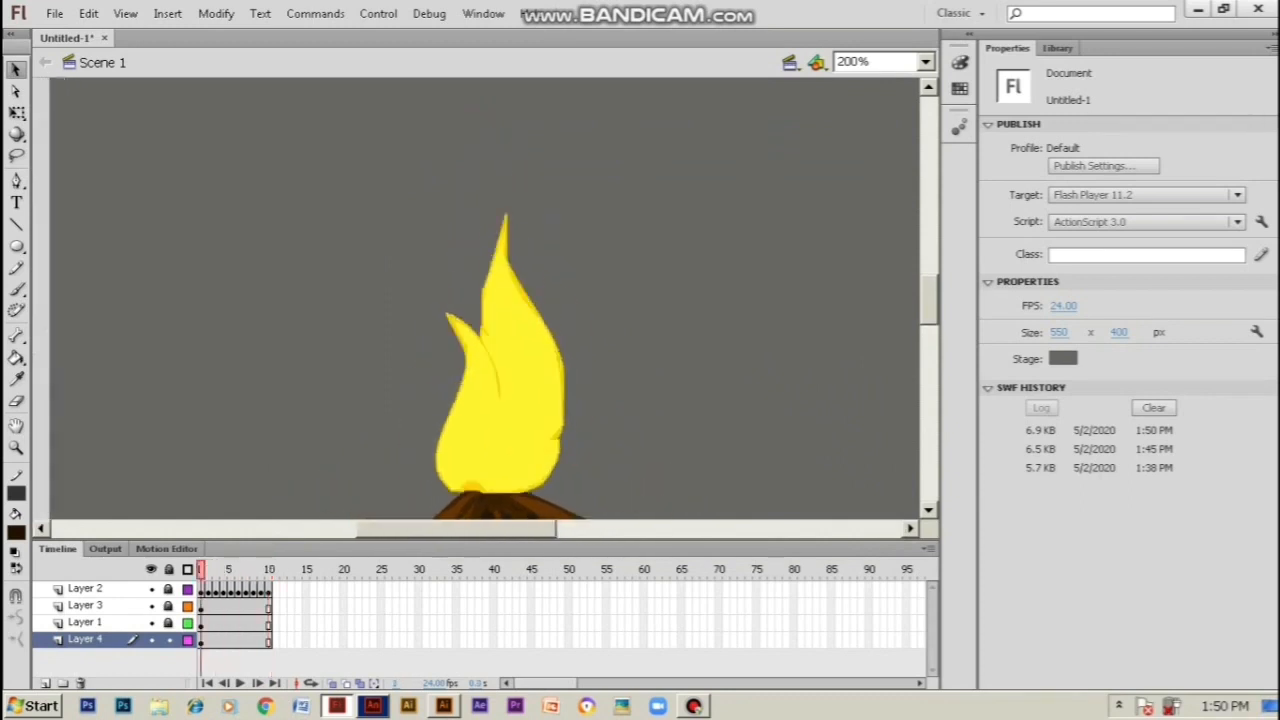
# Add a new layer above the flame layer and sample the flame's yellow as the Brush color
pyautogui.click(45, 683)
pyautogui.moveTo(506, 270); pyautogui.dragTo(444, 397)
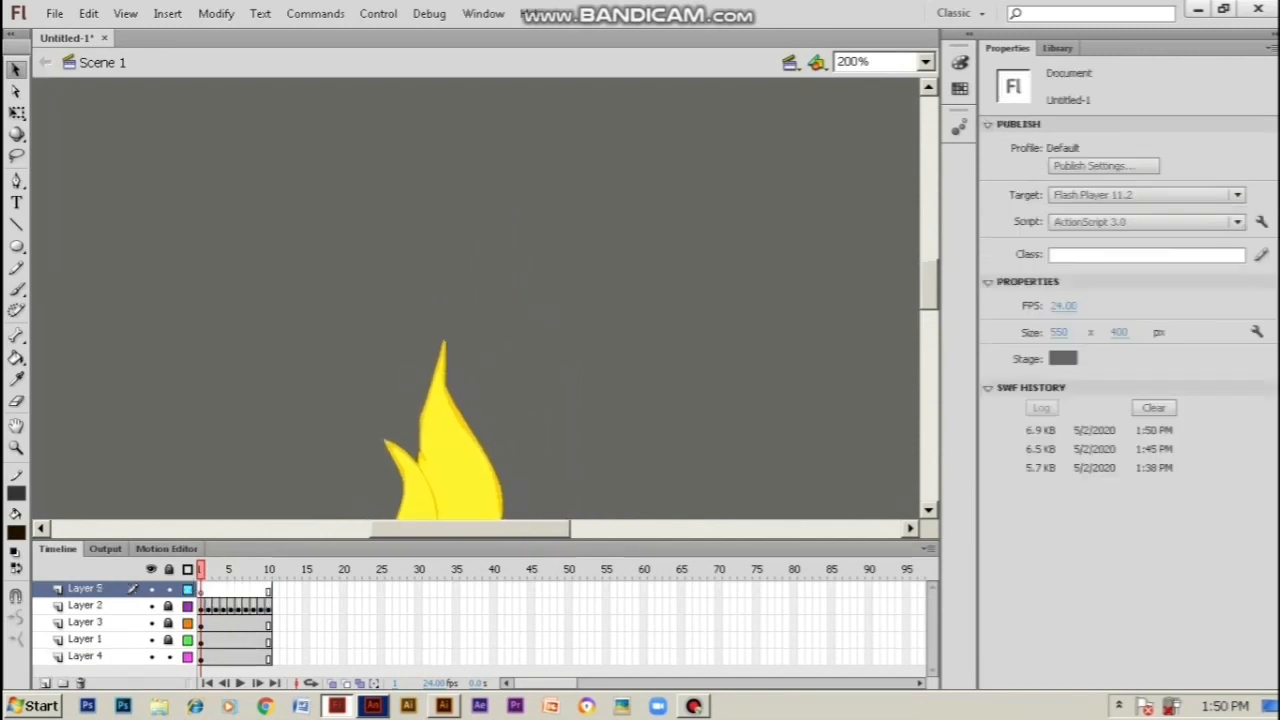
pyautogui.click(16, 288)
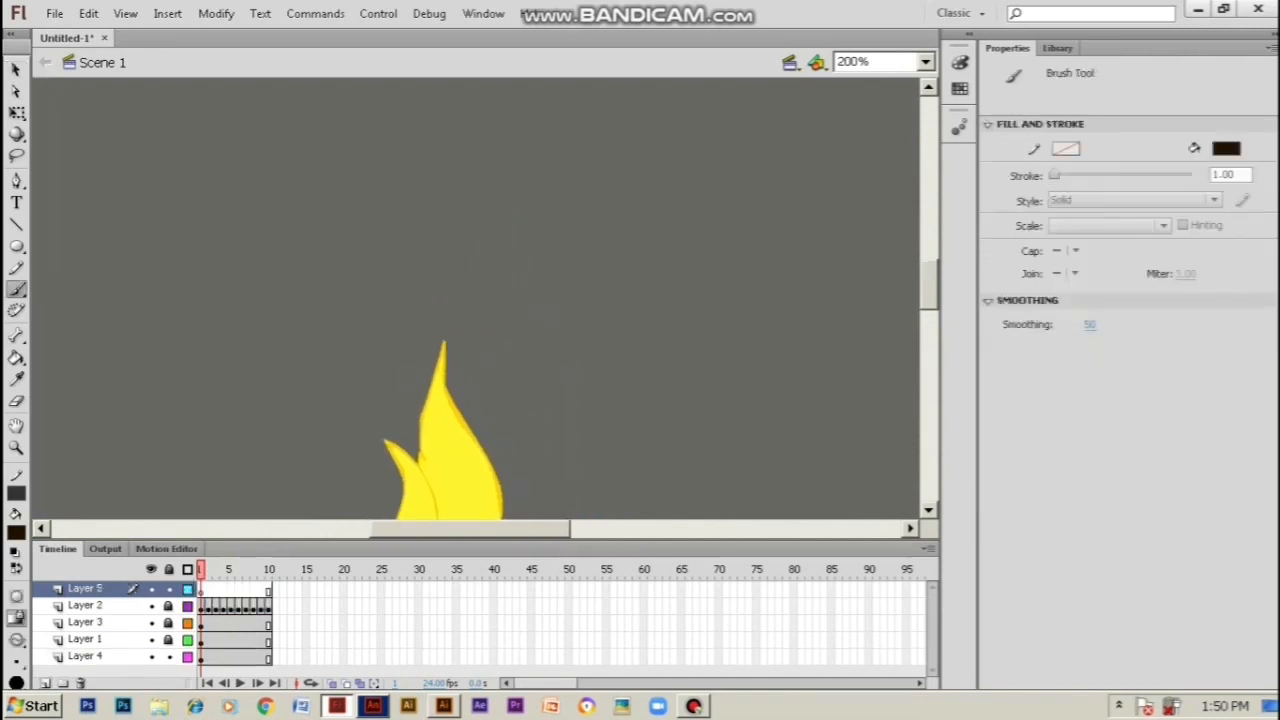
pyautogui.press('i')
pyautogui.click(455, 460)
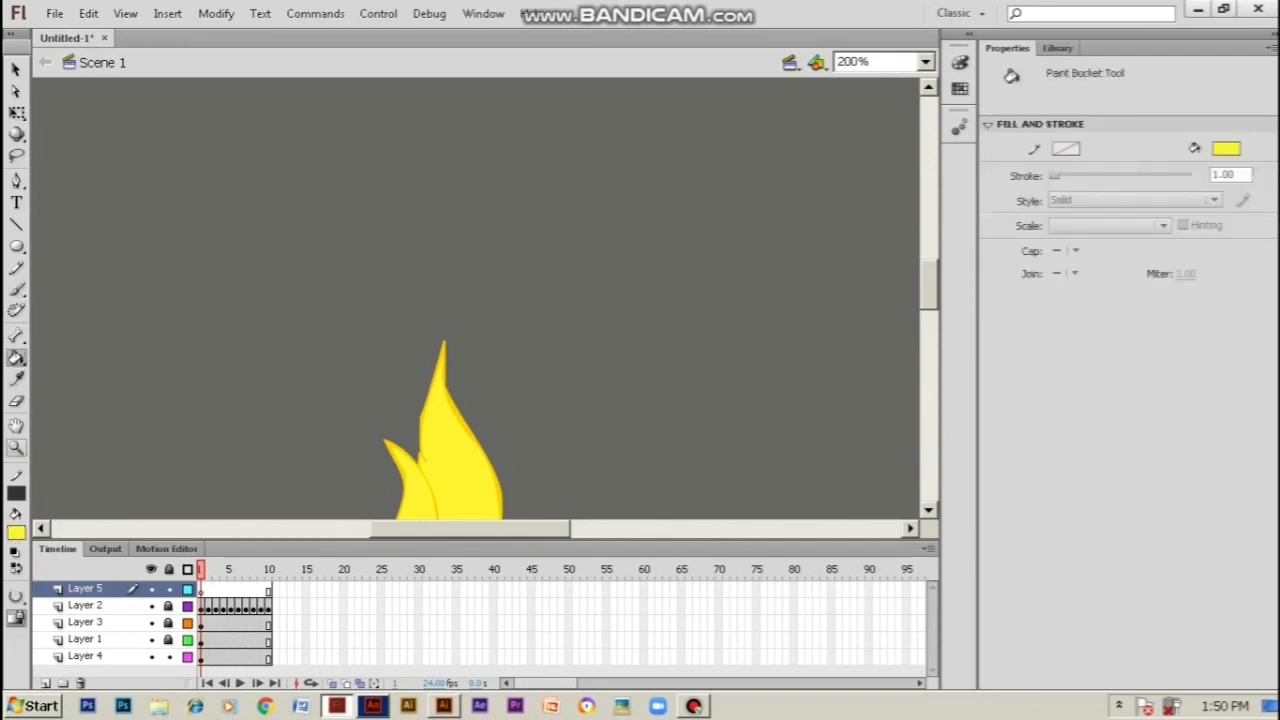
pyautogui.click(16, 289)
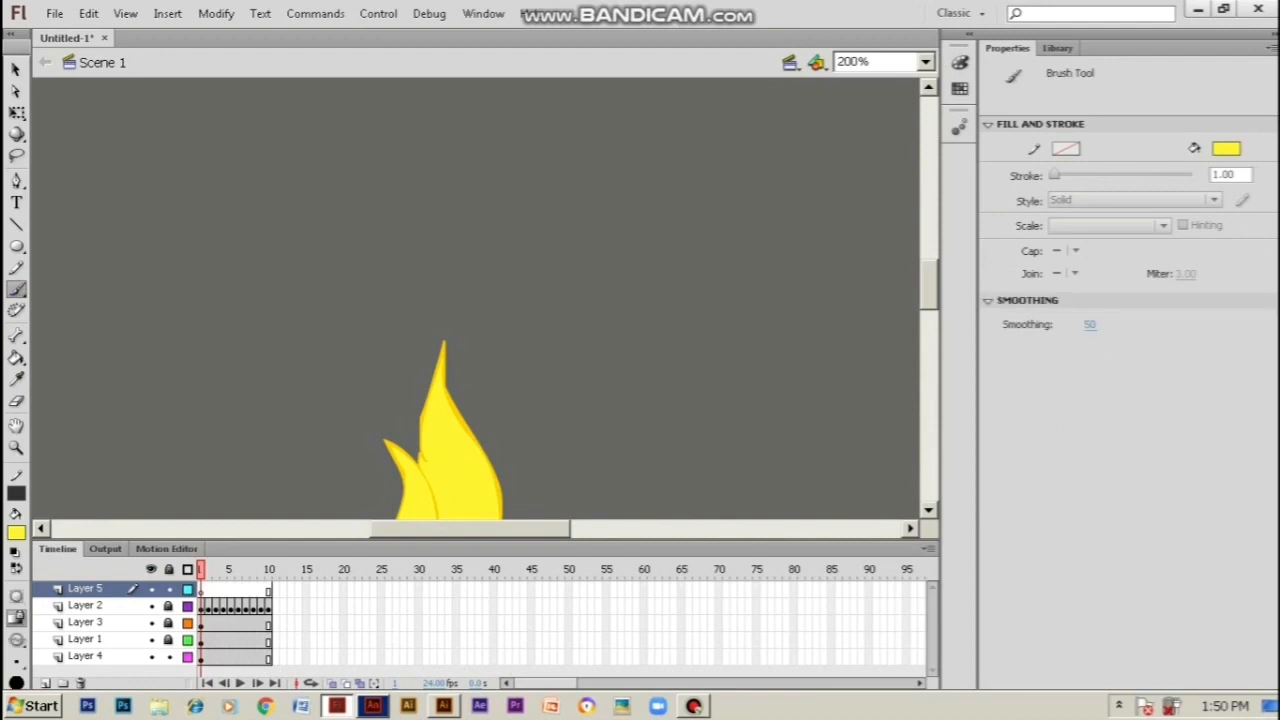
# Brush the outlines of seven small rounded sparks of varying size rising above the flame tips in frame 1
pyautogui.moveTo(420, 284)
pyautogui.mouseDown()
pyautogui.moveTo(407, 306)
pyautogui.moveTo(423, 320)
pyautogui.moveTo(424, 285)
pyautogui.mouseUp()
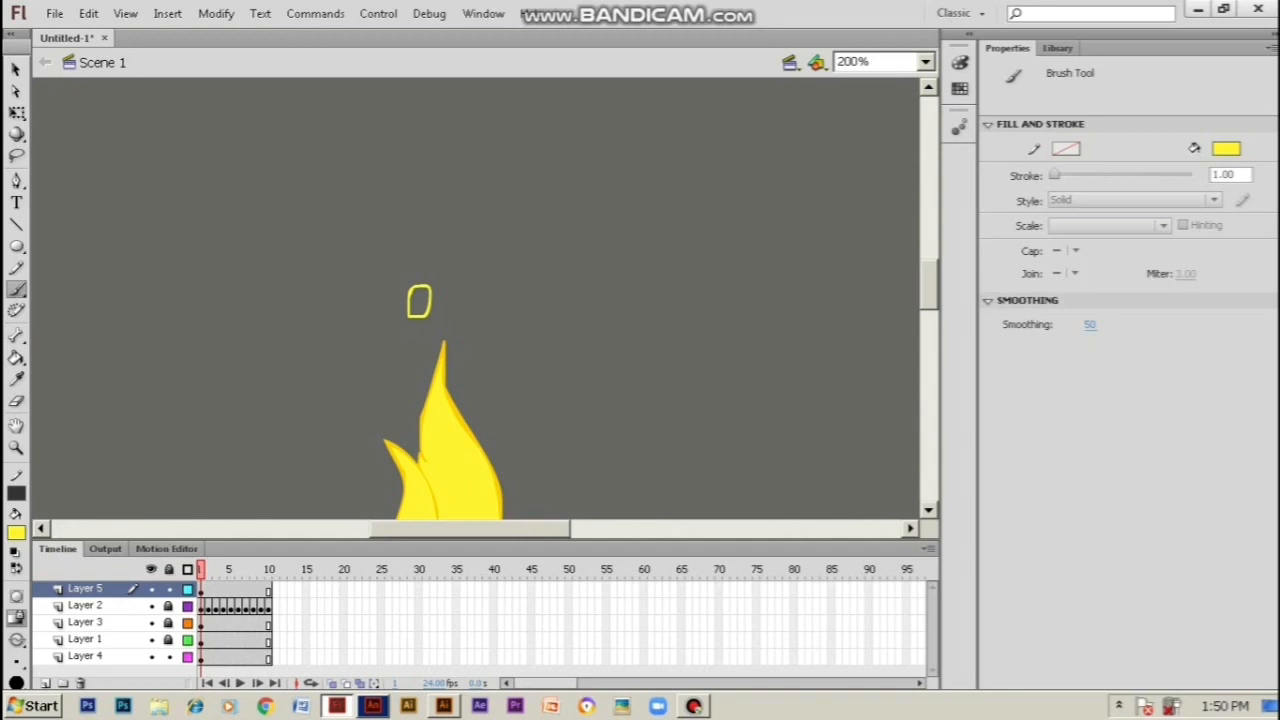
pyautogui.moveTo(395, 376)
pyautogui.mouseDown()
pyautogui.moveTo(381, 391)
pyautogui.moveTo(405, 408)
pyautogui.moveTo(408, 372)
pyautogui.moveTo(375, 362)
pyautogui.moveTo(382, 352)
pyautogui.mouseUp()
pyautogui.moveTo(448, 254)
pyautogui.mouseDown()
pyautogui.moveTo(436, 251)
pyautogui.moveTo(445, 271)
pyautogui.moveTo(449, 252)
pyautogui.moveTo(411, 219)
pyautogui.mouseUp()
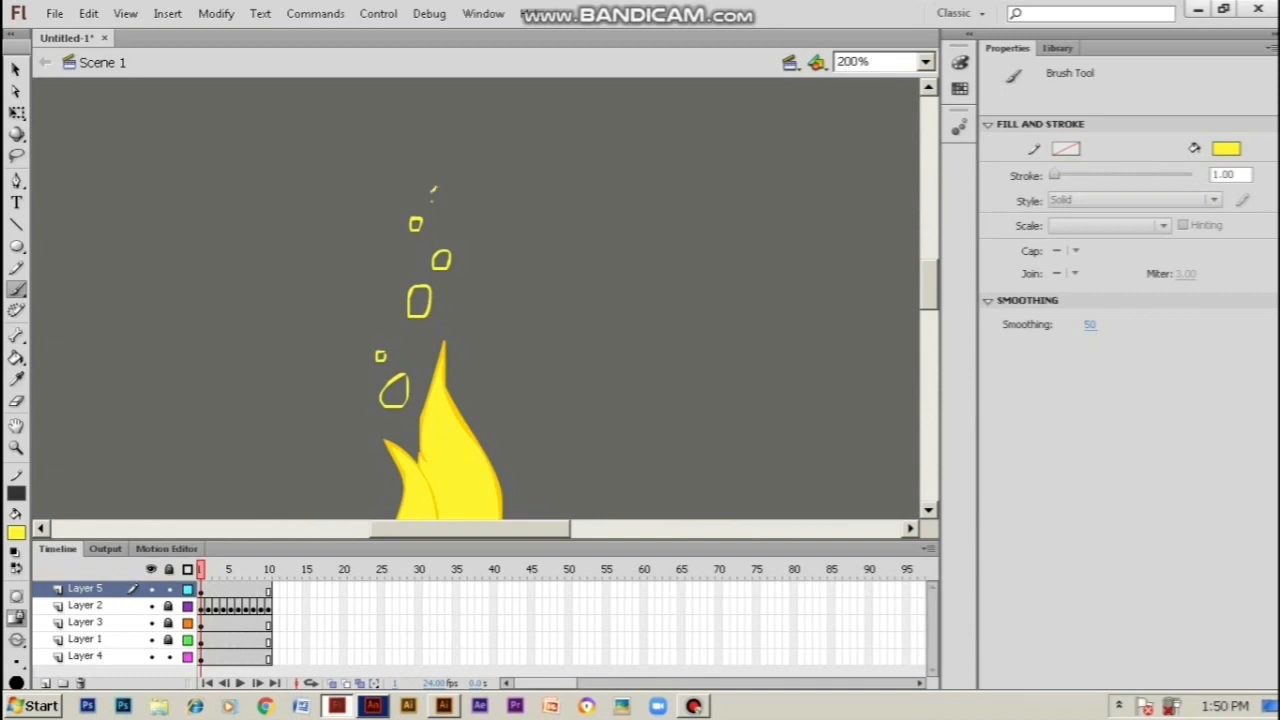
pyautogui.moveTo(432, 197); pyautogui.dragTo(437, 193)
pyautogui.moveTo(462, 305)
pyautogui.mouseDown()
pyautogui.moveTo(456, 322)
pyautogui.moveTo(468, 326)
pyautogui.moveTo(466, 306)
pyautogui.mouseUp()
# Fill the five larger spark outlines with the flame's yellow using the Paint Bucket
pyautogui.click(17, 358)
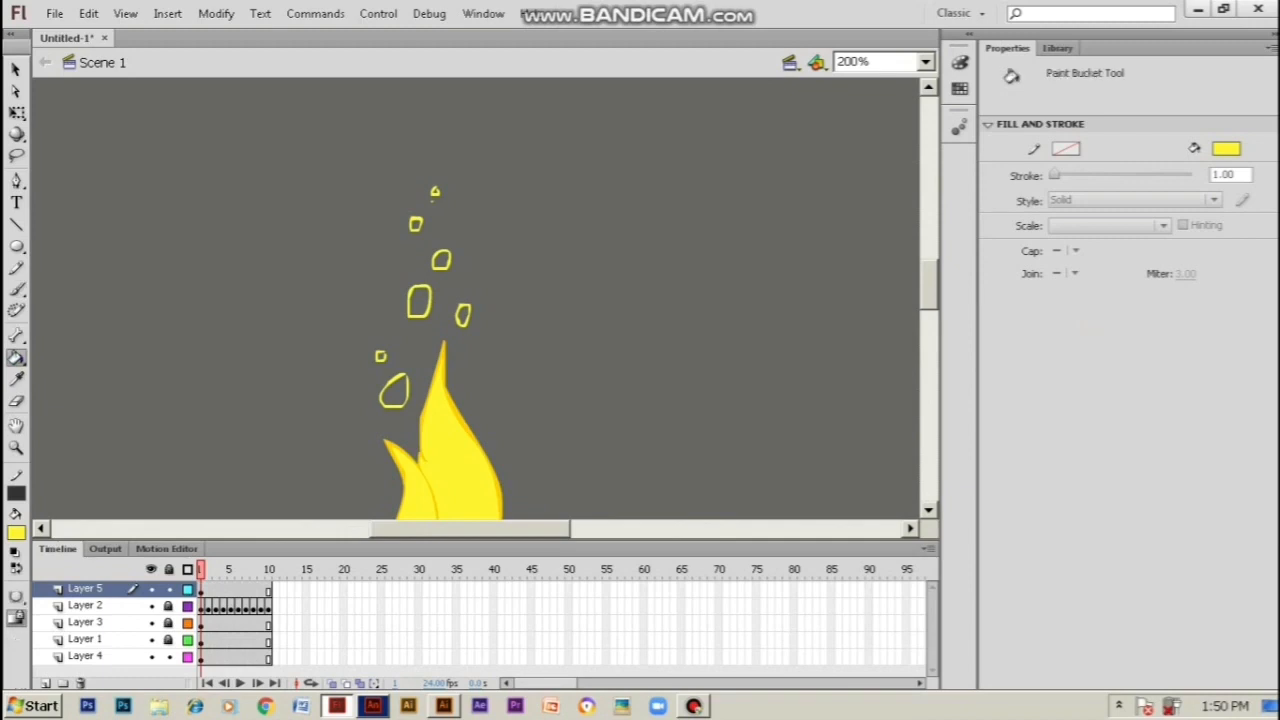
pyautogui.click(394, 392)
pyautogui.click(419, 301)
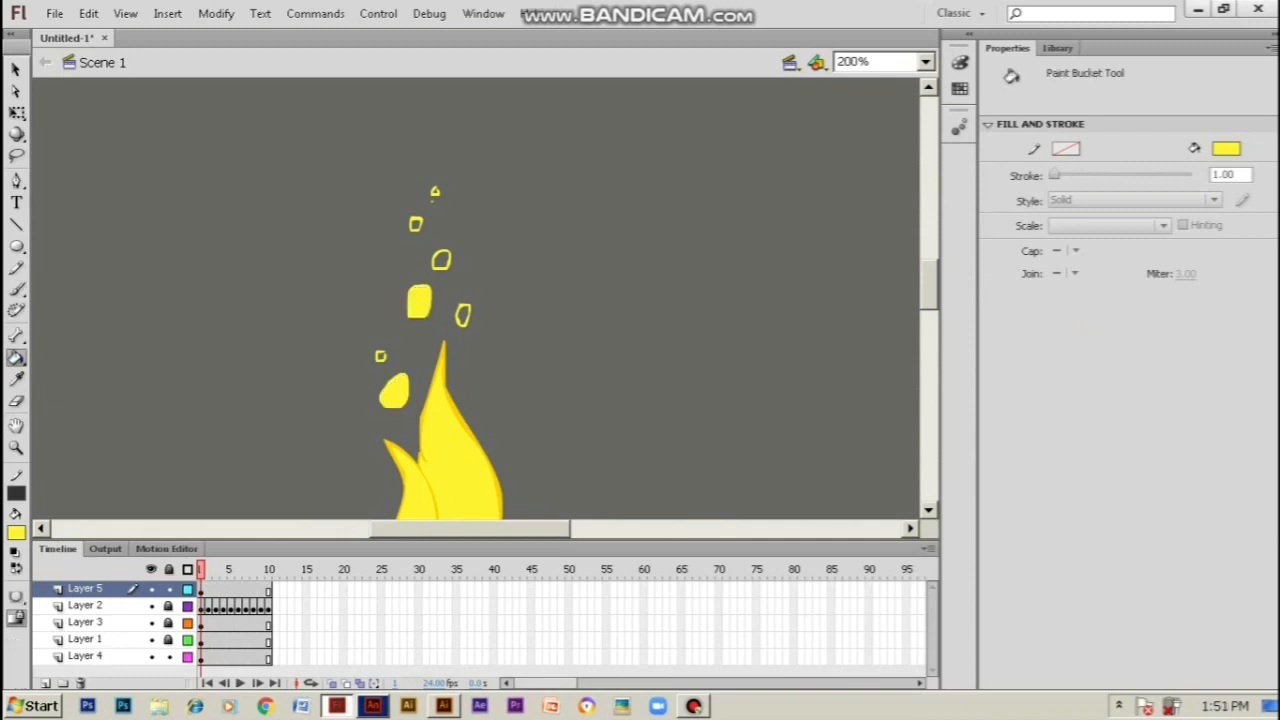
pyautogui.click(441, 260)
pyautogui.click(463, 315)
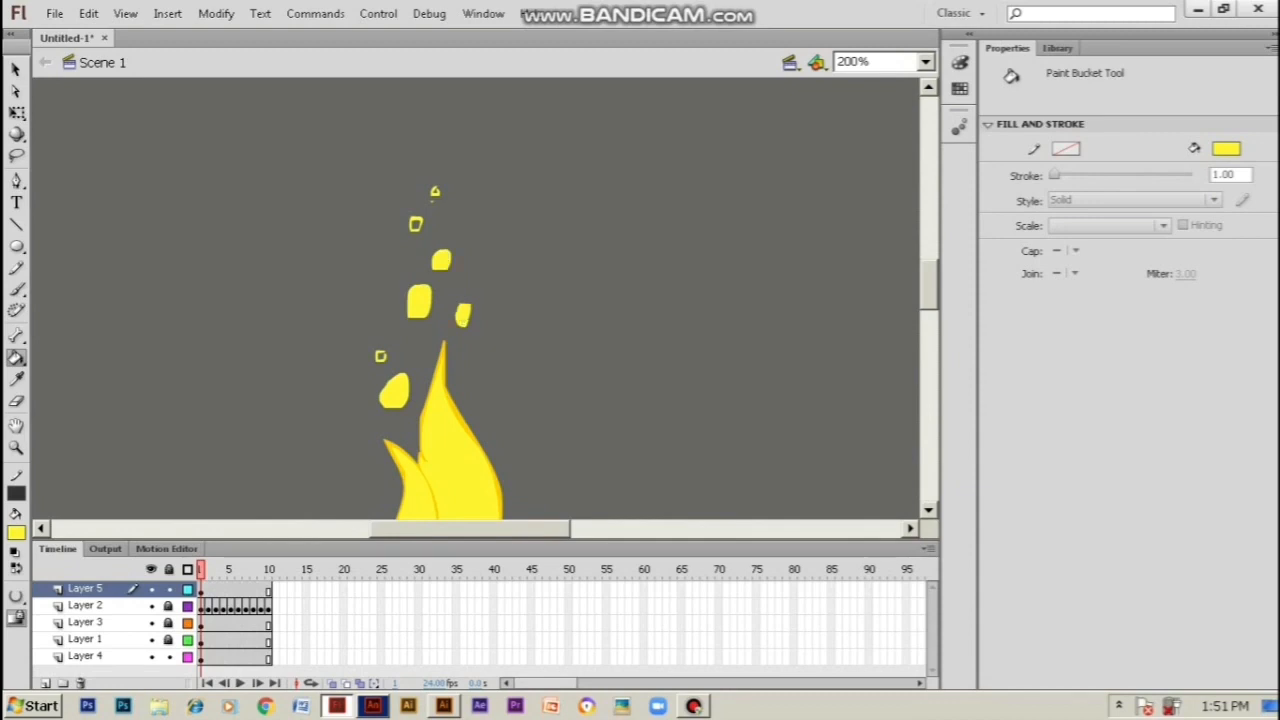
pyautogui.click(416, 224)
# Cover the two remaining hollow sparks with solid yellow brush dabs
pyautogui.press('b')
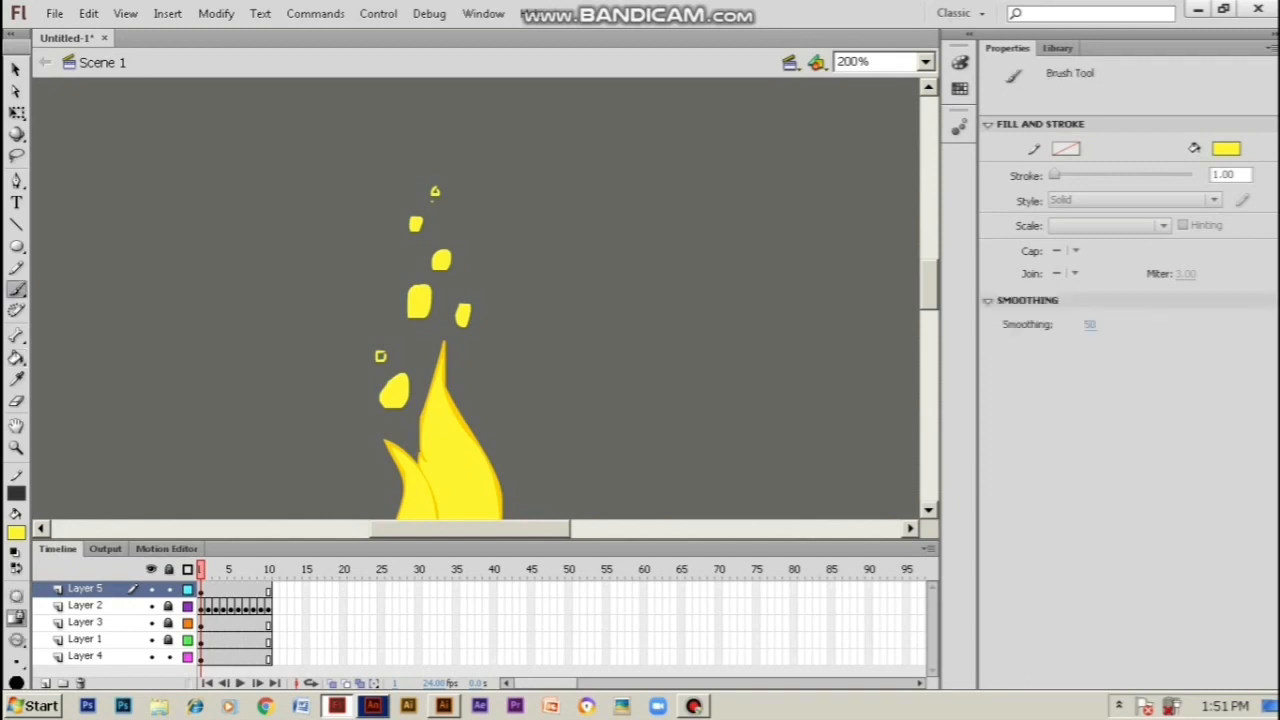
pyautogui.click(16, 662)
pyautogui.click(380, 356)
pyautogui.click(435, 192)
pyautogui.hotkey('ctrl', '-')
pyautogui.hotkey('ctrl', '=')
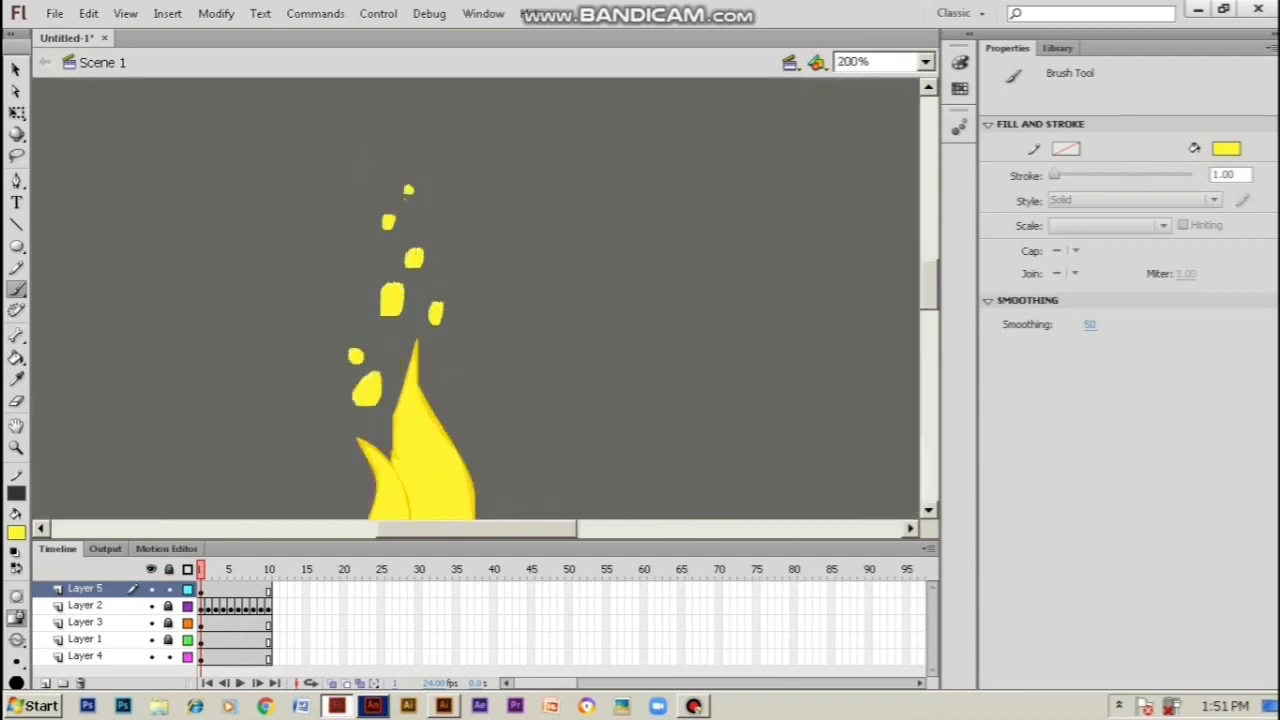
# Insert a blank keyframe at frame 2 of the spark layer and turn on onion skinning limited to the adjacent frames
pyautogui.press('F7')
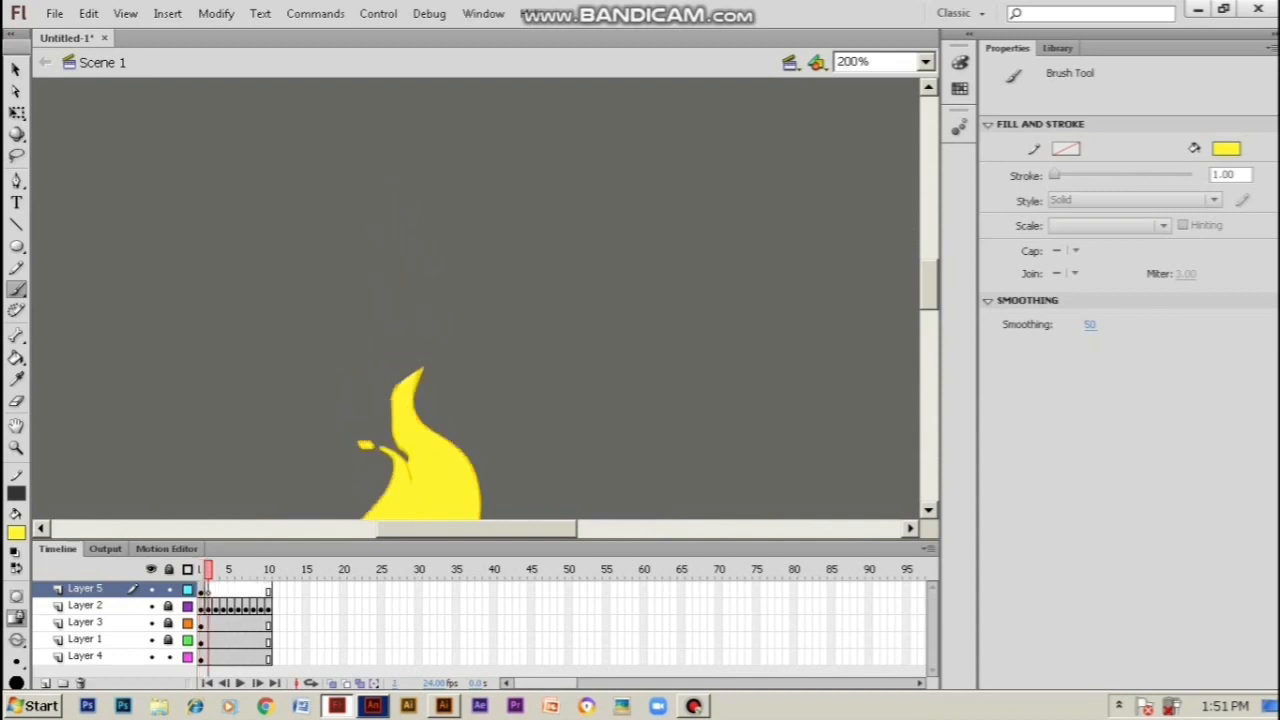
pyautogui.click(332, 684)
pyautogui.moveTo(227, 569); pyautogui.dragTo(211, 569)
# With a larger brush, paint frame 2's three largest sparks slightly above their onion-skinned positions
pyautogui.press(']')
pyautogui.press(']')
pyautogui.press(']')
pyautogui.press(']')
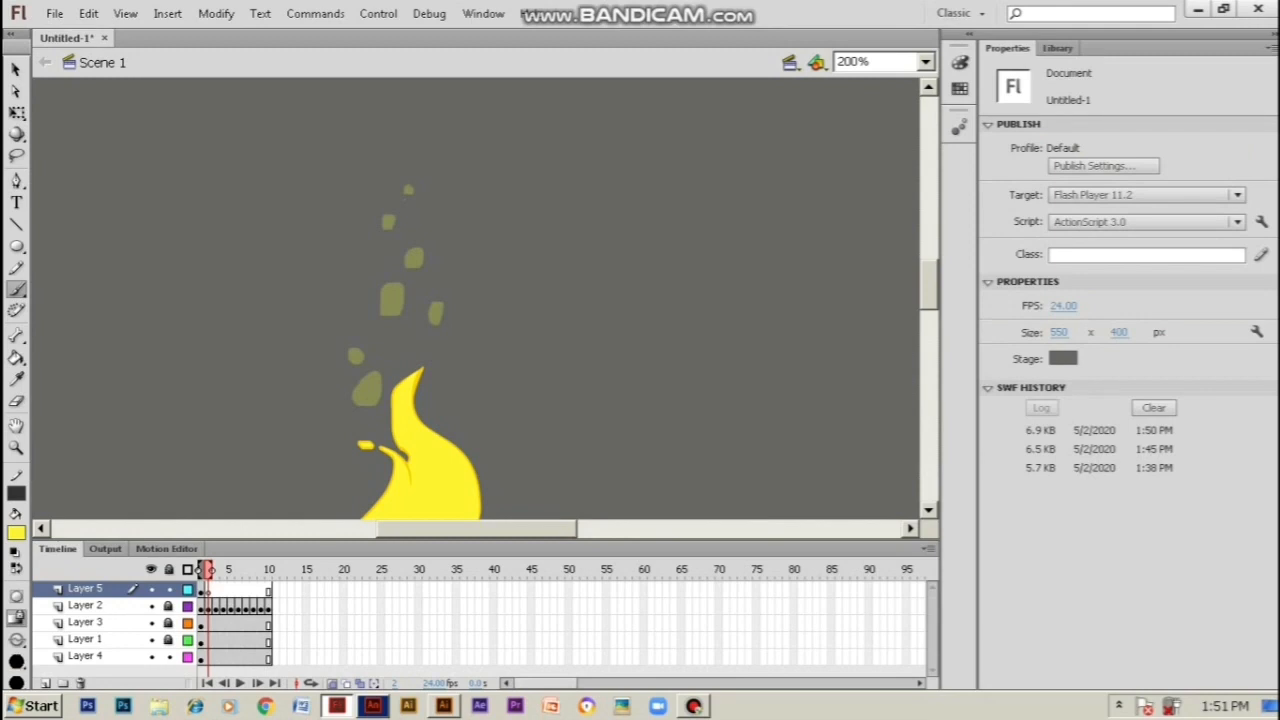
pyautogui.moveTo(368, 356); pyautogui.dragTo(372, 372)
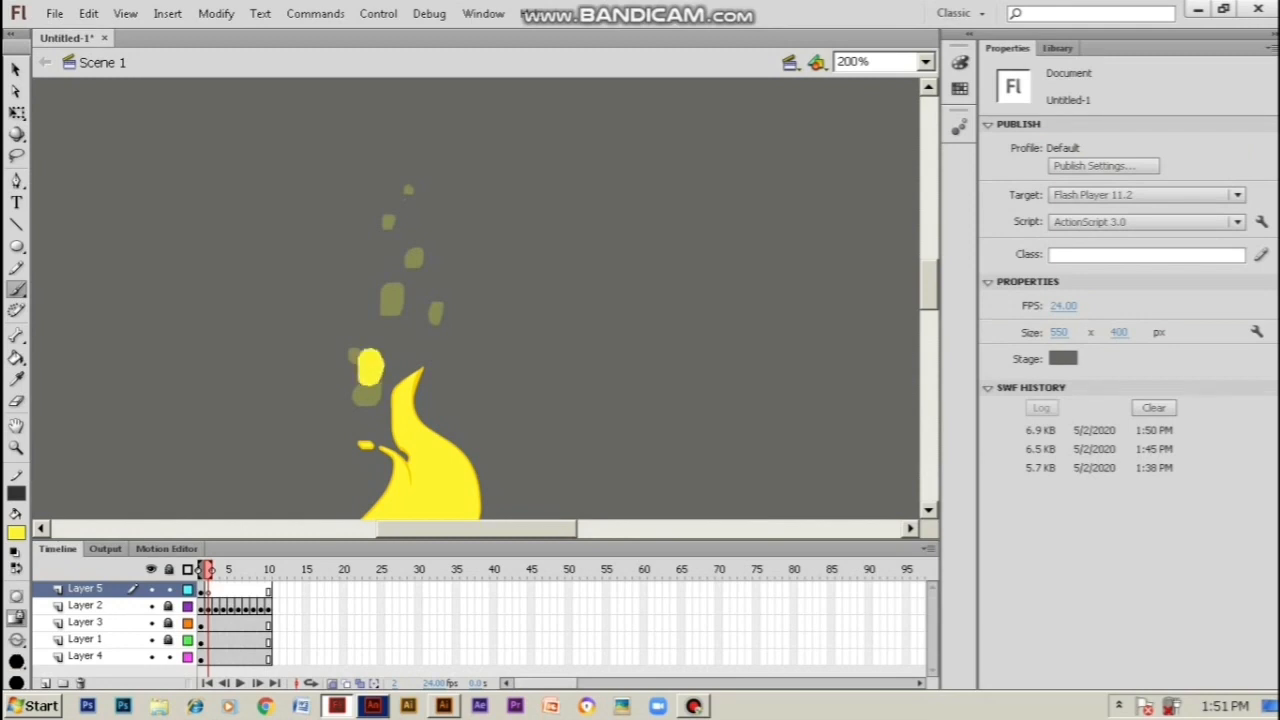
pyautogui.press('[')
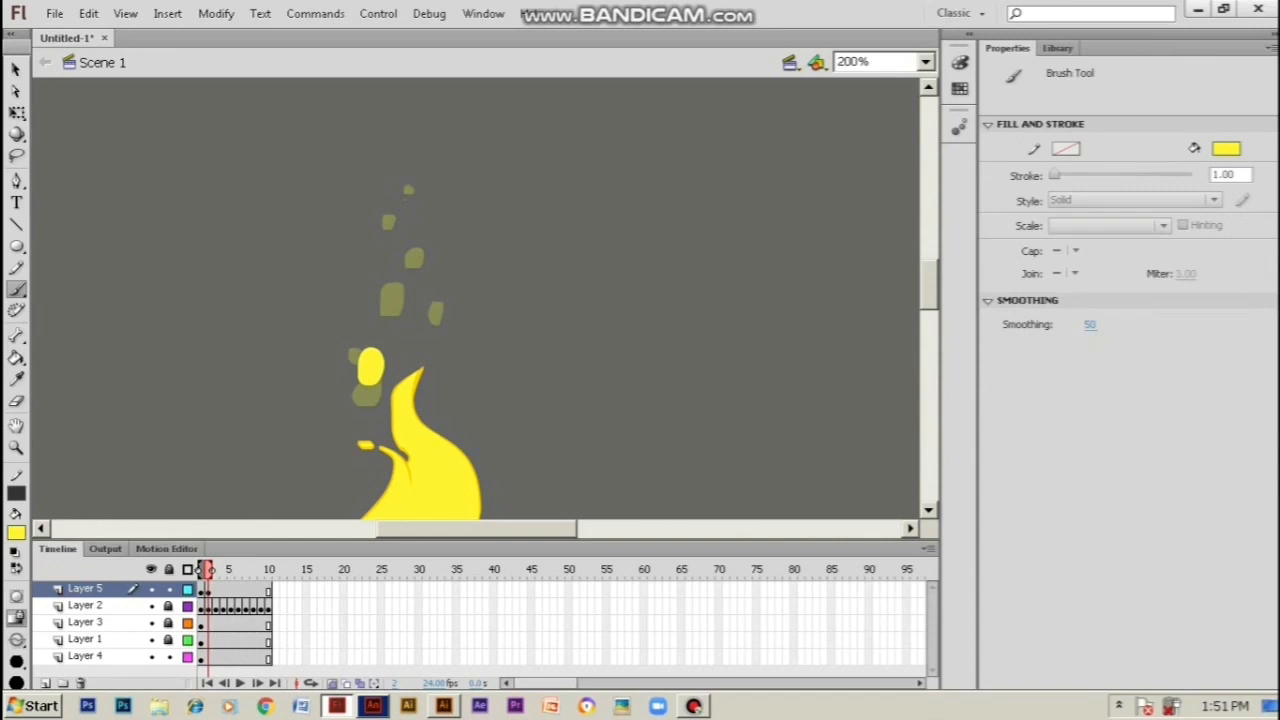
pyautogui.moveTo(386, 274); pyautogui.dragTo(414, 230)
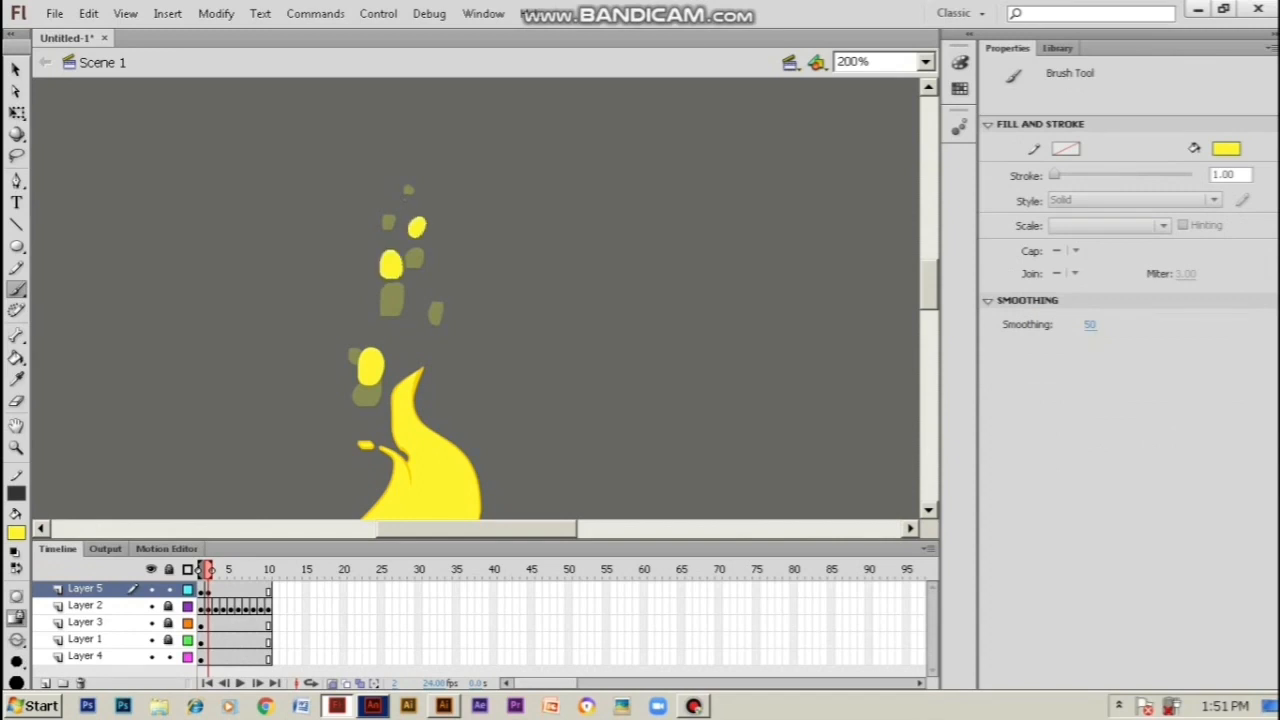
# Paint frame 2's four smaller sparks just above their previous positions, varying the brush size, and compare frames 1 and 2
pyautogui.press('[')
pyautogui.click(391, 201)
pyautogui.press('[')
pyautogui.press('[')
pyautogui.click(407, 172)
pyautogui.press(']')
pyautogui.press(']')
pyautogui.press(']')
pyautogui.click(438, 285)
pyautogui.press('[')
pyautogui.click(355, 329)
pyautogui.press(',')
pyautogui.press('.')
pyautogui.press(',')
pyautogui.press('.')
pyautogui.press(',')
pyautogui.press('.')
# In a blank keyframe at frame 3, paint the two lower-left sparks and the large middle spark above their frame 2 positions
pyautogui.press('.')
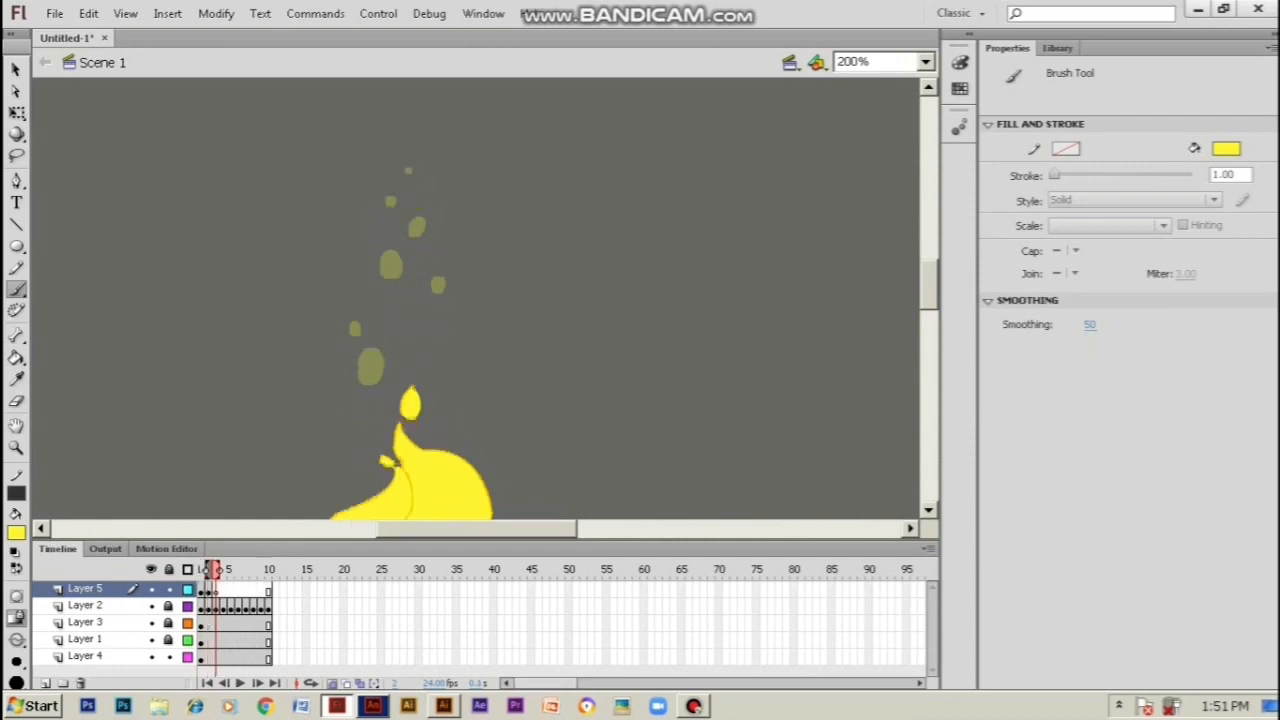
pyautogui.press(']')
pyautogui.press(']')
pyautogui.press('[')
pyautogui.press('[')
pyautogui.press(']')
pyautogui.moveTo(370, 328); pyautogui.dragTo(372, 341)
pyautogui.press('[')
pyautogui.press('[')
pyautogui.click(355, 296)
pyautogui.press(']')
pyautogui.press(']')
pyautogui.press(']')
pyautogui.moveTo(390, 225); pyautogui.dragTo(391, 248)
pyautogui.press('[')
pyautogui.press('[')
pyautogui.press('[')
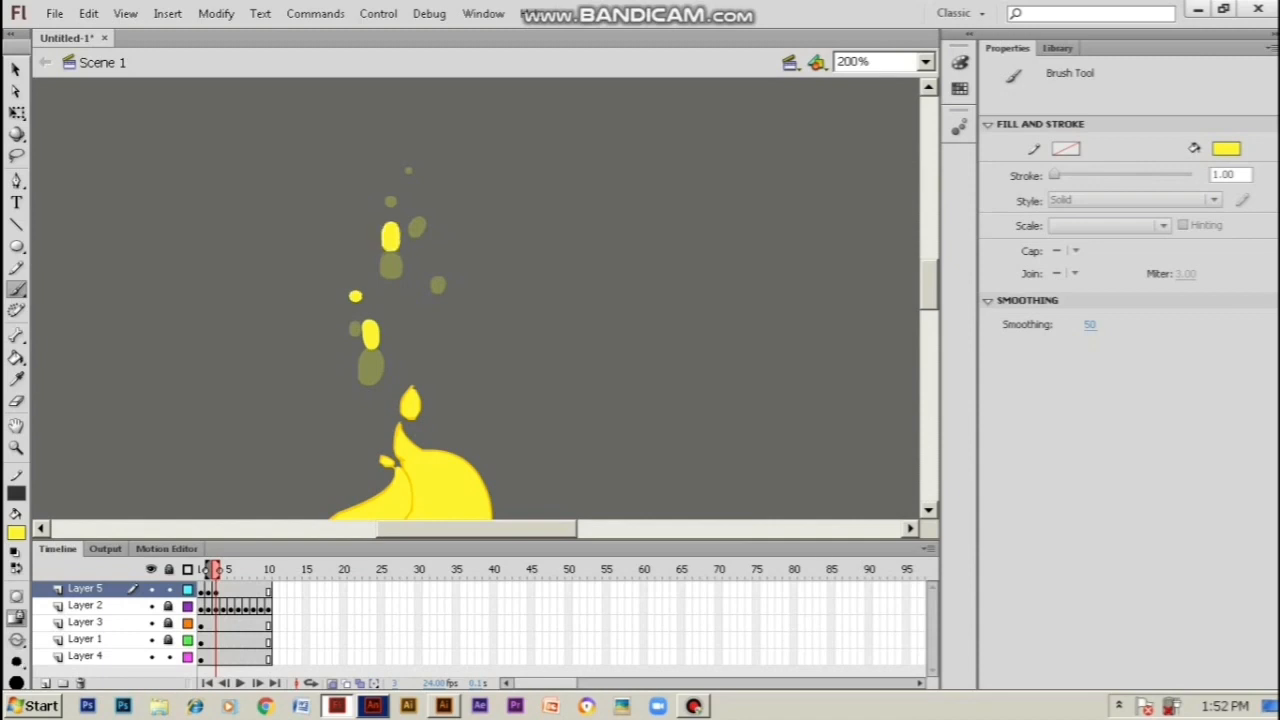
# With a smaller brush, paint frame 3's remaining four sparks above their onion-skinned positions and compare the frame with frame 2
pyautogui.press('[')
pyautogui.click(390, 179)
pyautogui.click(407, 141)
pyautogui.click(414, 203)
pyautogui.moveTo(414, 204); pyautogui.dragTo(415, 212)
pyautogui.moveTo(437, 266); pyautogui.dragTo(436, 263)
pyautogui.click(419, 205)
pyautogui.press(',')
pyautogui.press('.')
pyautogui.press(',')
pyautogui.press('.')
# In a blank keyframe at frame 4, paint the two lower-left sparks slightly above their frame 3 positions
pyautogui.press('.')
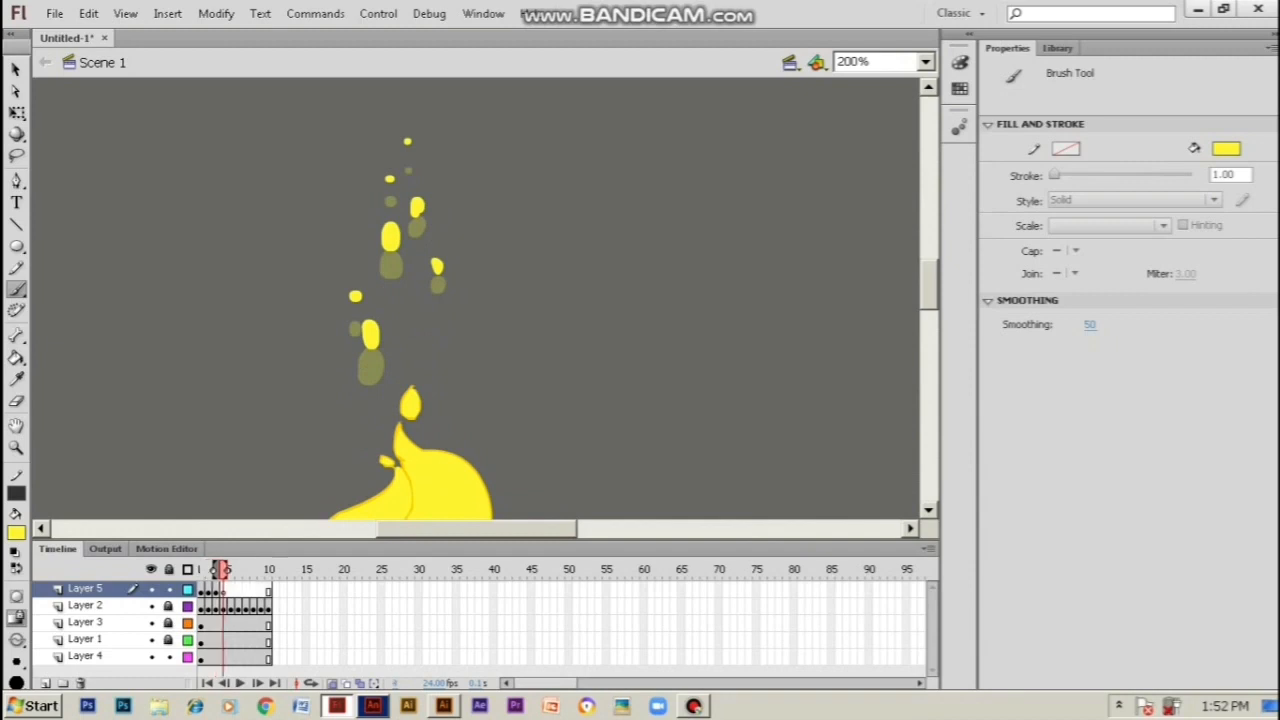
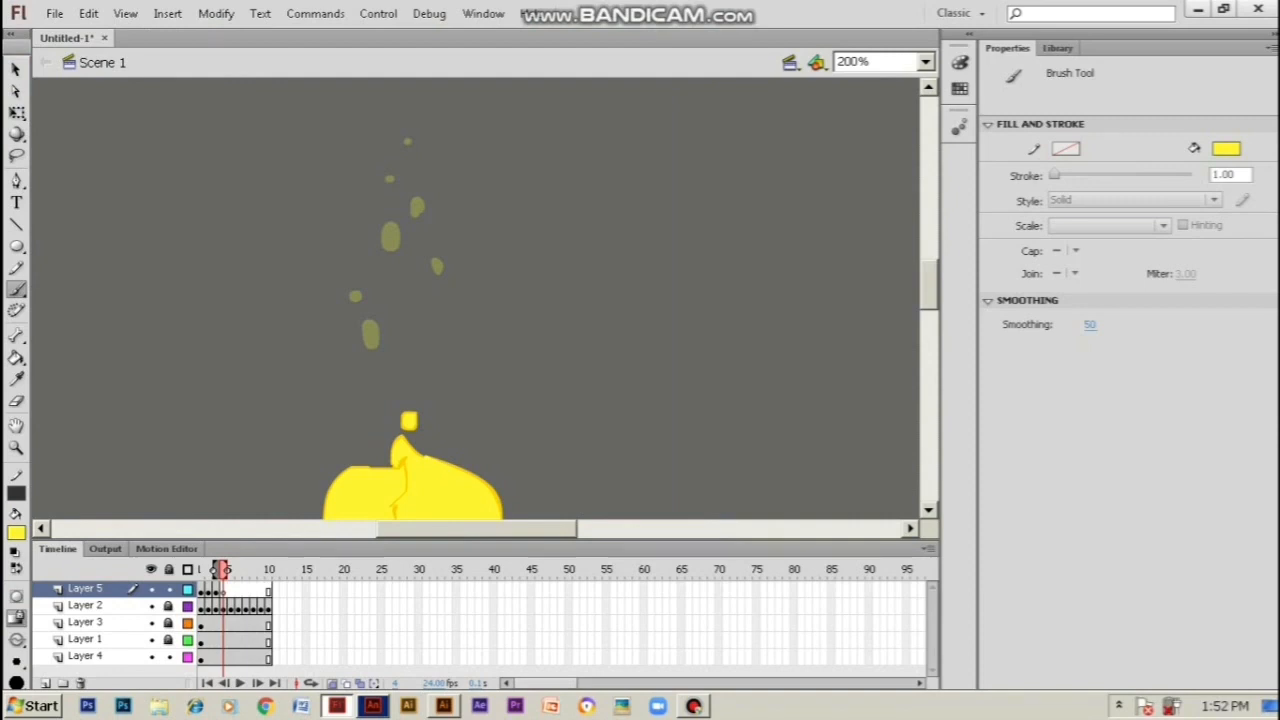
pyautogui.click(223, 591)
pyautogui.press(']')
pyautogui.press(']')
pyautogui.press(']')
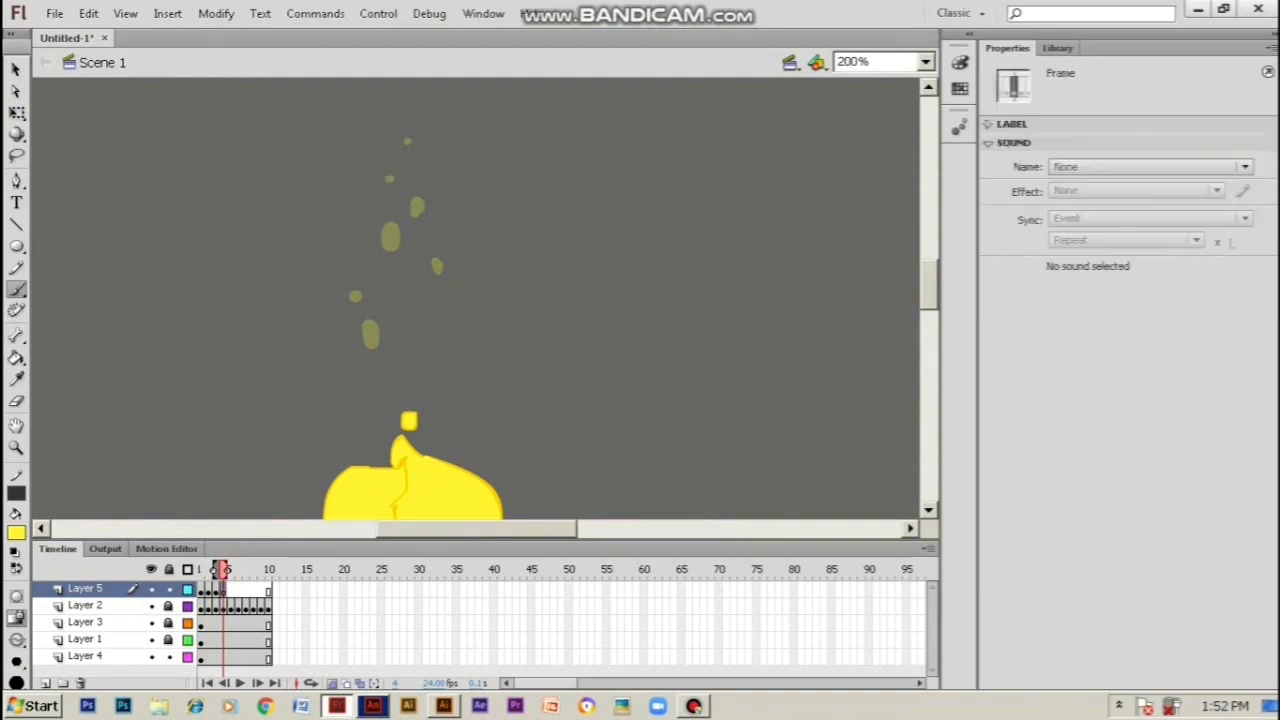
pyautogui.press(']')
pyautogui.press('[')
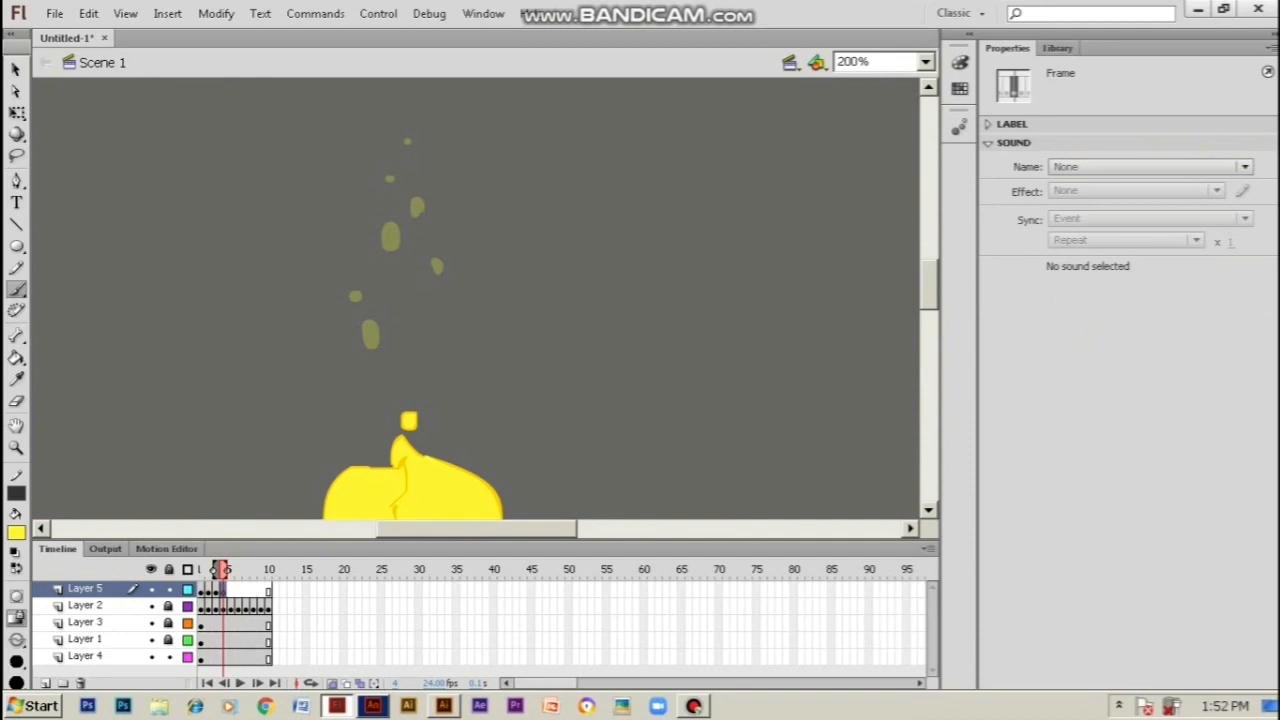
pyautogui.moveTo(371, 317); pyautogui.dragTo(370, 303)
pyautogui.press('[')
pyautogui.press('[')
pyautogui.press('[')
pyautogui.click(355, 271)
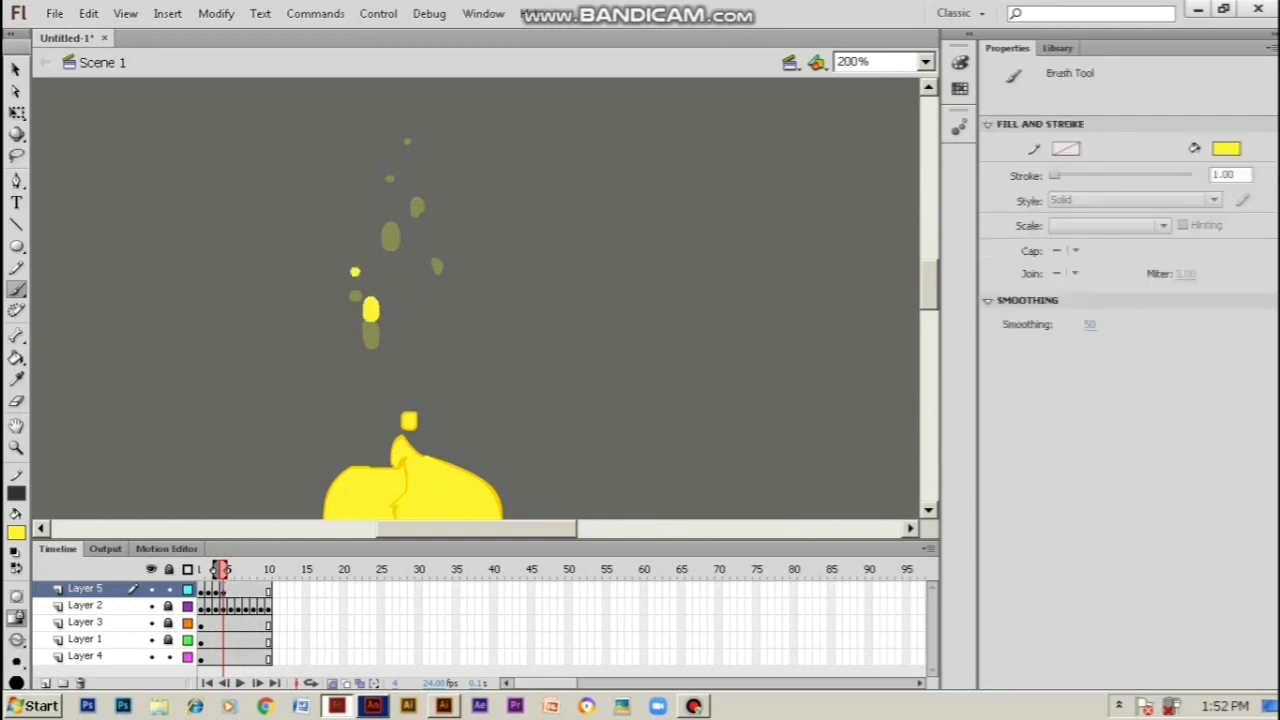
# Paint frame 4's other five sparks above their onion-skinned positions, adjusting the brush size to make them smaller
pyautogui.press(']')
pyautogui.press(']')
pyautogui.press(']')
pyautogui.moveTo(387, 222); pyautogui.dragTo(387, 212)
pyautogui.press('[')
pyautogui.press('[')
pyautogui.press('[')
pyautogui.click(388, 163)
pyautogui.click(406, 112)
pyautogui.press(']')
pyautogui.press(']')
pyautogui.click(416, 180)
pyautogui.press('[')
pyautogui.click(436, 246)
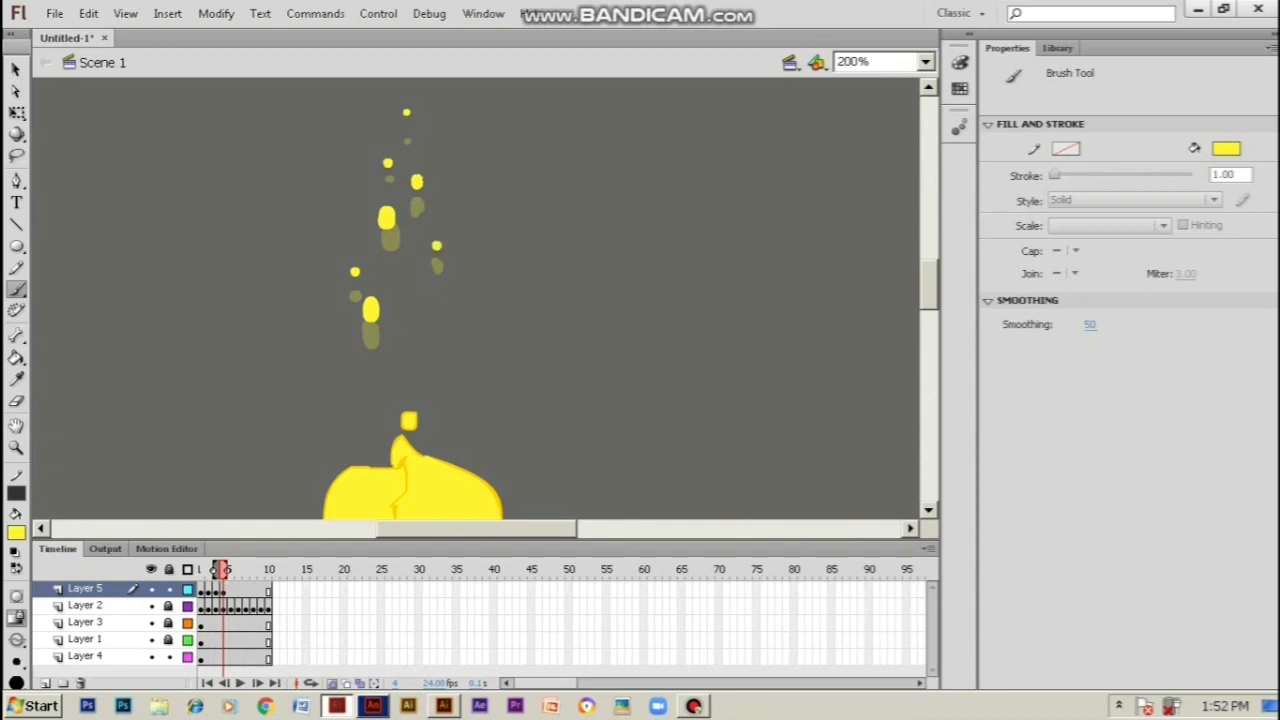
# Add a new tiny spark beside the detached flame tip in frame 4 and compare the frame with frame 3
pyautogui.click(426, 408)
pyautogui.press(',')
pyautogui.press('.')
pyautogui.press(',')
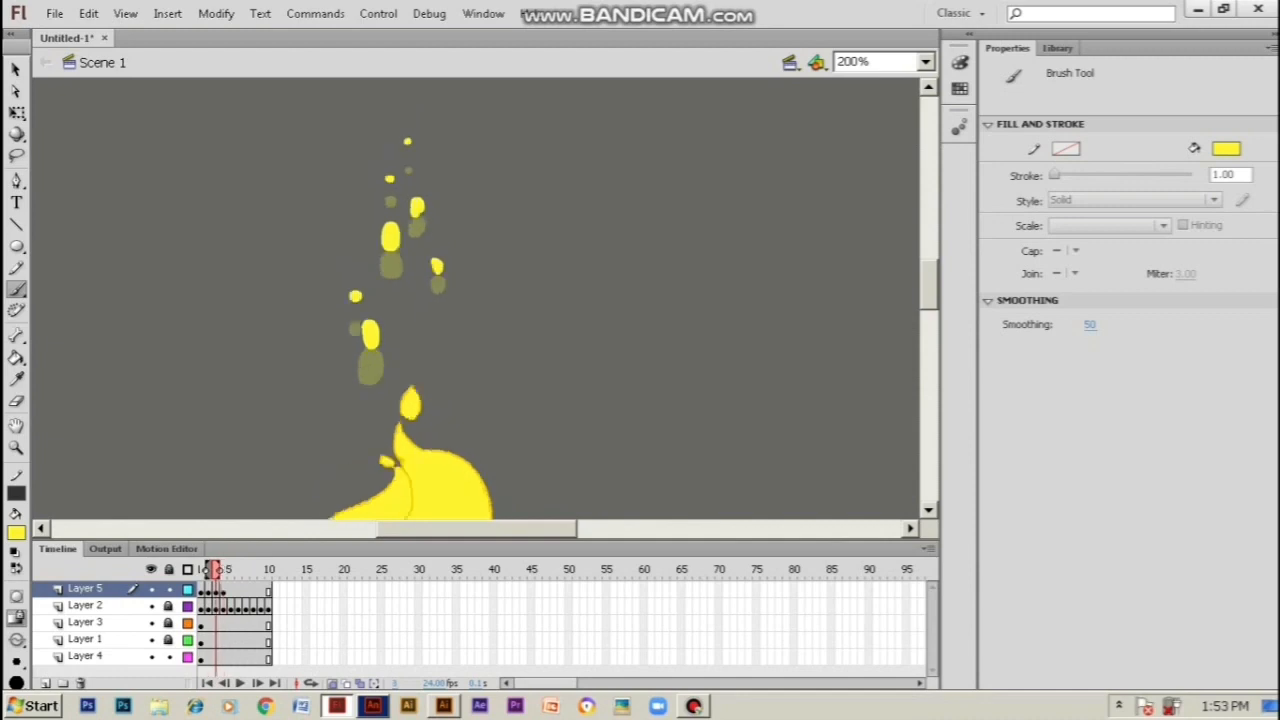
pyautogui.press('.')
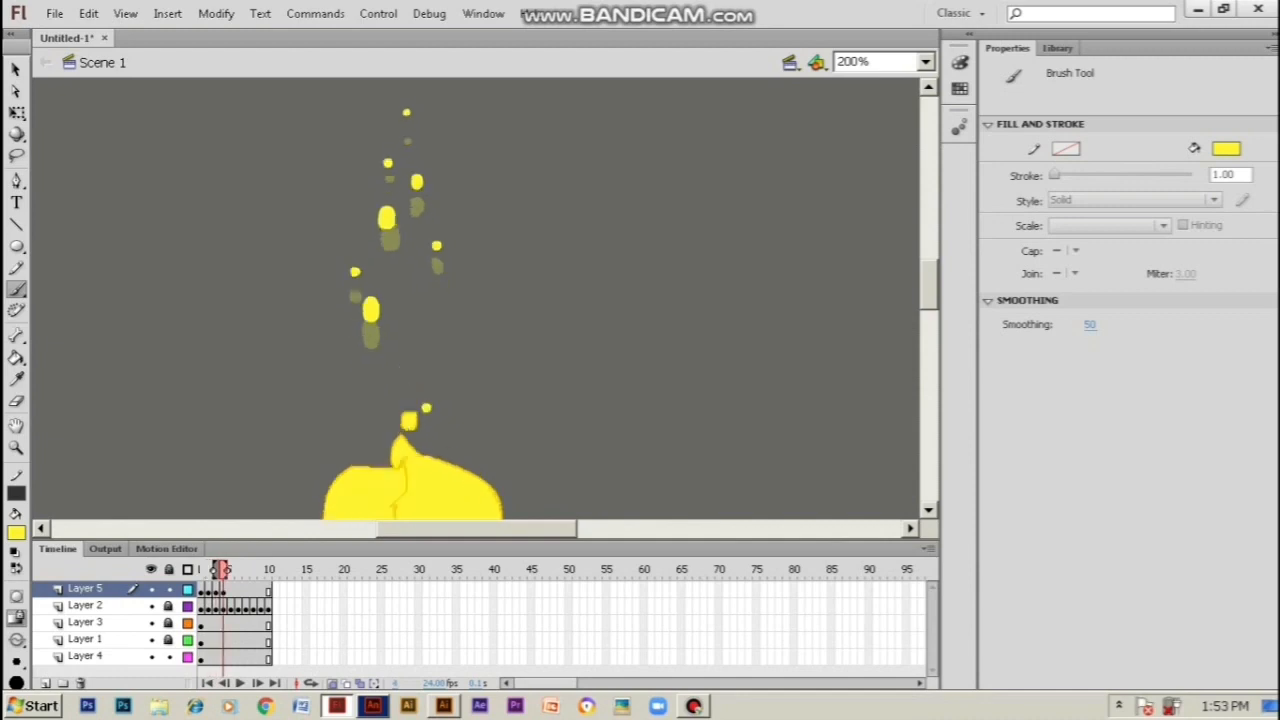
# Insert a blank keyframe at frame 5 and paint the tiny spark nearest the flame slightly above and beside its onion-skinned position
pyautogui.press('.')
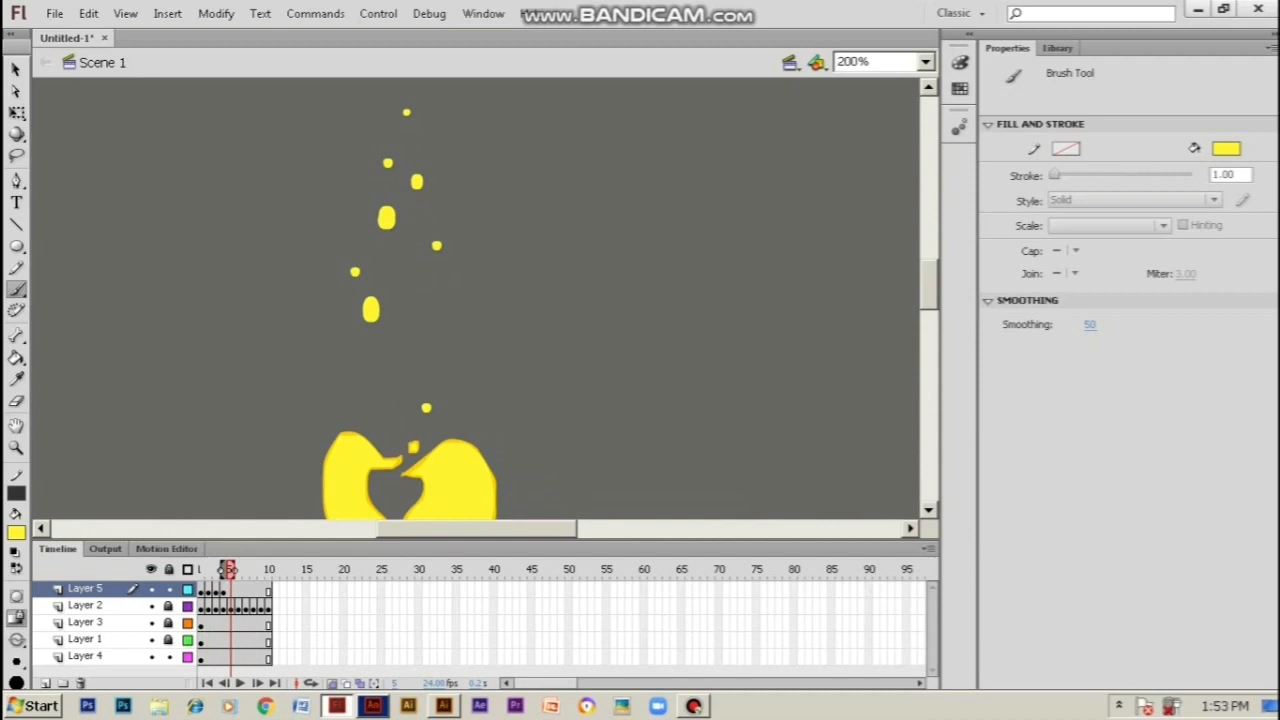
pyautogui.press('F7')
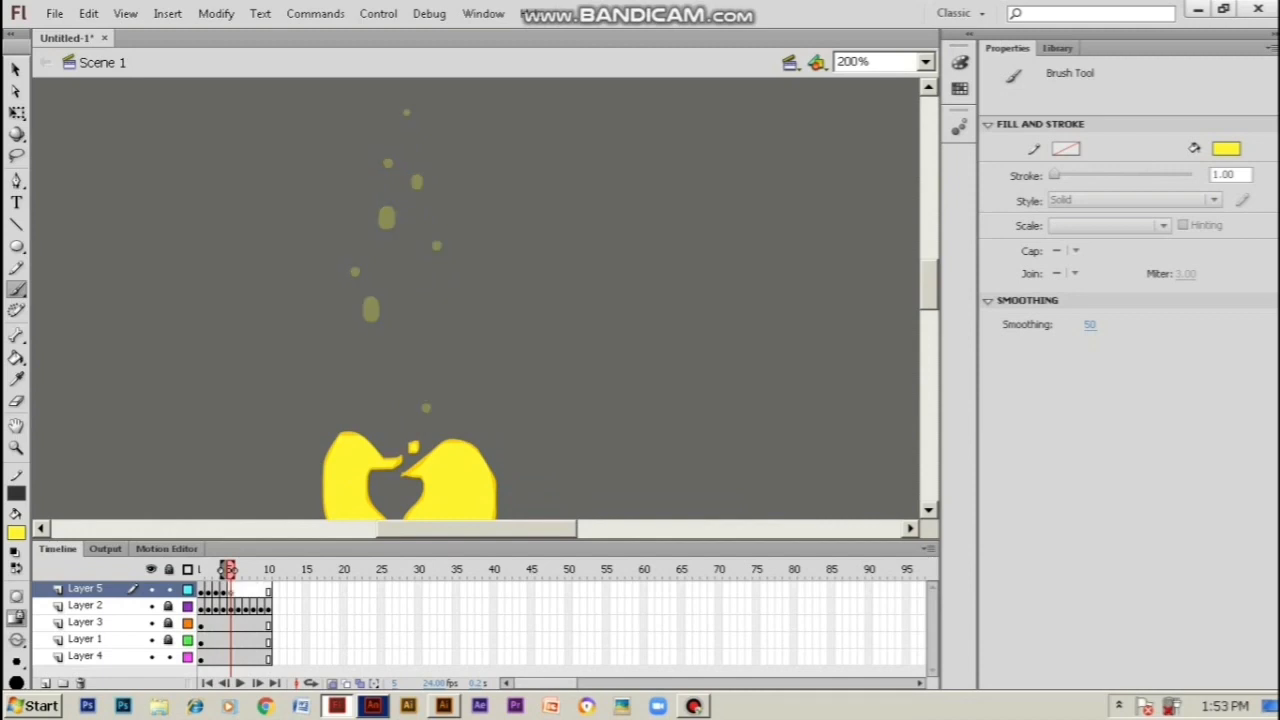
pyautogui.click(439, 396)
pyautogui.hotkey('ctrl', 'z')
pyautogui.click(435, 399)
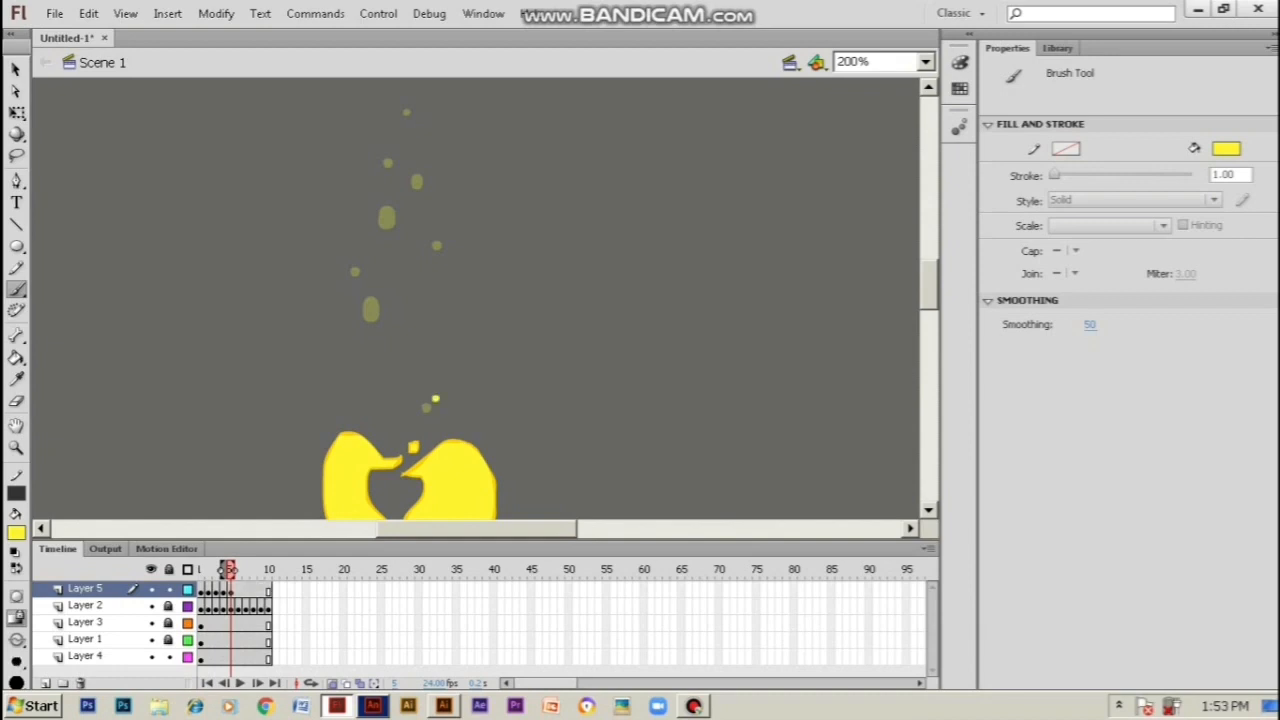
# Paint frame 5's seven upper sparks slightly above their onion-skinned frame 4 positions
pyautogui.click(370, 283)
pyautogui.moveTo(370, 283); pyautogui.dragTo(370, 293)
pyautogui.hotkey('ctrl', 'z')
pyautogui.moveTo(371, 278); pyautogui.dragTo(371, 289)
pyautogui.click(352, 245)
pyautogui.moveTo(384, 196); pyautogui.dragTo(384, 190)
pyautogui.click(386, 136)
pyautogui.click(403, 92)
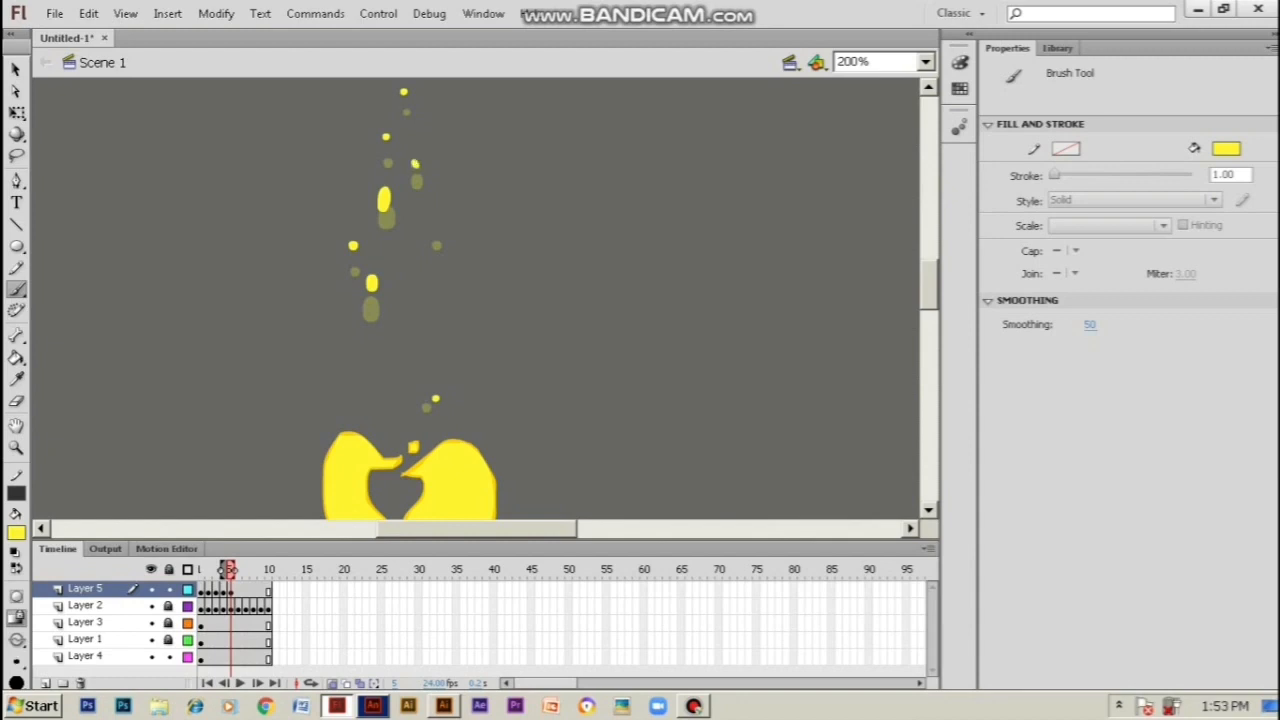
pyautogui.click(432, 231)
# In a blank keyframe at frame 6, paint the lowest spark above its previous position and add a new spark between the two flame tips
pyautogui.press('F7')
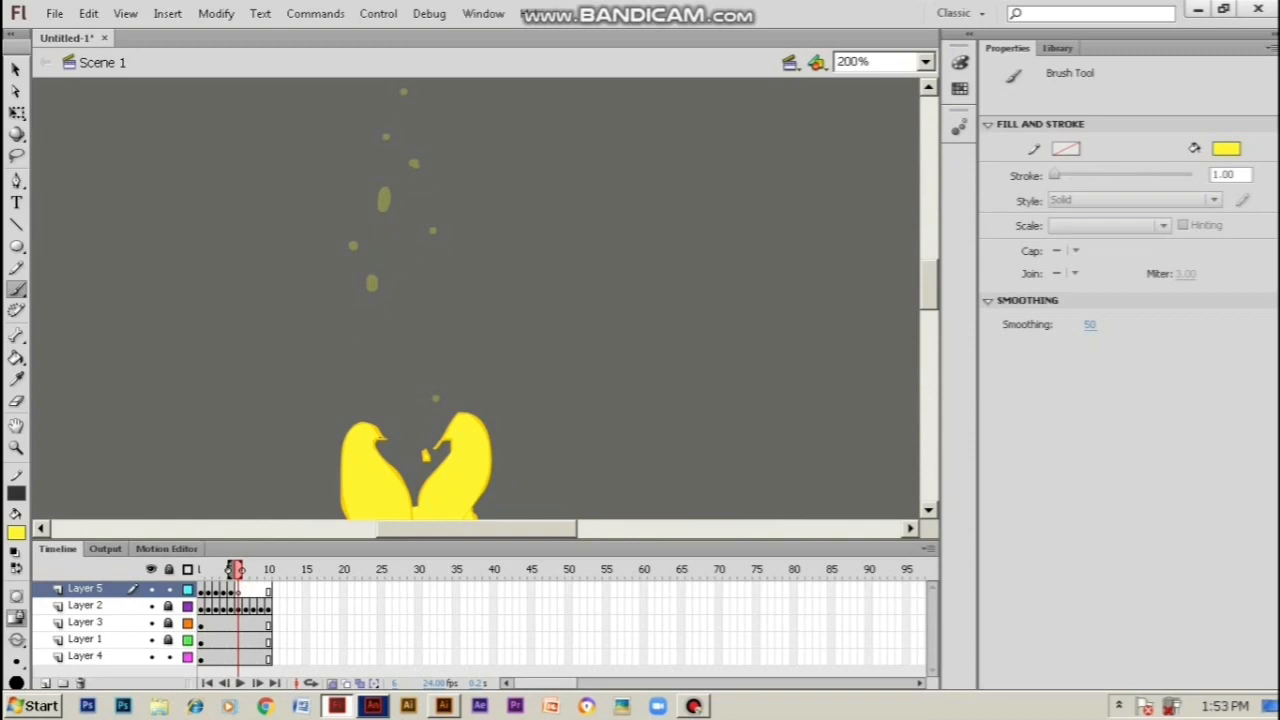
pyautogui.click(443, 381)
pyautogui.click(410, 441)
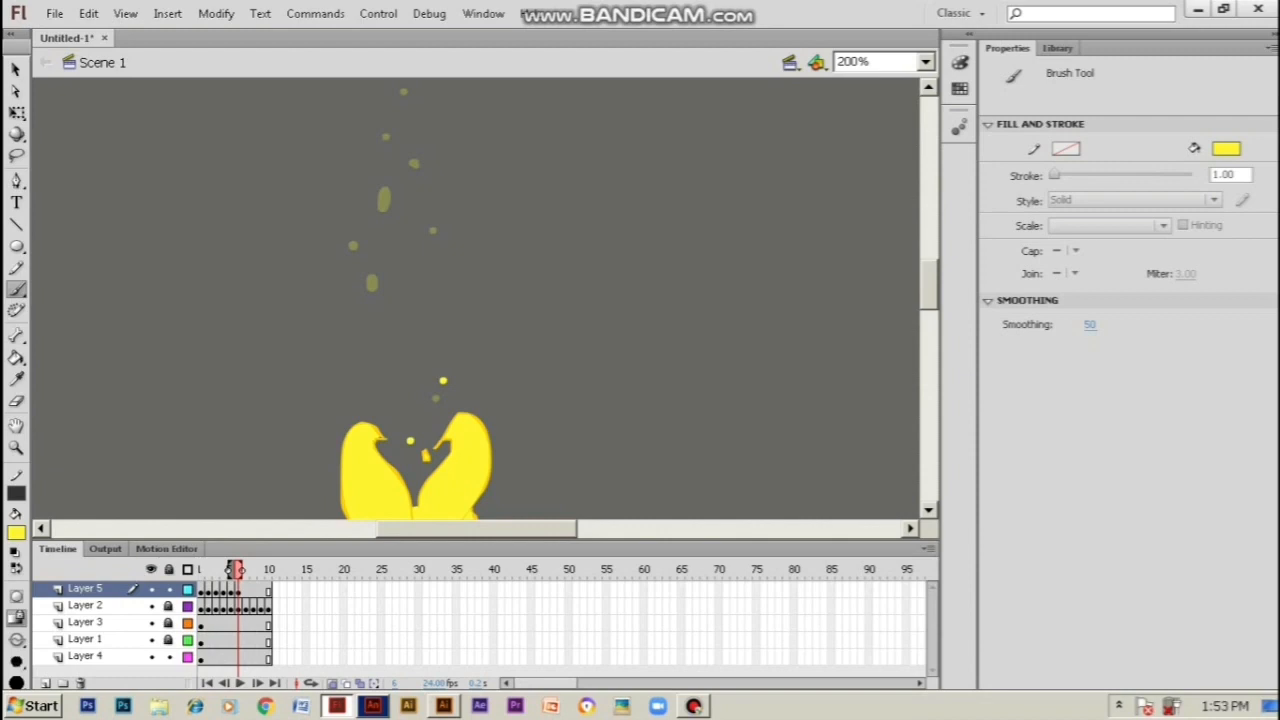
# Paint frame 6's upper sparks above their onion-skinned positions, shrinking the smallest ones to tiny dots with a smaller brush
pyautogui.click(369, 260)
pyautogui.click(382, 175)
pyautogui.moveTo(382, 177); pyautogui.dragTo(383, 185)
pyautogui.scroll(2, 480, 300)
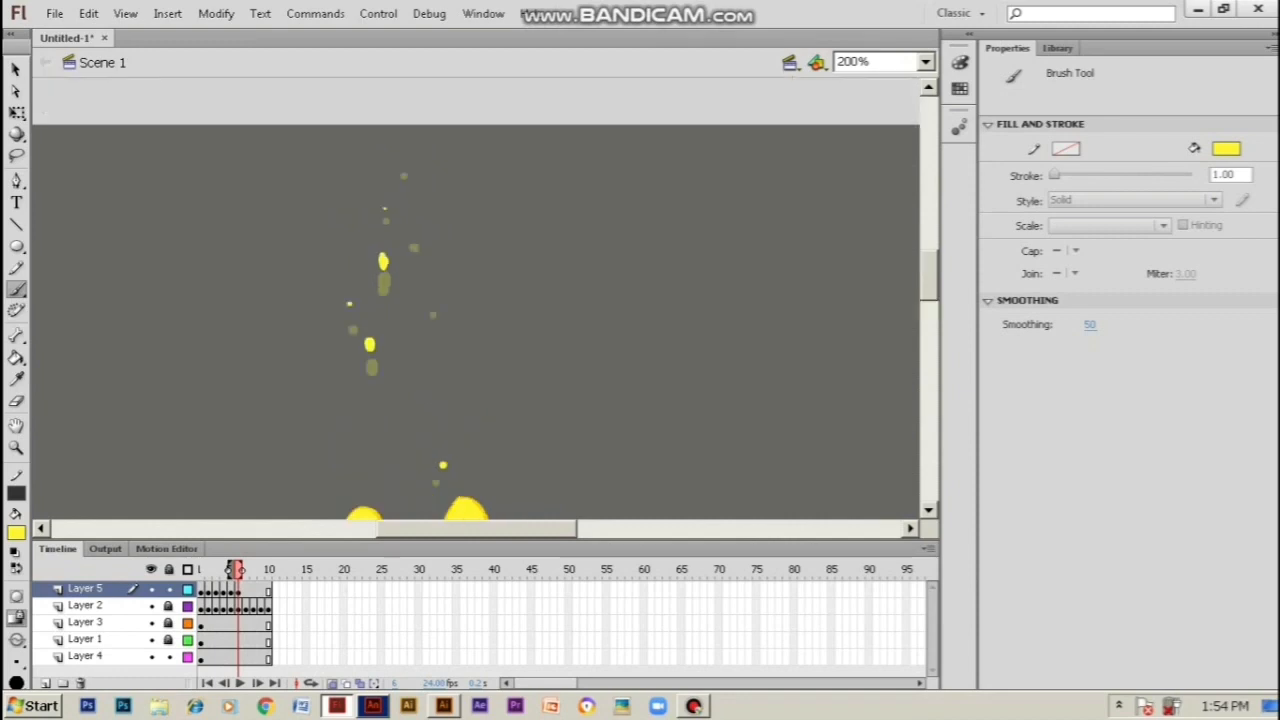
pyautogui.scroll(-2, 480, 300)
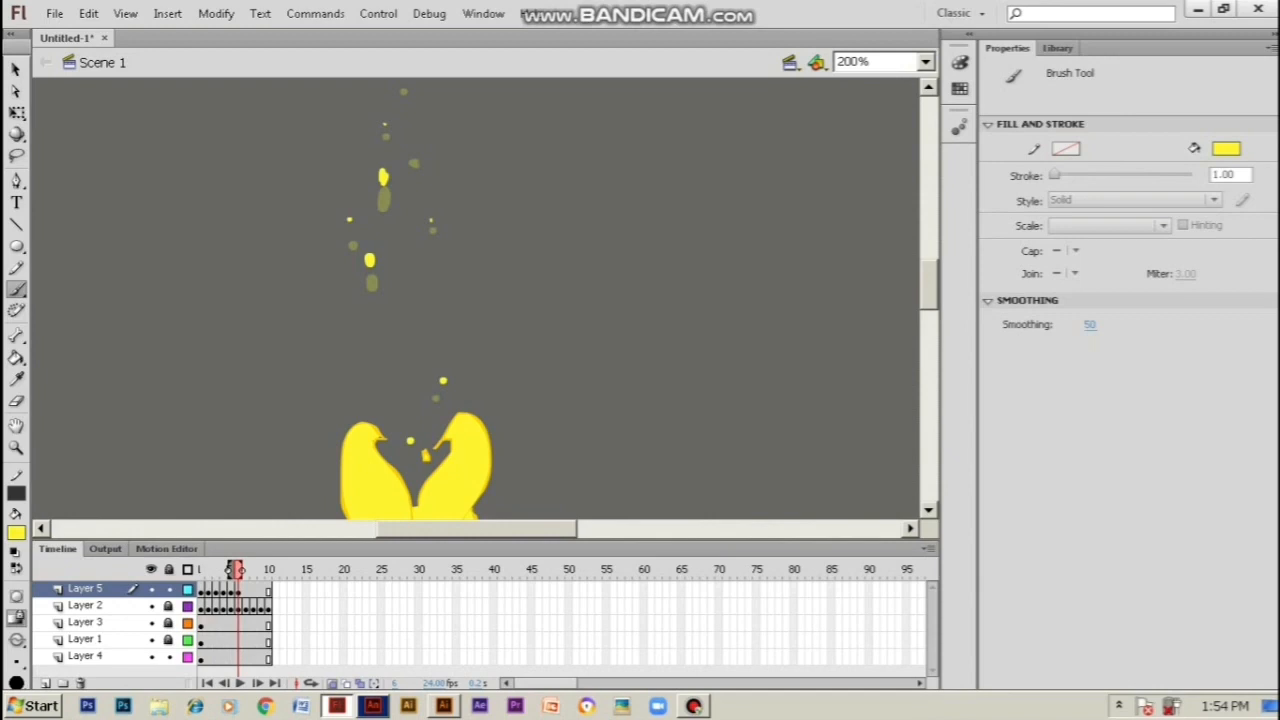
# Insert a blank keyframe at frame 7 and paint its fading sparks smaller and slightly above their frame 6 positions
pyautogui.press('F7')
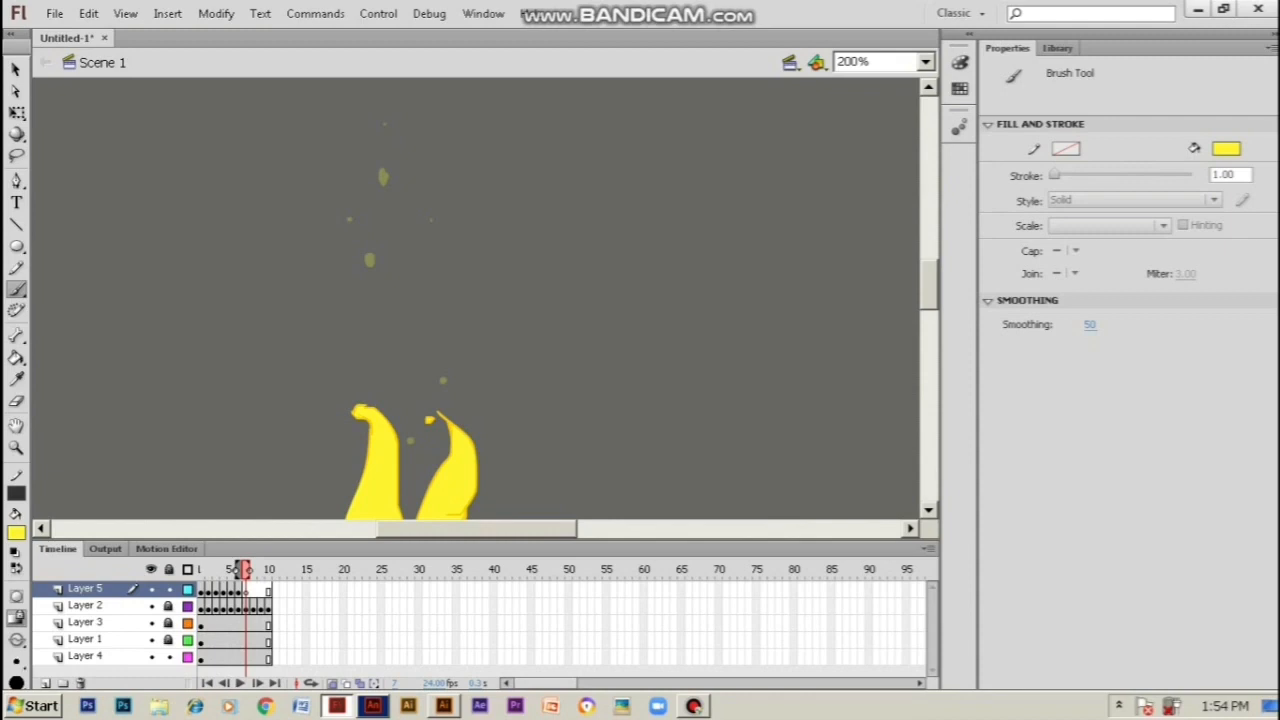
pyautogui.moveTo(381, 166); pyautogui.dragTo(381, 156)
pyautogui.moveTo(368, 248); pyautogui.dragTo(368, 240)
pyautogui.scroll(2, 476, 300)
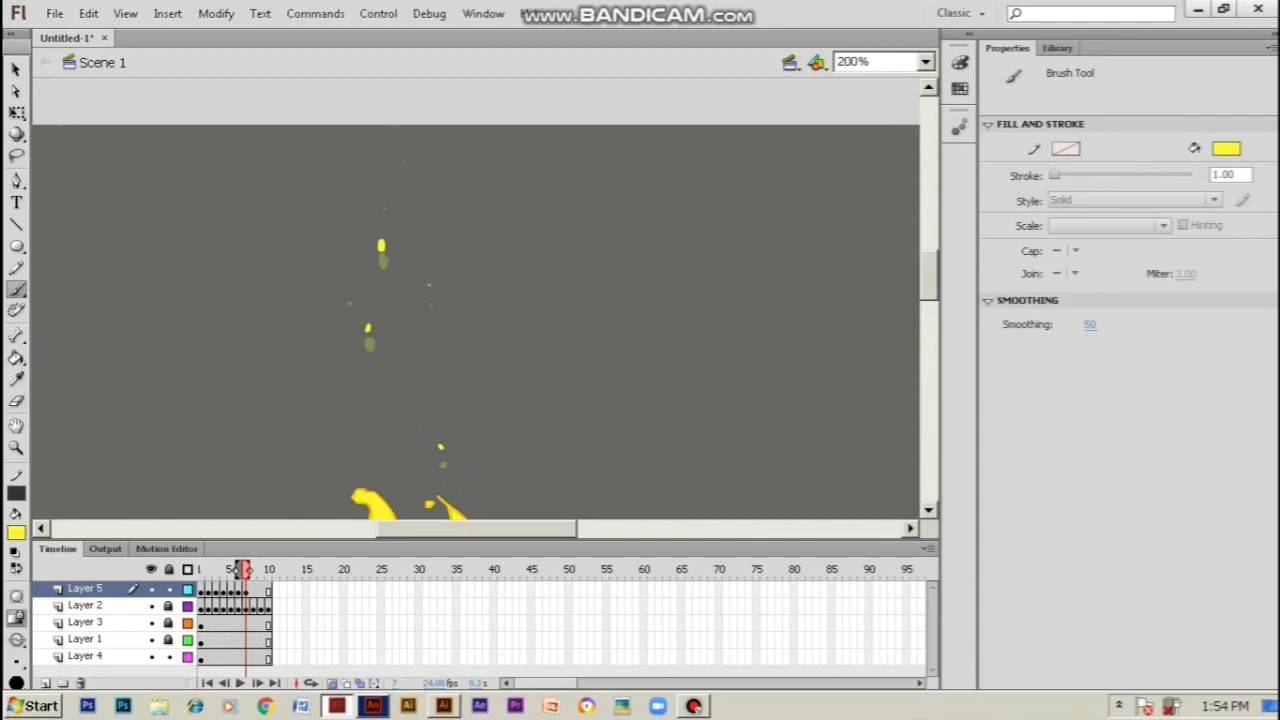
pyautogui.scroll(-2, 476, 300)
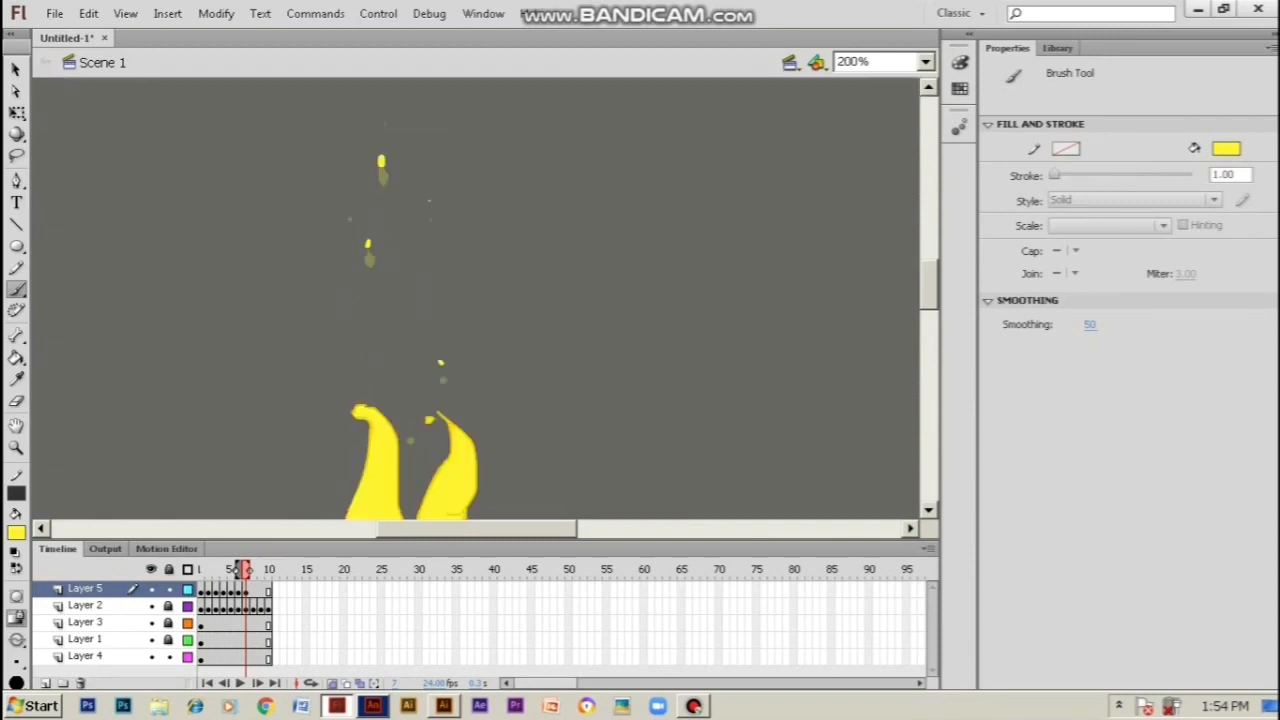
# Paint three shrinking sparks slightly higher in each of frames 8 and 9, and leave frame 10 as a blank keyframe
pyautogui.press('.')
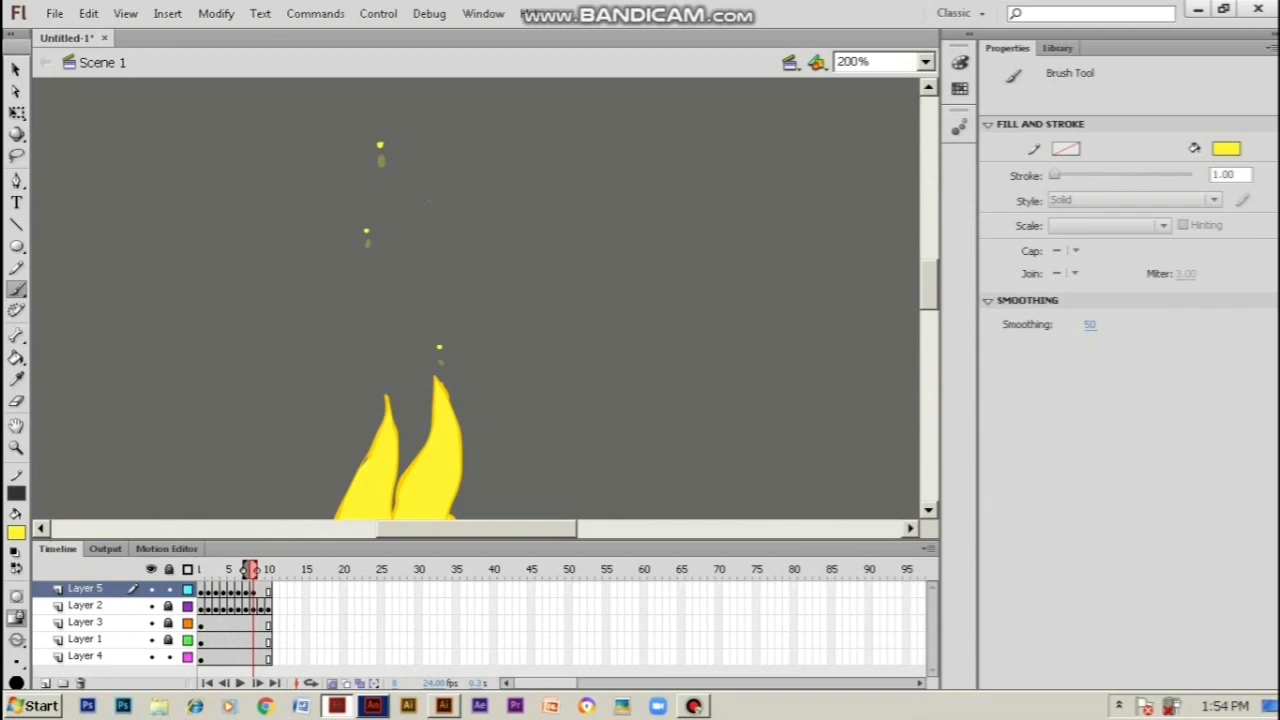
pyautogui.moveTo(247, 569); pyautogui.dragTo(254, 569)
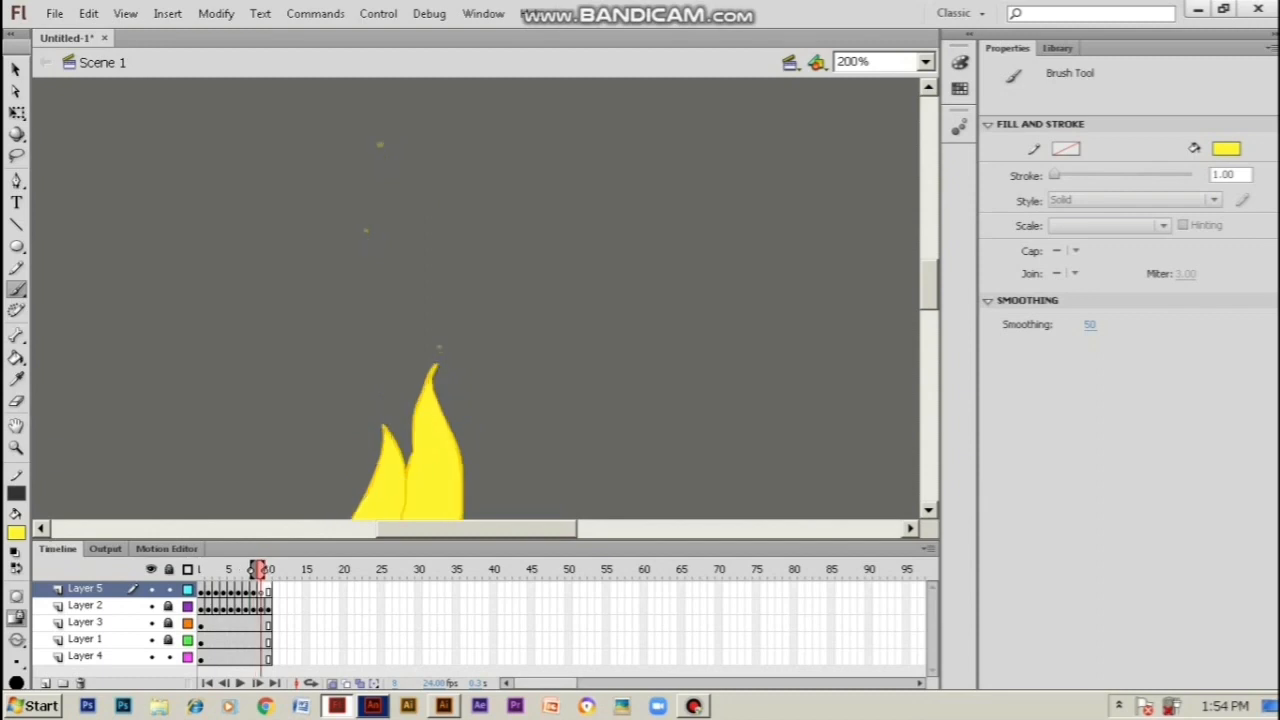
pyautogui.click(439, 347)
pyautogui.moveTo(251, 569); pyautogui.dragTo(261, 569)
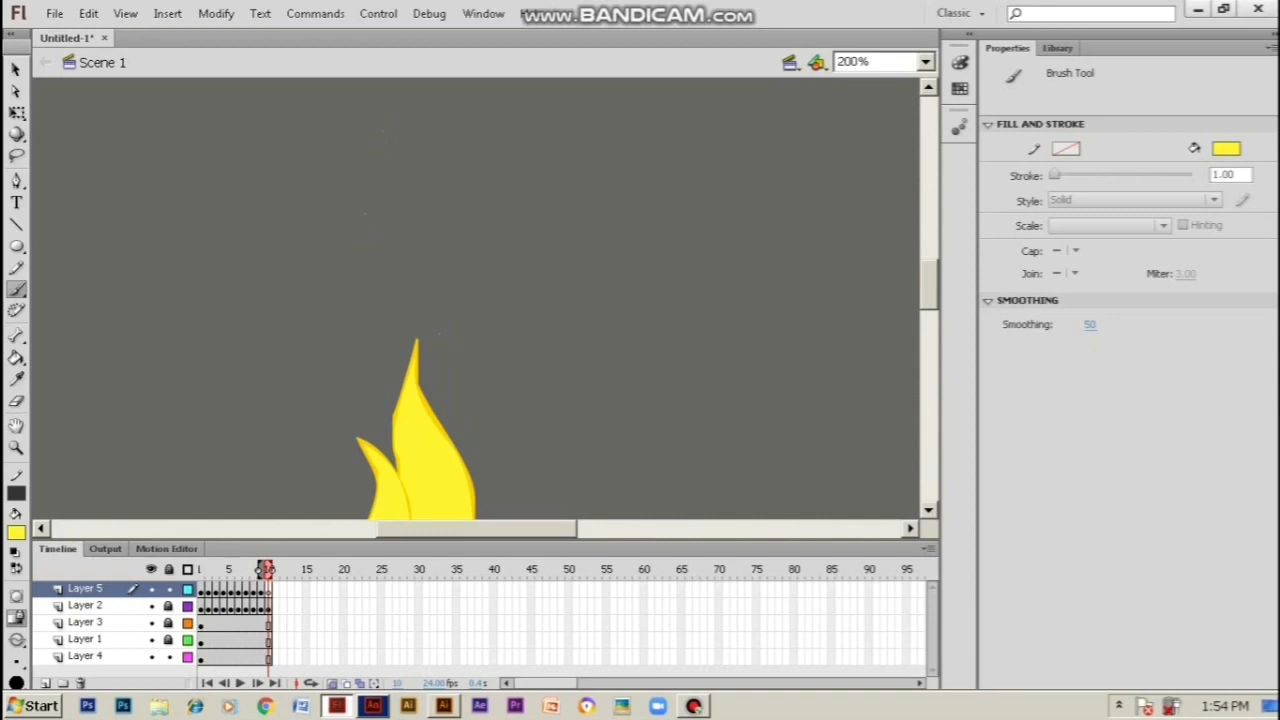
# Turn off onion skinning, play the timeline, and watch the campfire animation in a test movie
pyautogui.click(332, 684)
pyautogui.press('Return')
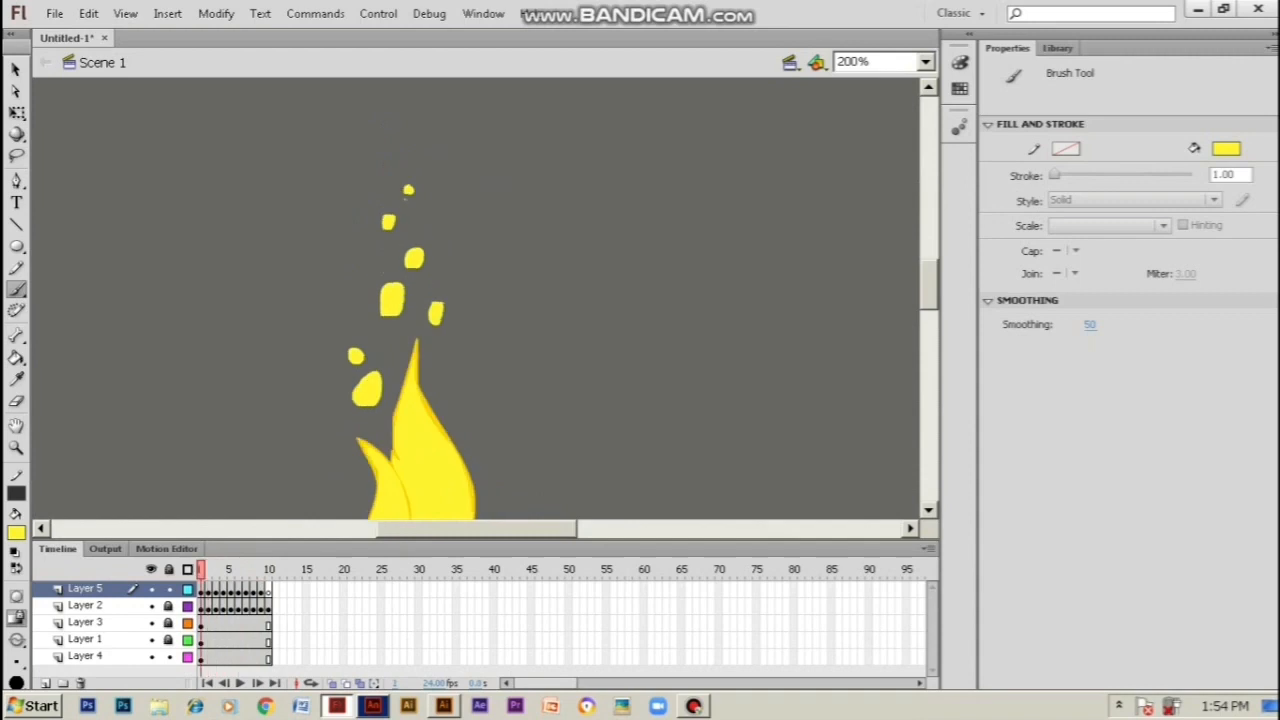
pyautogui.hotkey('ctrl', 'Return')
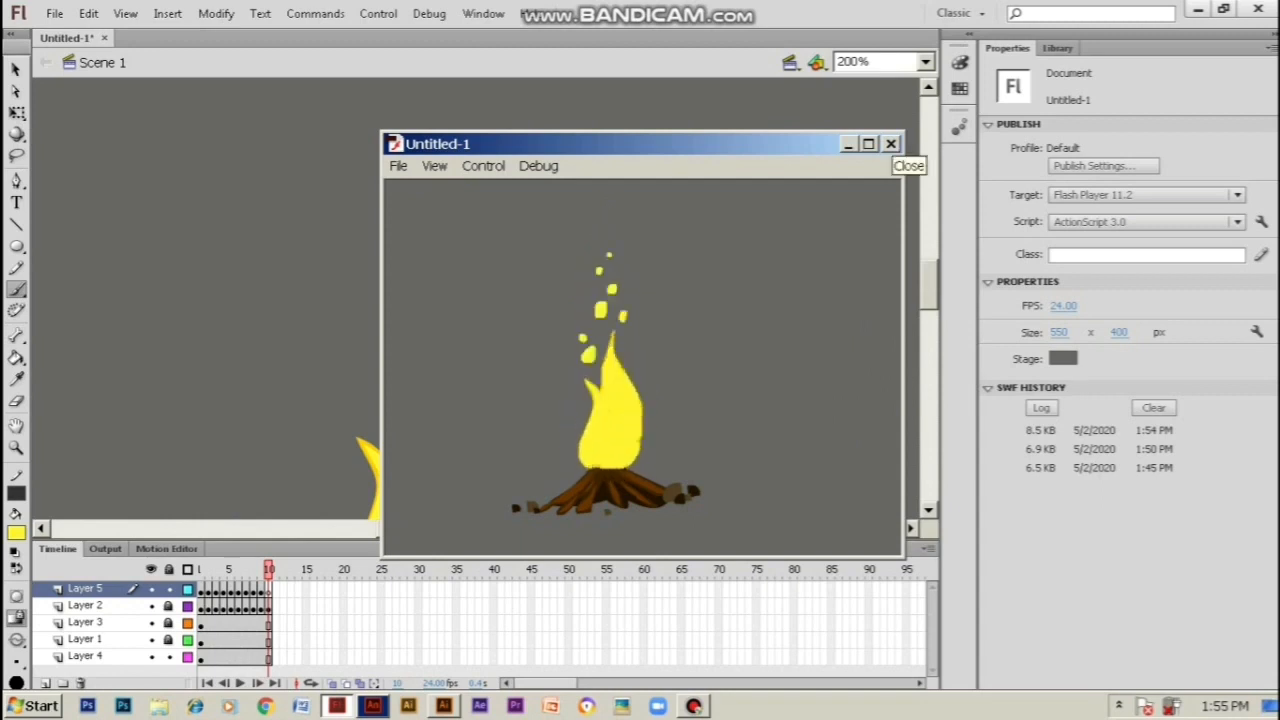
pyautogui.click(891, 143)
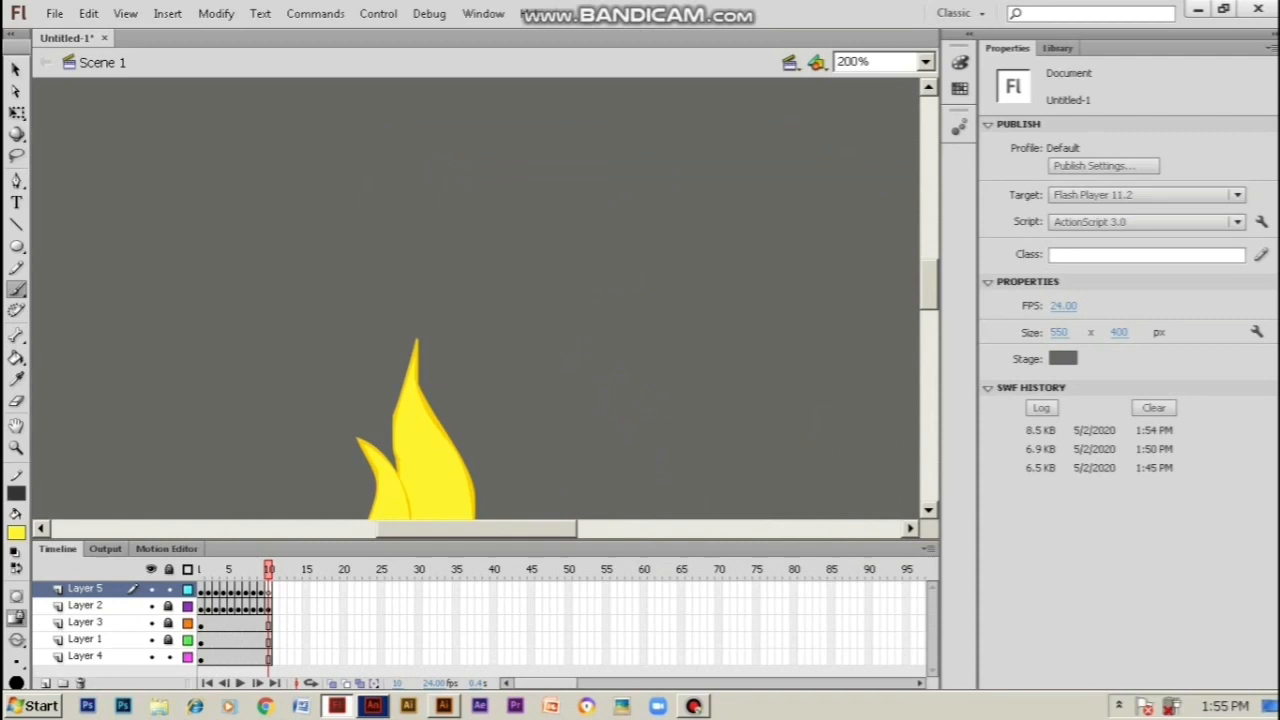
# Replay the animation on the stage at 100% zoom, undo the stray brush dab, and switch to the Selection tool
pyautogui.hotkey('ctrl', '-')
pyautogui.press('Return')
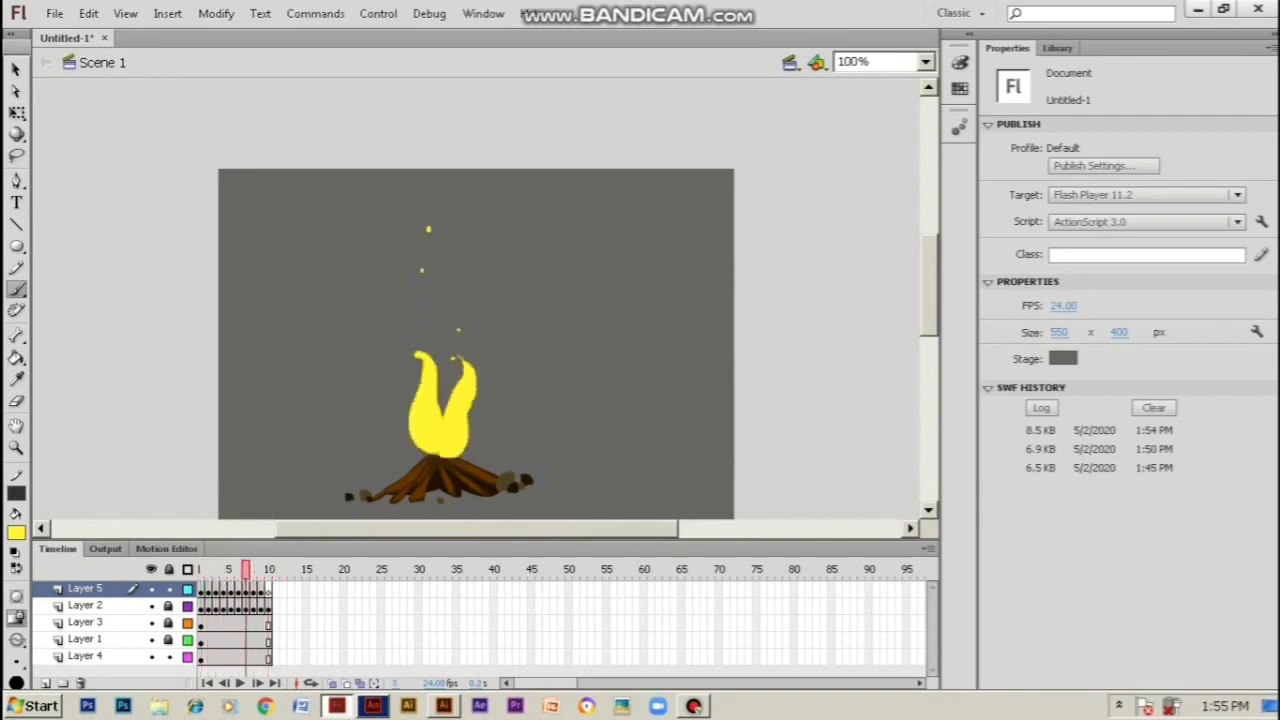
pyautogui.click(608, 316)
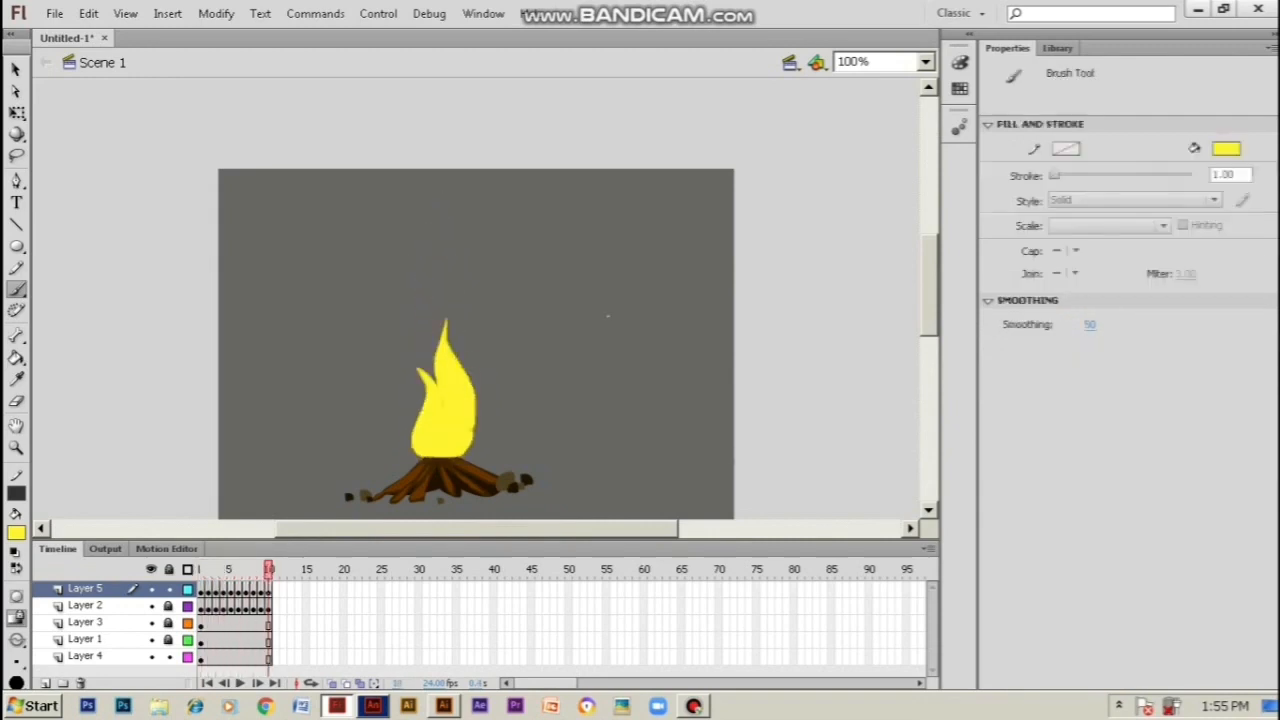
pyautogui.hotkey('ctrl', 'z')
pyautogui.moveTo(472, 430); pyautogui.dragTo(484, 371)
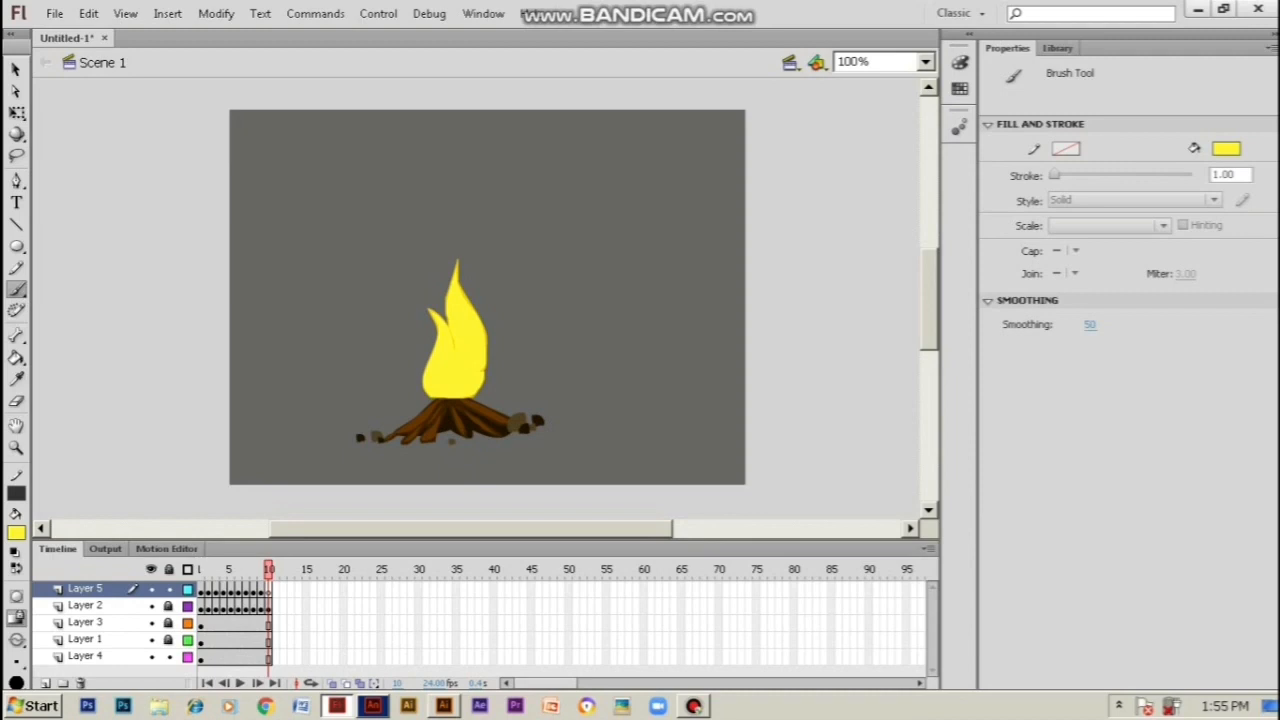
pyautogui.press('v')
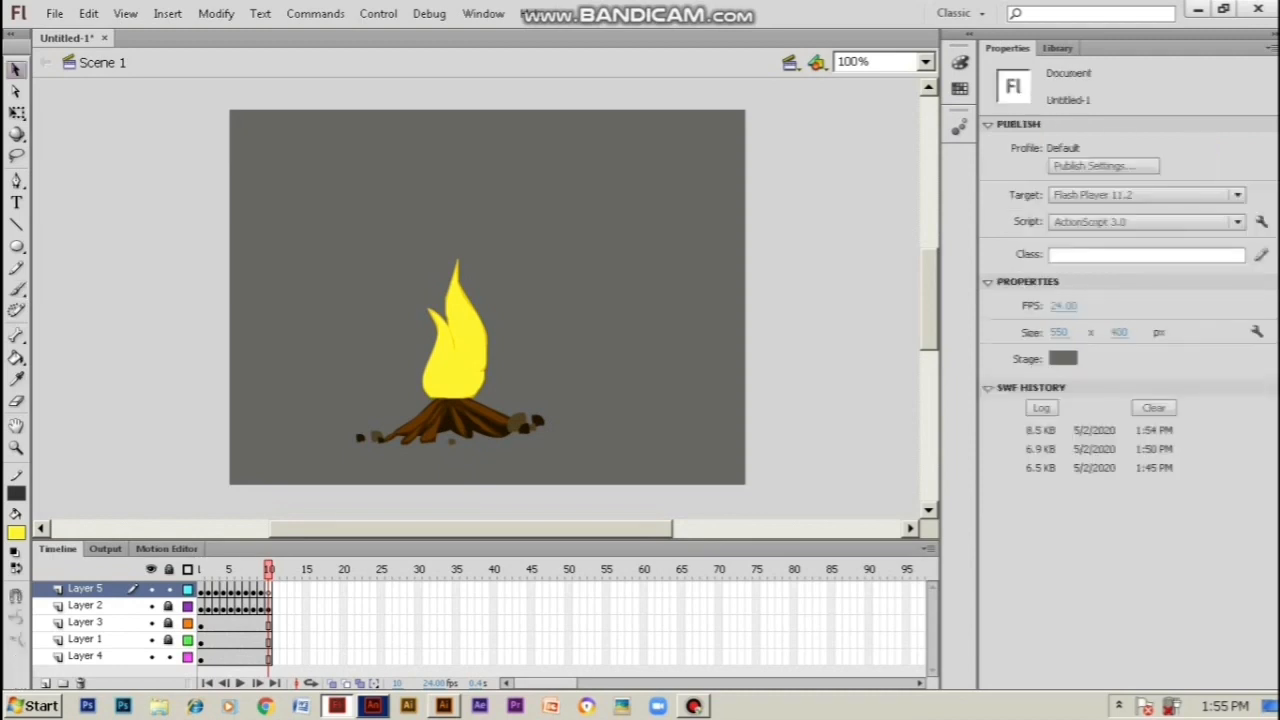
pyautogui.press('Return')
# Unlock Layer 2 and cut frames 1 to 10 of both Layer 5 and Layer 2
pyautogui.click(168, 606)
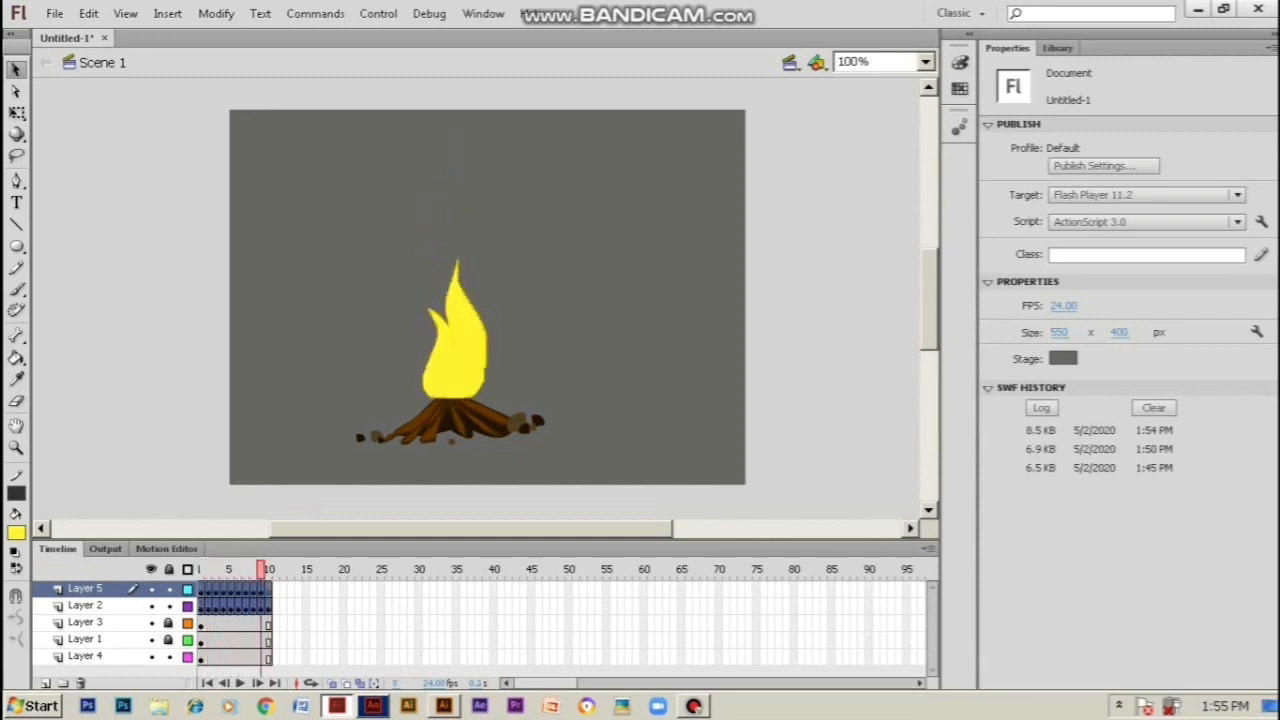
pyautogui.moveTo(201, 590); pyautogui.dragTo(268, 607)
pyautogui.rightClick(240, 592)
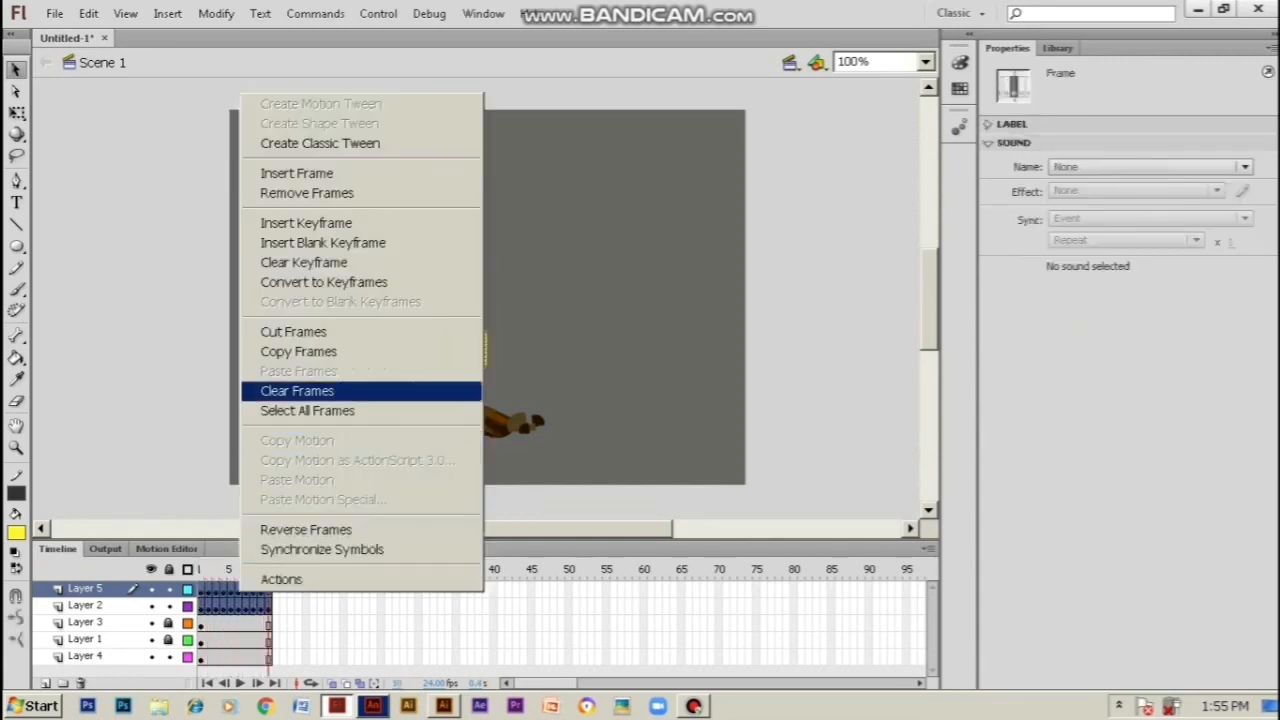
pyautogui.click(293, 331)
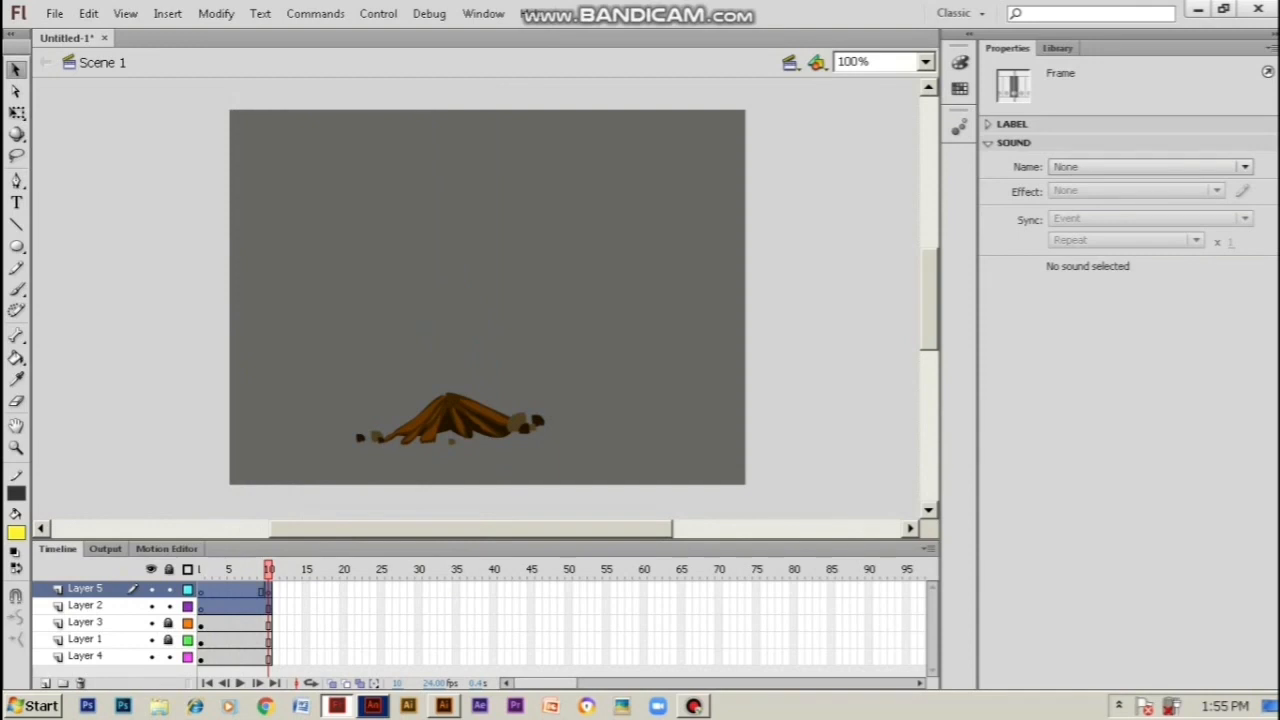
# On Layer 2, draw a yellow placeholder rectangle about 71 × 68 px above the firewood
pyautogui.click(86, 606)
pyautogui.click(16, 246)
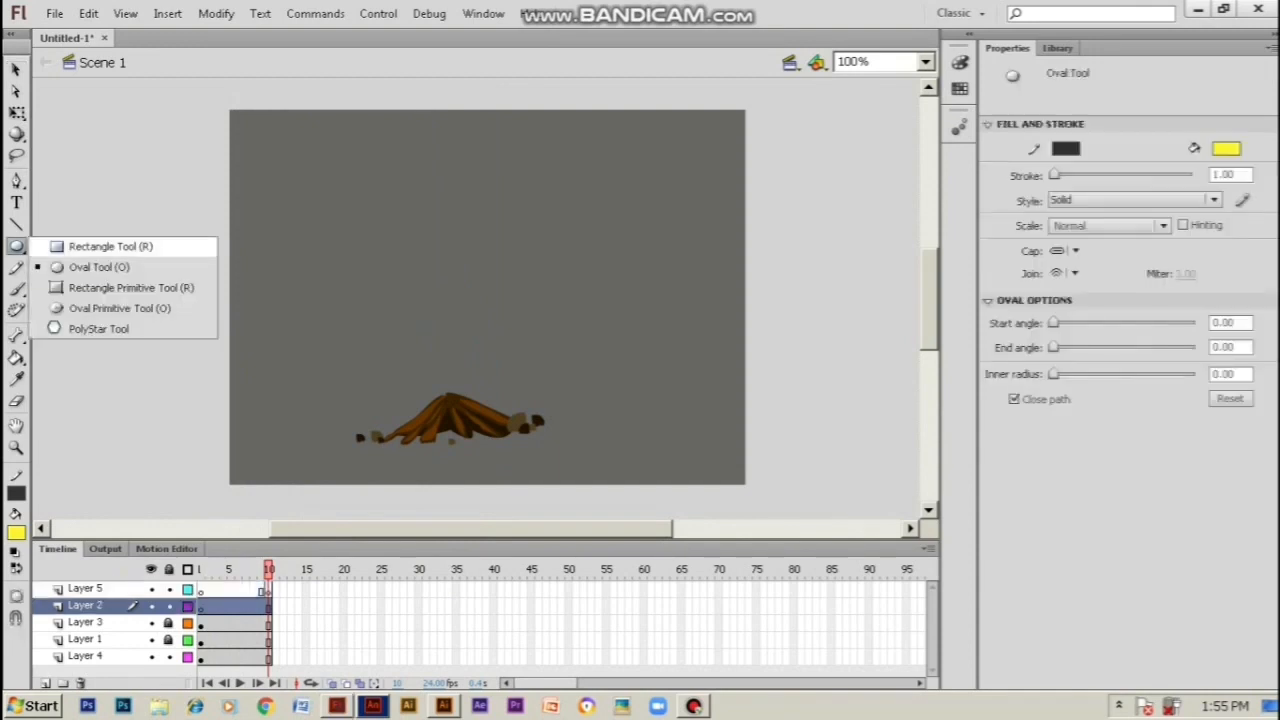
pyautogui.click(95, 250)
pyautogui.moveTo(352, 238); pyautogui.dragTo(420, 302)
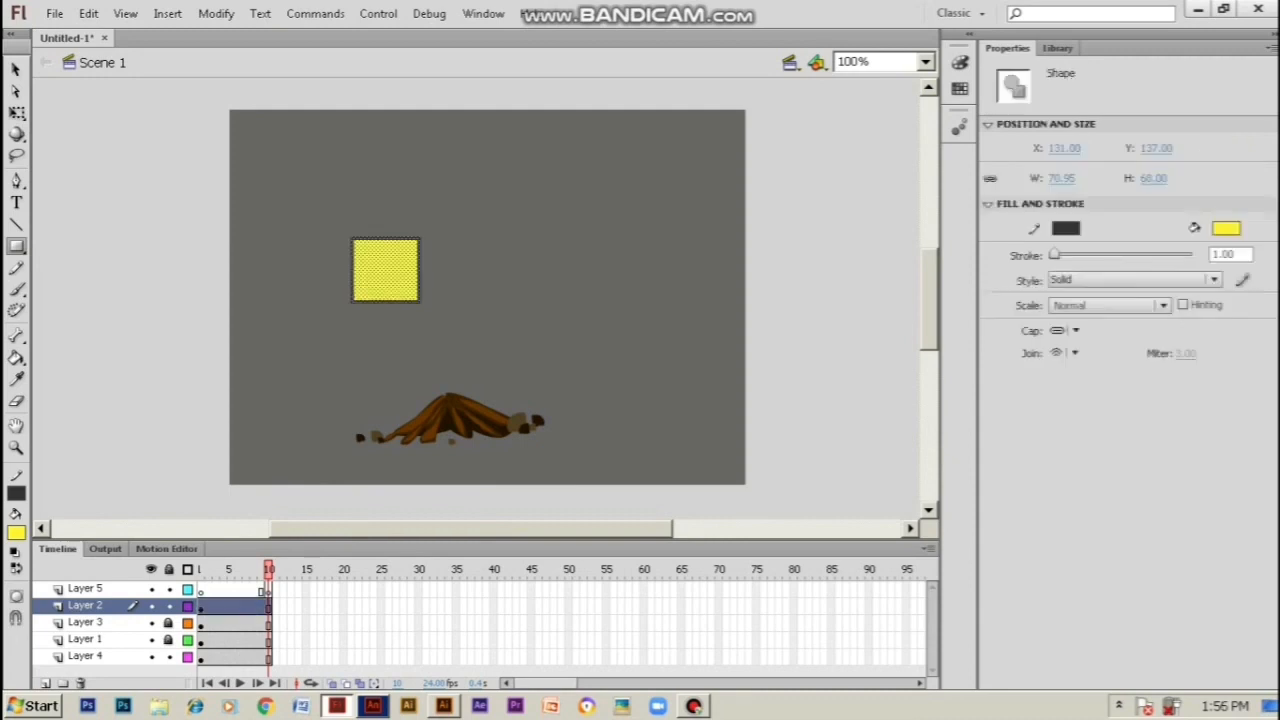
# Convert the yellow rectangle to a Movie Clip symbol
pyautogui.press('F8')
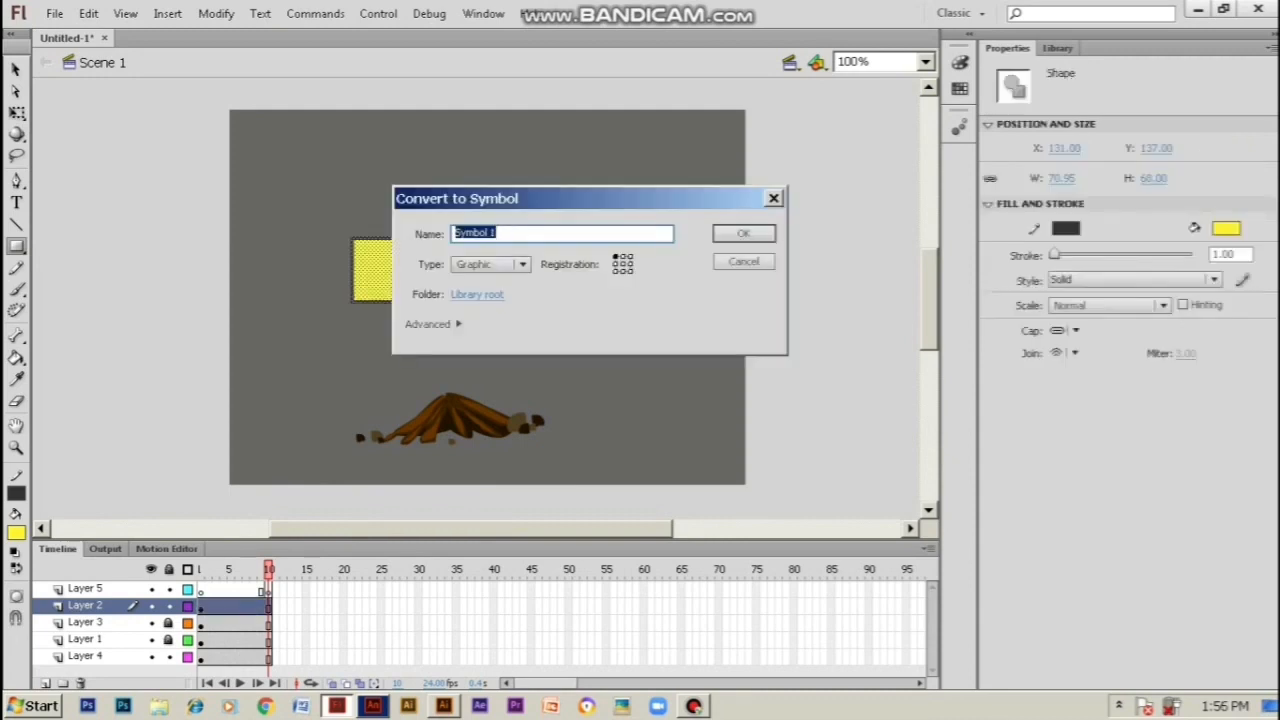
pyautogui.click(522, 265)
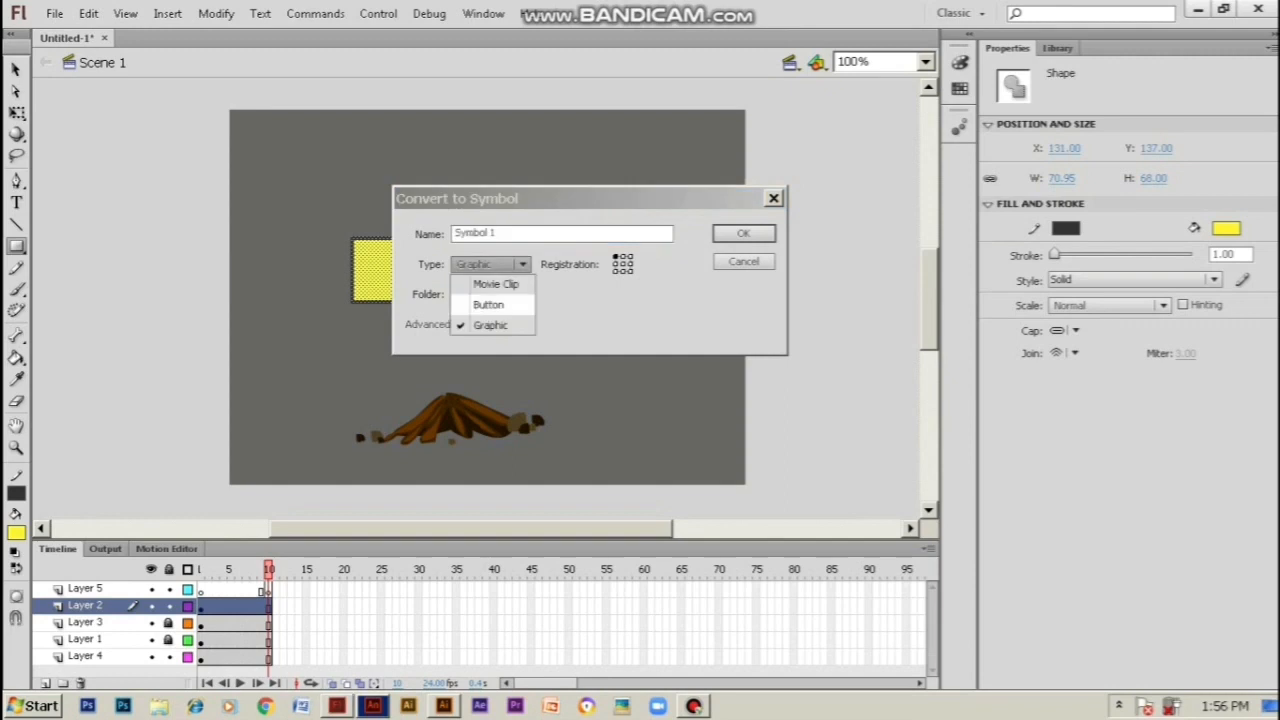
pyautogui.click(496, 284)
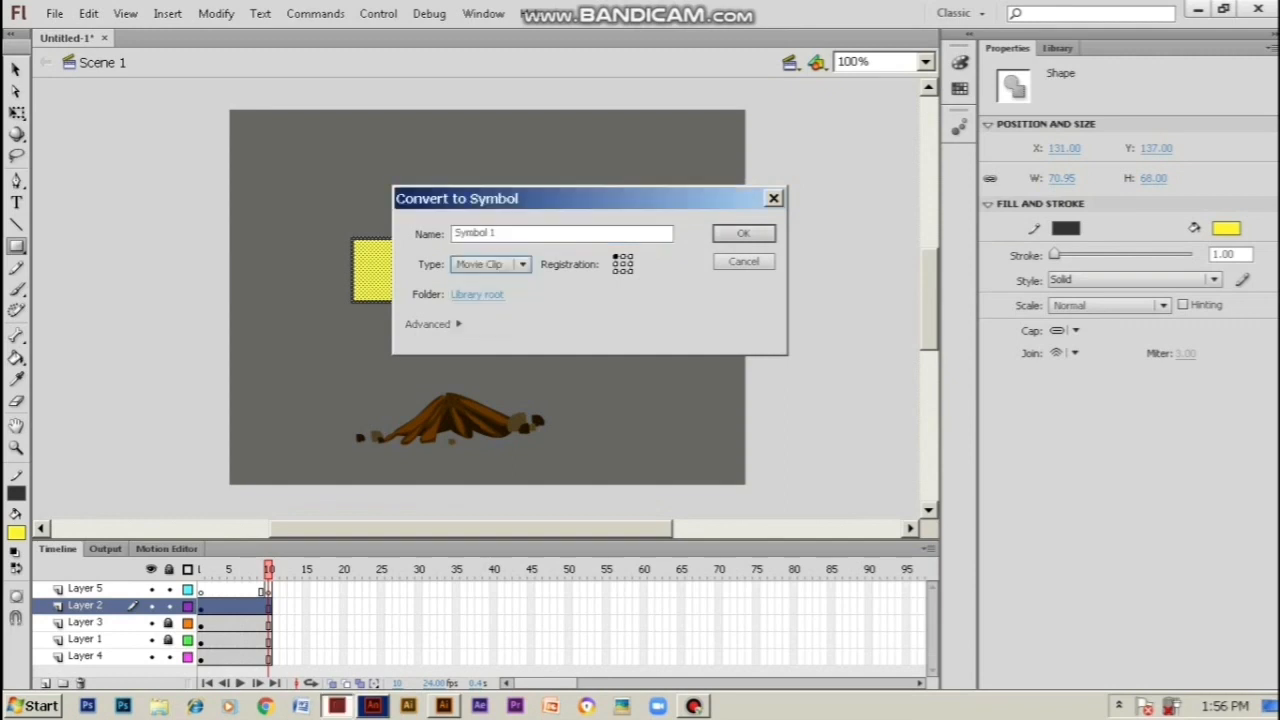
pyautogui.press('Return')
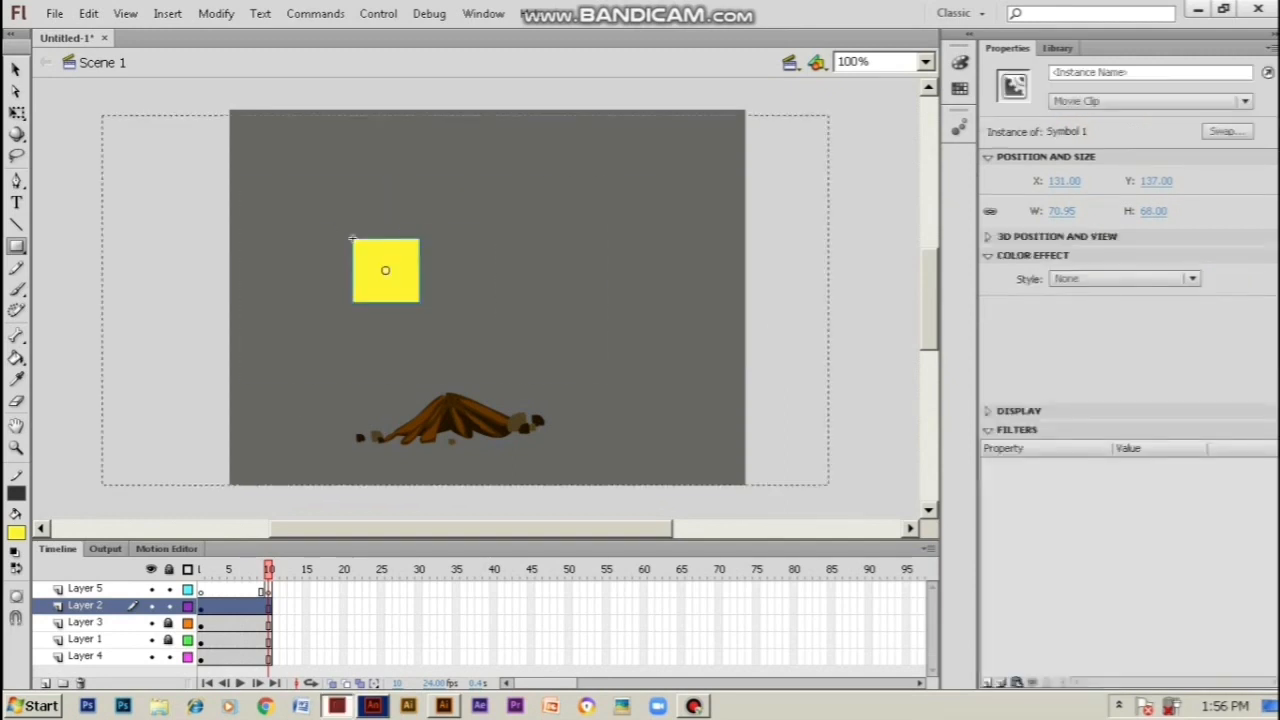
# Inside the movie clip, paste the cut flame and spark frames into a new layer and delete the placeholder rectangle's layer
pyautogui.hotkey('ctrl', 'e')
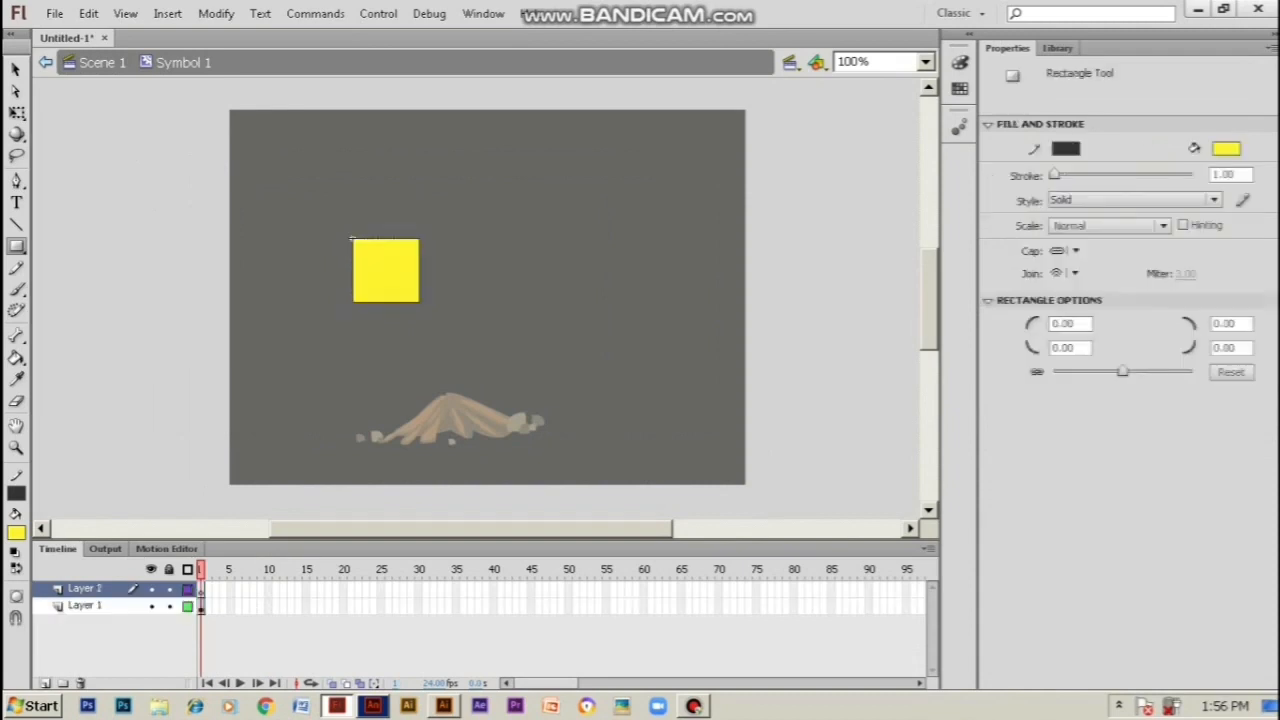
pyautogui.rightClick(205, 589)
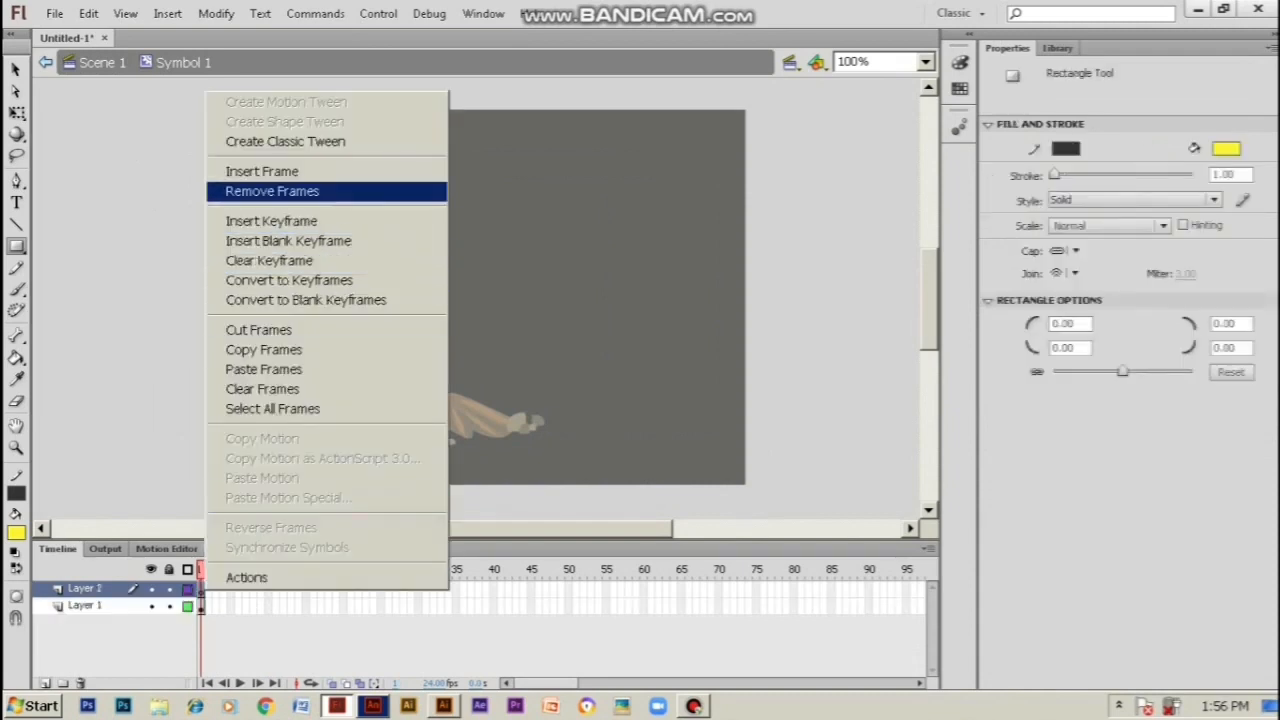
pyautogui.click(263, 369)
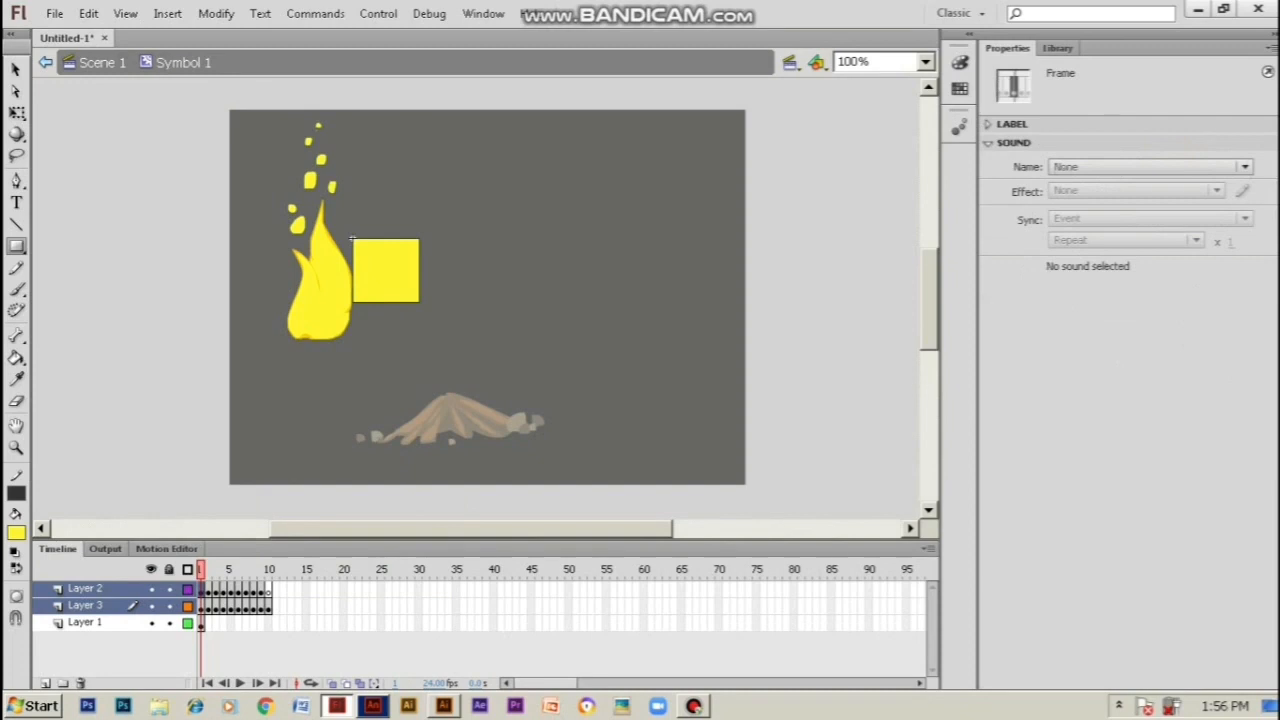
pyautogui.click(80, 683)
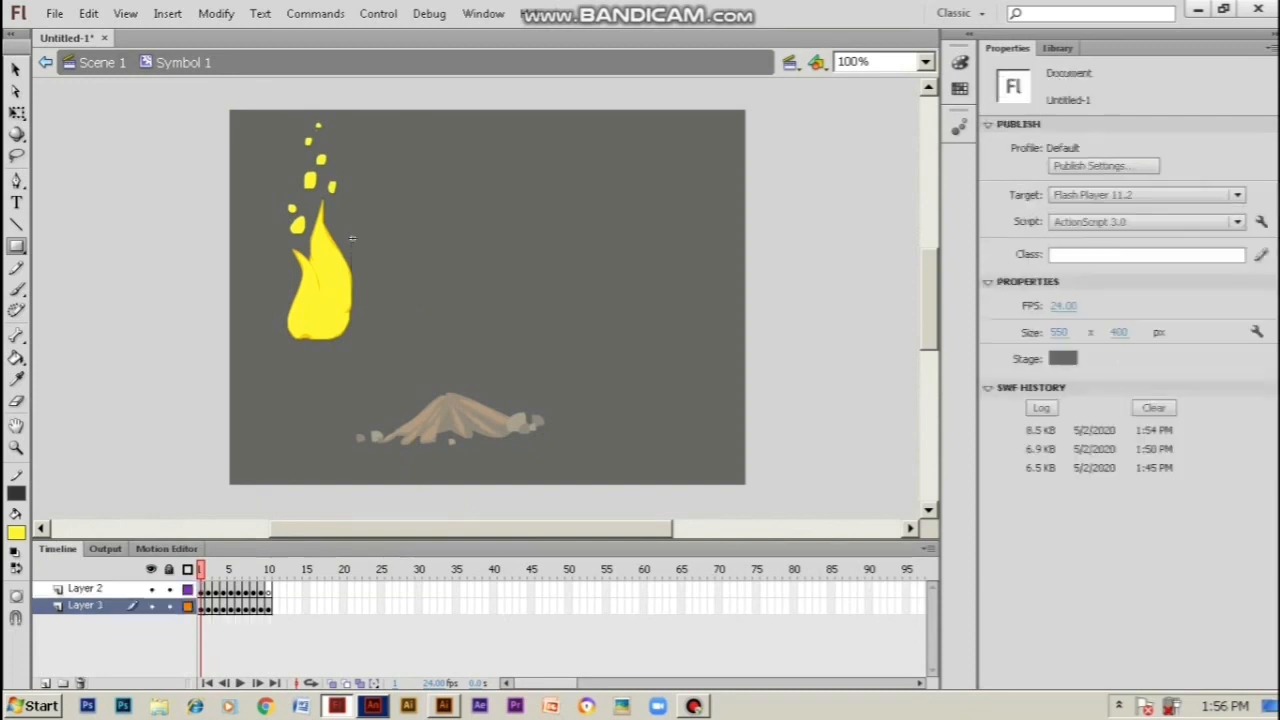
# Step through the movie clip's ten frames to check the pasted flame and spark animation
pyautogui.press('.')
pyautogui.press('.')
pyautogui.press('.')
pyautogui.press('.')
pyautogui.press('.')
pyautogui.press('.')
pyautogui.press('.')
pyautogui.press('.')
pyautogui.press('.')
pyautogui.press(',')
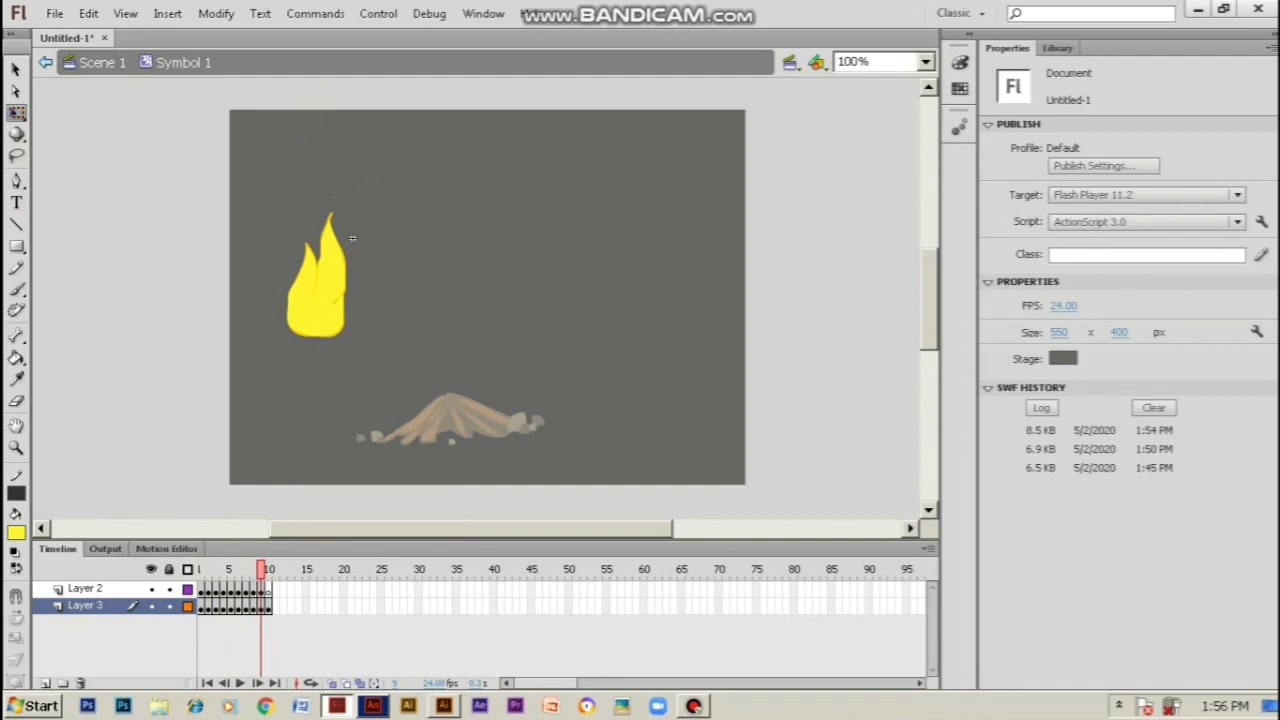
# Return to Scene 1 and place the flame movie clip directly on top of the firewood at about X 276, Y 203
pyautogui.click(102, 63)
pyautogui.moveTo(325, 290); pyautogui.dragTo(456, 396)
pyautogui.press('Right')
pyautogui.press('Down')
pyautogui.press('Down')
pyautogui.press('Down')
pyautogui.press('Down')
pyautogui.press('Down')
pyautogui.press('Down')
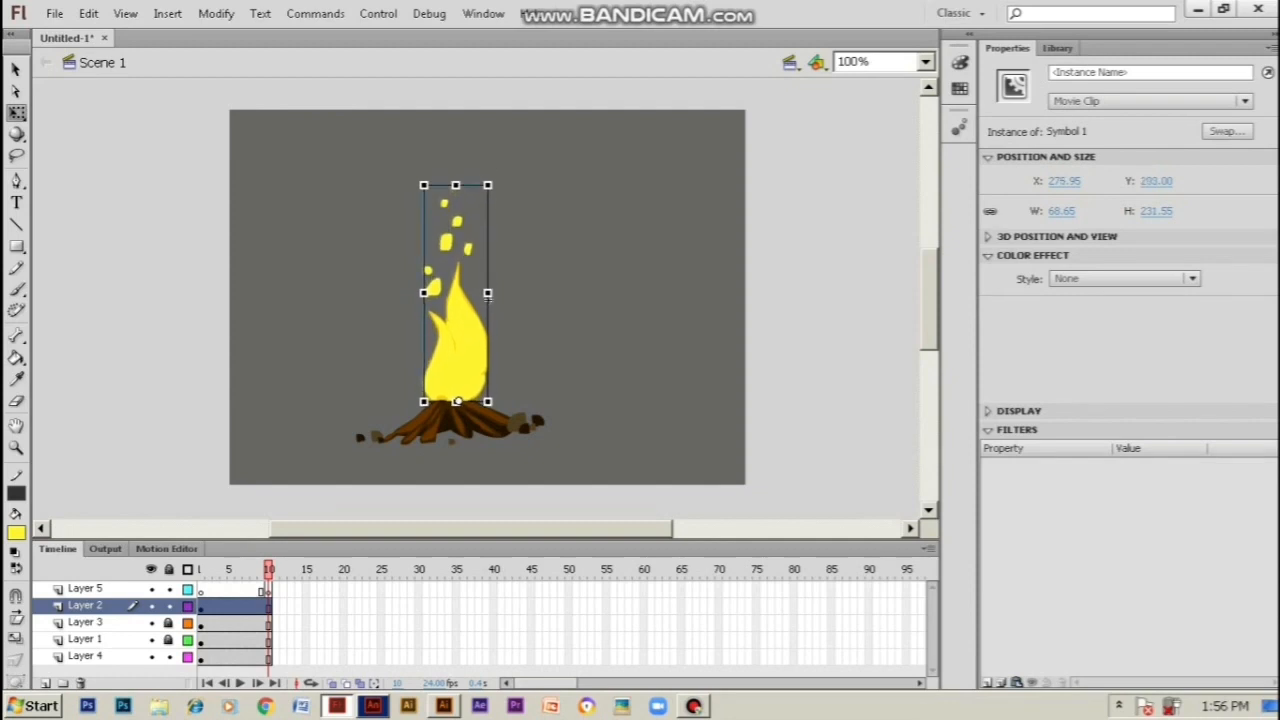
# Add a Glow filter to the flame movie clip with a yellow colour and High quality
pyautogui.click(1032, 255)
pyautogui.click(987, 682)
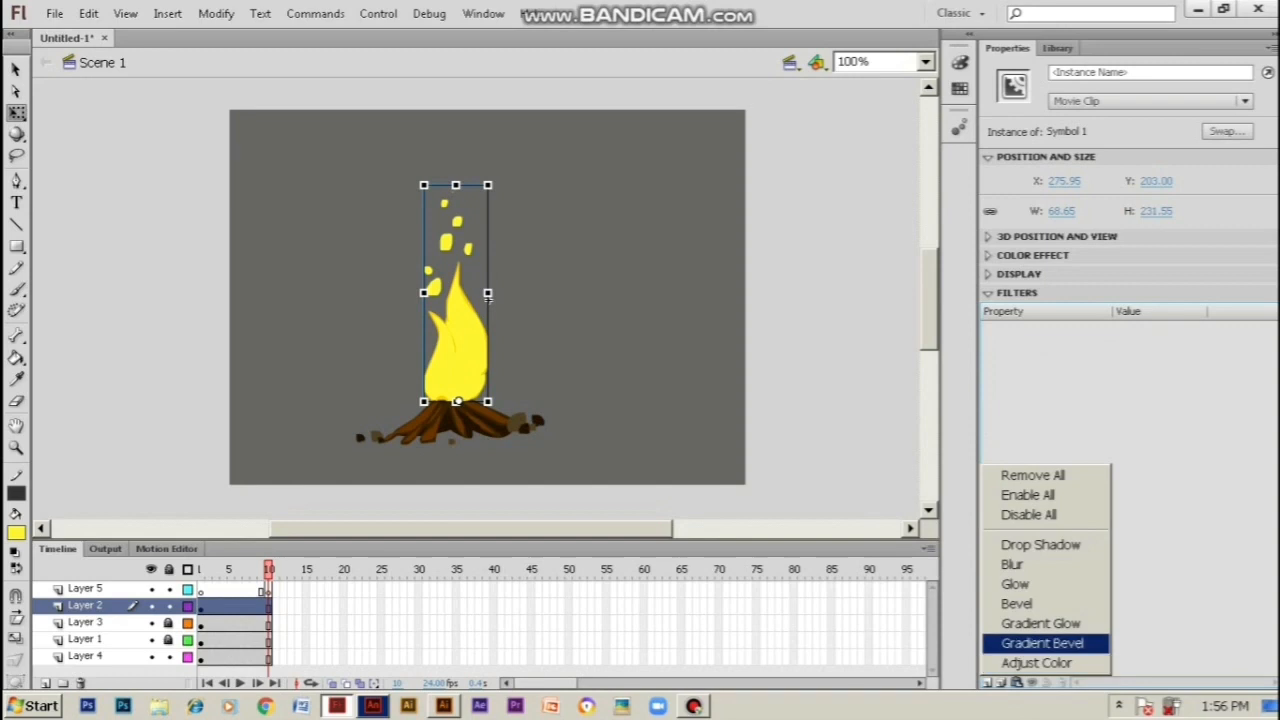
pyautogui.click(1015, 584)
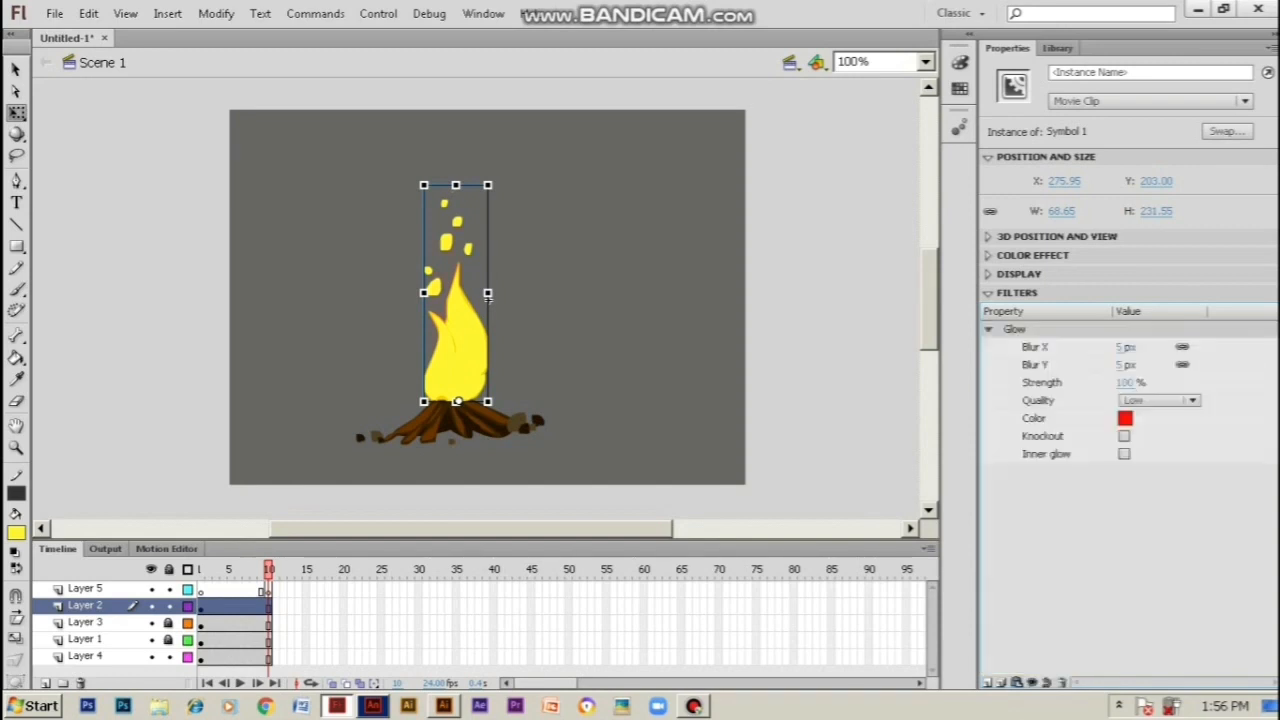
pyautogui.click(1125, 418)
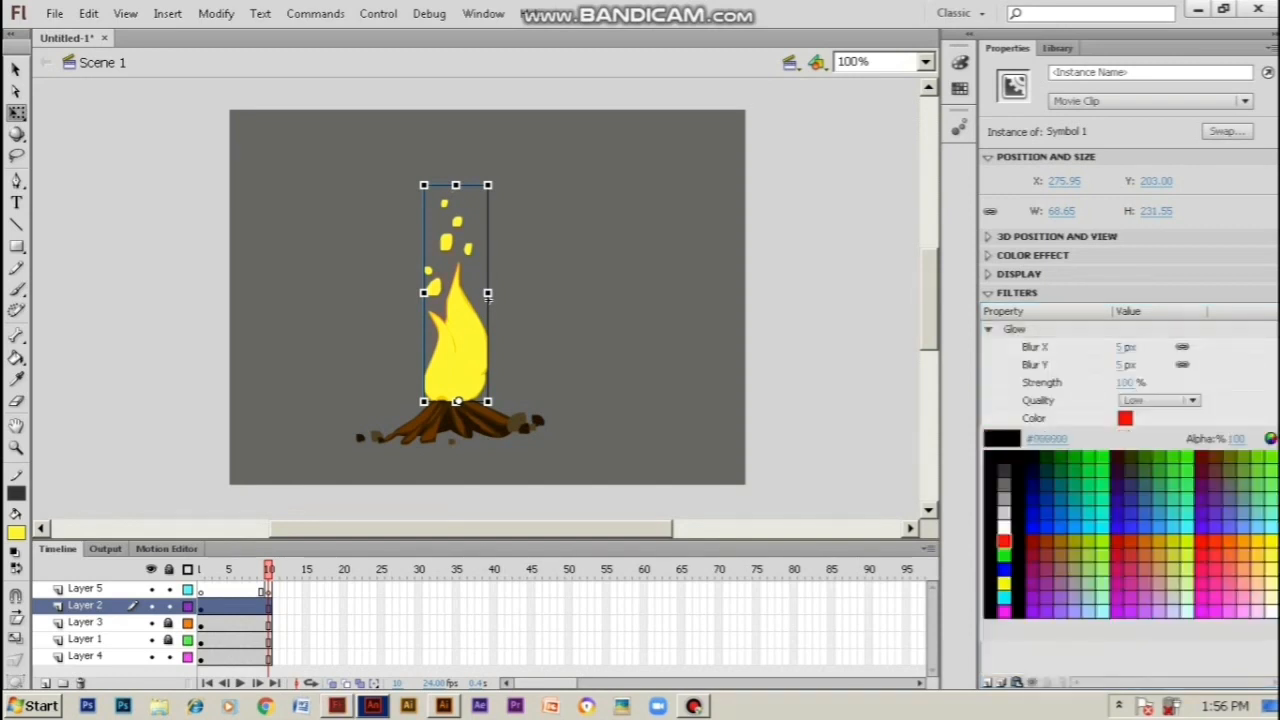
pyautogui.click(1004, 583)
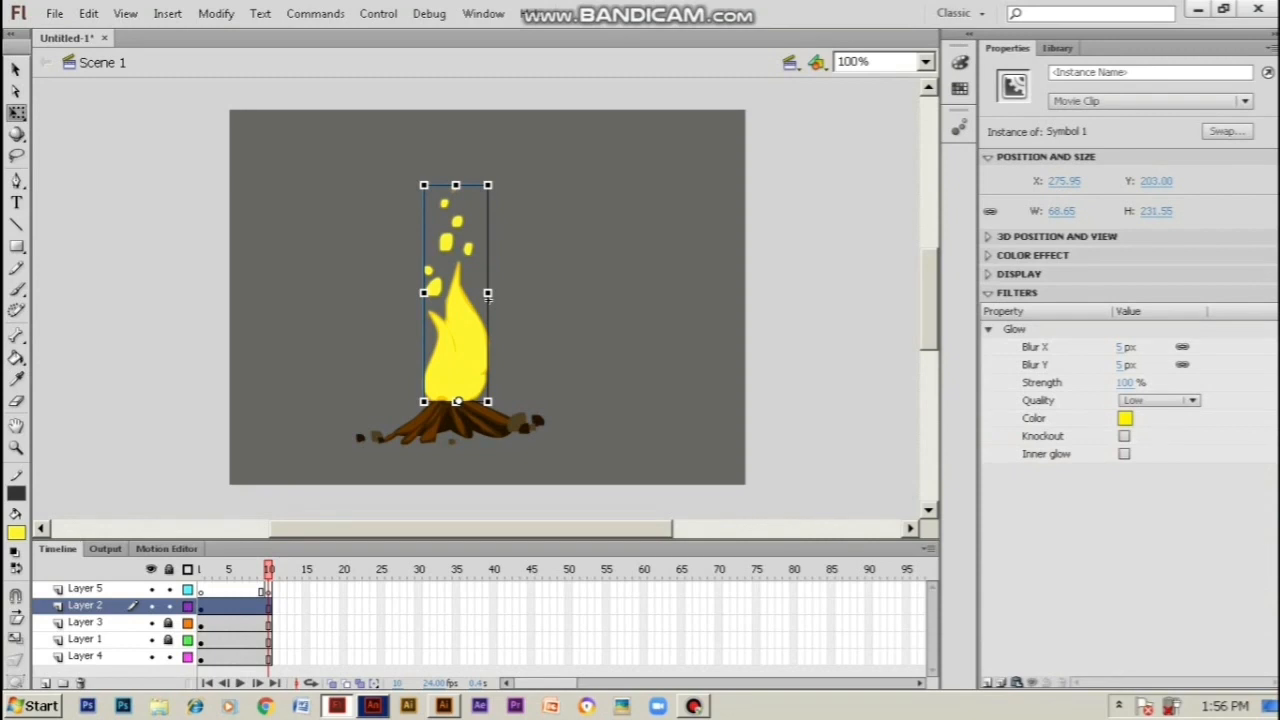
pyautogui.click(1159, 400)
pyautogui.click(1162, 457)
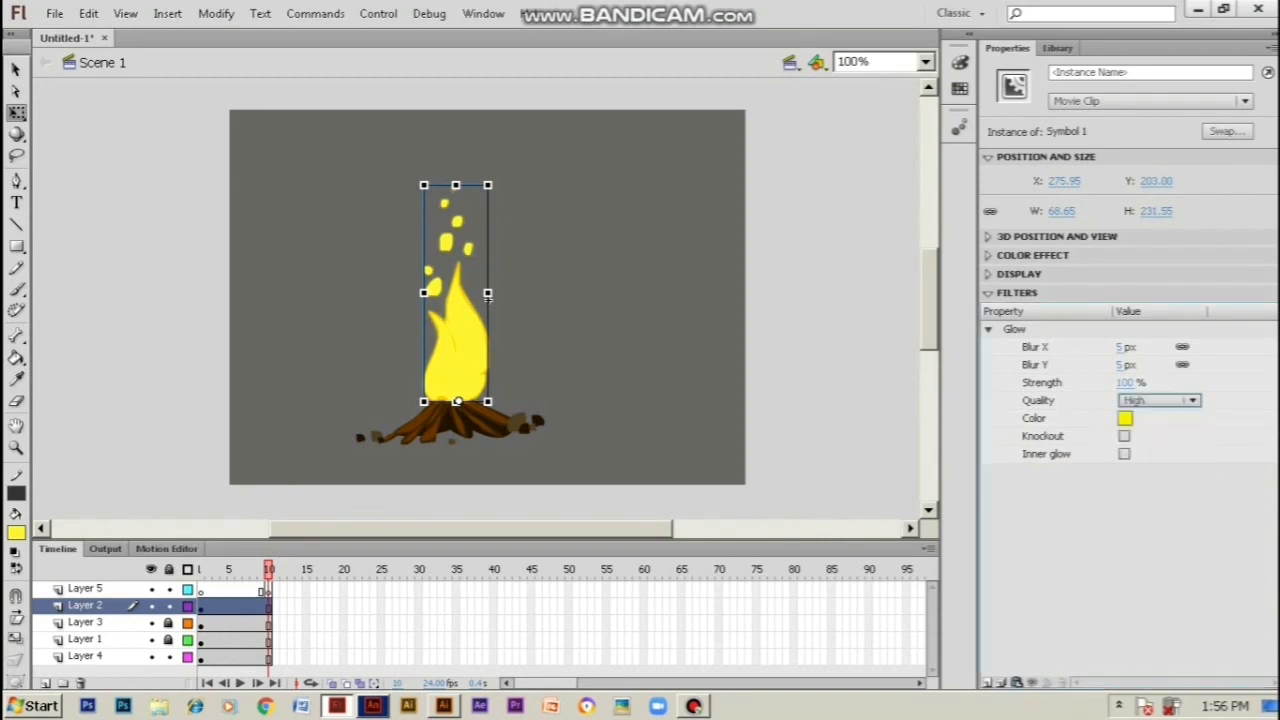
# Set the flame glow's horizontal and vertical blur to 29 px and its strength to 122%
pyautogui.moveTo(1121, 365); pyautogui.dragTo(1145, 365)
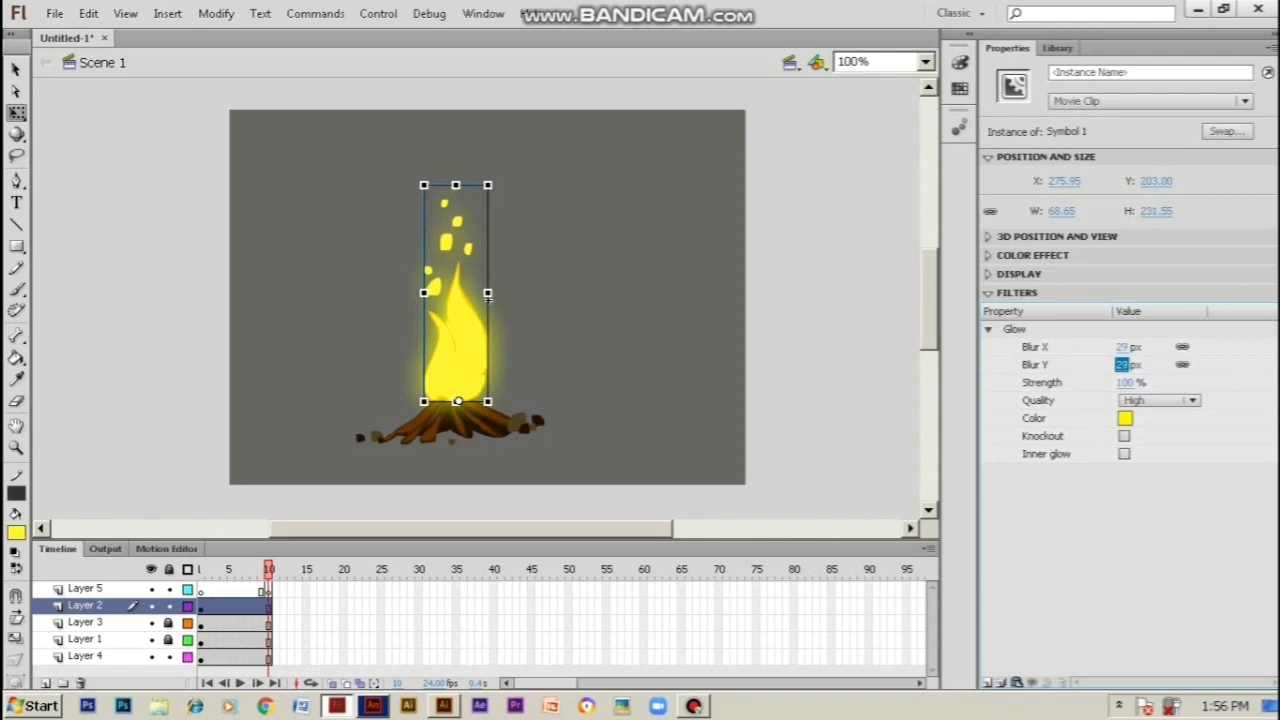
pyautogui.press('Tab')
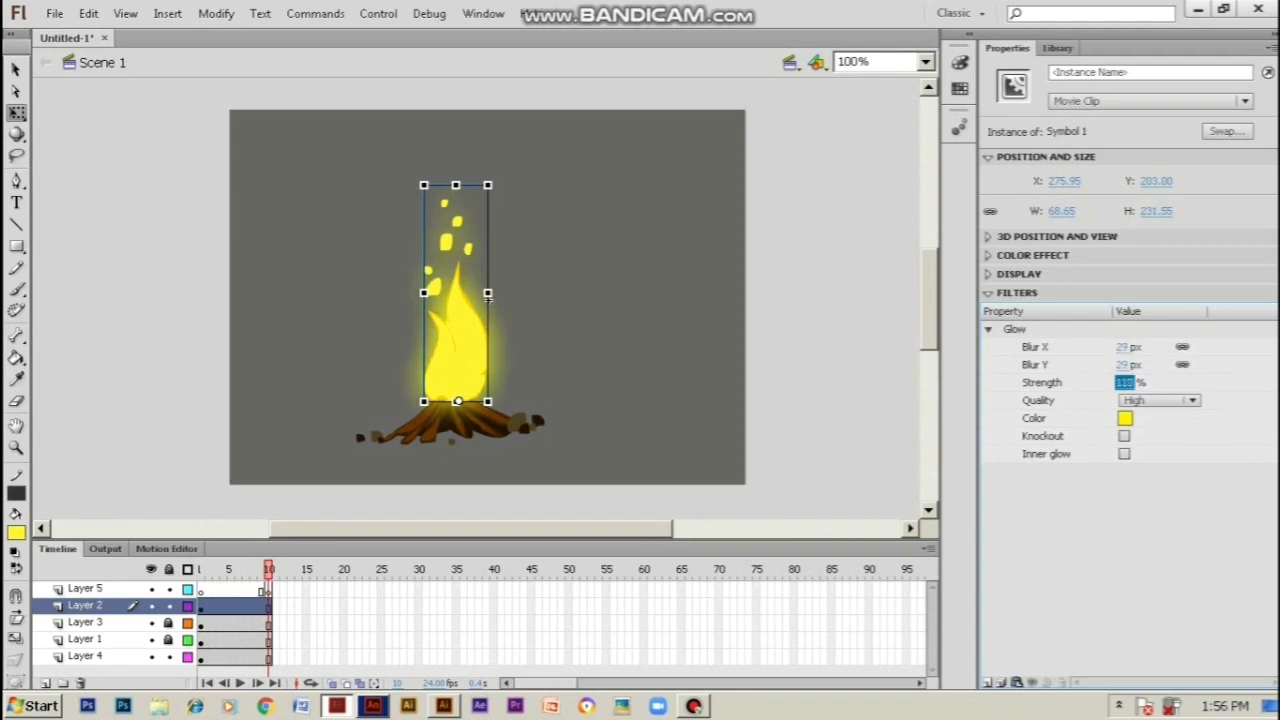
pyautogui.click(489, 297)
# Set the stage colour to dark grey and preview the glowing campfire as a test movie
pyautogui.click(1062, 358)
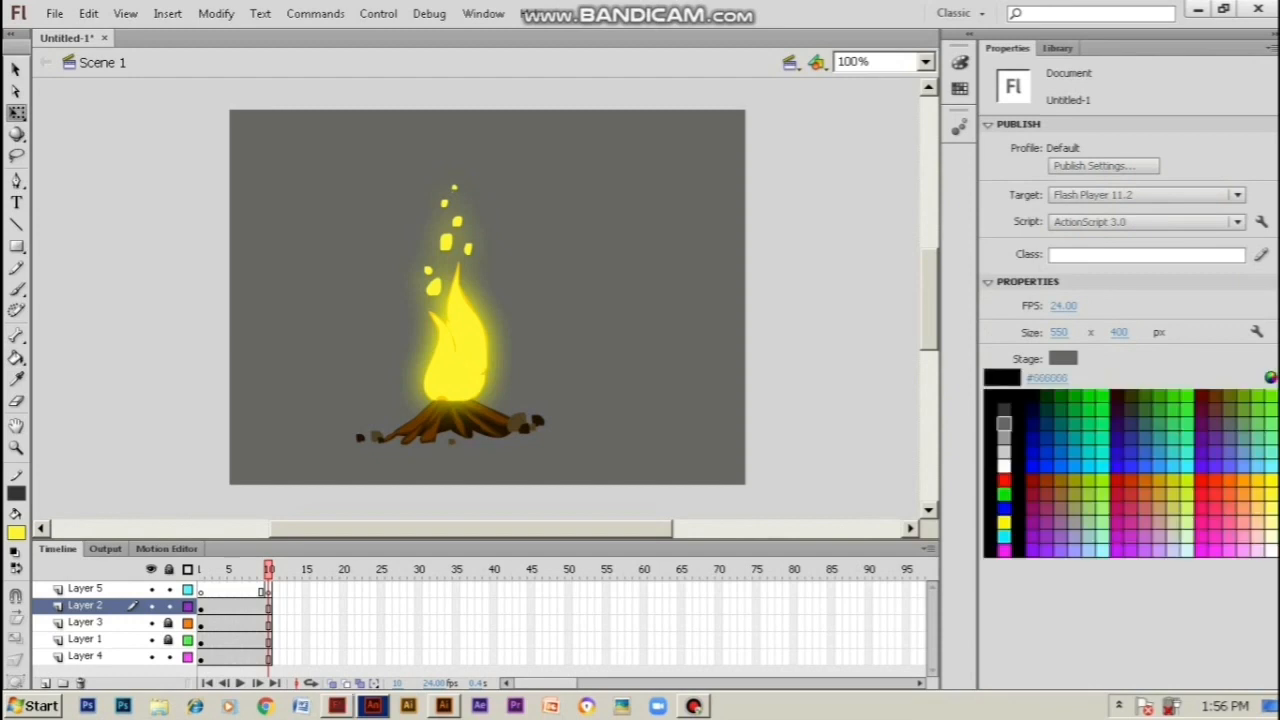
pyautogui.click(1004, 410)
pyautogui.hotkey('ctrl', 'Return')
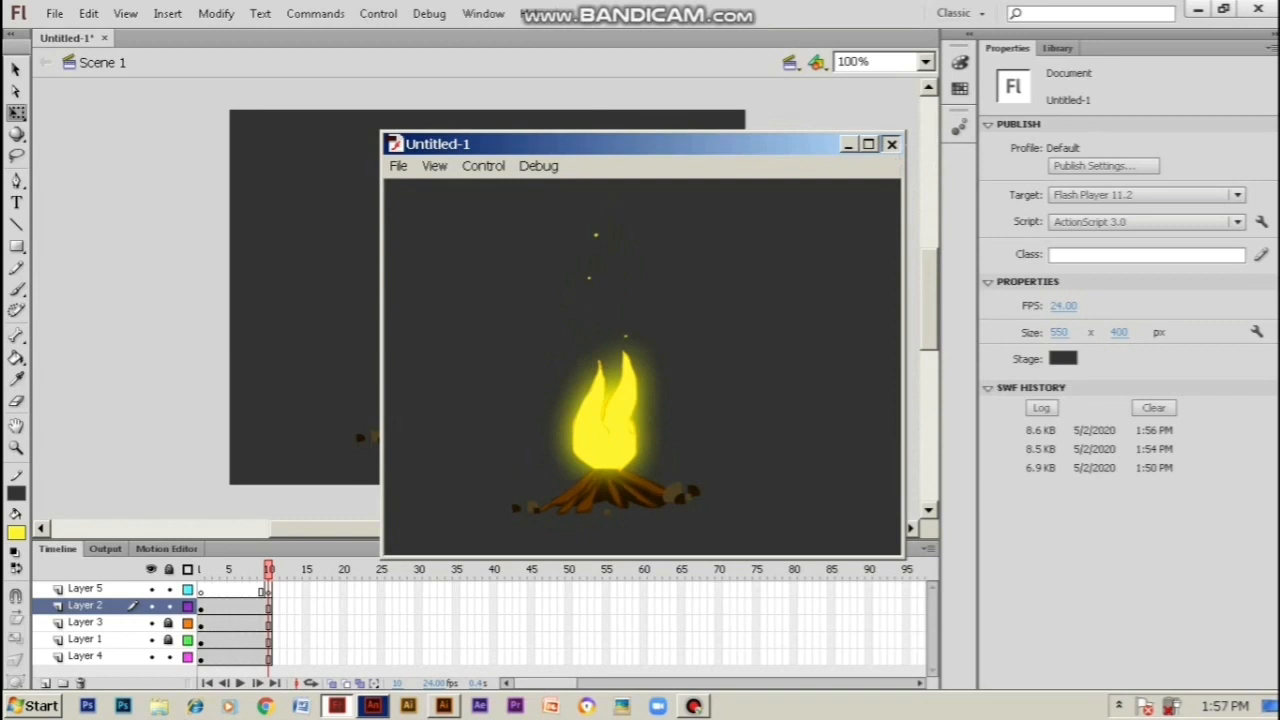
pyautogui.click(891, 144)
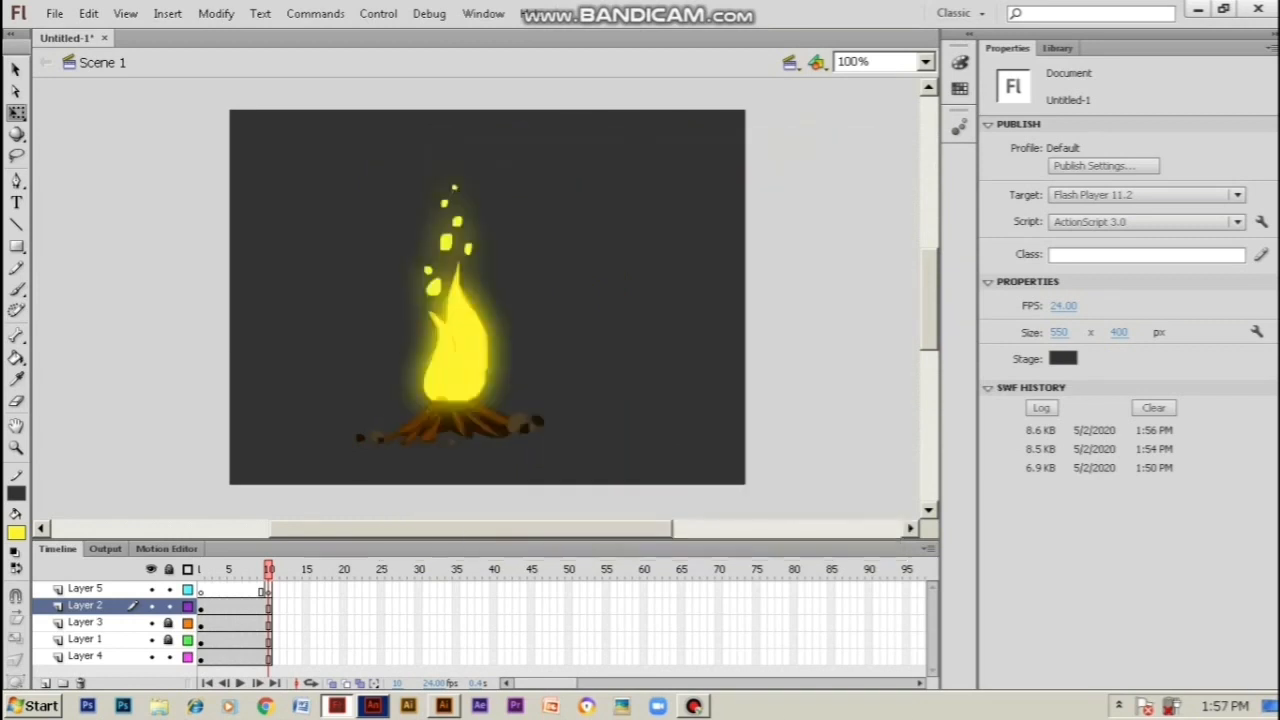
# Add a new layer above Layer 3 and draw a yellow oval about 369 × 93 px across the firewood
pyautogui.click(133, 622)
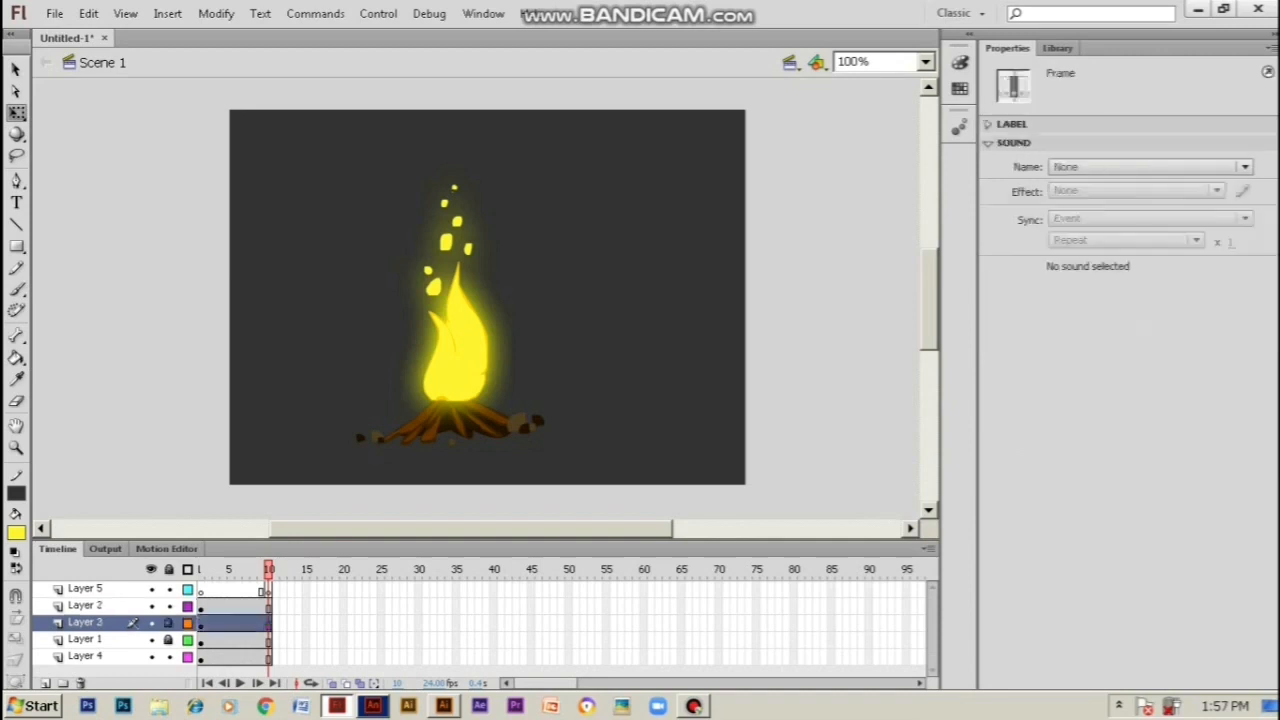
pyautogui.click(45, 683)
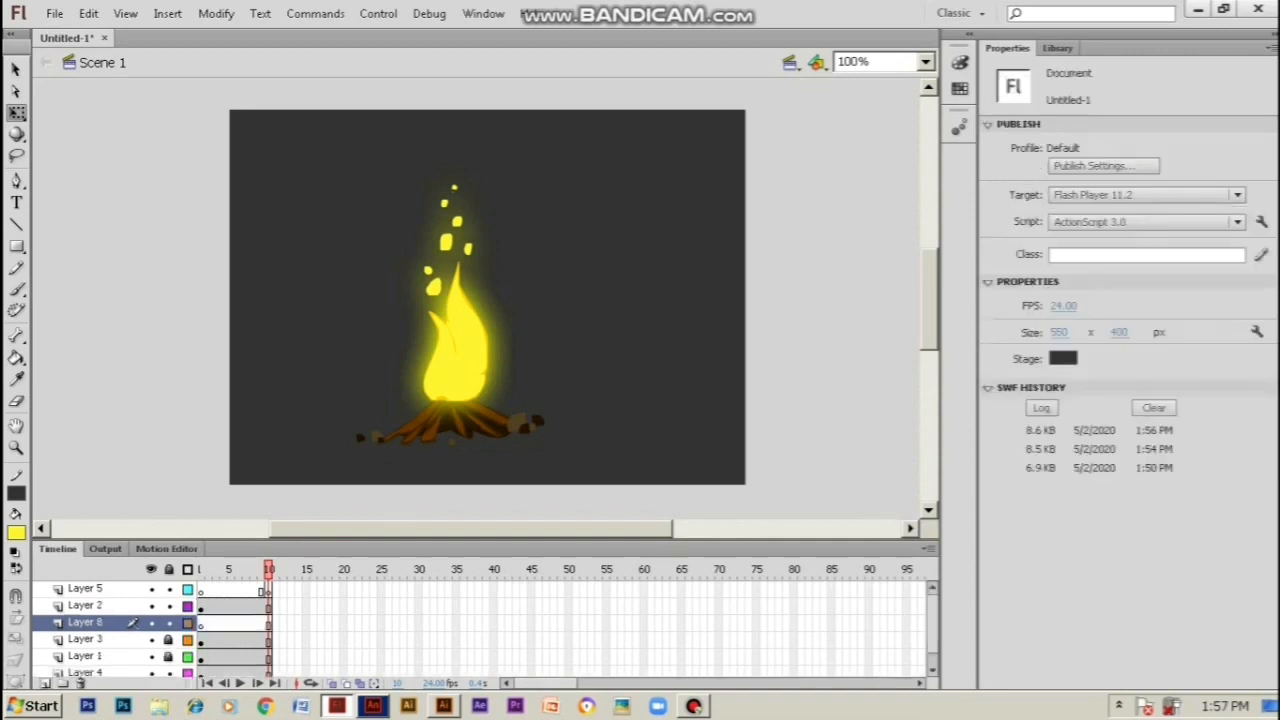
pyautogui.moveTo(16, 246); pyautogui.dragTo(70, 264)
pyautogui.moveTo(287, 394); pyautogui.dragTo(634, 487)
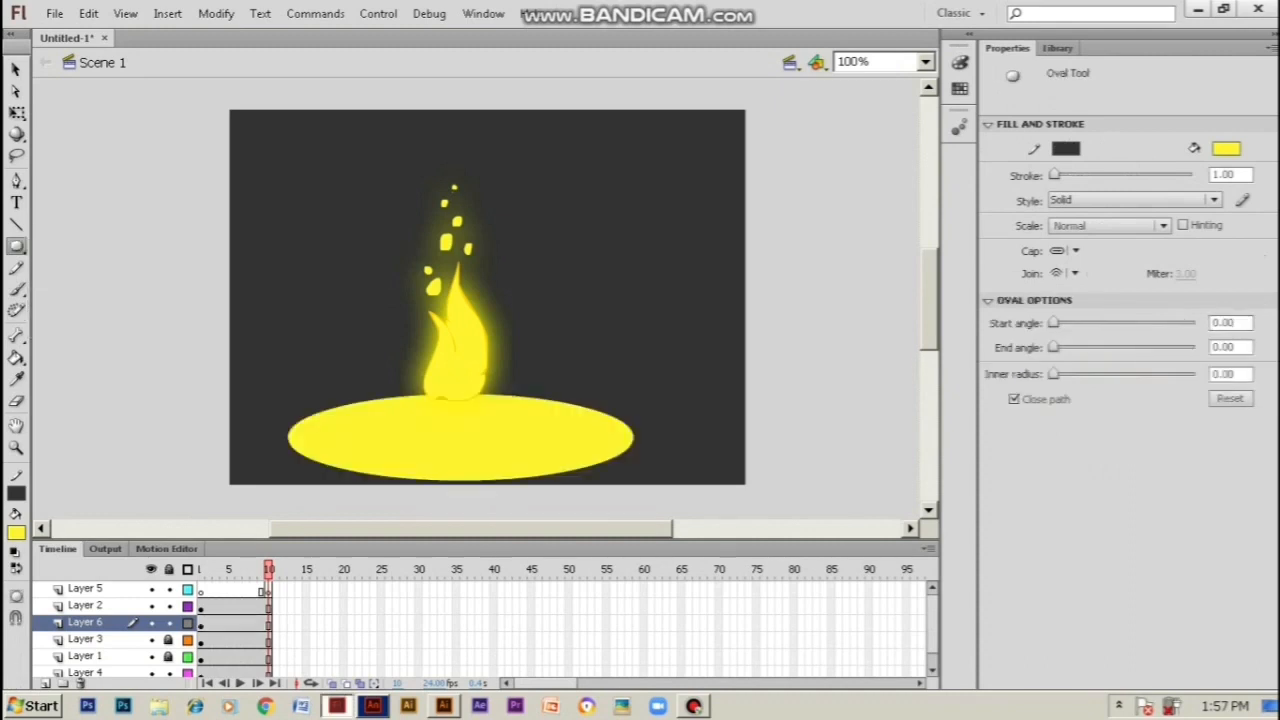
# Delete the yellow oval's outline, keeping only its fill
pyautogui.click(16, 68)
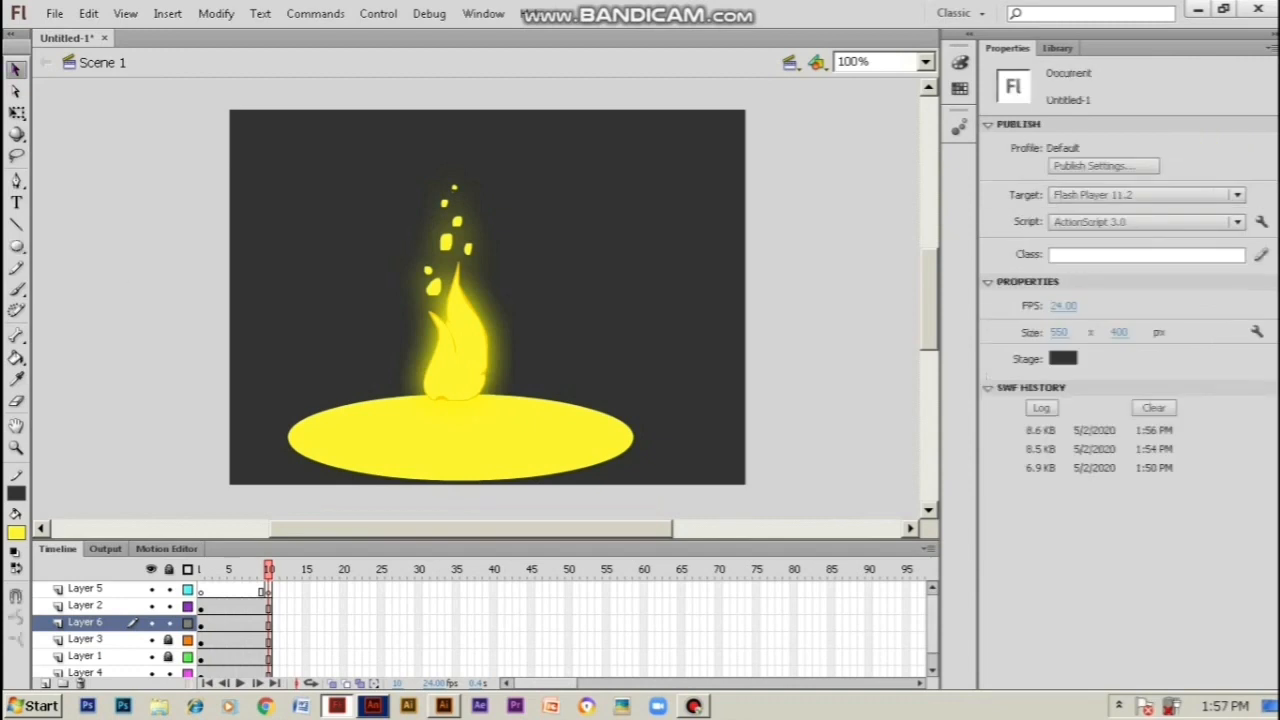
pyautogui.click(460, 438)
pyautogui.click(640, 500)
pyautogui.click(560, 473)
pyautogui.press('Delete')
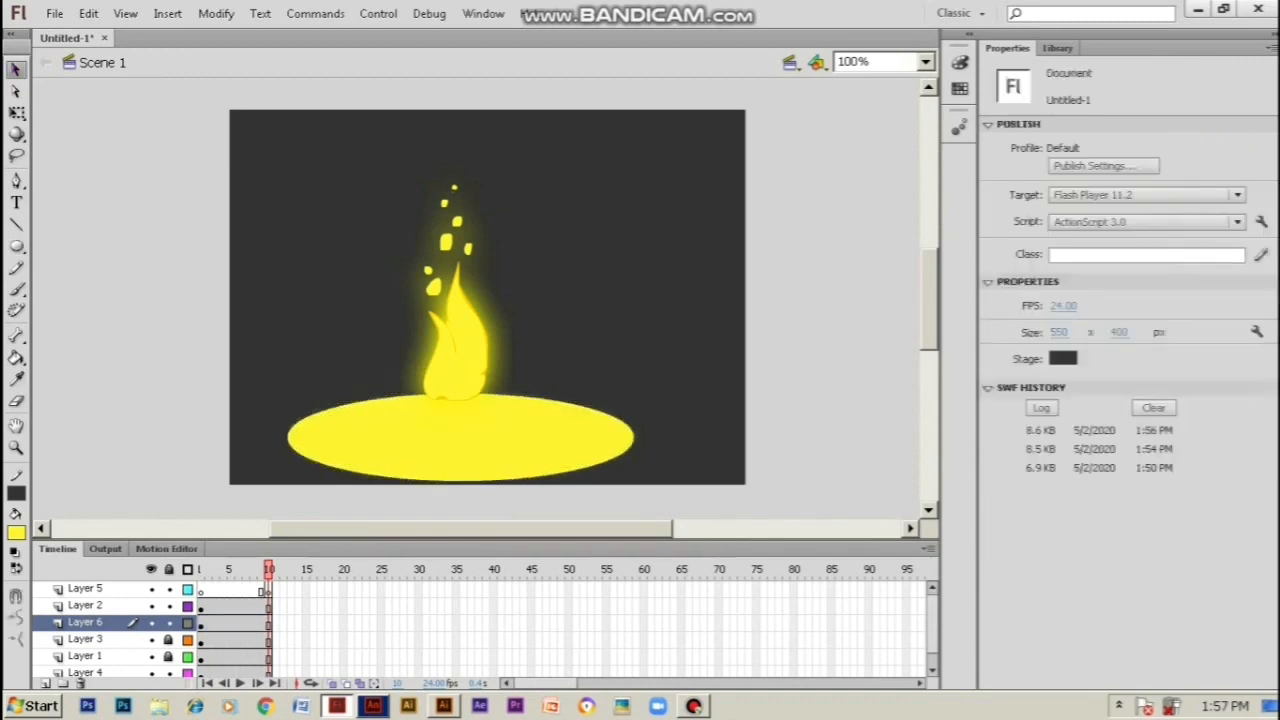
# Lock every layer except the oval's layer and play the timeline
pyautogui.click(169, 569)
pyautogui.click(169, 622)
pyautogui.click(460, 438)
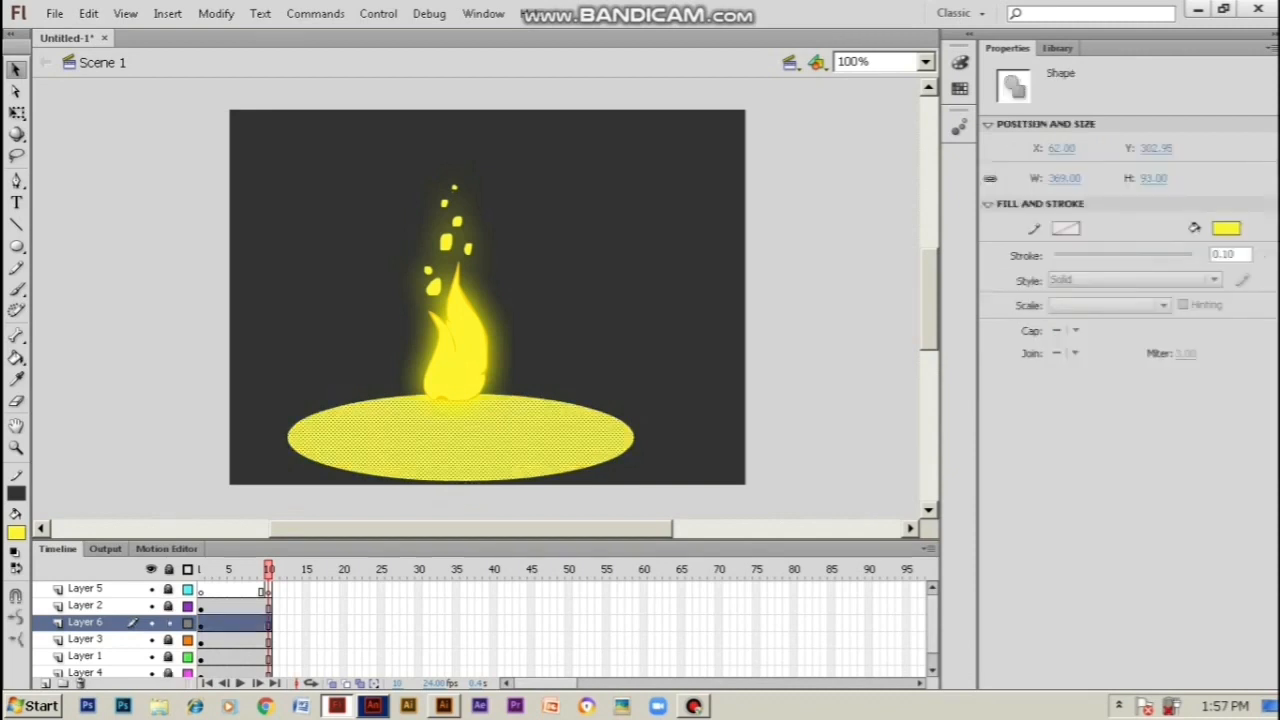
pyautogui.press('Return')
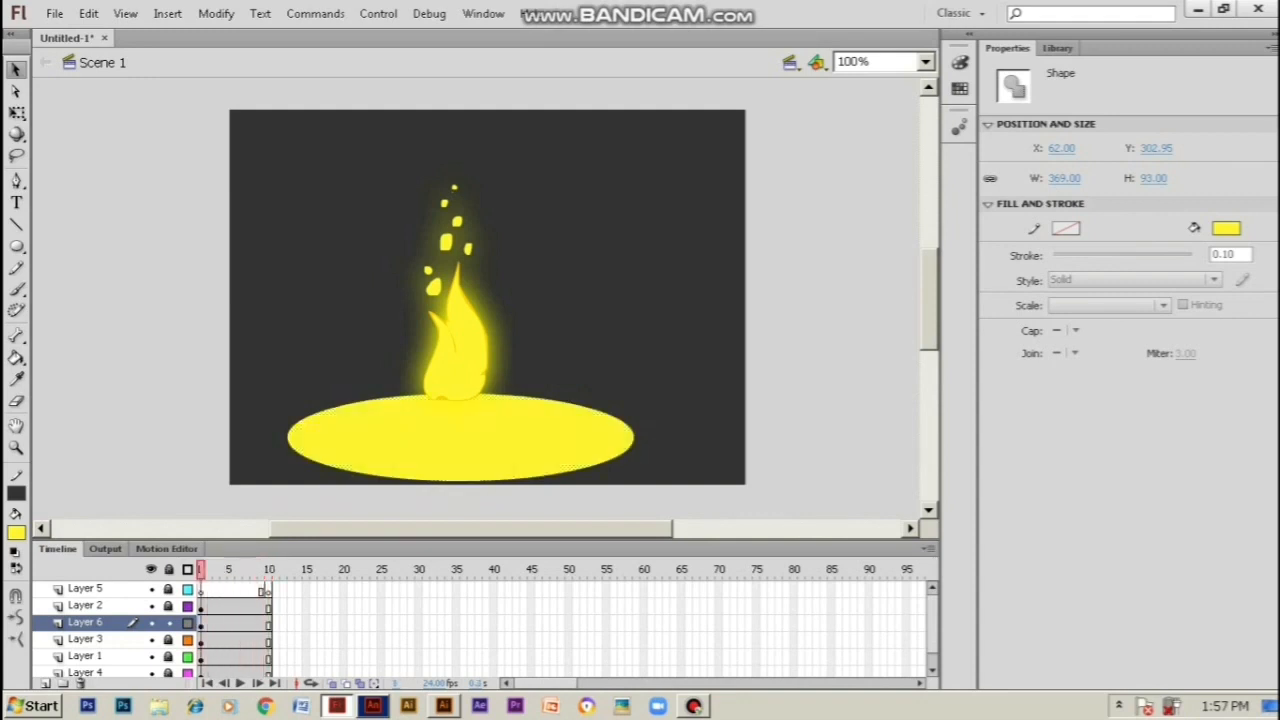
# Unlock Layers 5 and 2, change the flame instance's behaviour to Graphic, play the timeline, and relock Layer 2
pyautogui.click(169, 589)
pyautogui.click(216, 607)
pyautogui.click(169, 606)
pyautogui.click(485, 300)
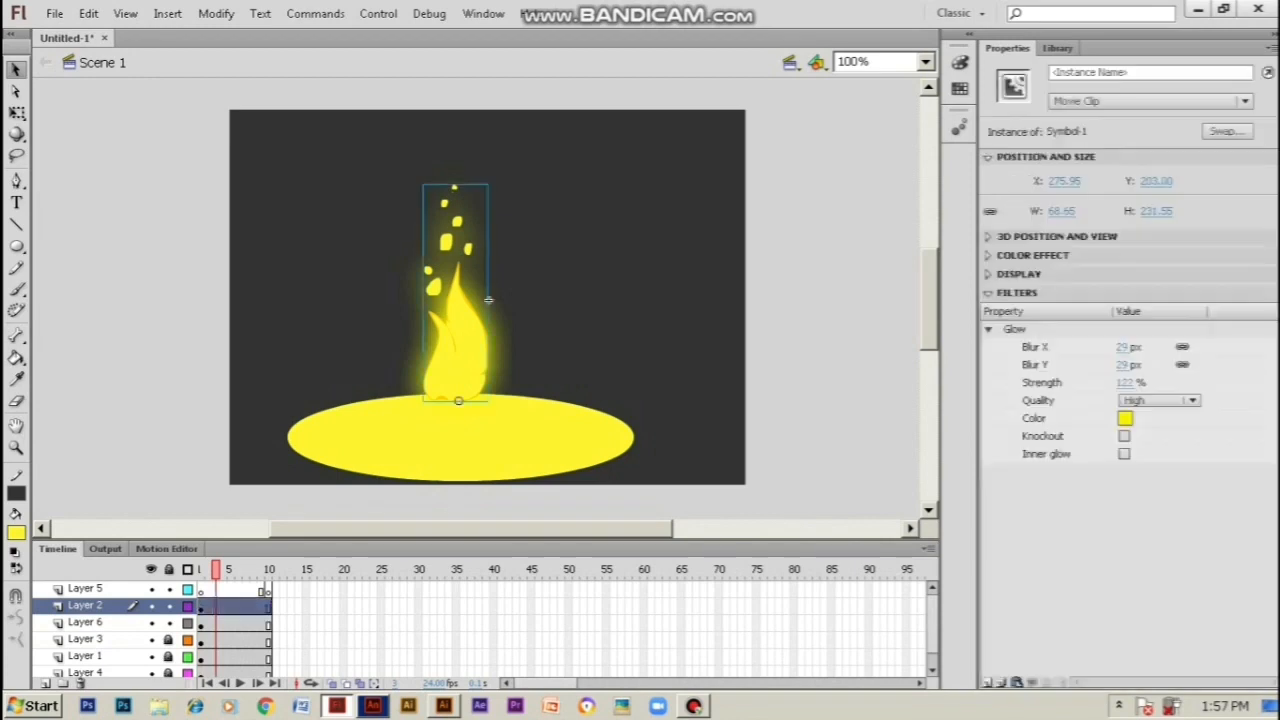
pyautogui.click(1125, 101)
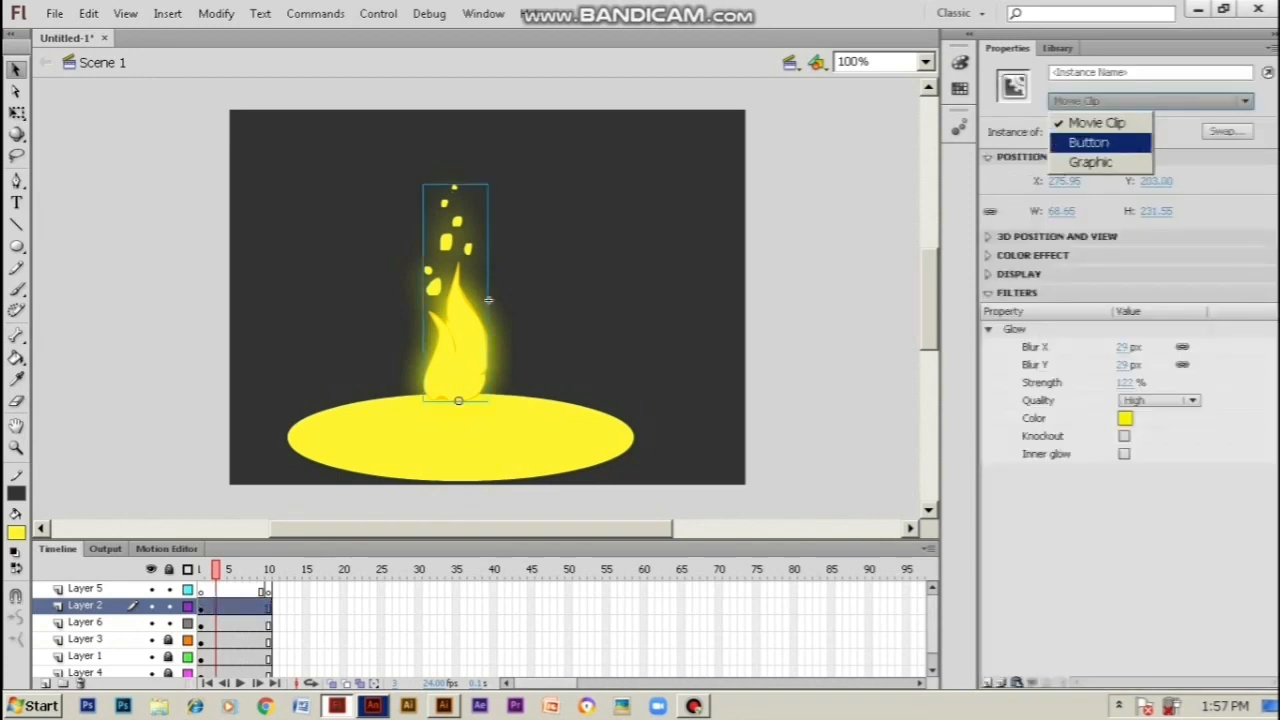
pyautogui.click(1092, 162)
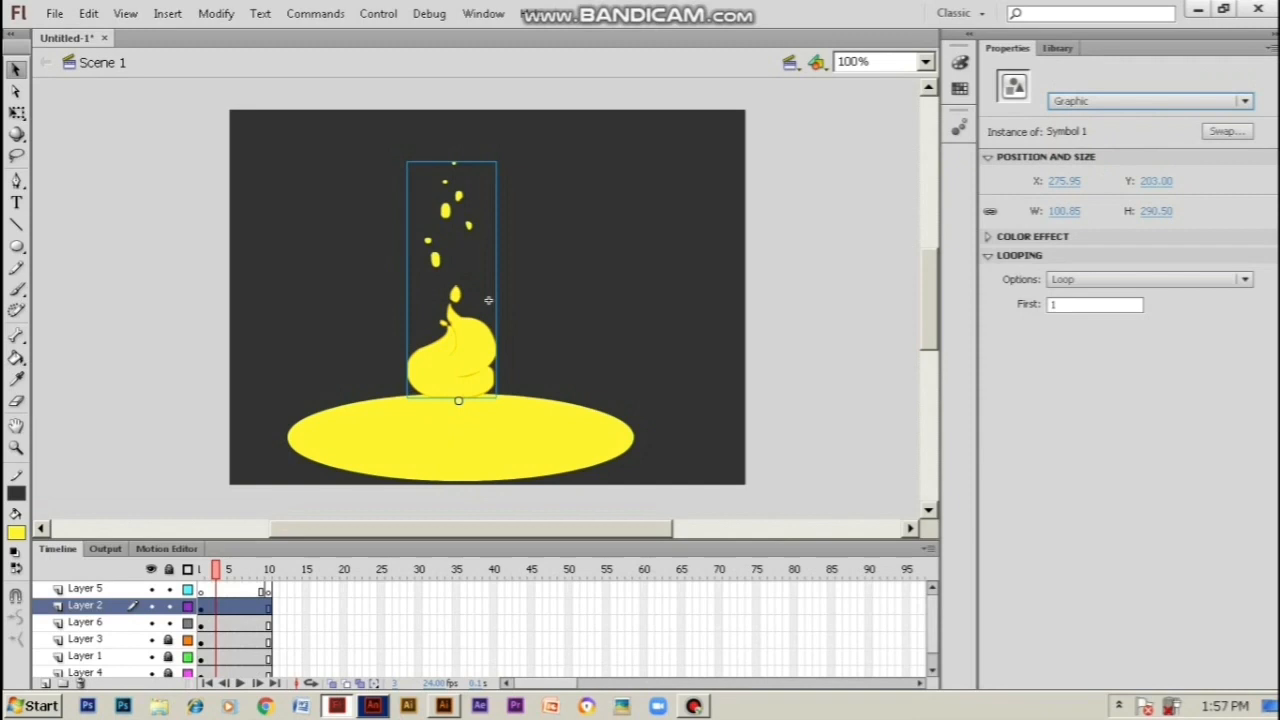
pyautogui.press('Return')
pyautogui.click(201, 607)
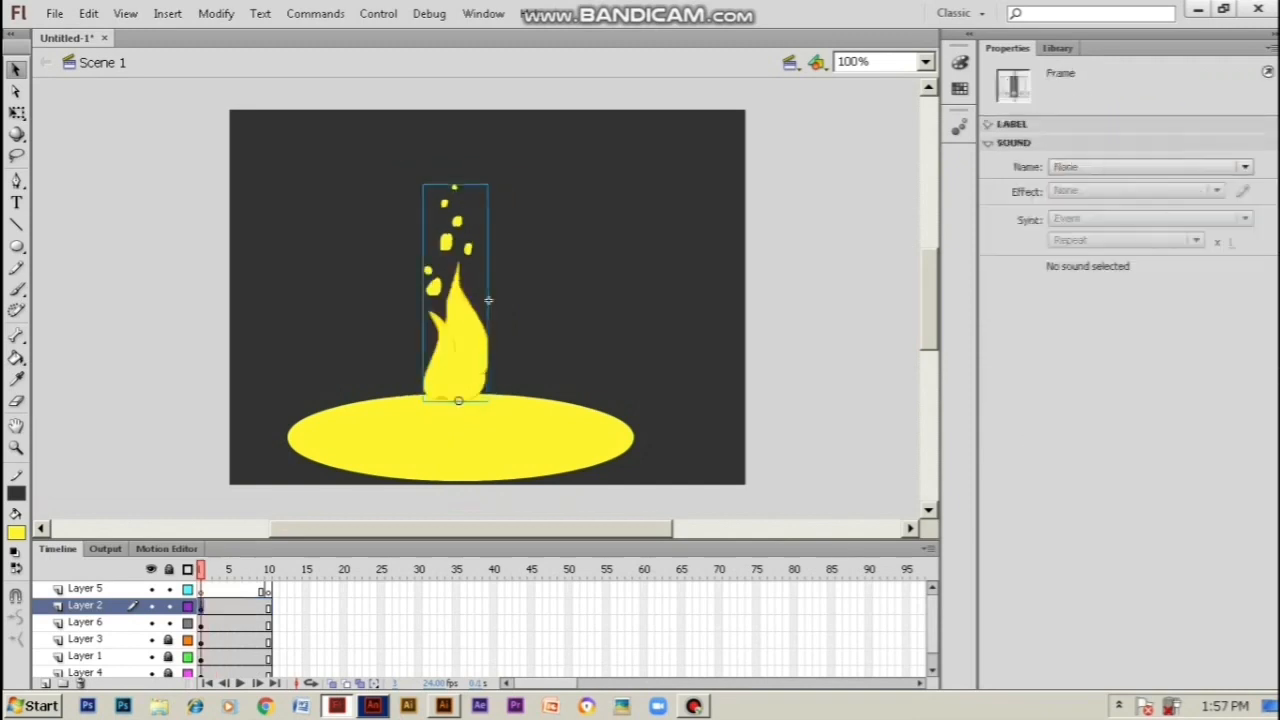
pyautogui.click(168, 606)
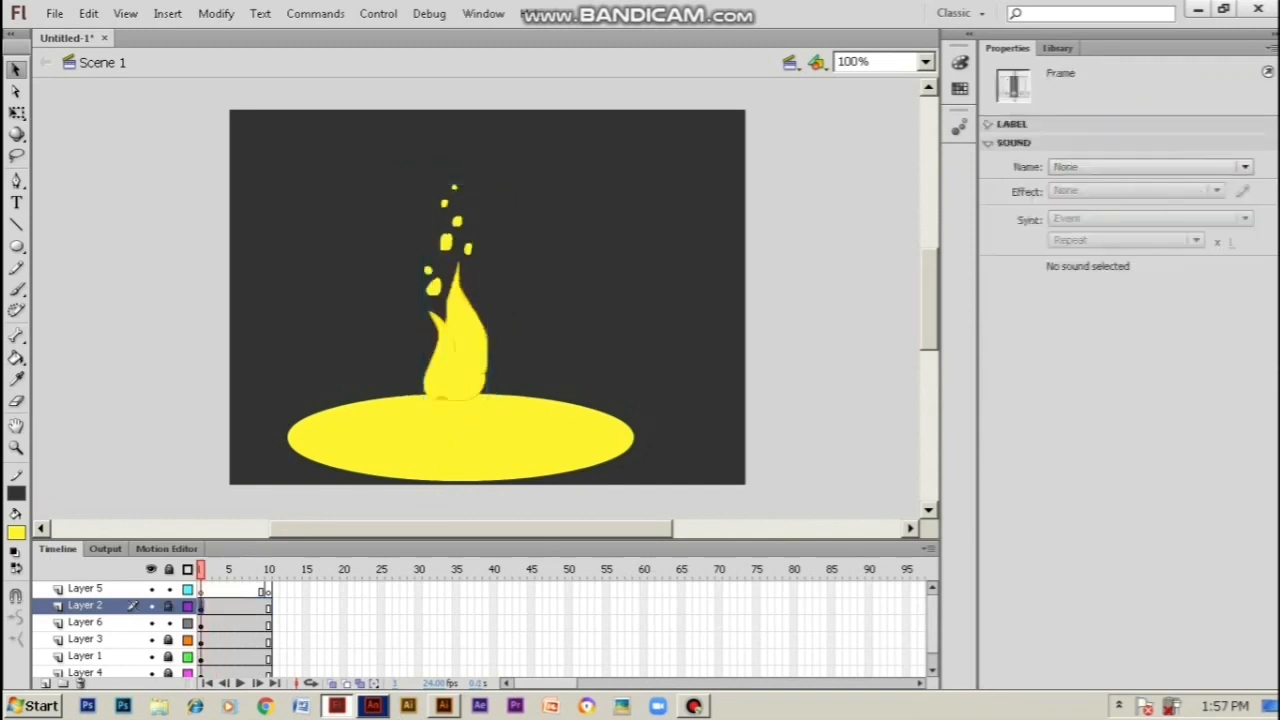
# At frame 1, lasso an irregular area about 320 × 78 px inside the oval, group it, and break the group apart again
pyautogui.click(201, 622)
pyautogui.press('Escape')
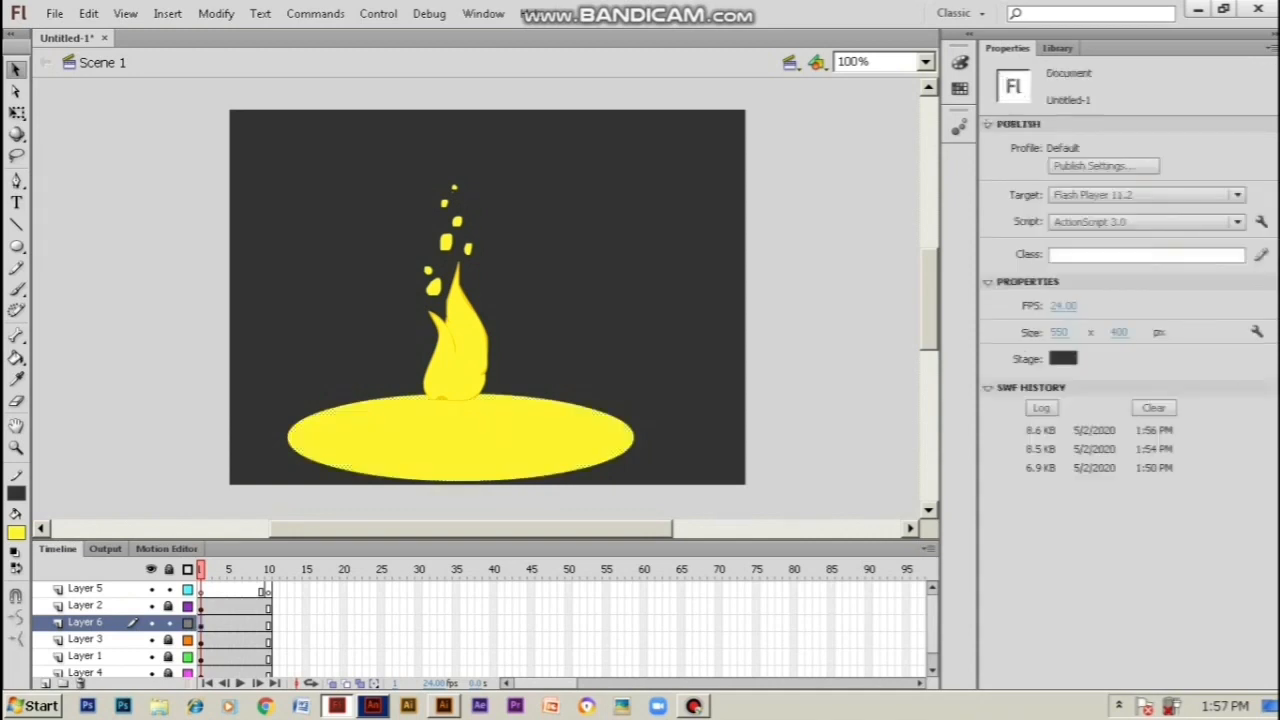
pyautogui.click(16, 155)
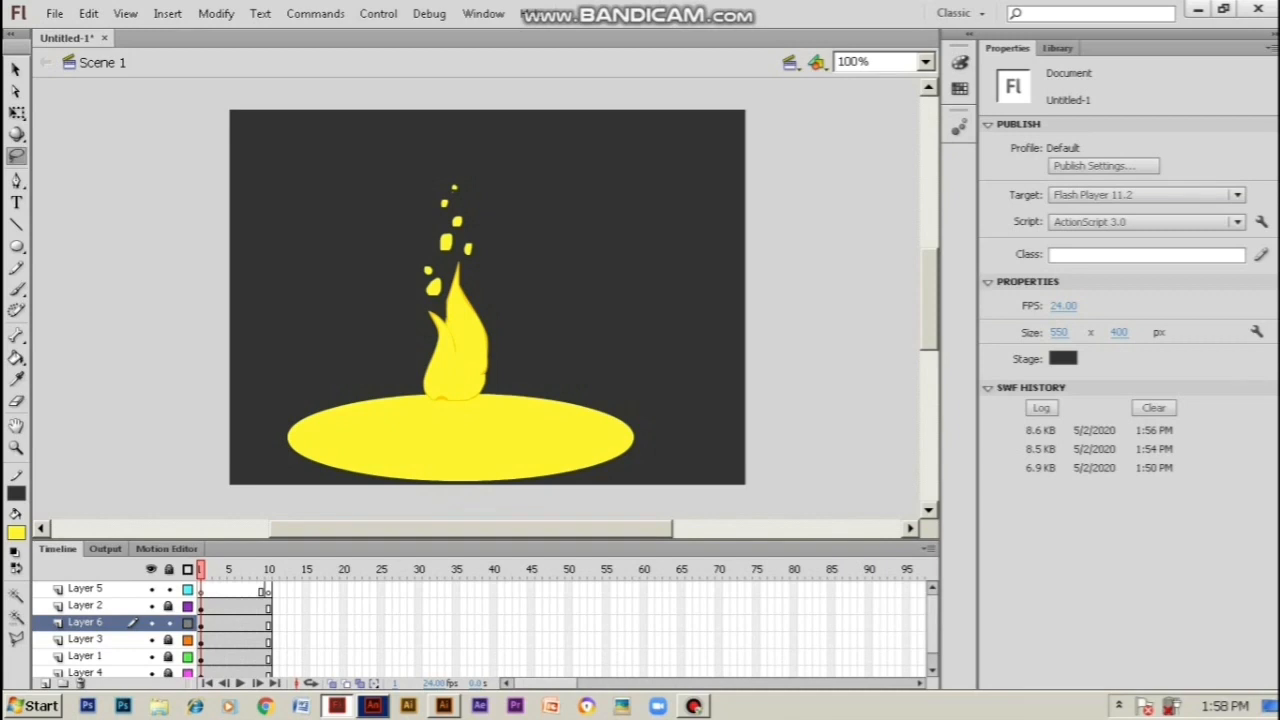
pyautogui.moveTo(360, 401)
pyautogui.mouseDown()
pyautogui.moveTo(309, 443)
pyautogui.moveTo(480, 467)
pyautogui.moveTo(514, 458)
pyautogui.moveTo(510, 446)
pyautogui.moveTo(603, 442)
pyautogui.moveTo(610, 426)
pyautogui.moveTo(567, 402)
pyautogui.moveTo(392, 393)
pyautogui.mouseUp()
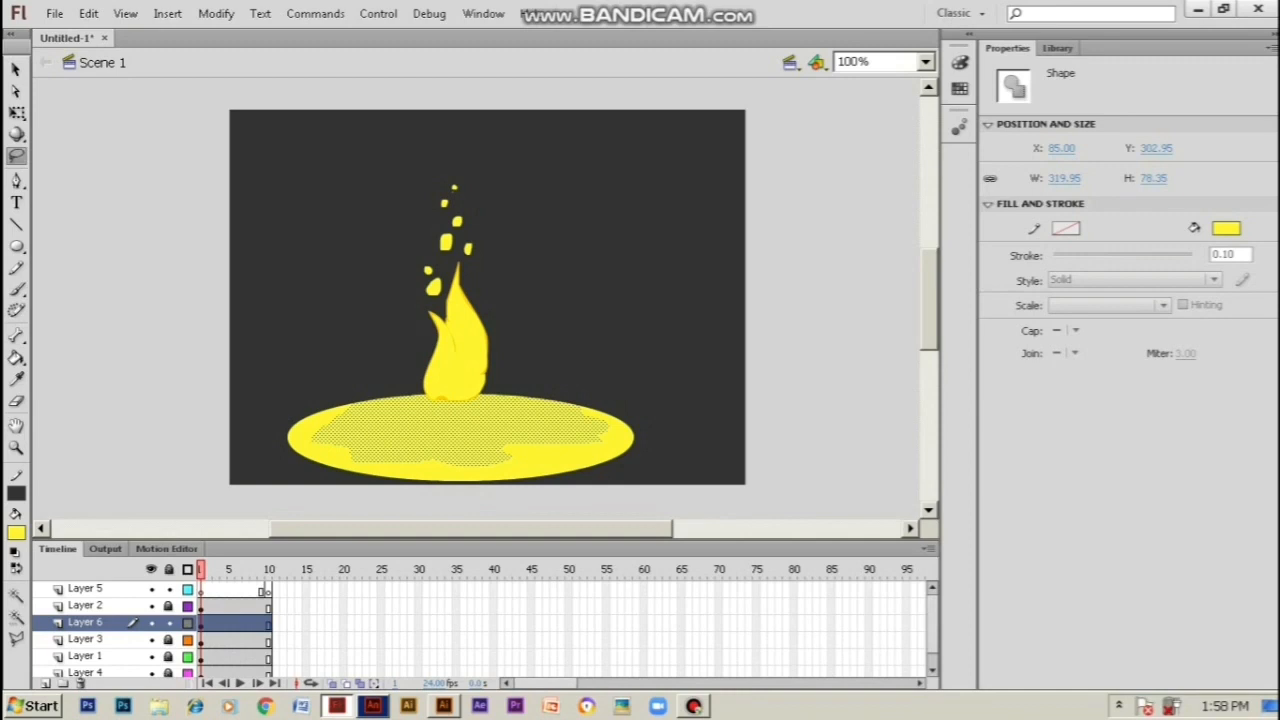
pyautogui.hotkey('ctrl', 'g')
pyautogui.click(216, 624)
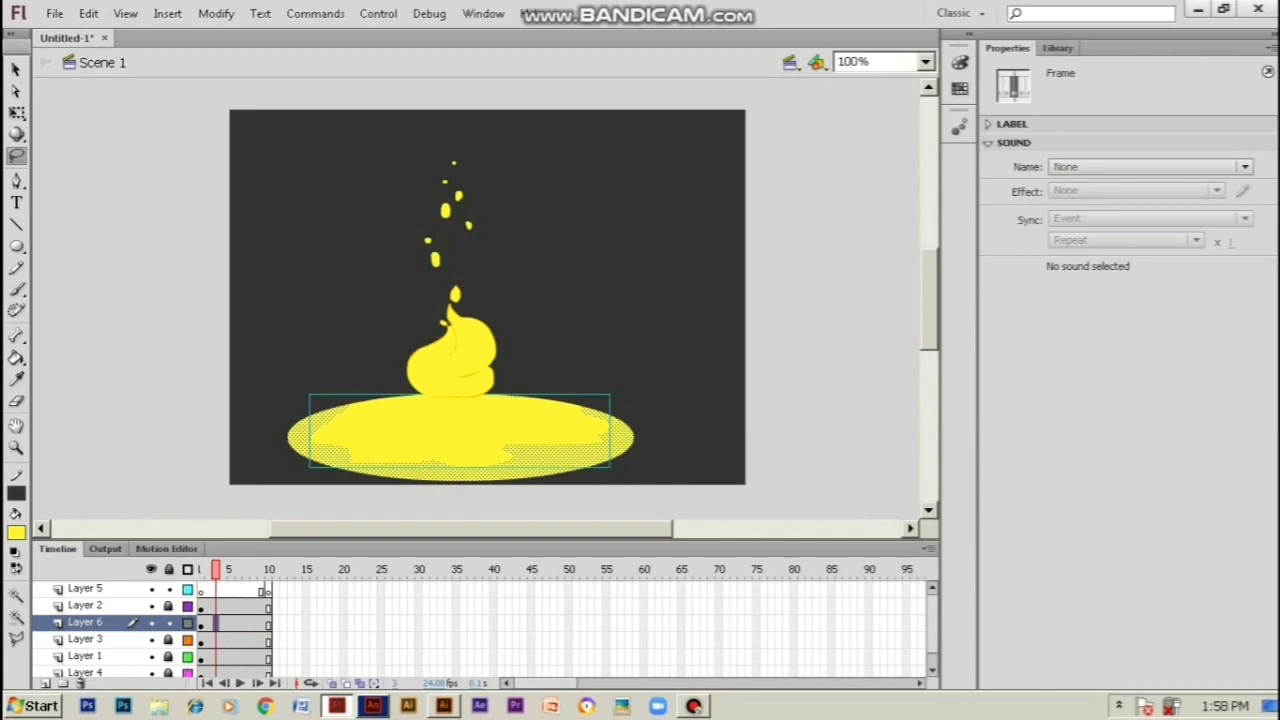
pyautogui.press(',')
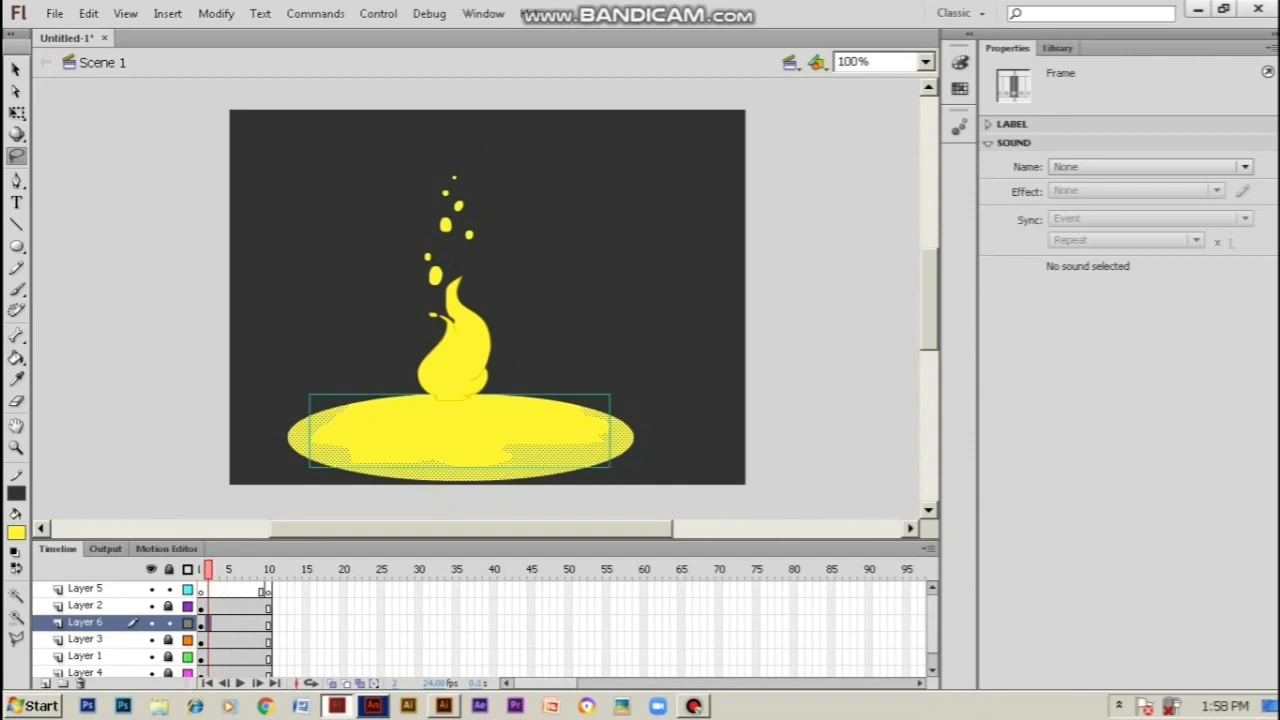
pyautogui.press(',')
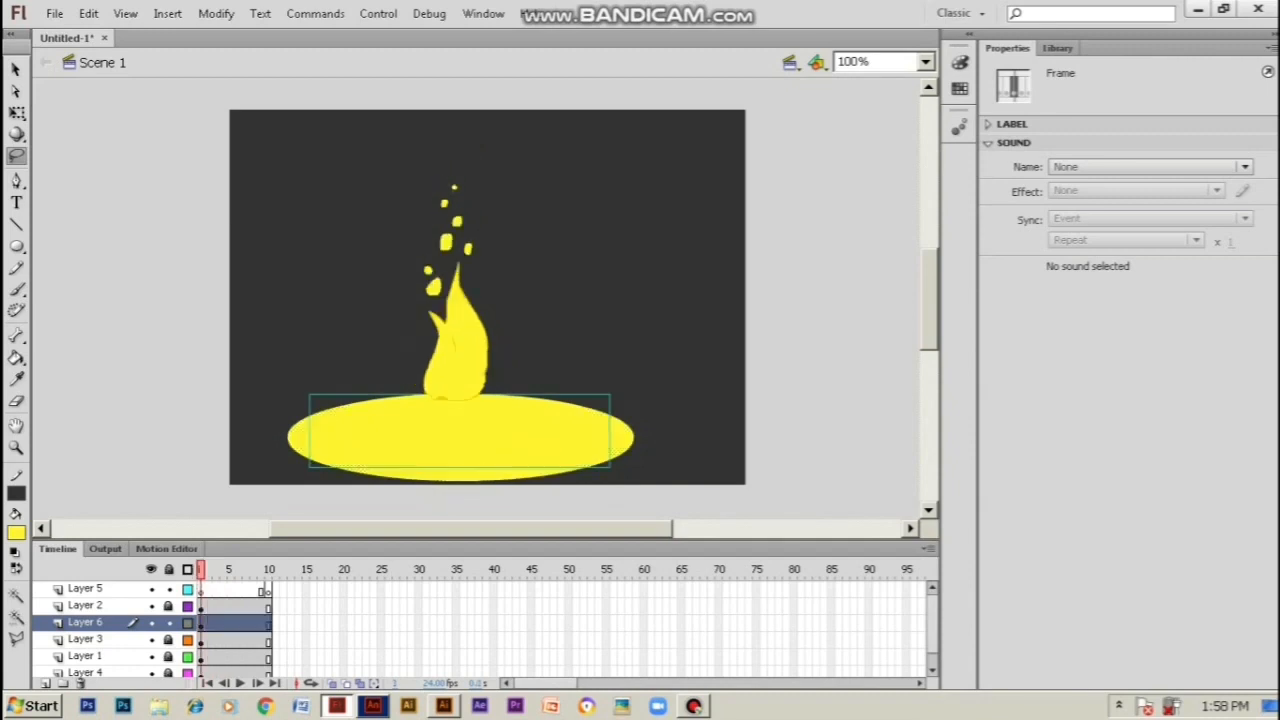
pyautogui.hotkey('ctrl', 'b')
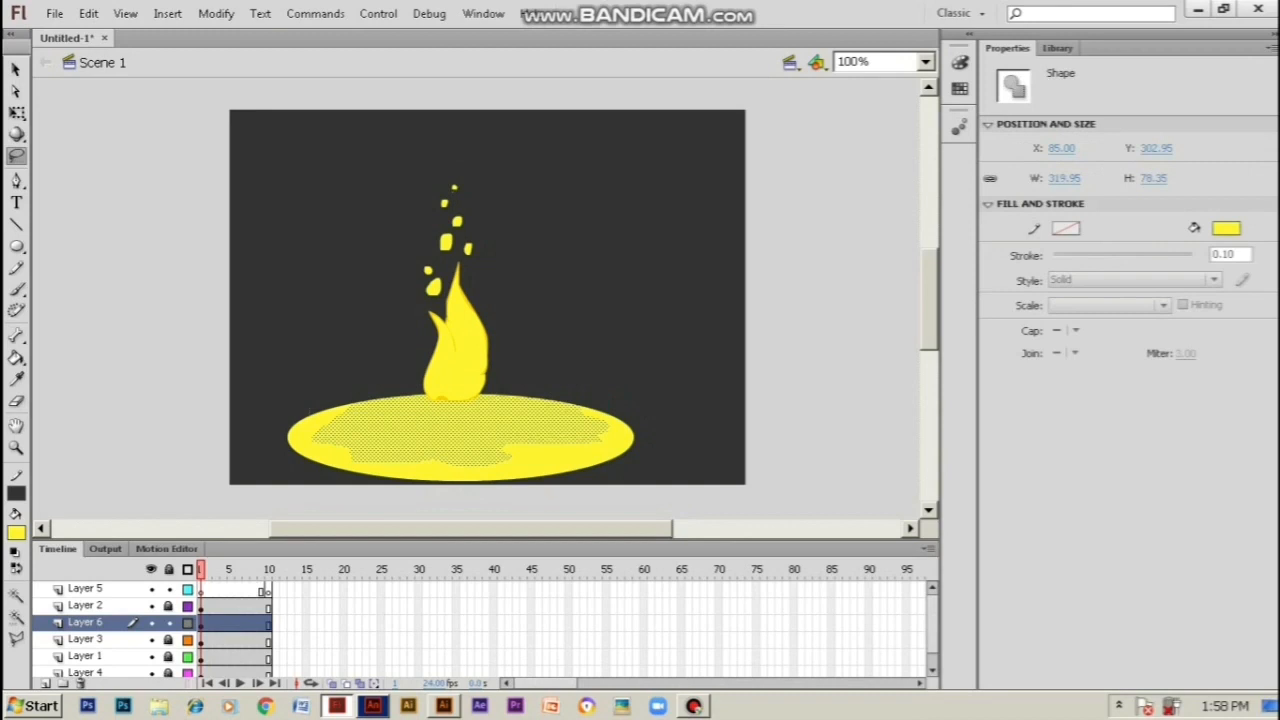
# Convert all ten frames of the oval's layer to keyframes
pyautogui.press('.')
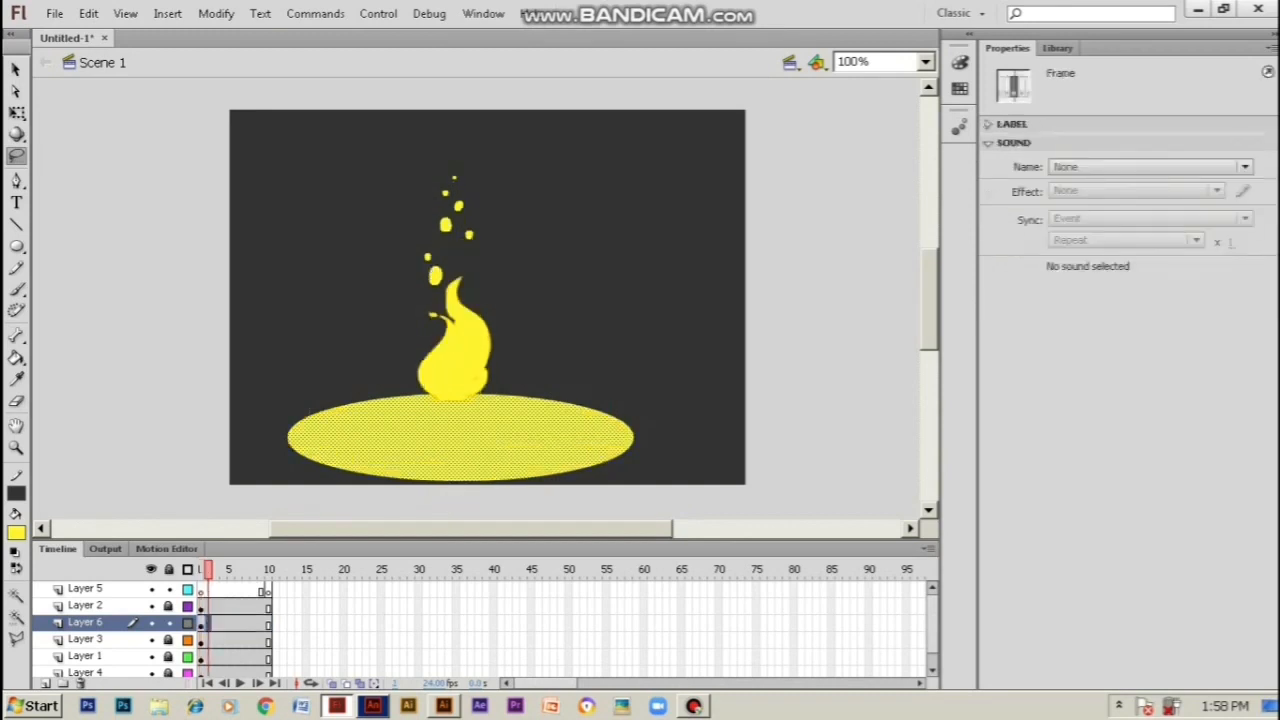
pyautogui.click(85, 622)
pyautogui.press('F6')
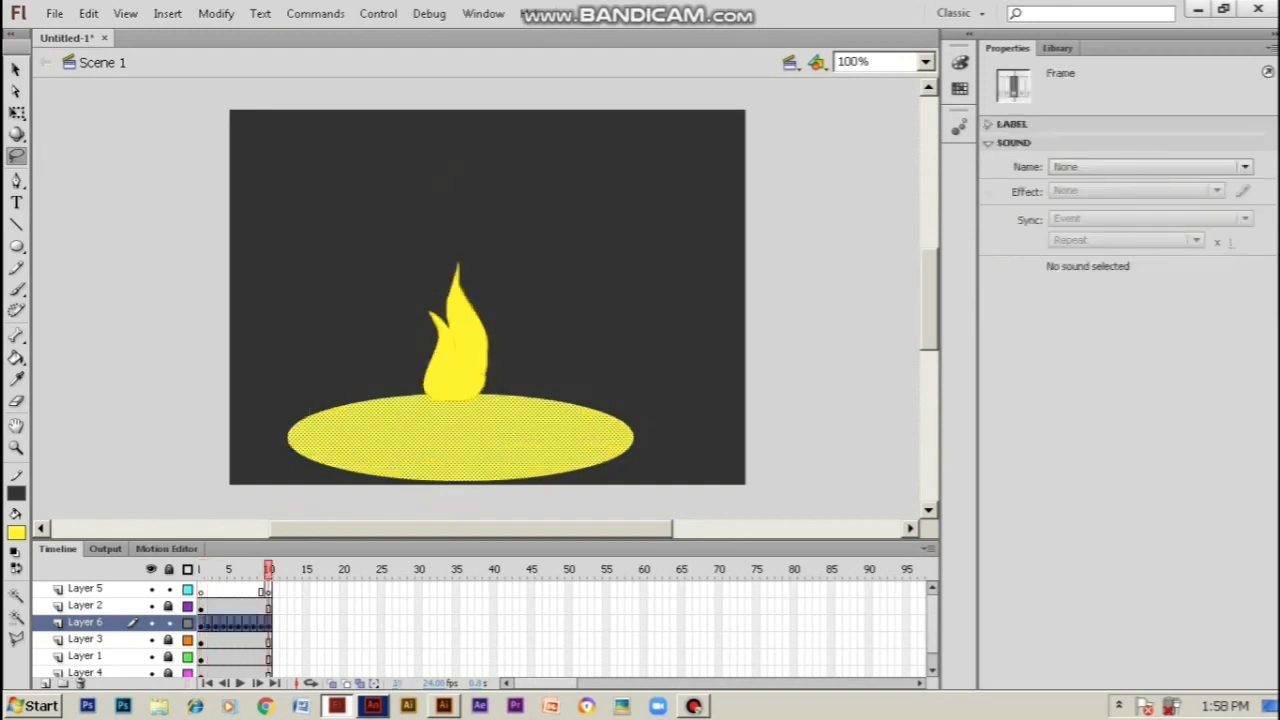
# At frame 1 of the oval's layer, lasso an irregular inner area about 316 × 76 px and group it
pyautogui.click(201, 569)
pyautogui.click(201, 624)
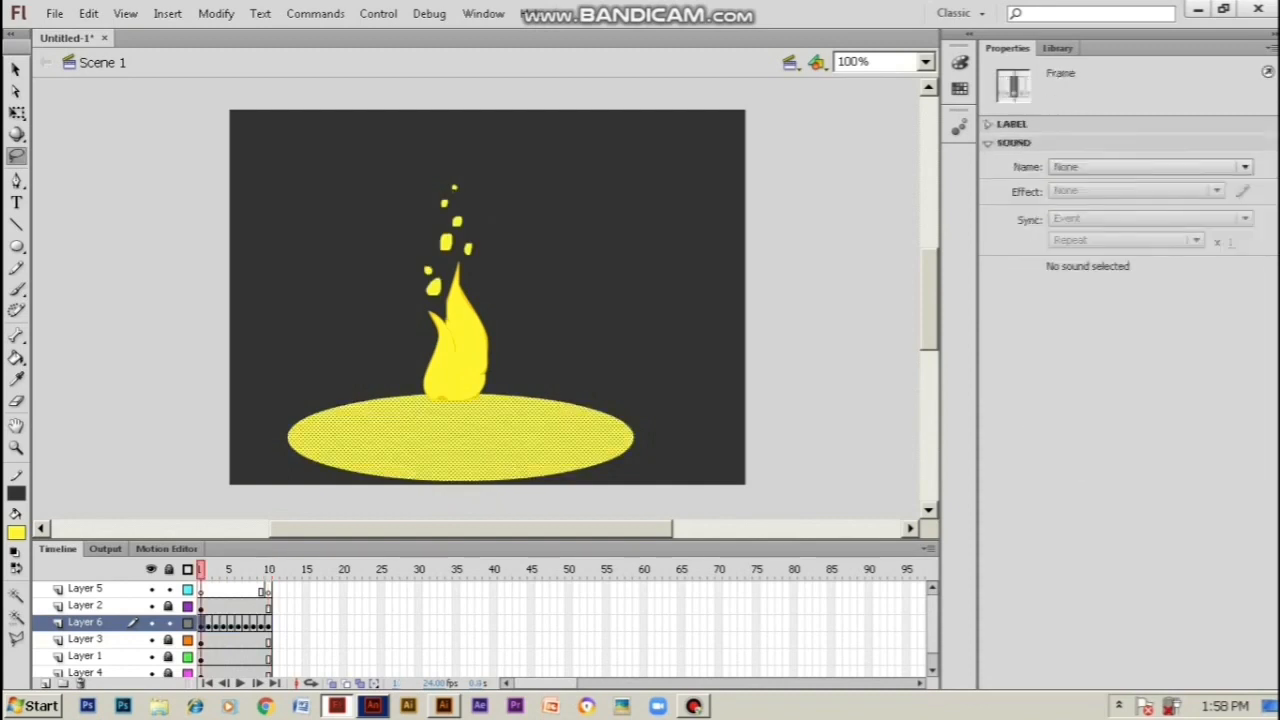
pyautogui.moveTo(362, 392)
pyautogui.mouseDown()
pyautogui.moveTo(312, 420)
pyautogui.moveTo(360, 454)
pyautogui.moveTo(452, 464)
pyautogui.moveTo(590, 440)
pyautogui.moveTo(572, 406)
pyautogui.moveTo(514, 391)
pyautogui.moveTo(366, 392)
pyautogui.mouseUp()
pyautogui.hotkey('ctrl', 'g')
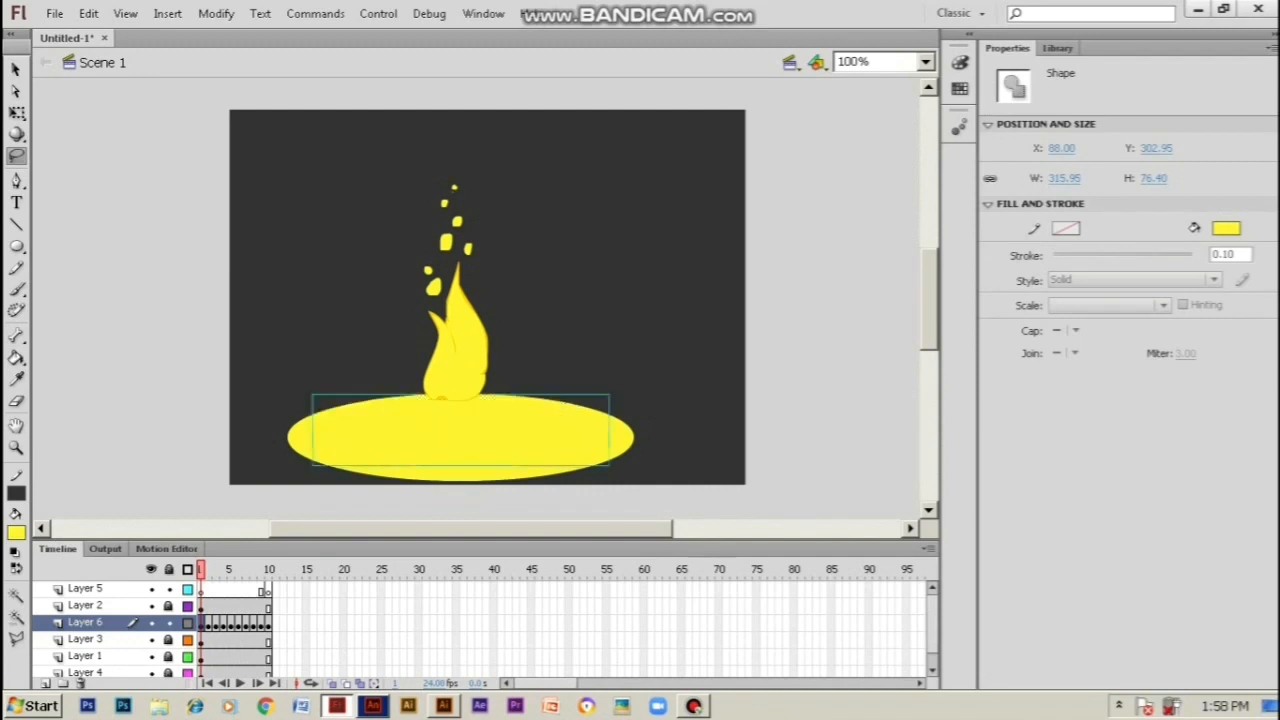
pyautogui.press('o')
pyautogui.press('v')
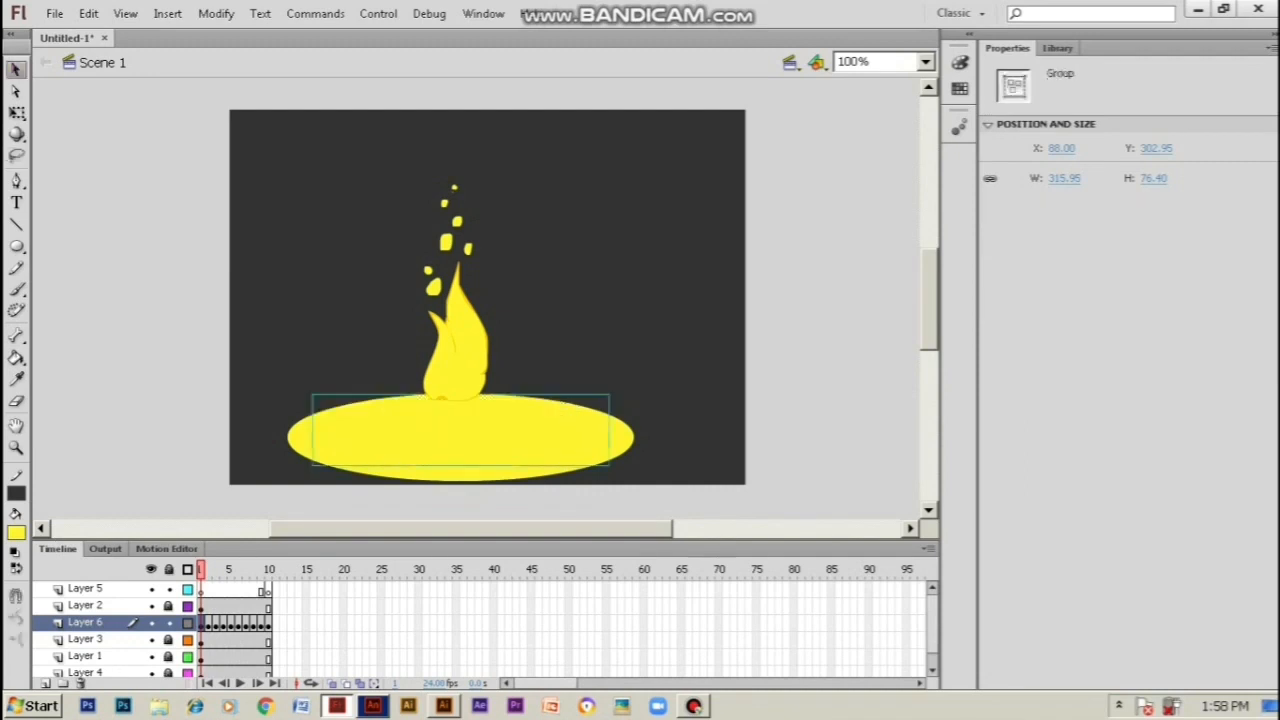
# At frame 1, delete the rest of the oval around the grouped irregular area, and turn on onion skinning at frame 2
pyautogui.hotkey('ctrl', 'shift', 'g')
pyautogui.press('Delete')
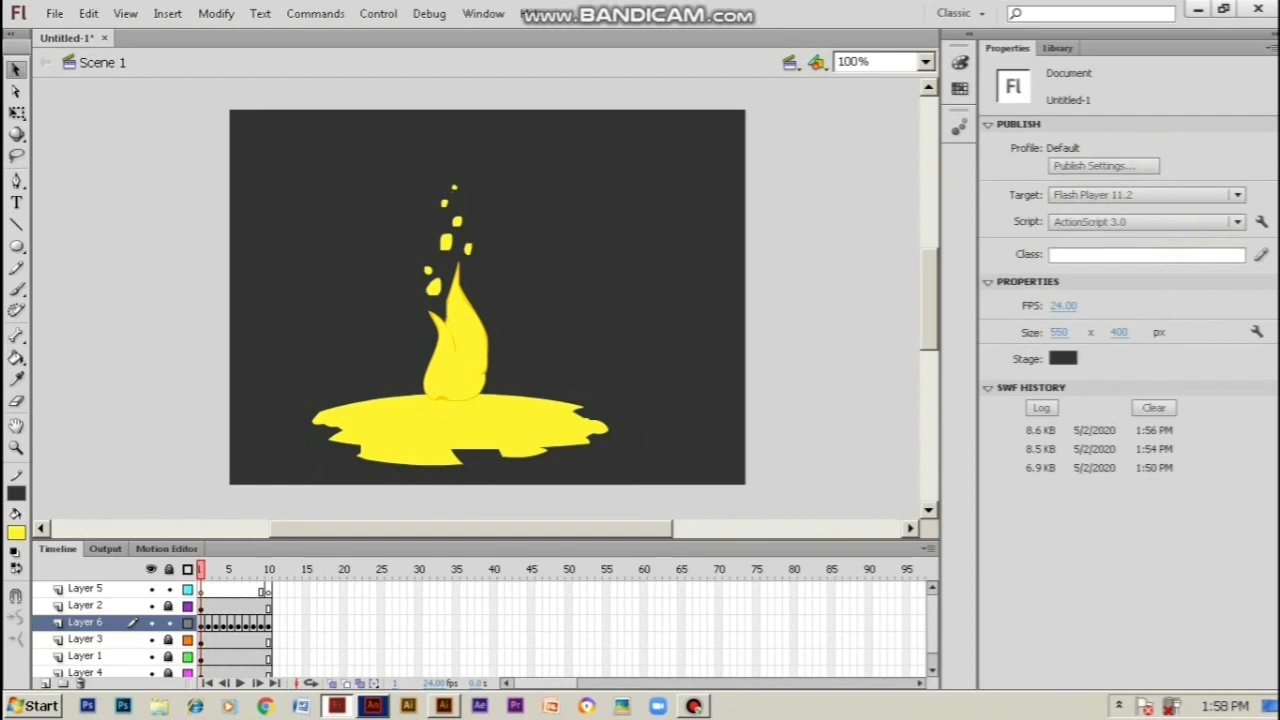
pyautogui.press('.')
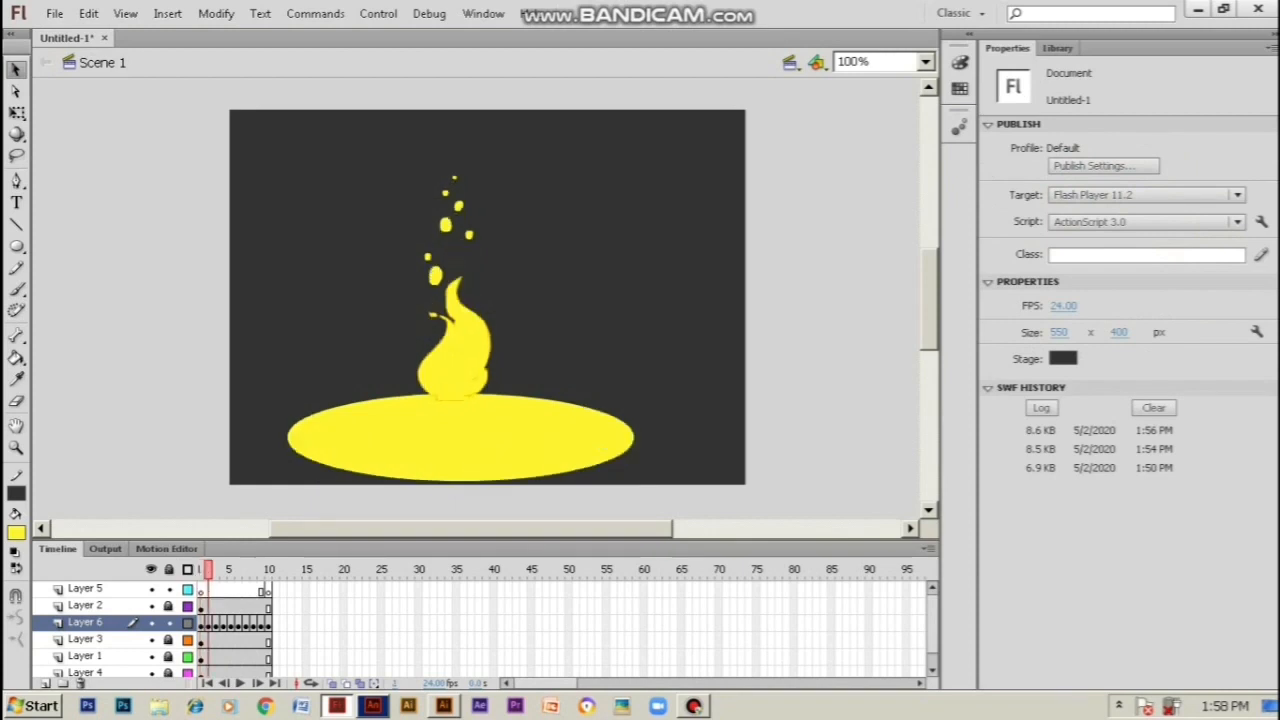
pyautogui.click(208, 625)
pyautogui.click(333, 684)
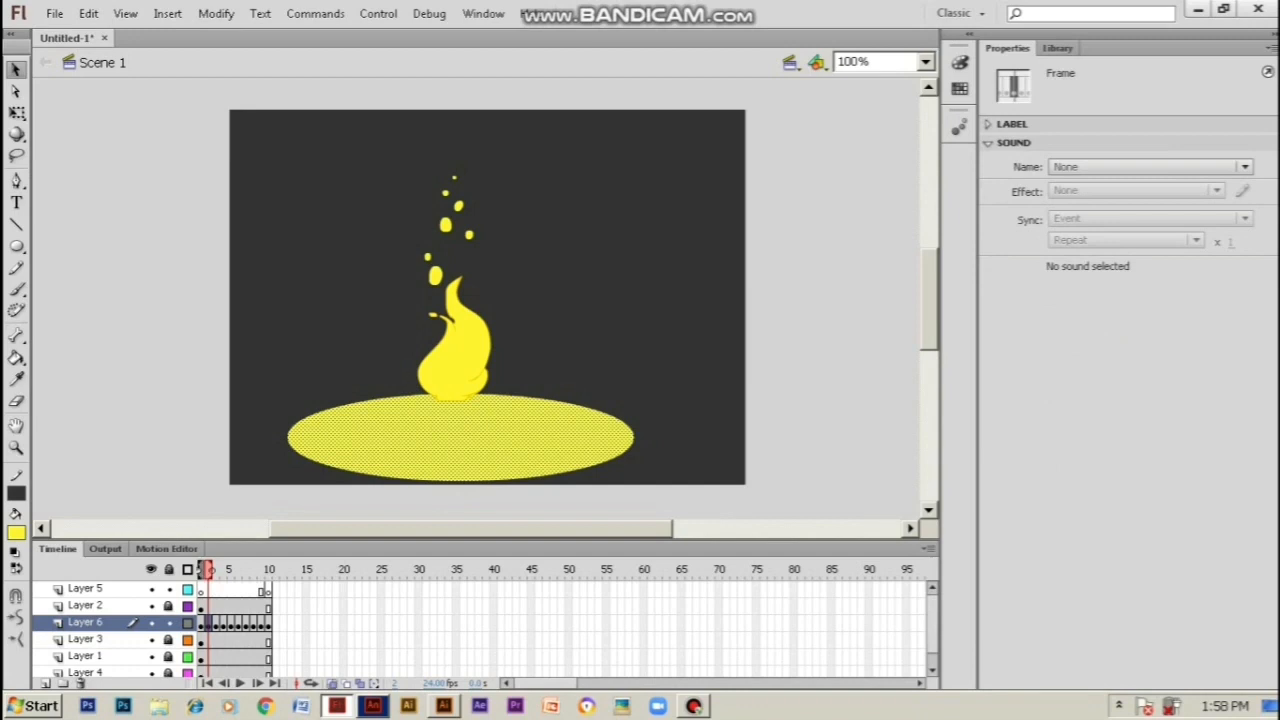
pyautogui.press('Escape')
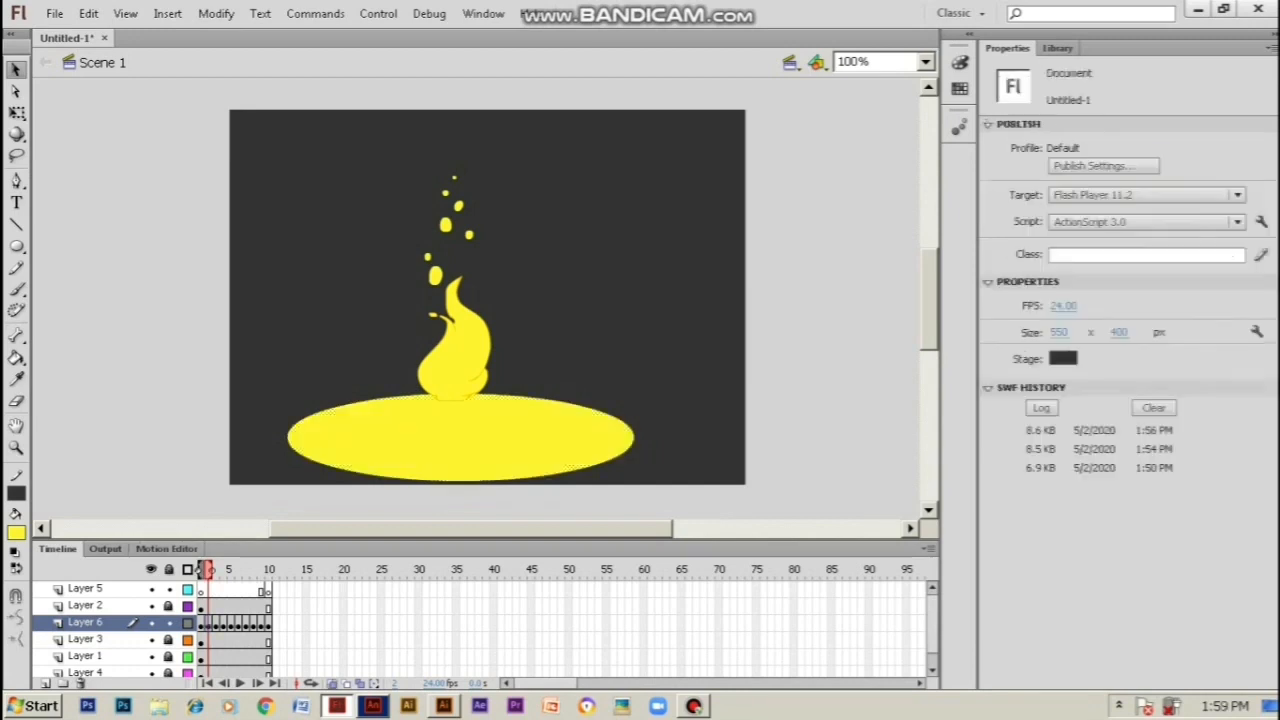
# Compare the light pool on frames 1 and 2 by switching back and forth with onion skinning on
pyautogui.click(201, 625)
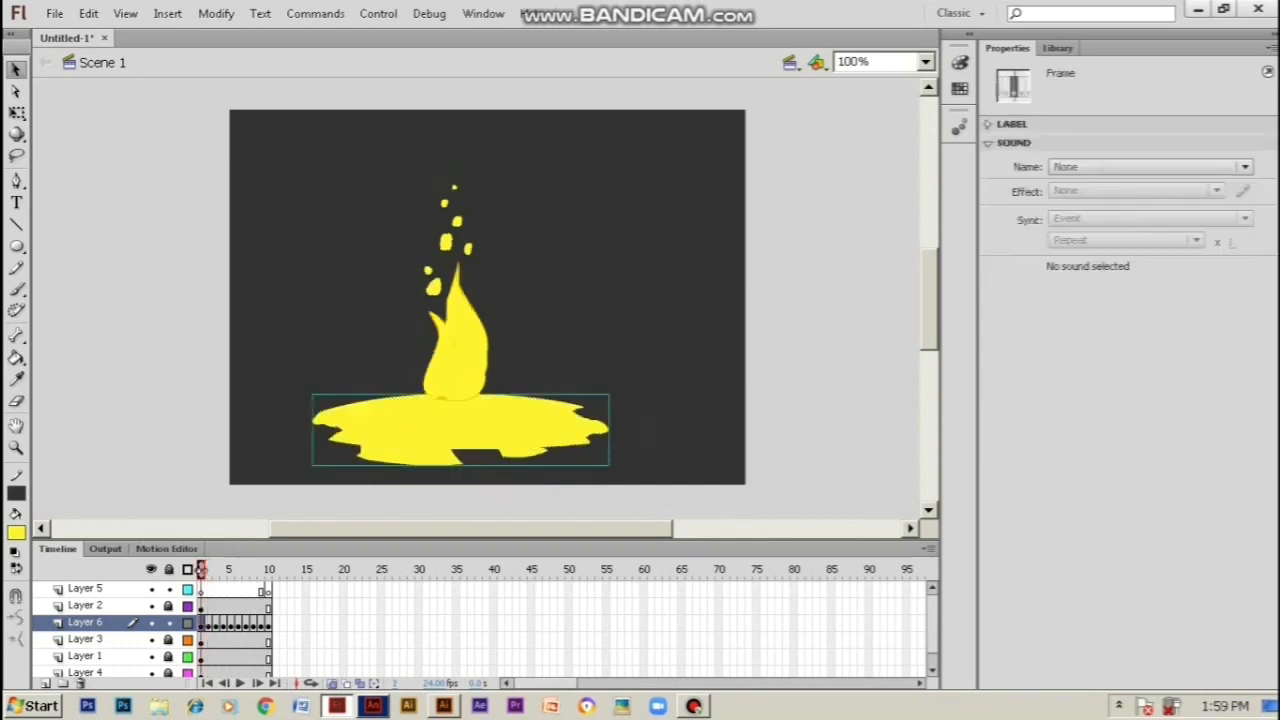
pyautogui.click(208, 625)
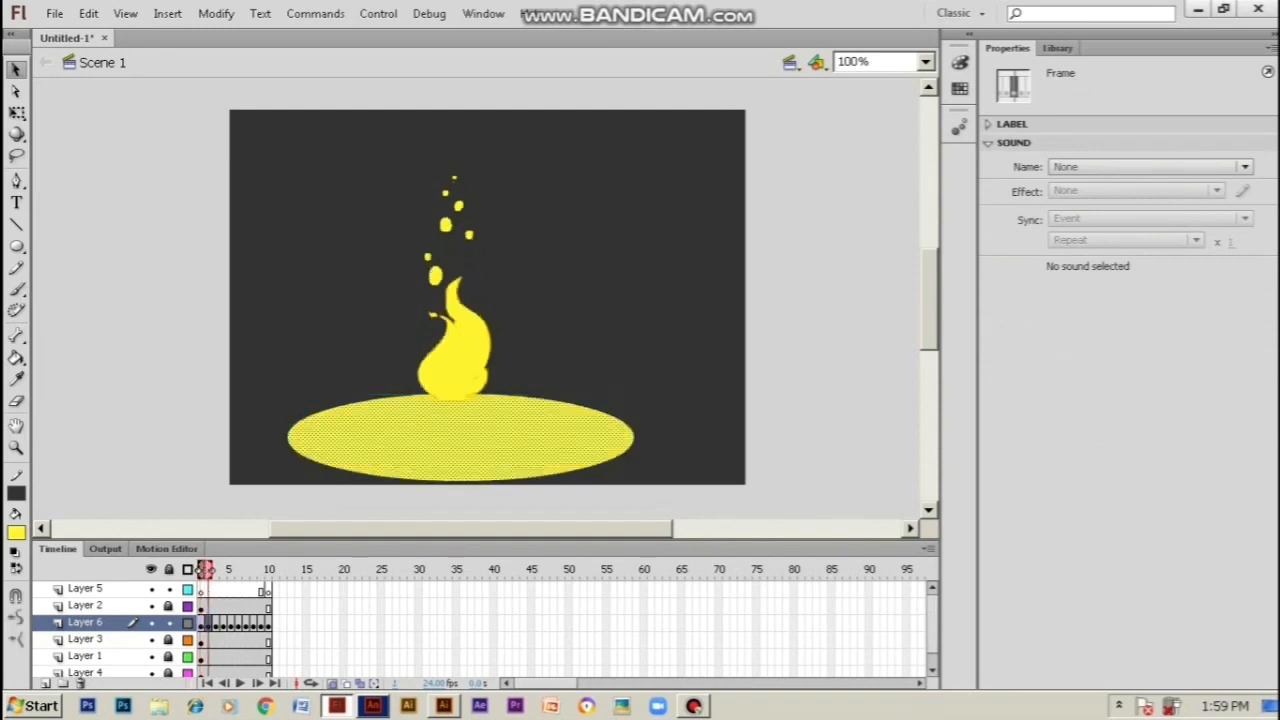
pyautogui.click(460, 437)
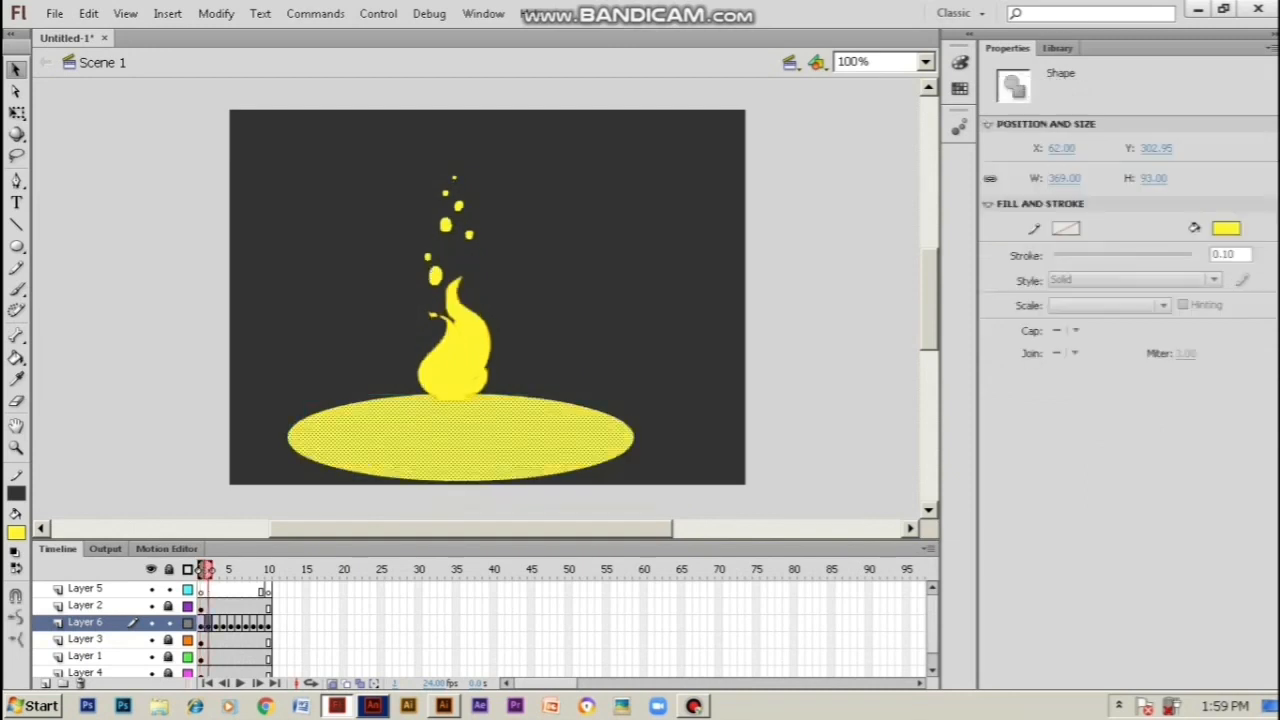
pyautogui.press(',')
pyautogui.press('.')
pyautogui.press(',')
pyautogui.press('.')
pyautogui.press(',')
pyautogui.press('.')
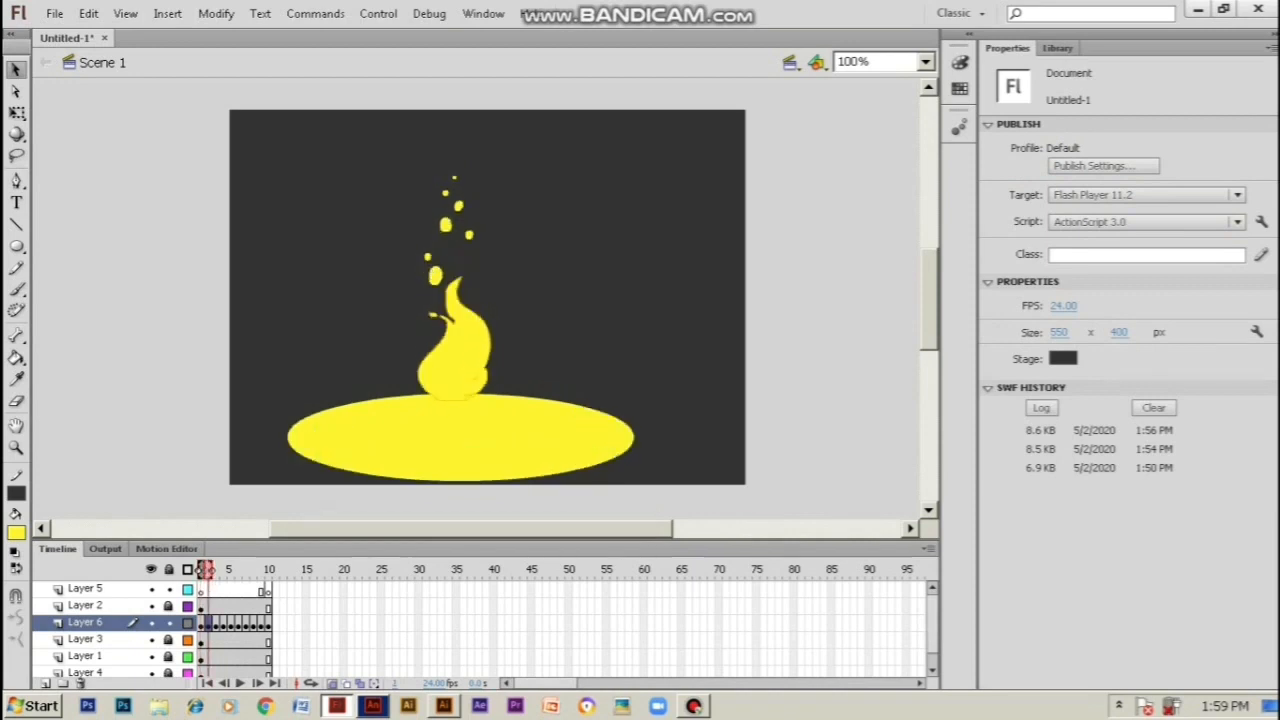
# Break apart the grouped irregular light pool at frame 1, and return to frame 2 with nothing selected
pyautogui.click(16, 156)
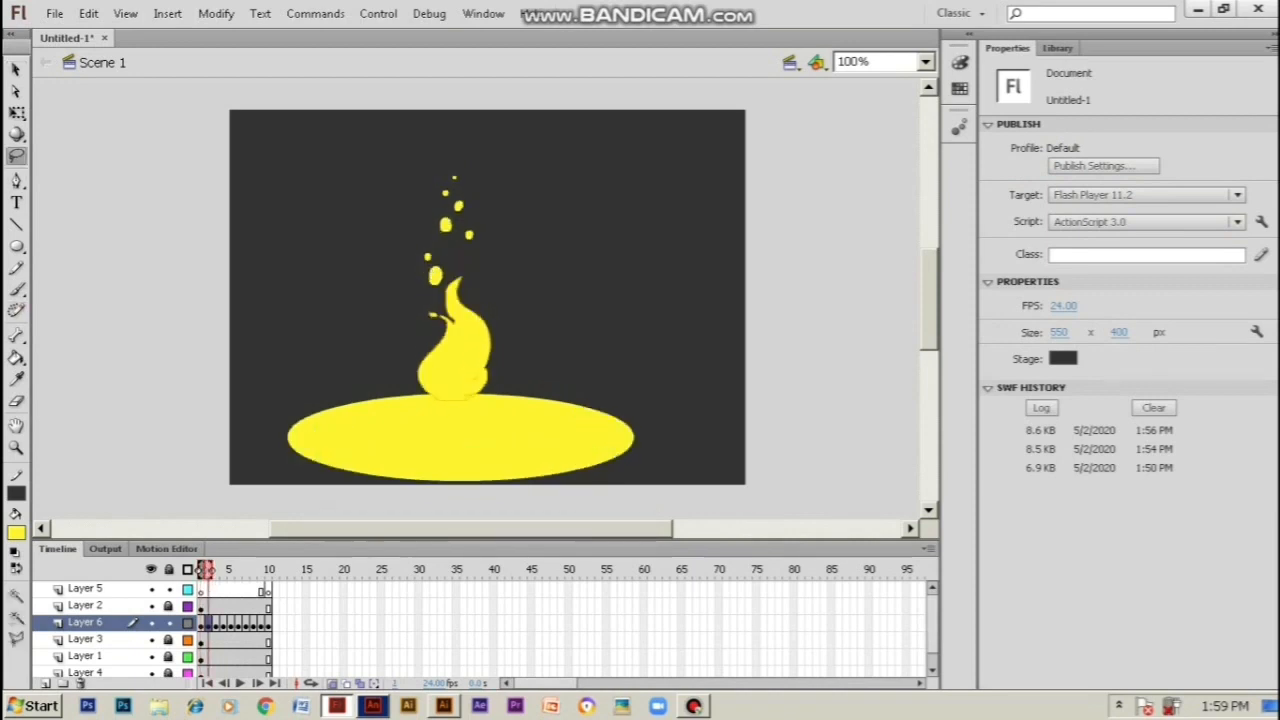
pyautogui.press('.')
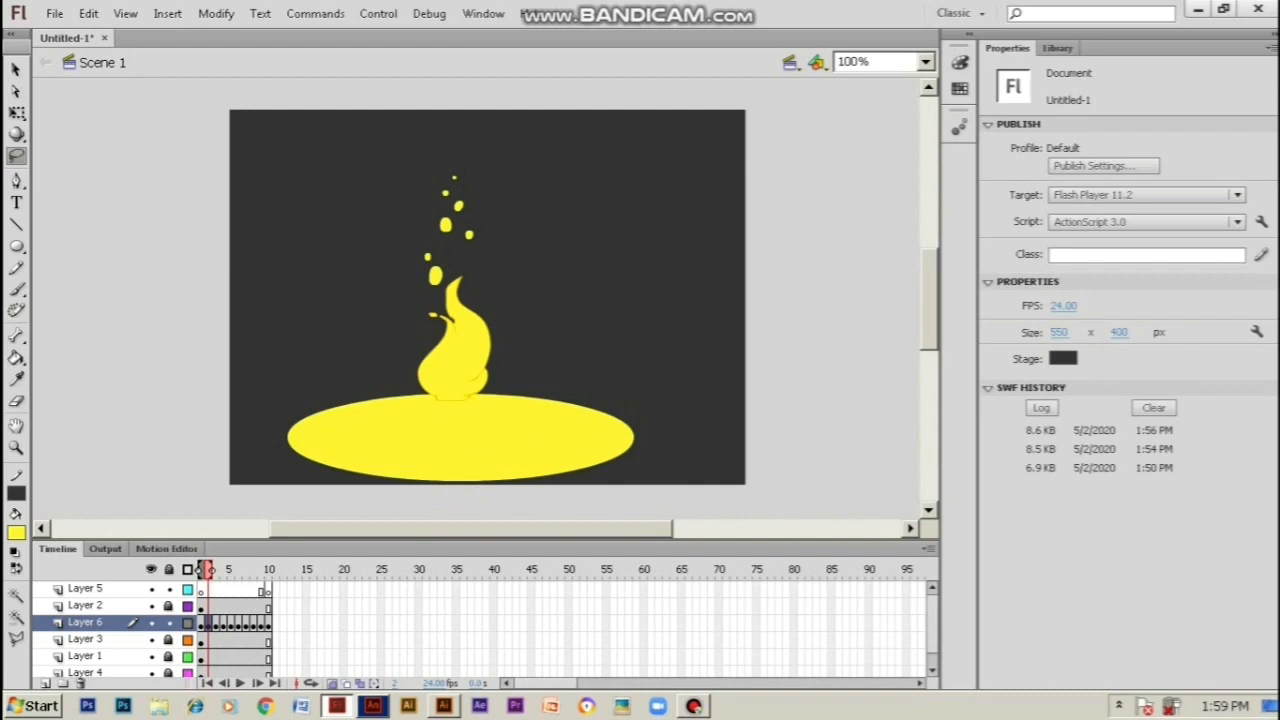
pyautogui.press(',')
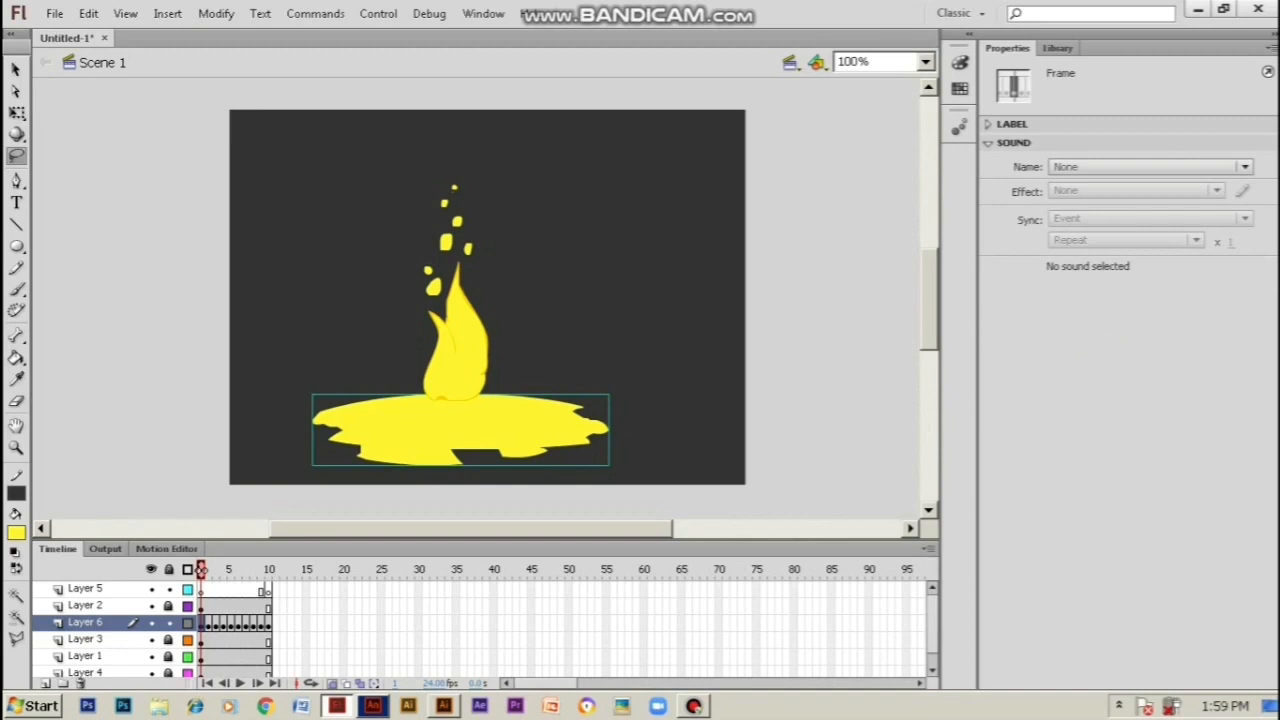
pyautogui.hotkey('ctrl', 'b')
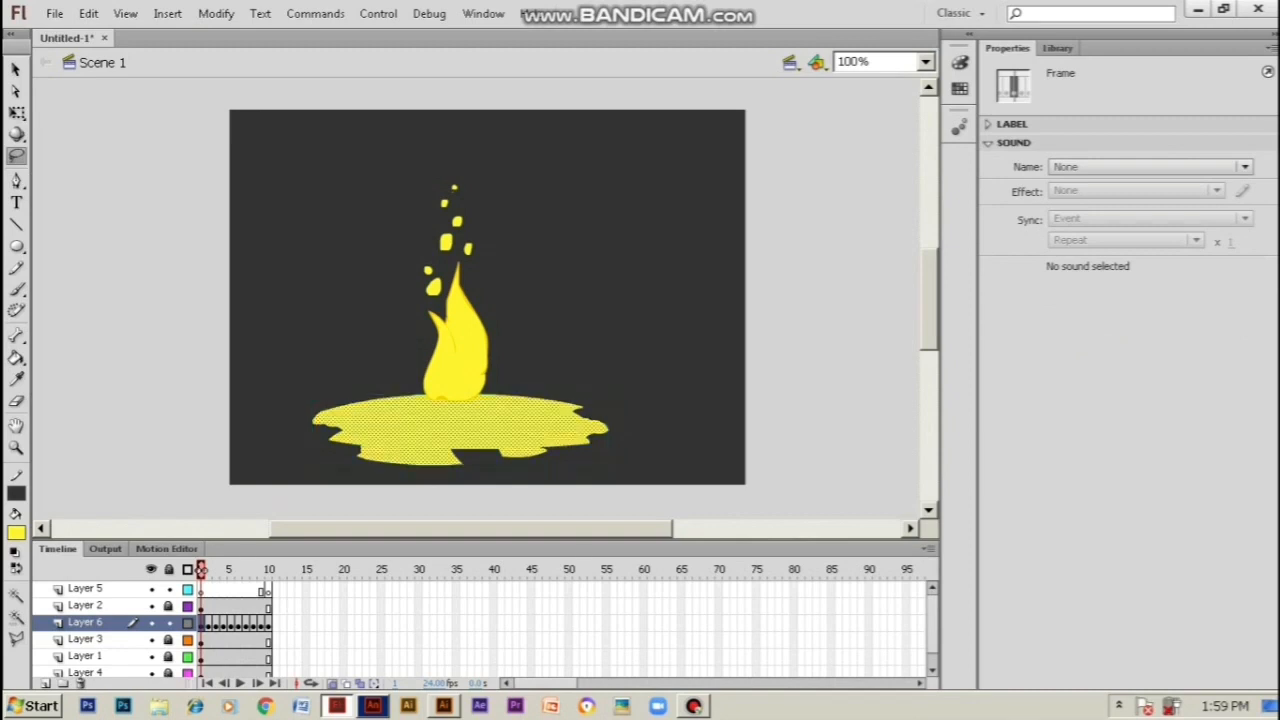
pyautogui.press('.')
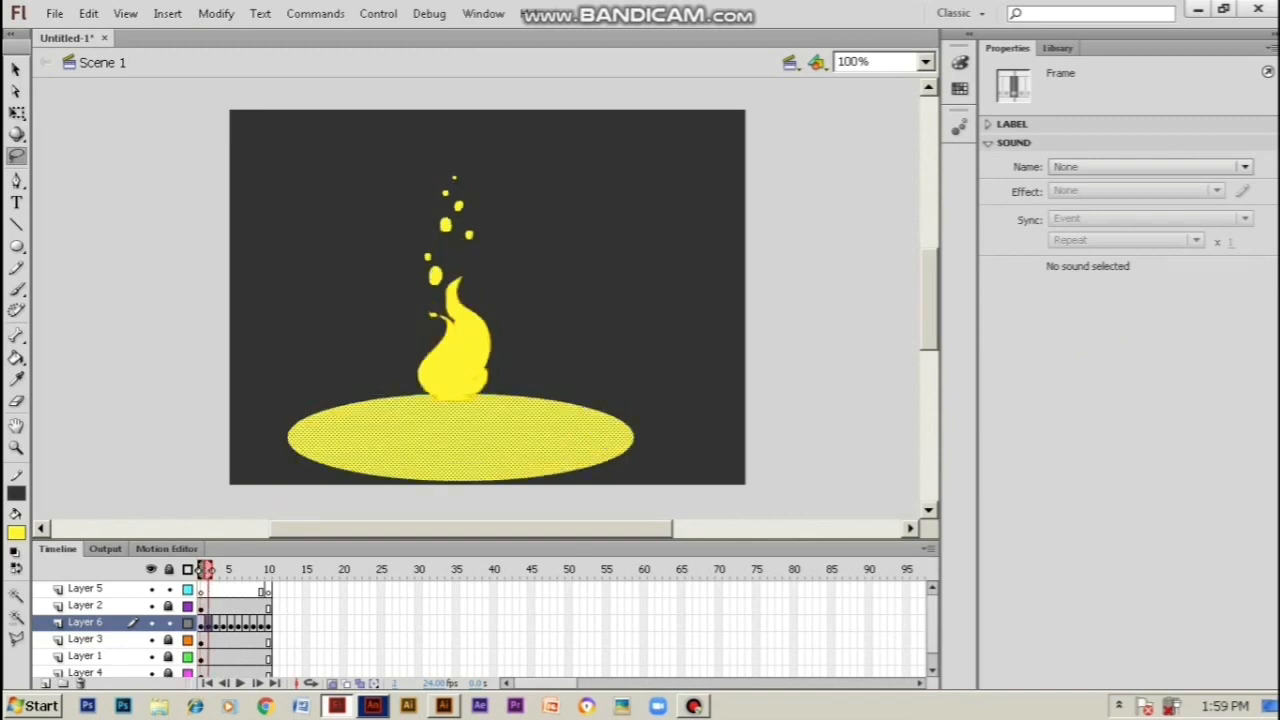
pyautogui.press('Escape')
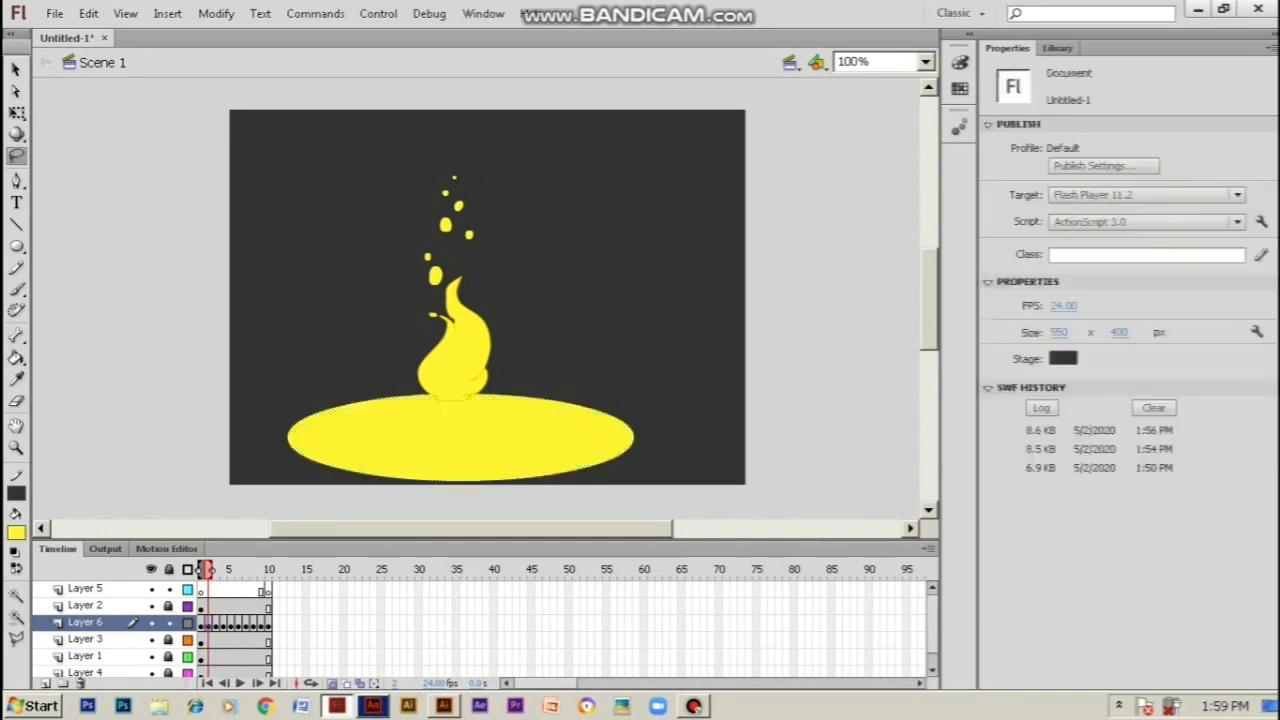
# Move the frame 2 oval aside to expose the onion-skinned frame 1 pool, and undo the move
pyautogui.click(16, 69)
pyautogui.moveTo(460, 440); pyautogui.dragTo(552, 394)
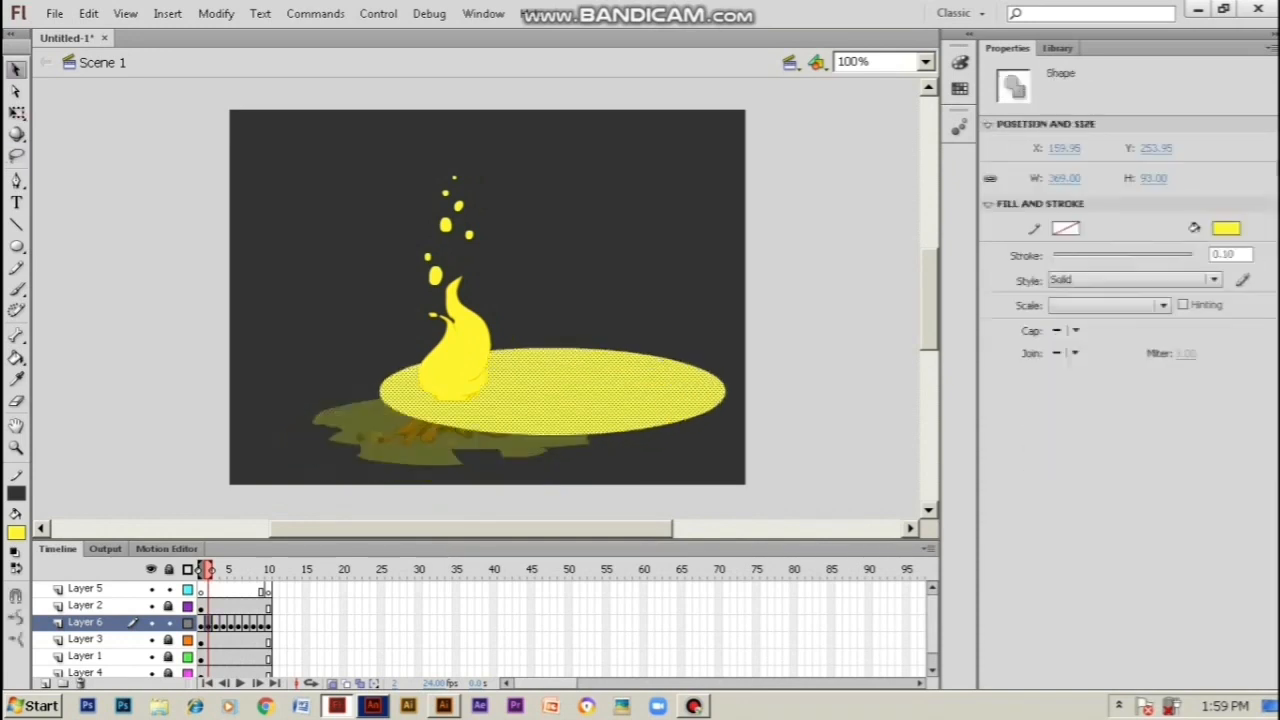
pyautogui.hotkey('ctrl', 'z')
pyautogui.press('Left')
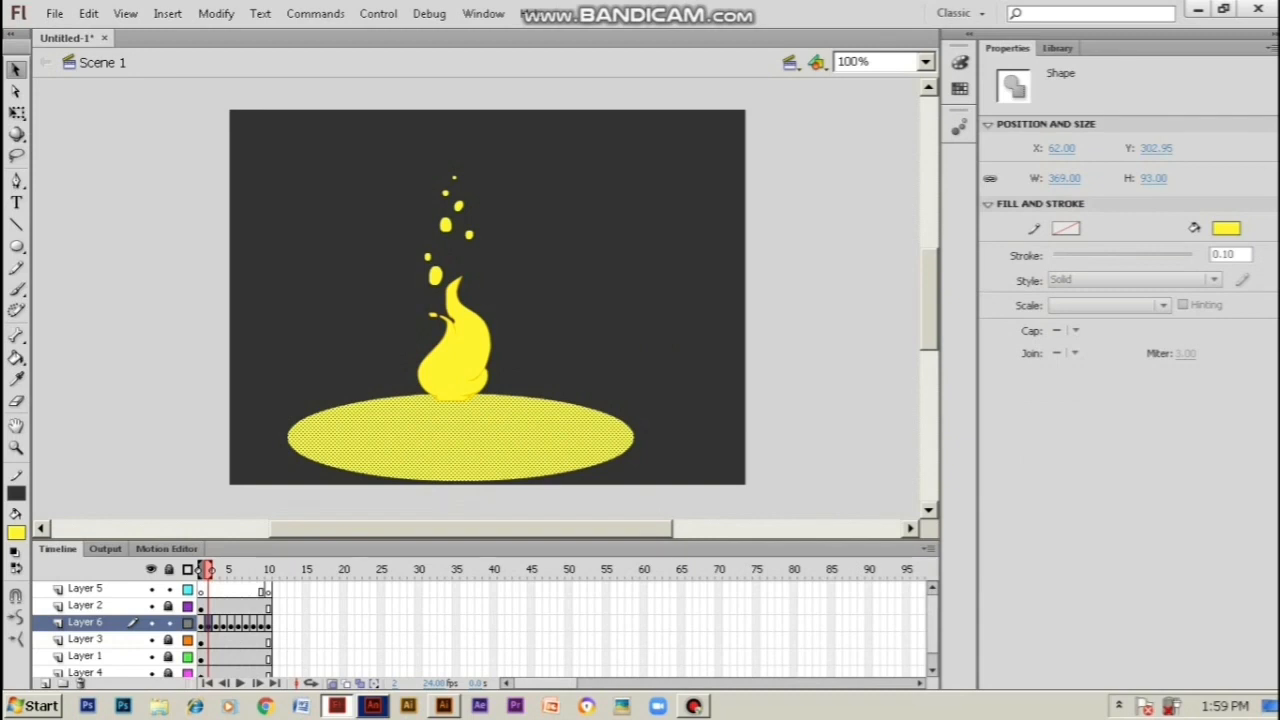
# Extend the onion skin range forward to the following frames, checking Layer 6 at its last frames and frame 1
pyautogui.click(86, 623)
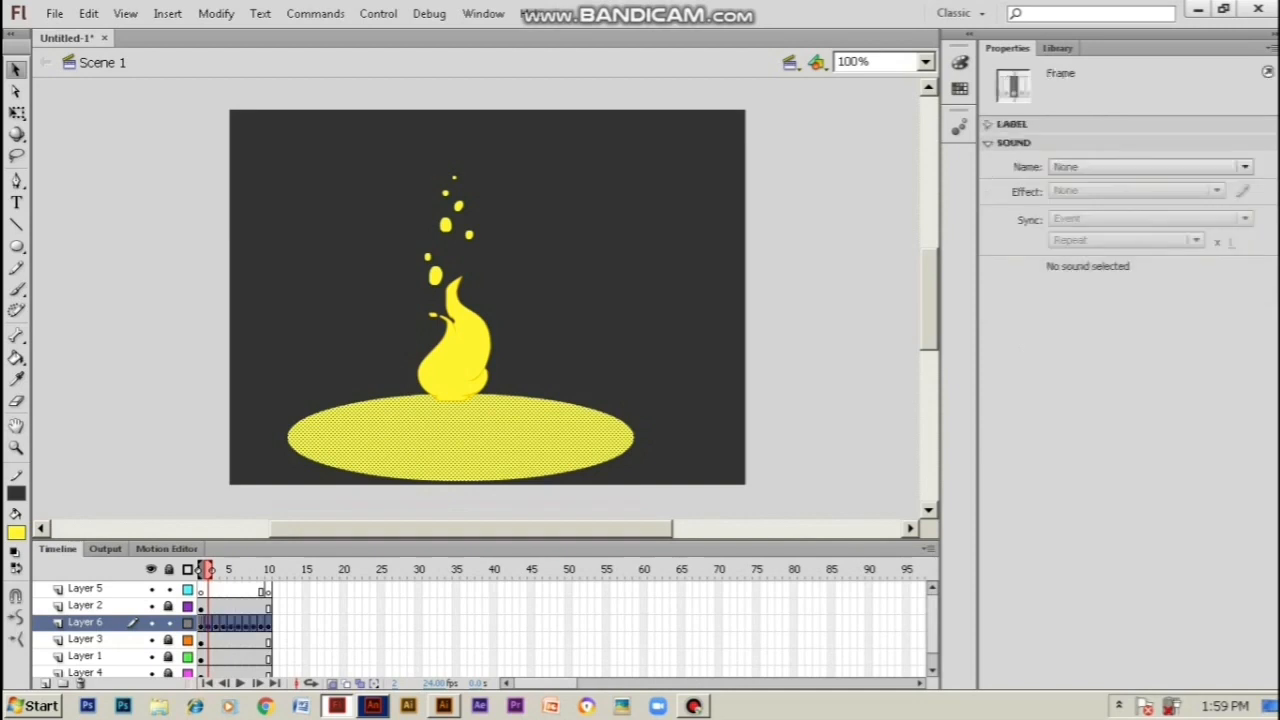
pyautogui.click(201, 624)
pyautogui.moveTo(206, 570); pyautogui.dragTo(218, 570)
pyautogui.click(268, 624)
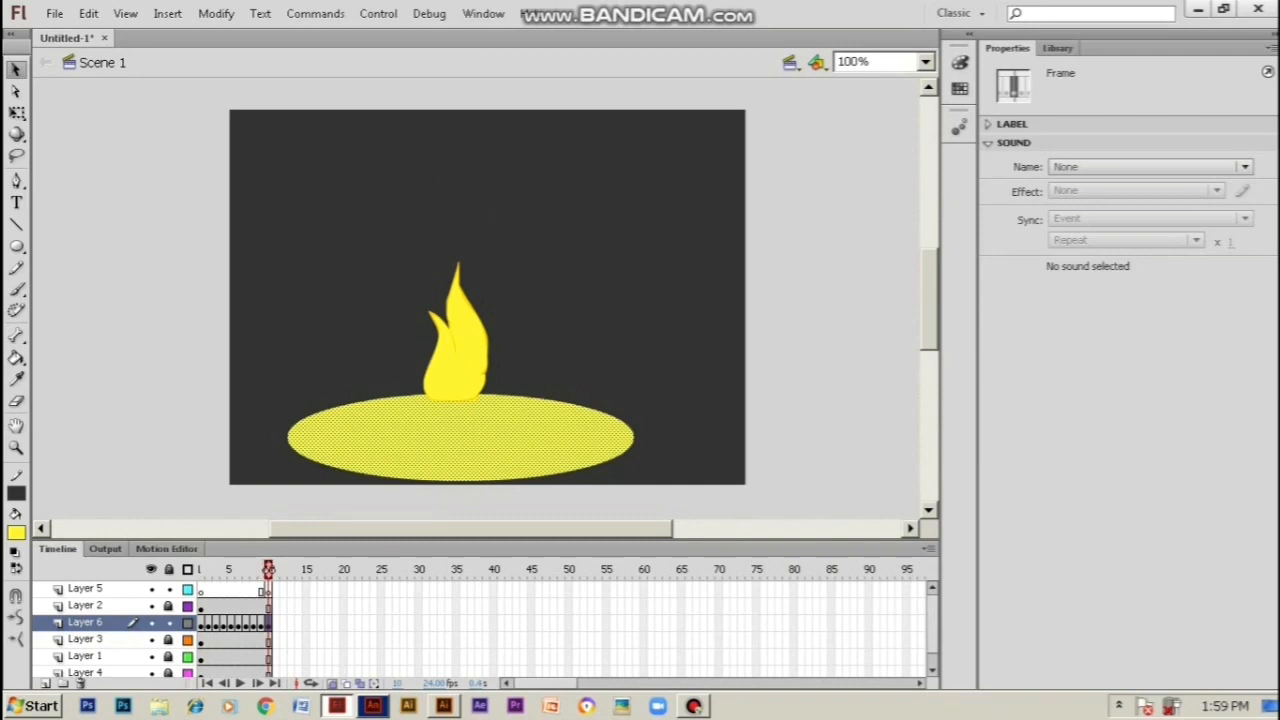
pyautogui.click(261, 624)
pyautogui.click(268, 624)
pyautogui.click(201, 624)
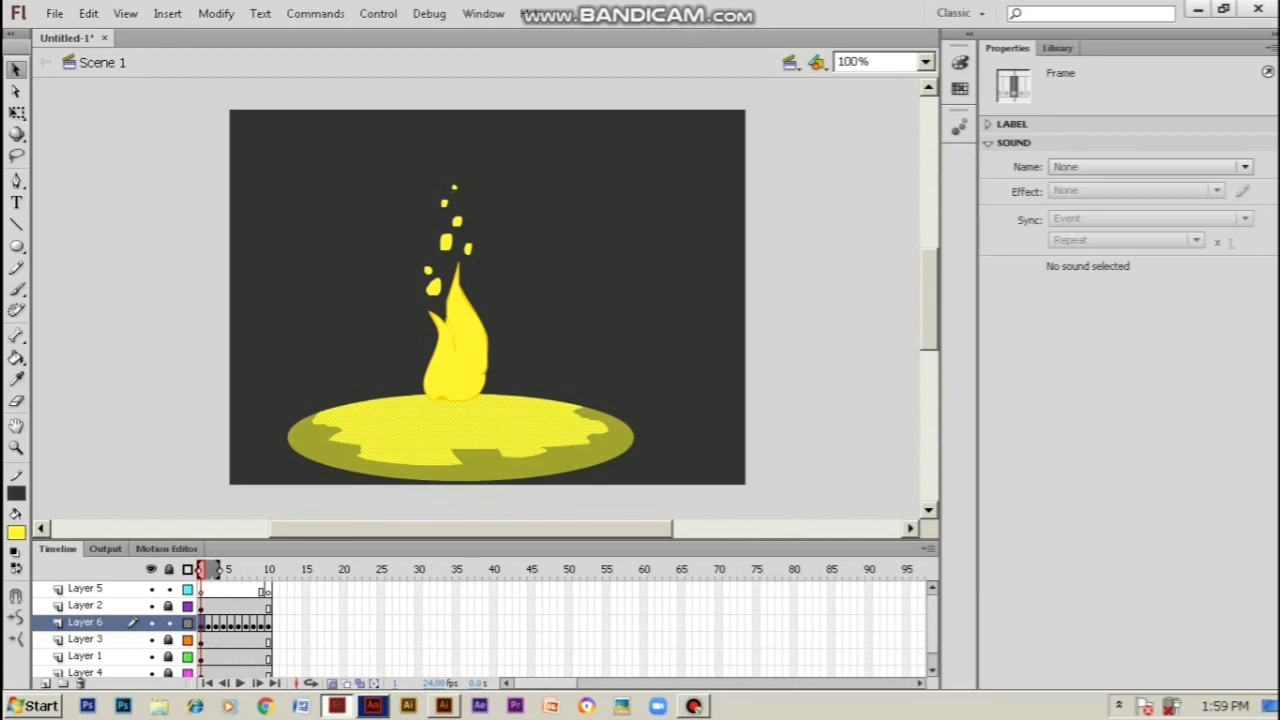
# At frame 2, lasso an irregular area about 268 × 63 px inside the oval, group it, and delete the rest of the oval
pyautogui.click(208, 624)
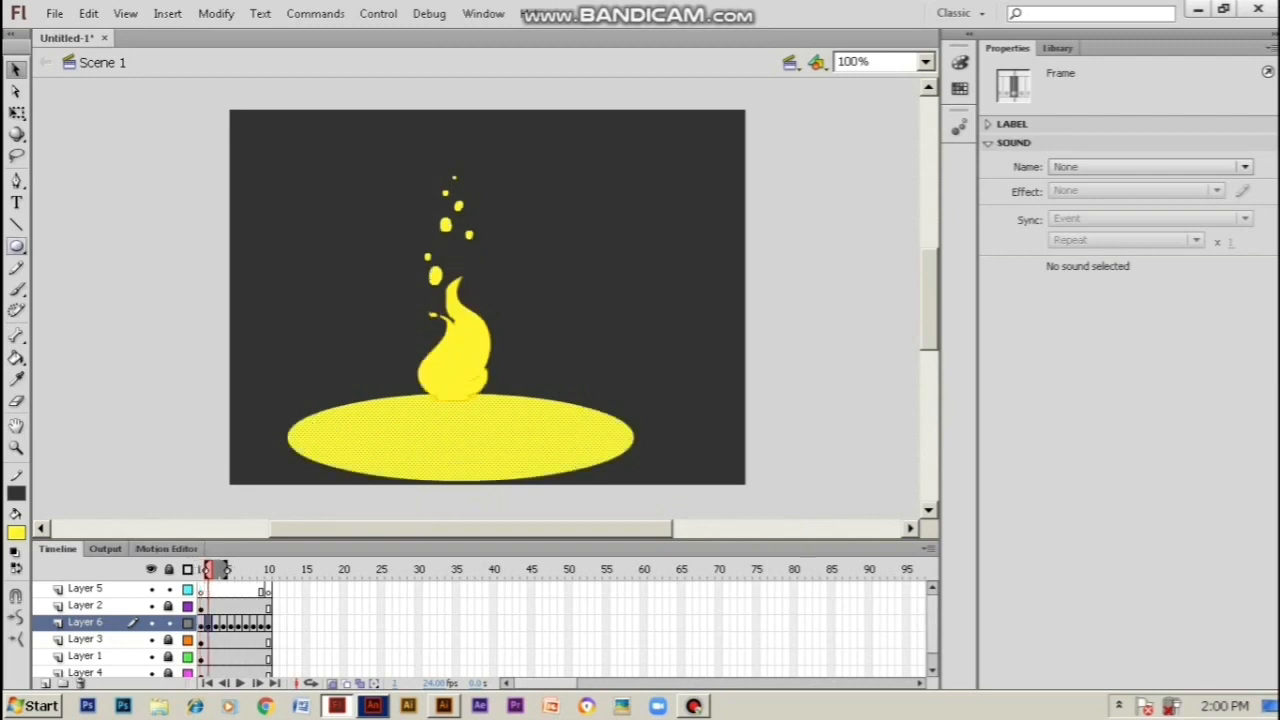
pyautogui.click(16, 155)
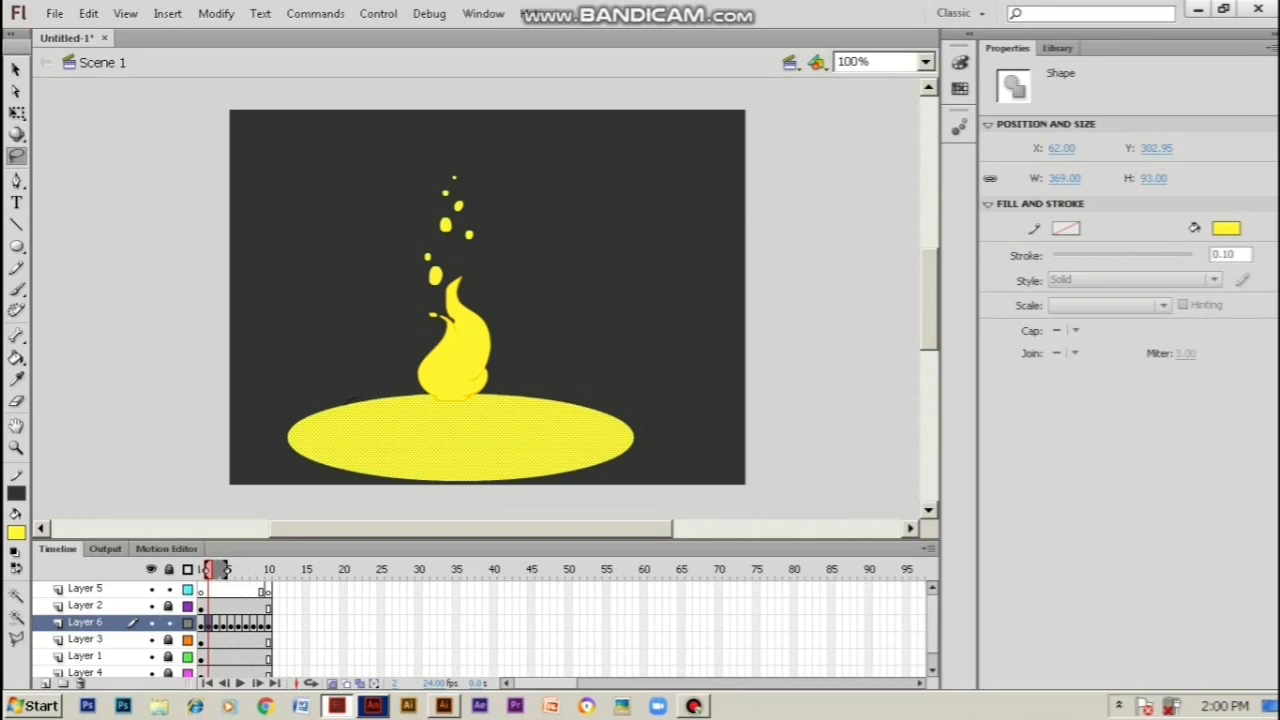
pyautogui.moveTo(338, 424)
pyautogui.mouseDown()
pyautogui.moveTo(370, 429)
pyautogui.moveTo(374, 447)
pyautogui.moveTo(476, 449)
pyautogui.moveTo(588, 411)
pyautogui.moveTo(520, 392)
pyautogui.moveTo(368, 392)
pyautogui.mouseUp()
pyautogui.hotkey('ctrl', 'g')
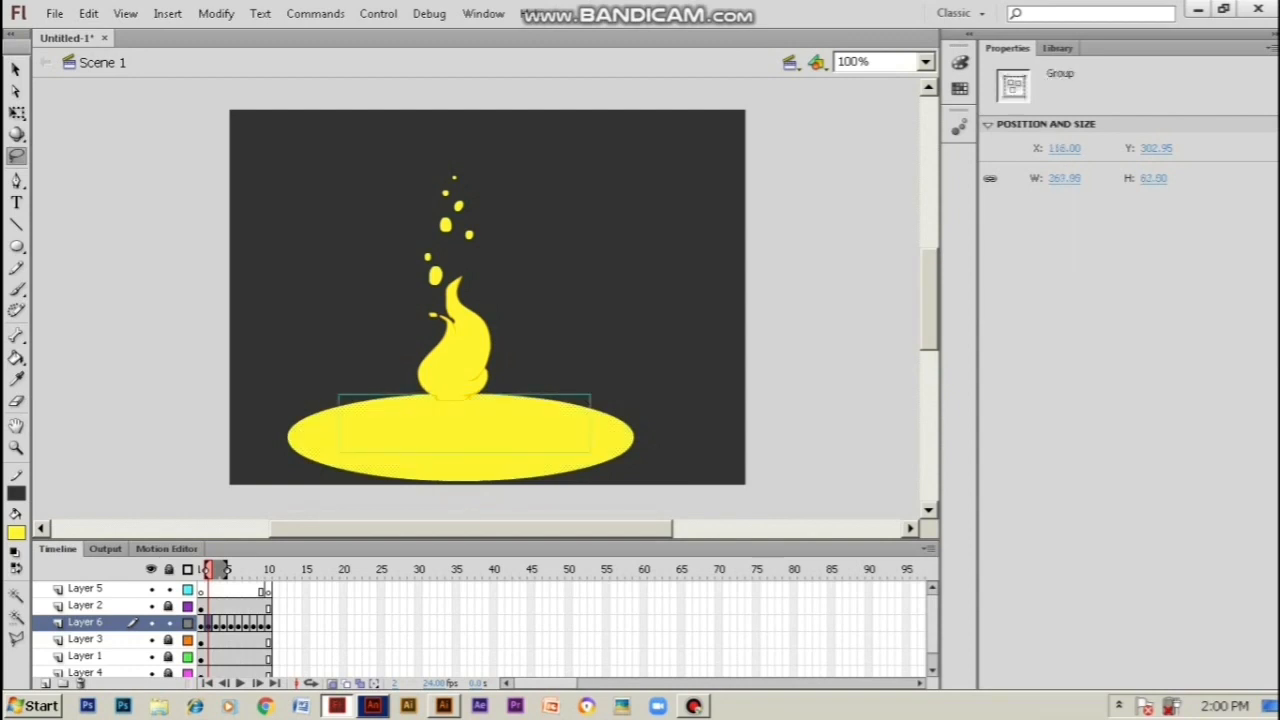
pyautogui.press('v')
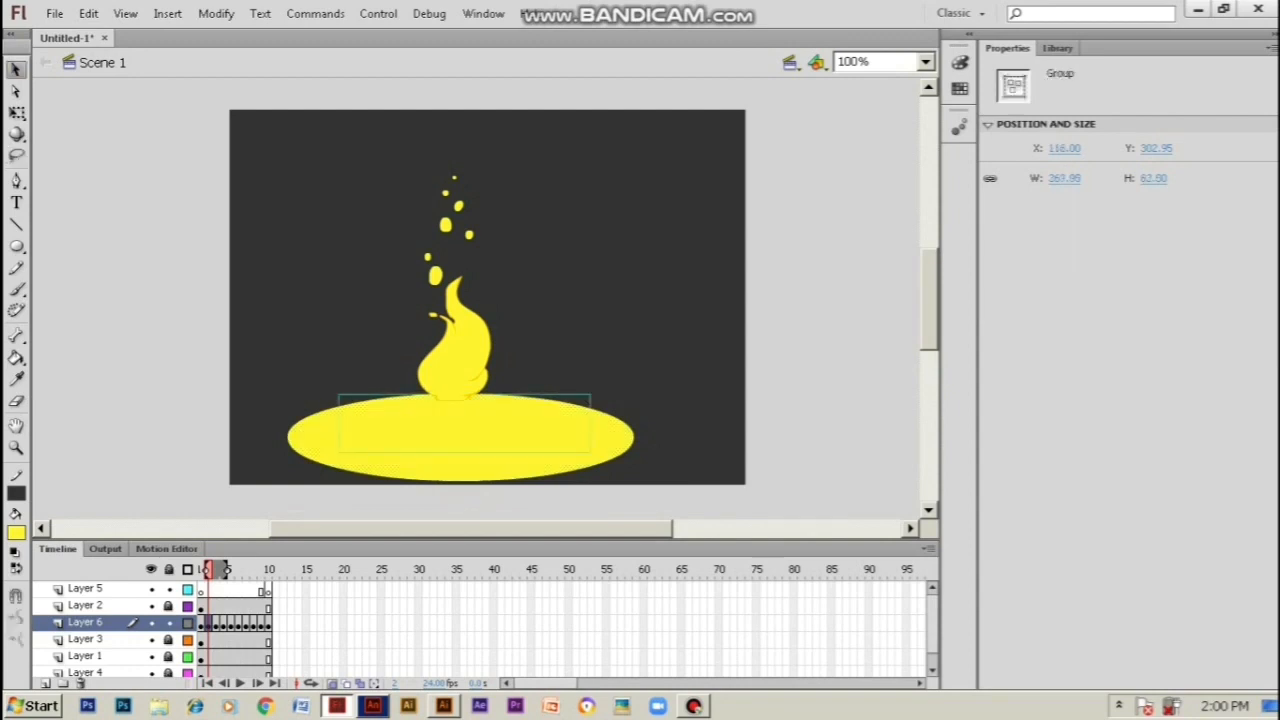
pyautogui.hotkey('ctrl', 'b')
pyautogui.press('Escape')
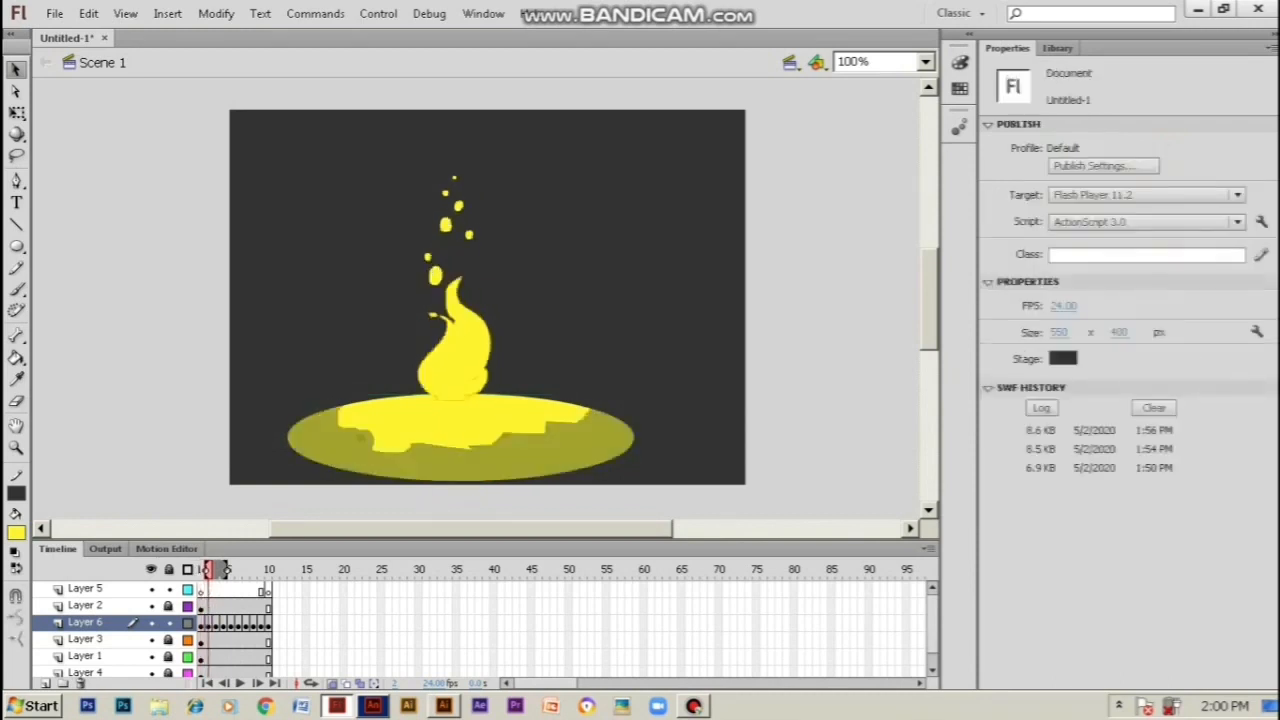
# Play the timeline and step between frames 1 and 2 to check the light pool's change of shape
pyautogui.press('Return')
pyautogui.press(',')
pyautogui.press('.')
pyautogui.press(',')
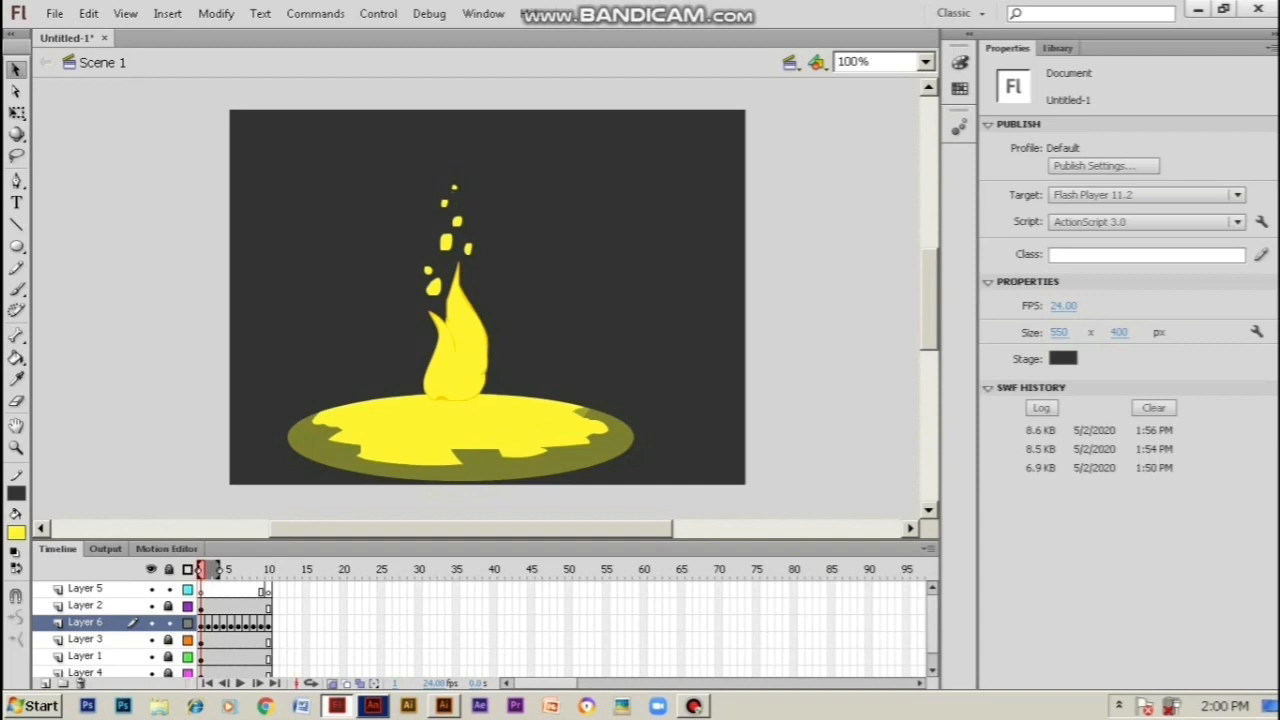
pyautogui.press('.')
# At frame 3, lasso an irregular area about 201 × 45 px inside the oval, group it, and delete the rest of the oval
pyautogui.press('.')
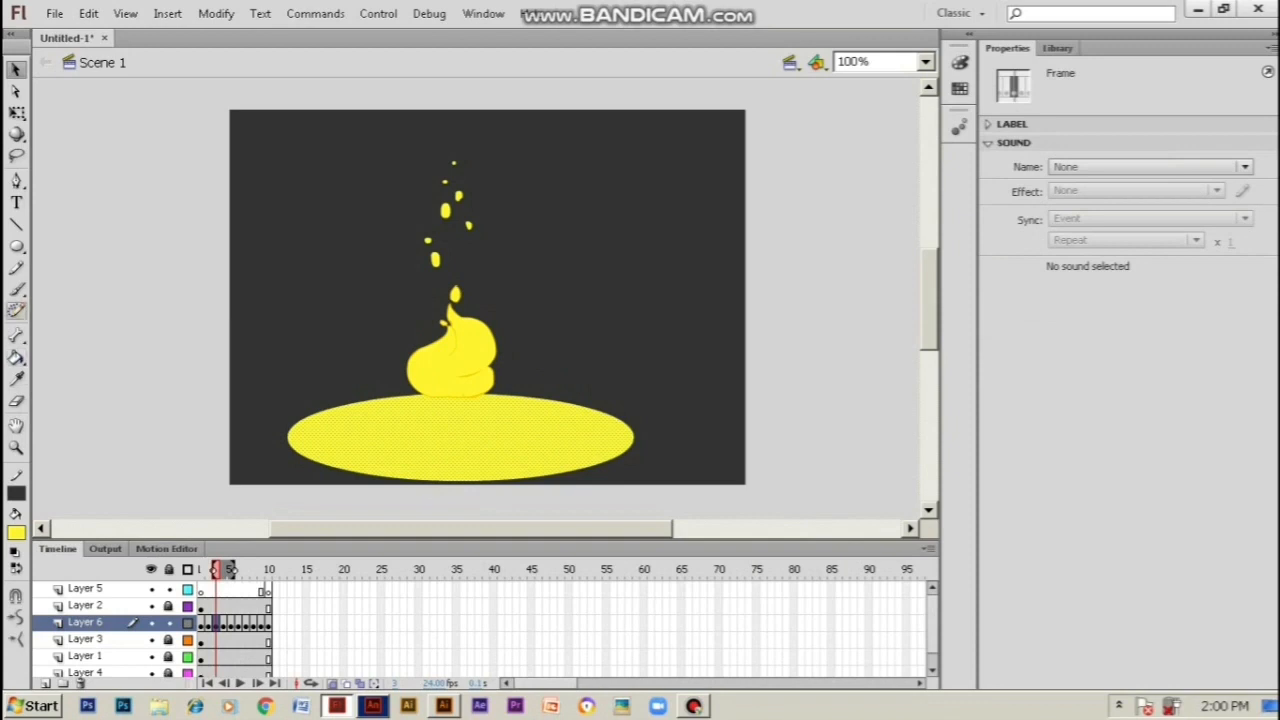
pyautogui.click(16, 156)
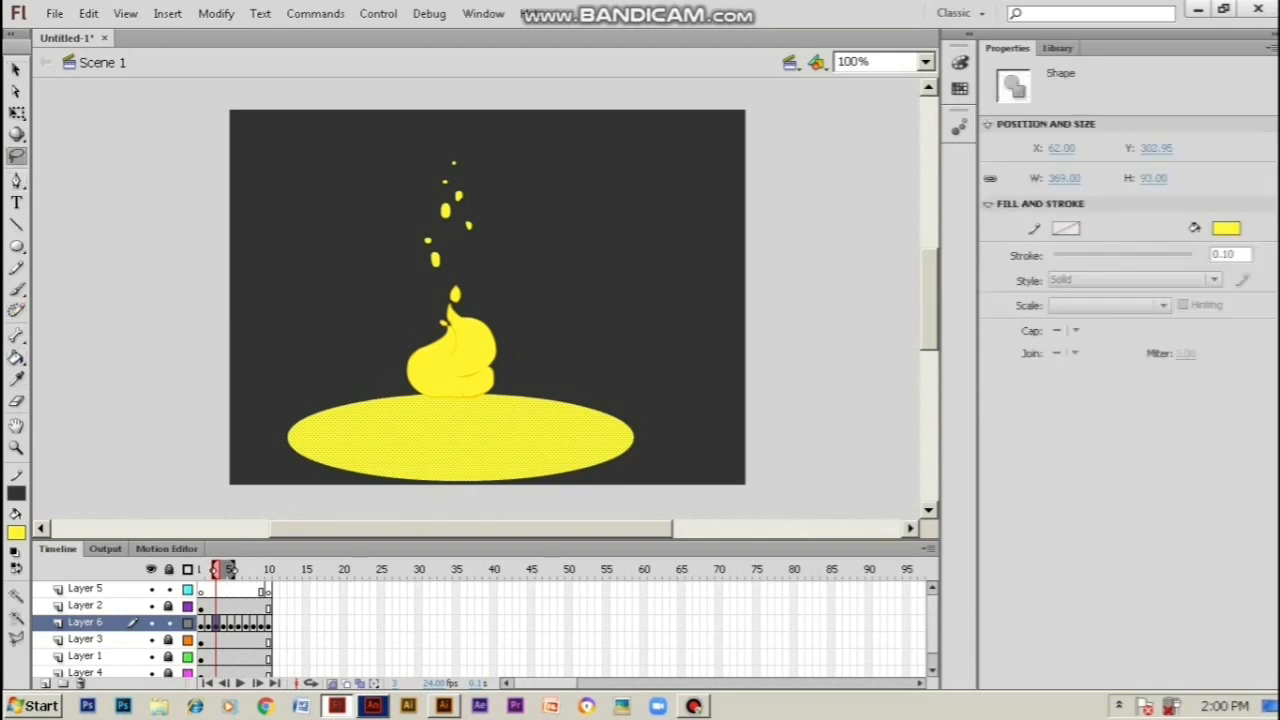
pyautogui.moveTo(351, 407)
pyautogui.mouseDown()
pyautogui.moveTo(385, 431)
pyautogui.moveTo(426, 434)
pyautogui.moveTo(516, 427)
pyautogui.moveTo(540, 398)
pyautogui.moveTo(342, 387)
pyautogui.moveTo(350, 400)
pyautogui.mouseUp()
pyautogui.hotkey('ctrl', 'g')
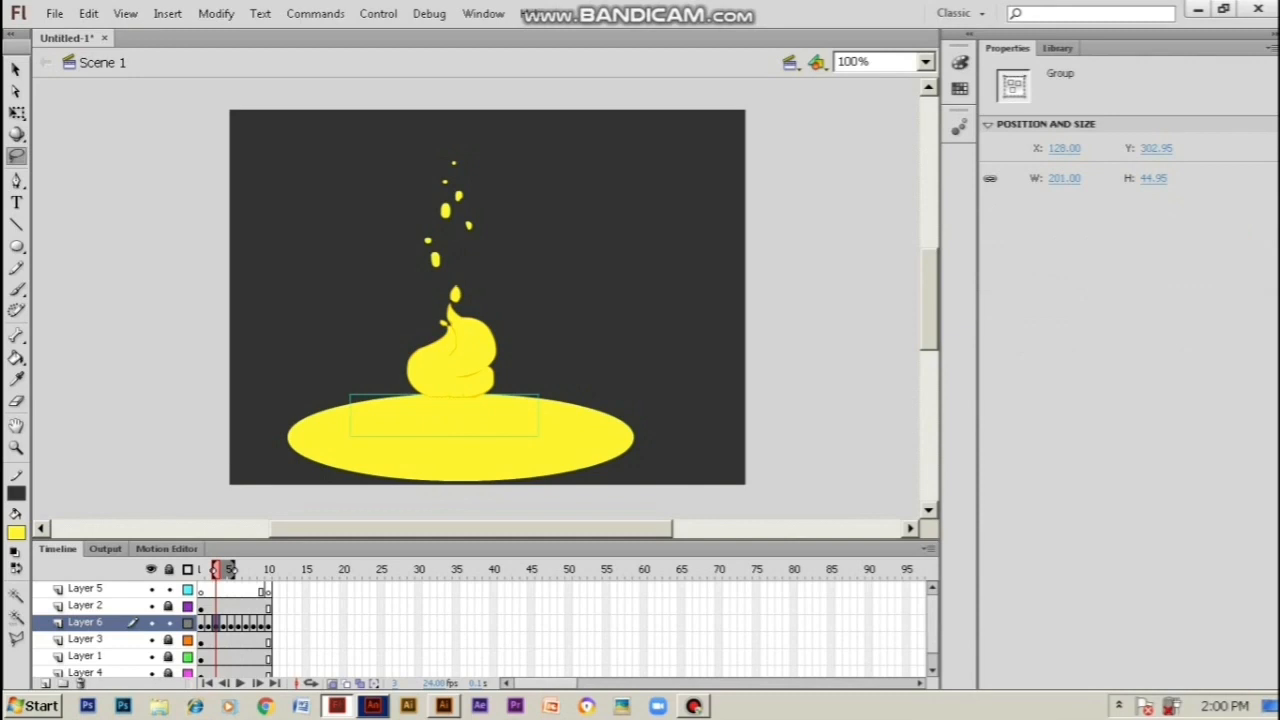
pyautogui.click(16, 91)
pyautogui.press('Escape')
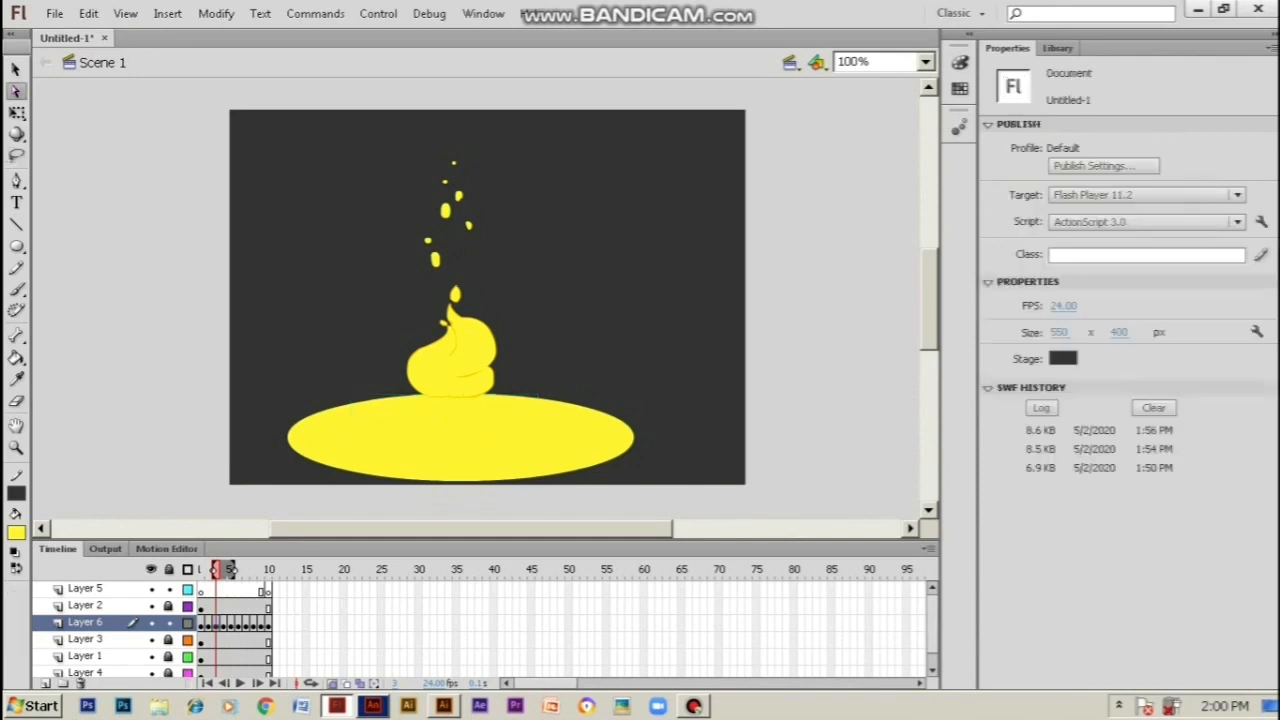
pyautogui.click(16, 69)
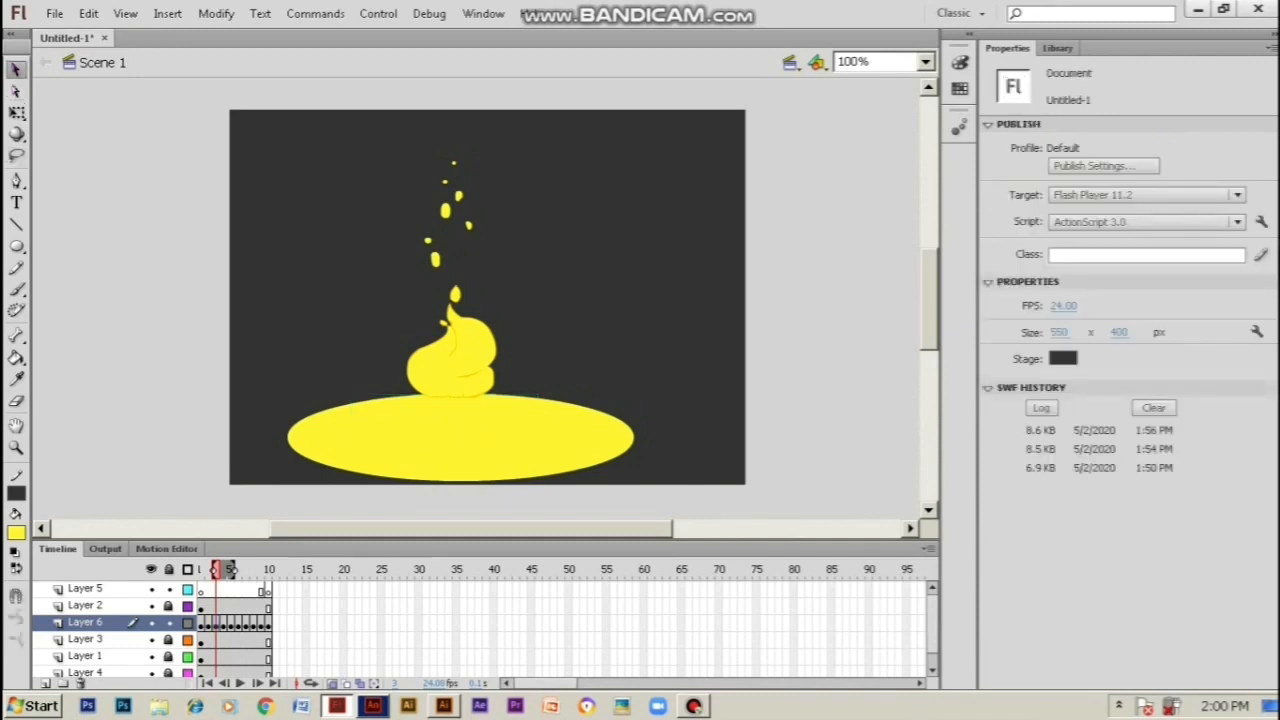
pyautogui.click(460, 458)
pyautogui.press('Delete')
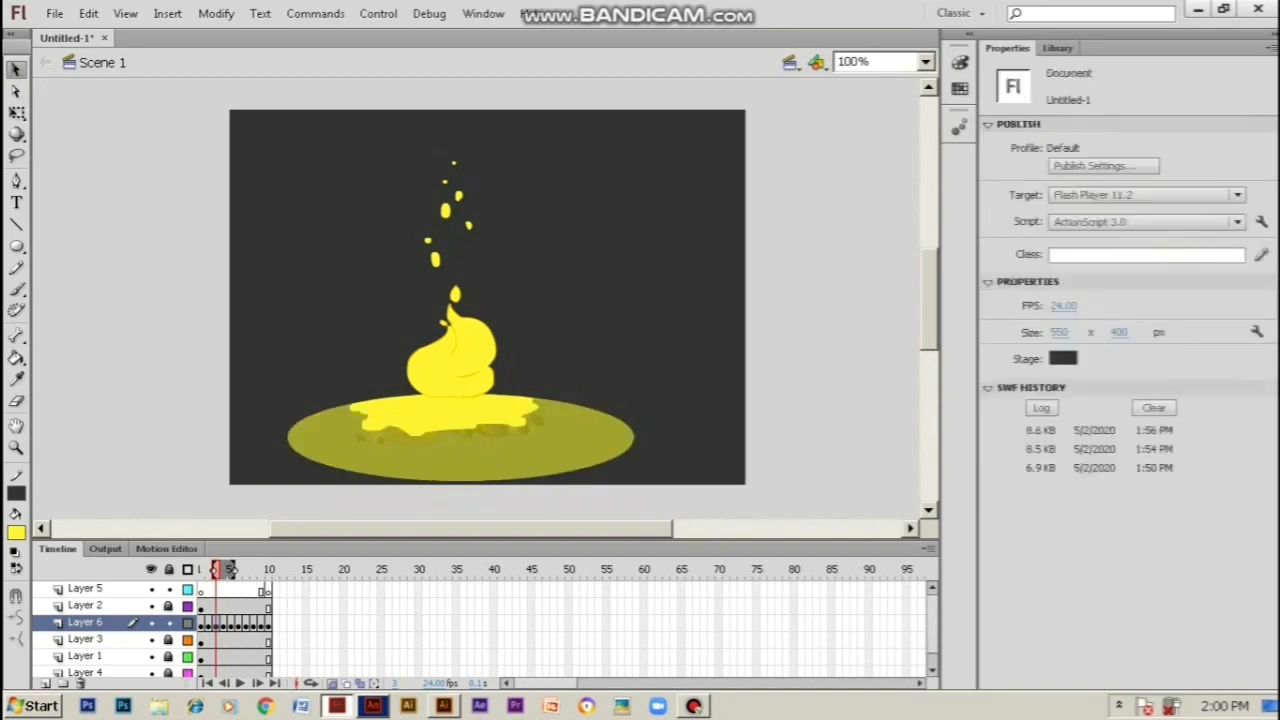
# Step back and forth through frames 1 to 3 to review how the light pool shrinks
pyautogui.press(',')
pyautogui.press(',')
pyautogui.press('.')
pyautogui.press('.')
pyautogui.press(',')
pyautogui.press('.')
# Remove frames 4 to 10 from Layer 6, keeping its first three keyframes
pyautogui.moveTo(229, 569); pyautogui.dragTo(268, 569)
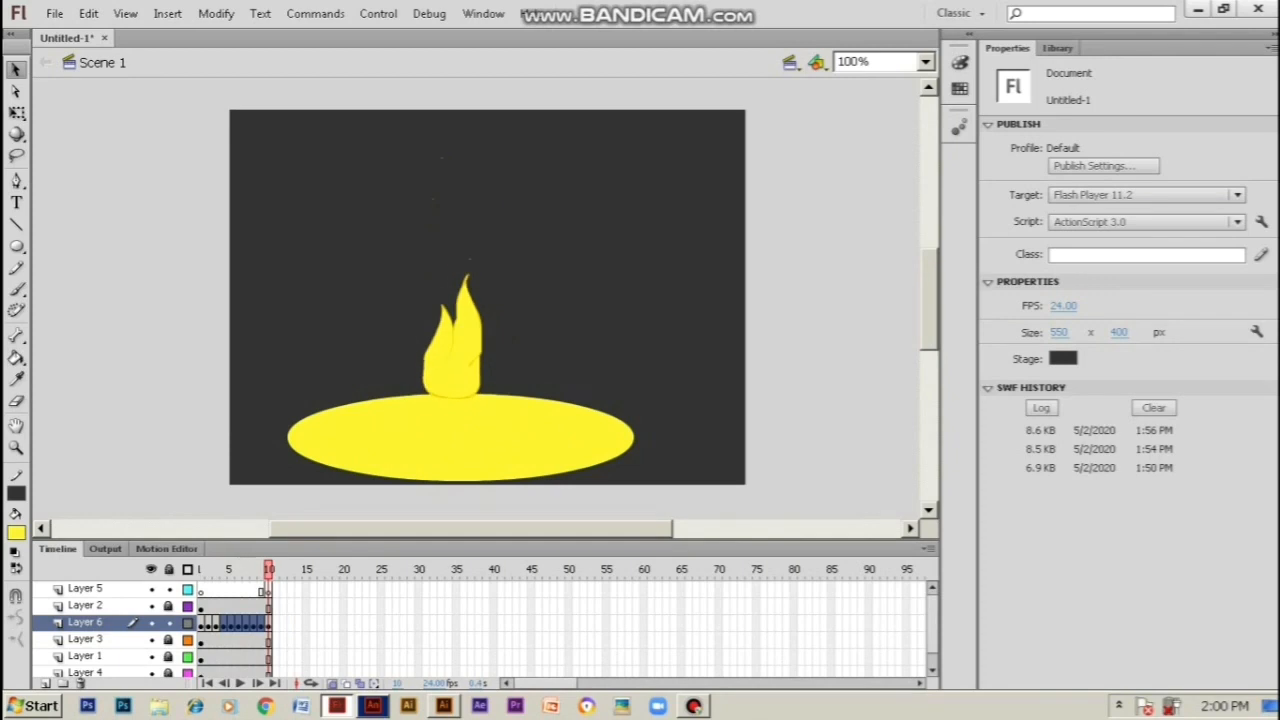
pyautogui.rightClick(264, 622)
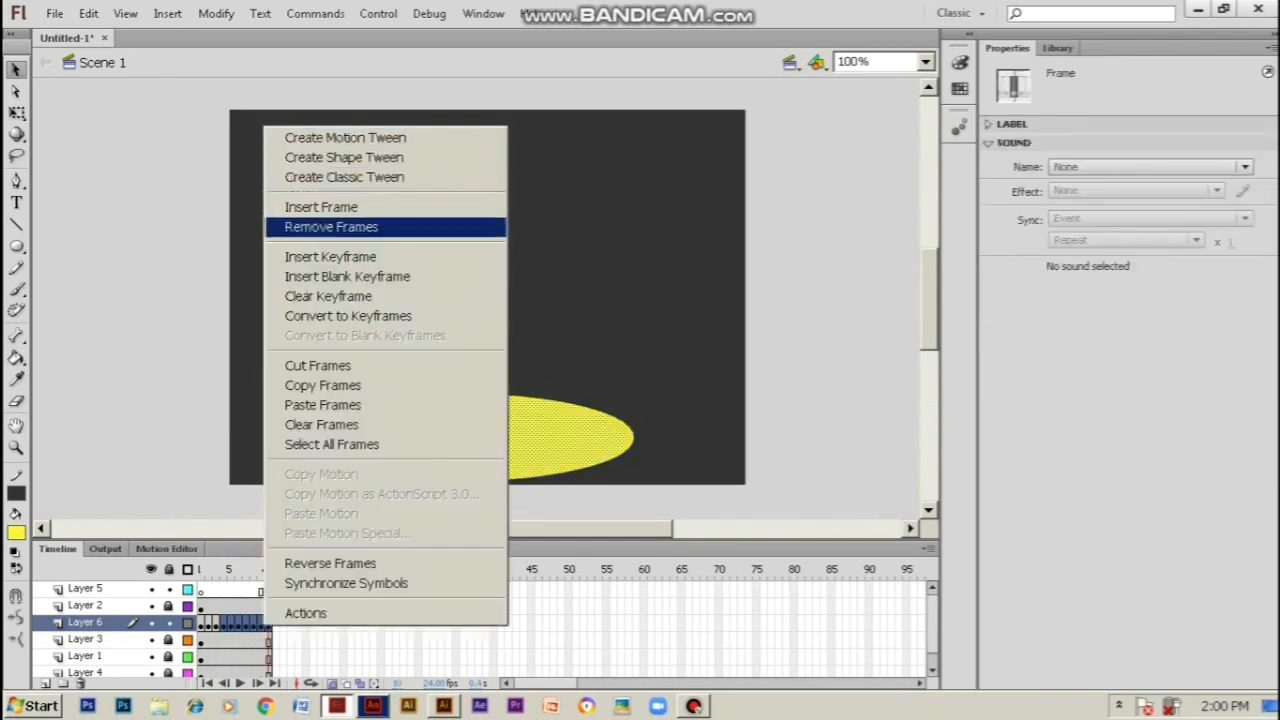
pyautogui.click(331, 227)
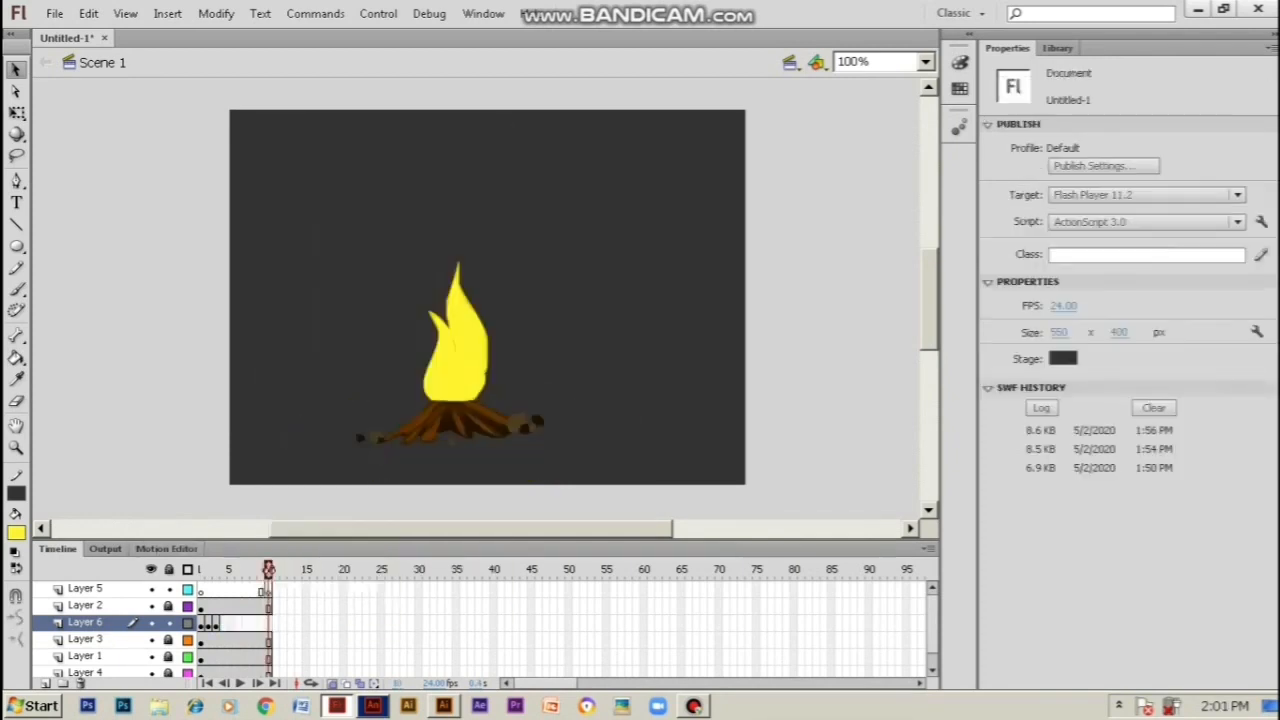
pyautogui.click(220, 622)
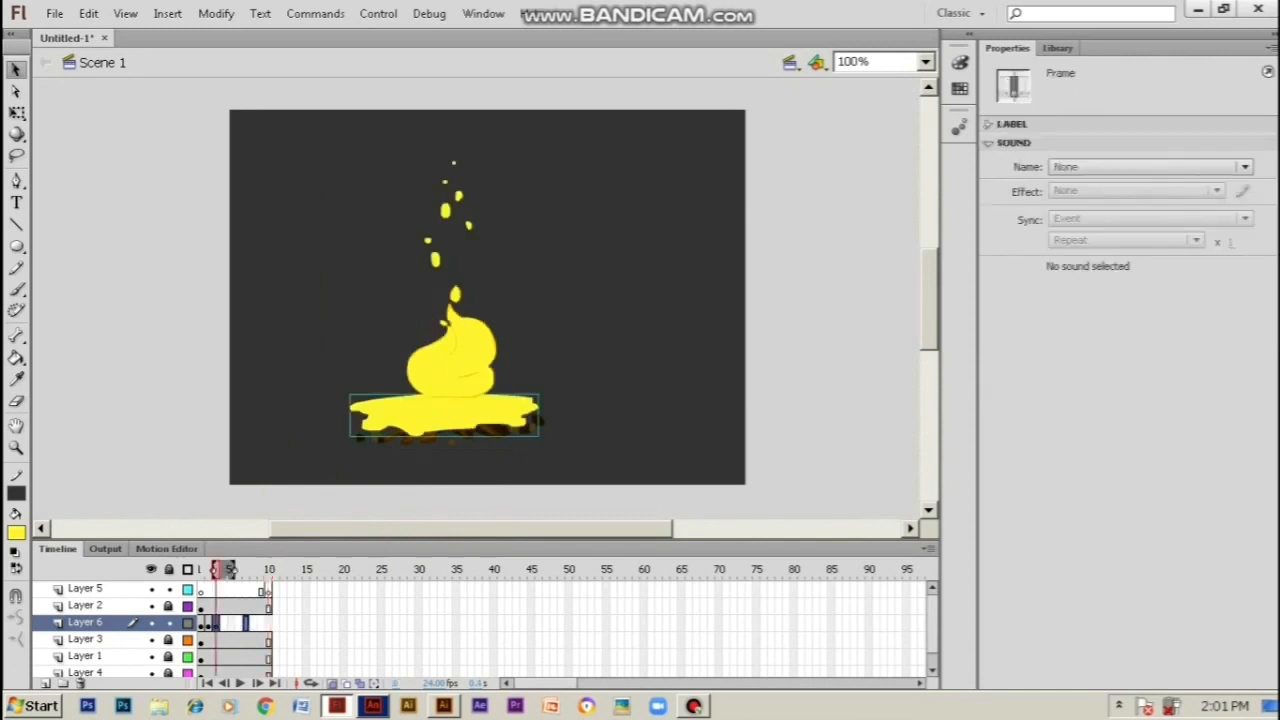
# Space out Layer 6's second and third keyframes to frames 3 and 6, and insert a keyframe at frame 2
pyautogui.moveTo(245, 622); pyautogui.dragTo(216, 623)
pyautogui.click(208, 623)
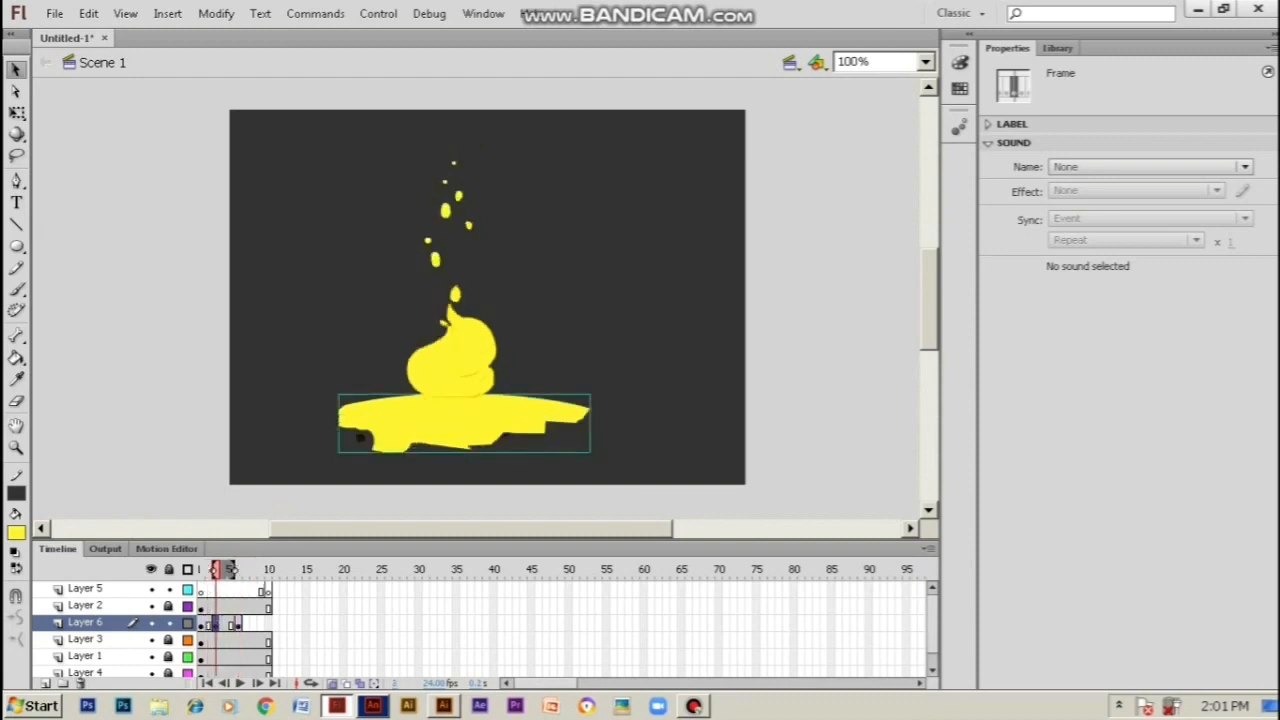
pyautogui.click(208, 624)
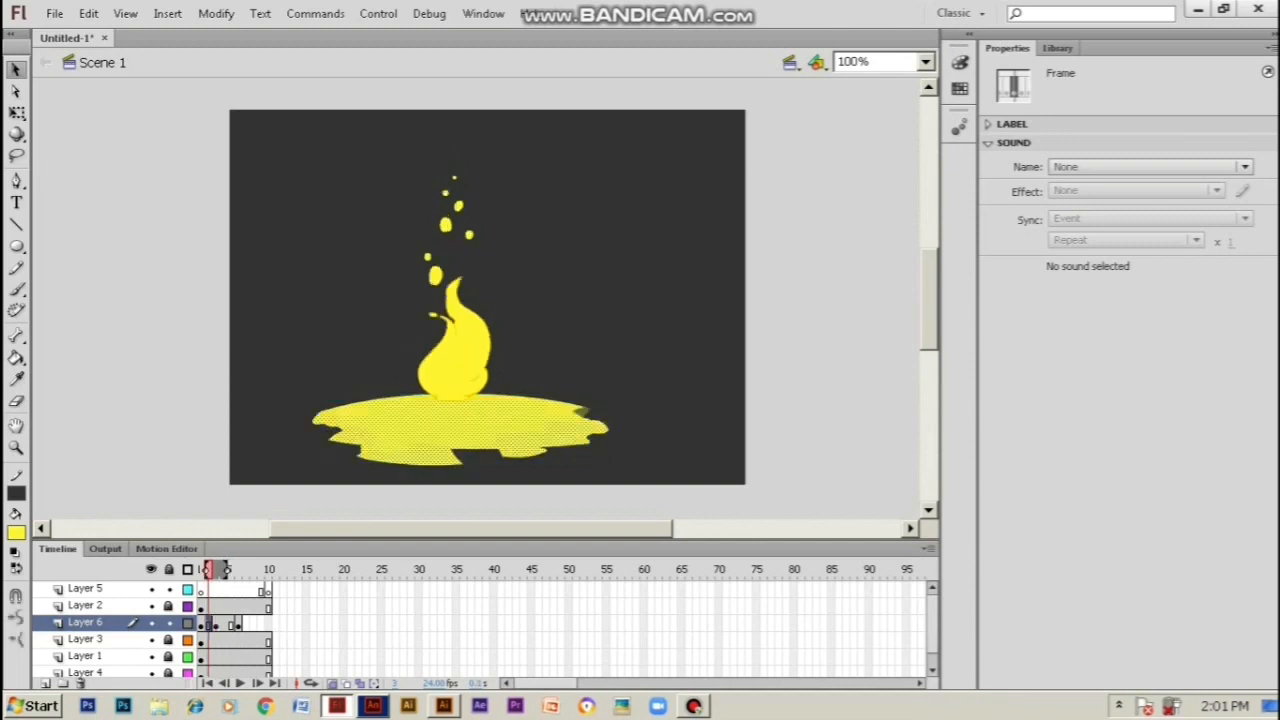
pyautogui.press('F8')
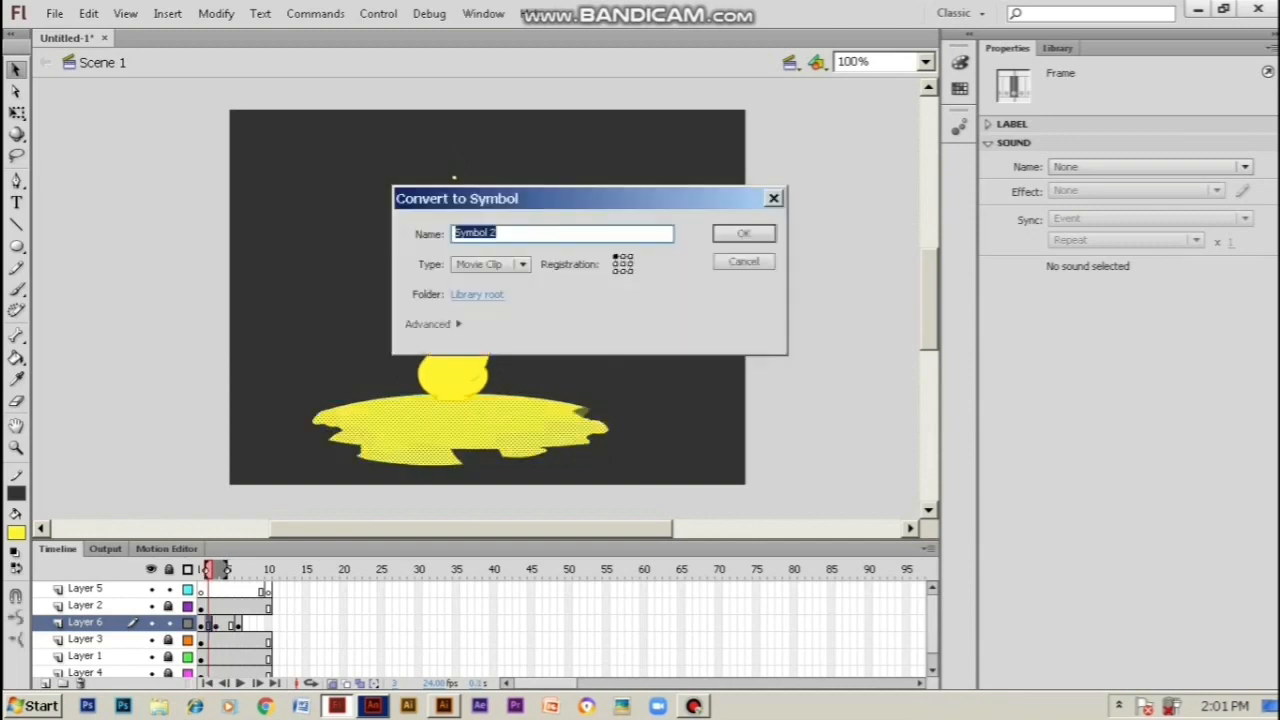
pyautogui.click(744, 262)
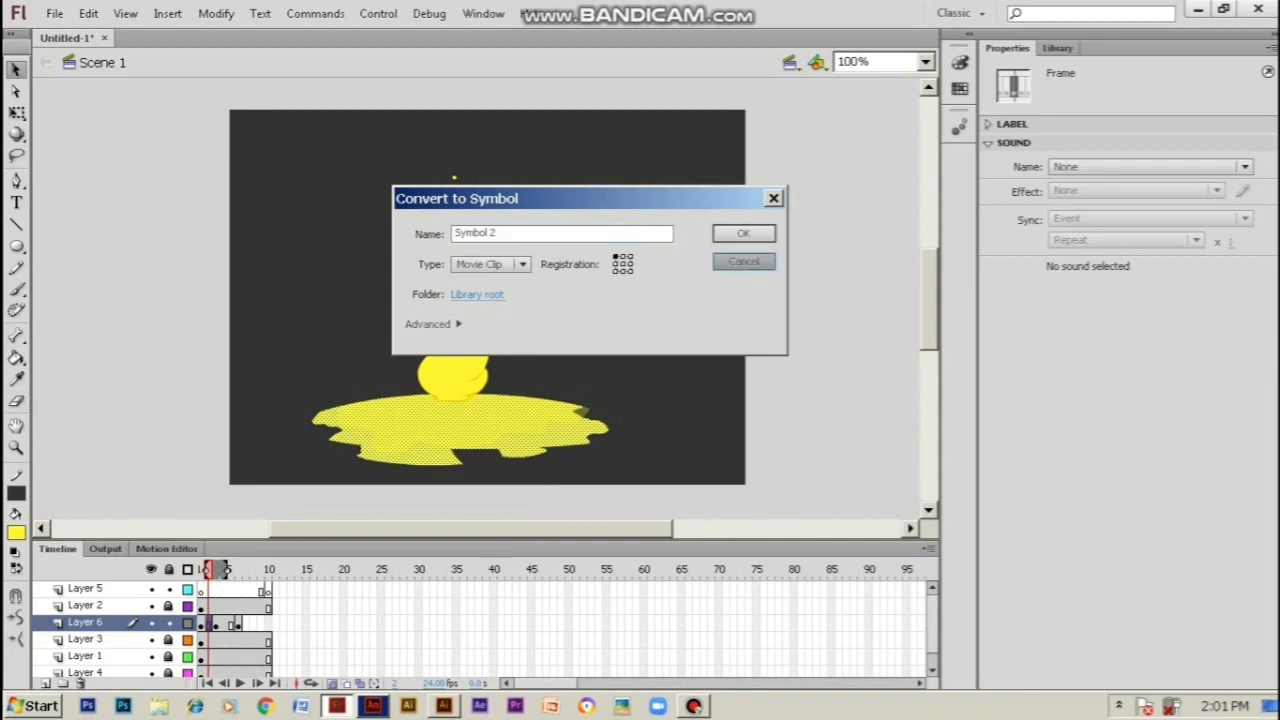
pyautogui.press('F6')
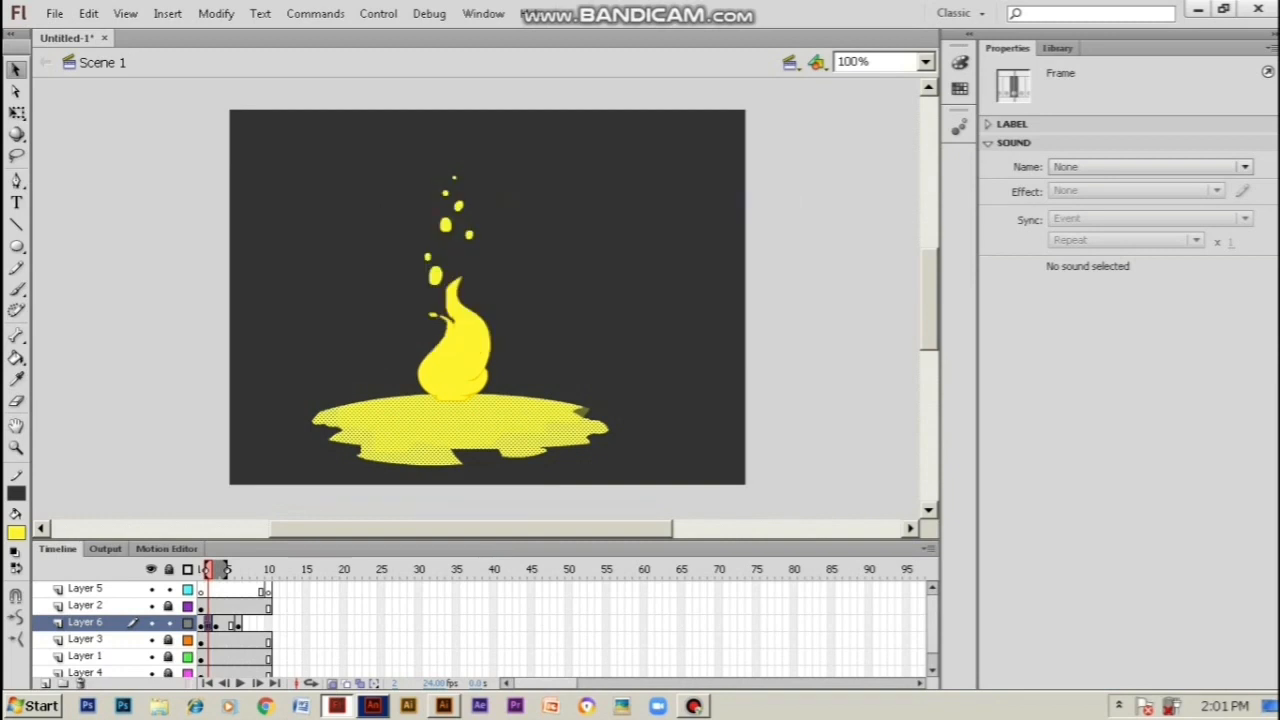
# At frame 2, lasso and group an irregular area about 280 × 66 px inside the light pool, and delete the rest of the pool
pyautogui.press('q')
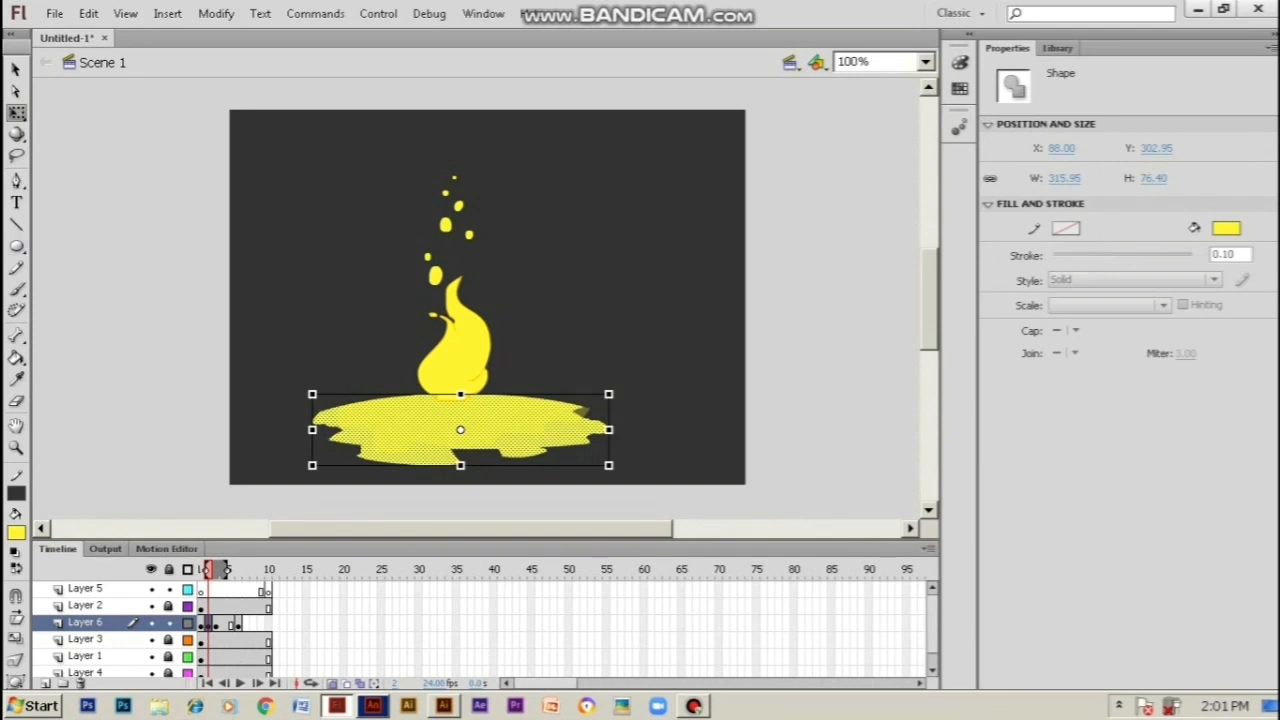
pyautogui.click(16, 156)
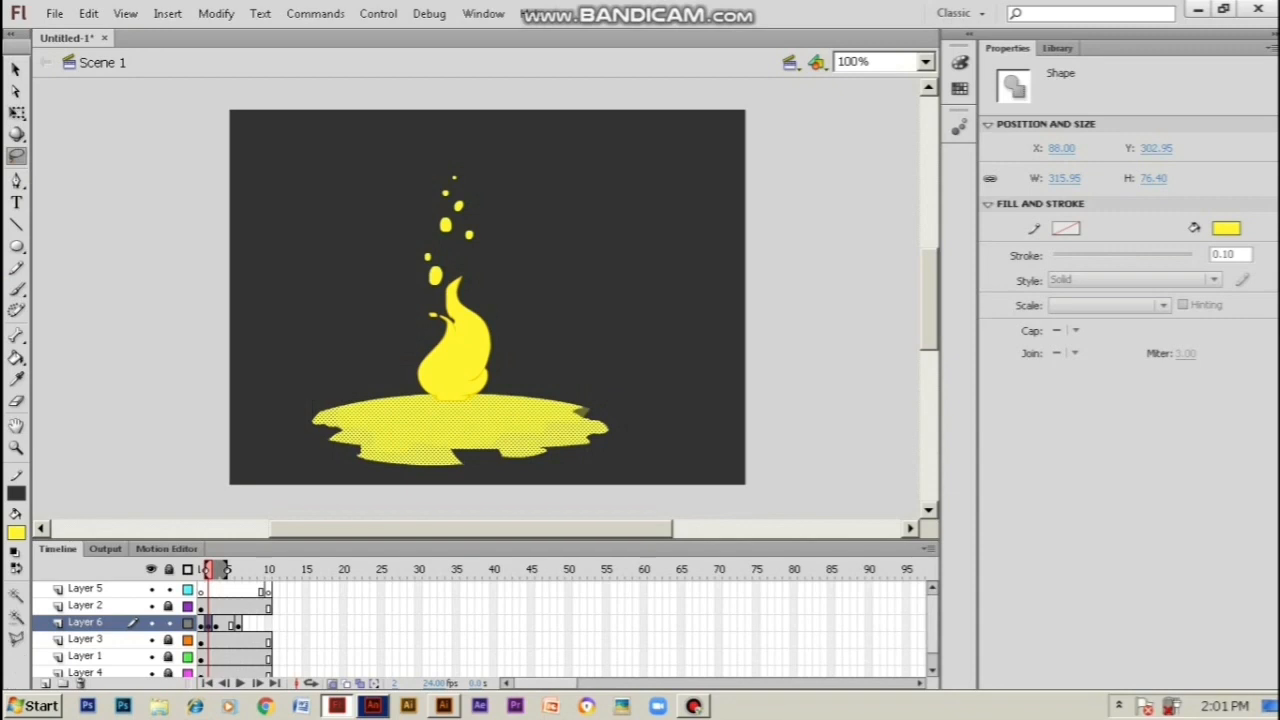
pyautogui.moveTo(334, 407)
pyautogui.mouseDown()
pyautogui.moveTo(419, 453)
pyautogui.moveTo(519, 450)
pyautogui.moveTo(564, 438)
pyautogui.moveTo(584, 412)
pyautogui.moveTo(581, 398)
pyautogui.moveTo(502, 378)
pyautogui.moveTo(345, 410)
pyautogui.mouseUp()
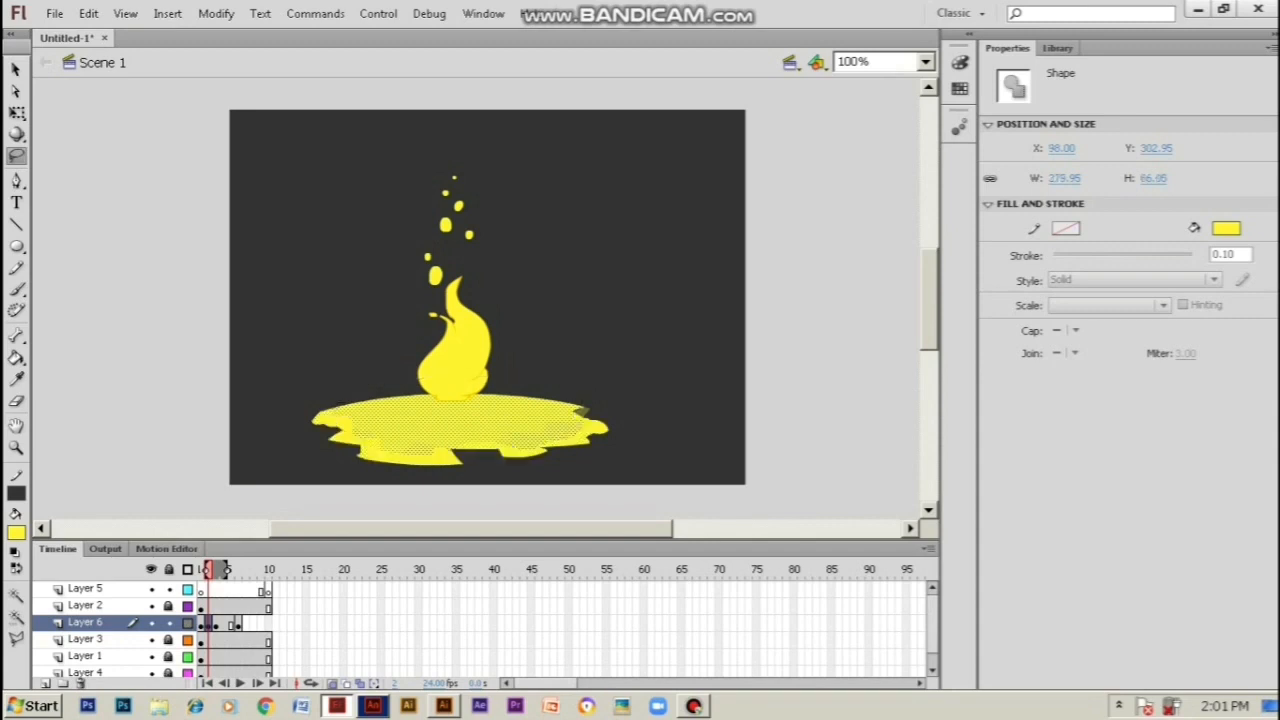
pyautogui.hotkey('ctrl', 'g')
pyautogui.press('v')
pyautogui.click(397, 459)
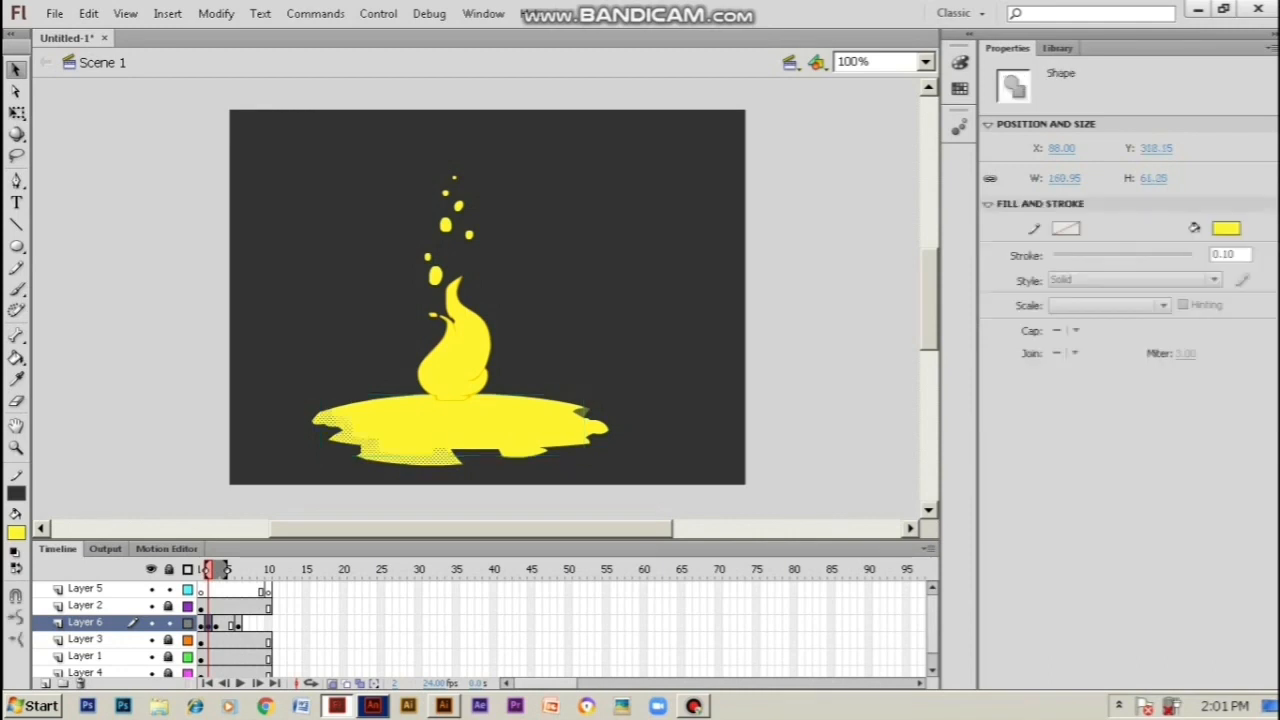
pyautogui.moveTo(274, 366); pyautogui.dragTo(668, 484)
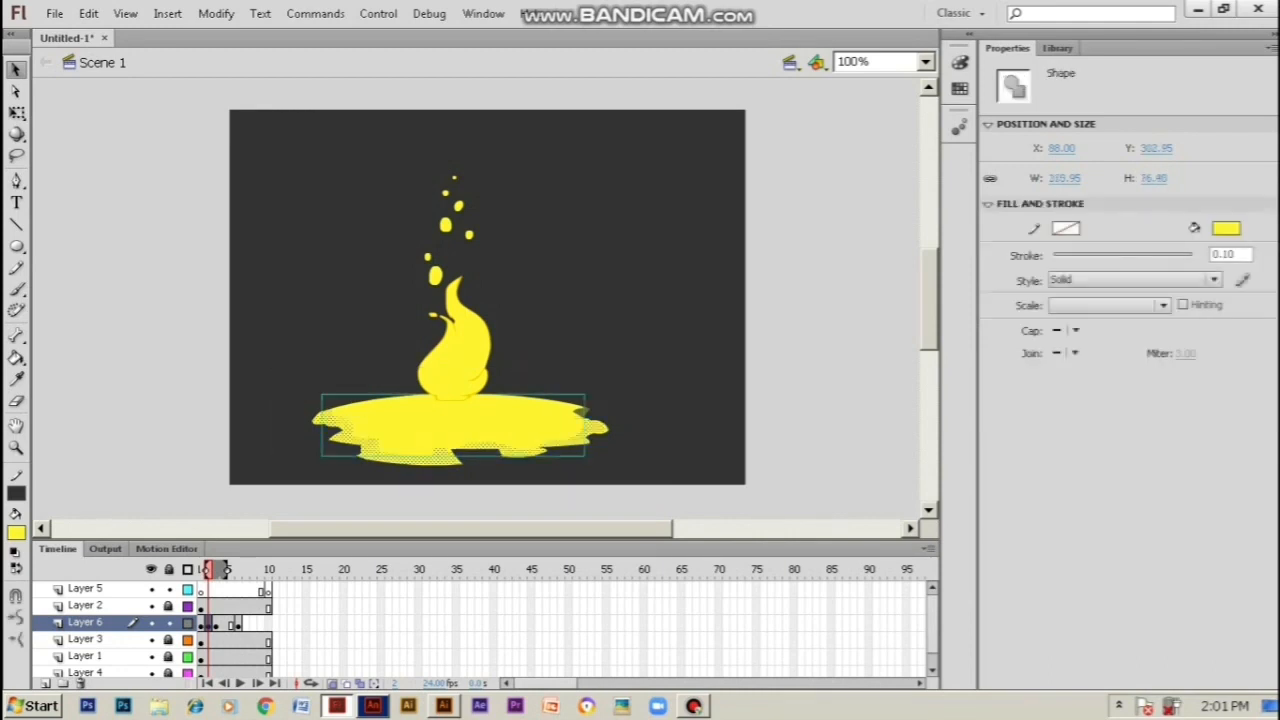
pyautogui.press('Delete')
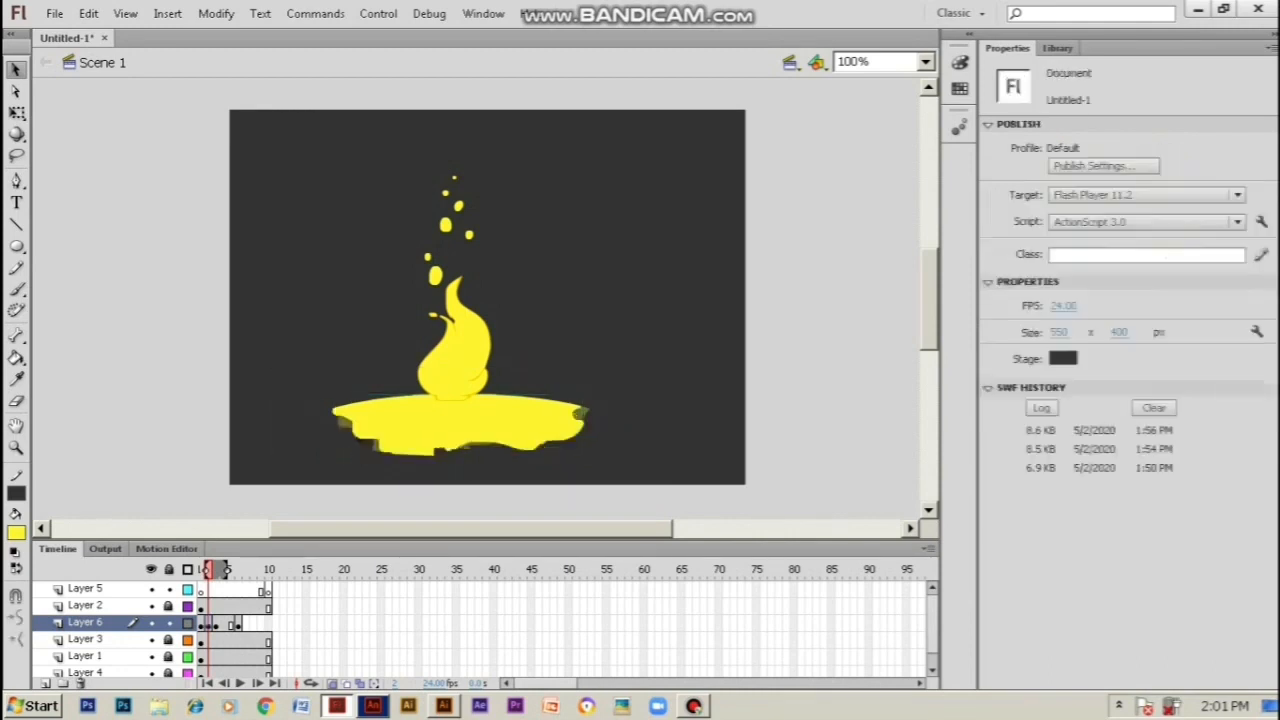
# Step back and forth through frames 1 to 3 to check how the light pool's outline changes
pyautogui.press(',')
pyautogui.press('.')
pyautogui.press(',')
pyautogui.press('.')
pyautogui.press('.')
pyautogui.press(',')
pyautogui.press('.')
pyautogui.press(',')
pyautogui.press(',')
pyautogui.press('.')
pyautogui.press('.')
pyautogui.press(',')
pyautogui.press('.')
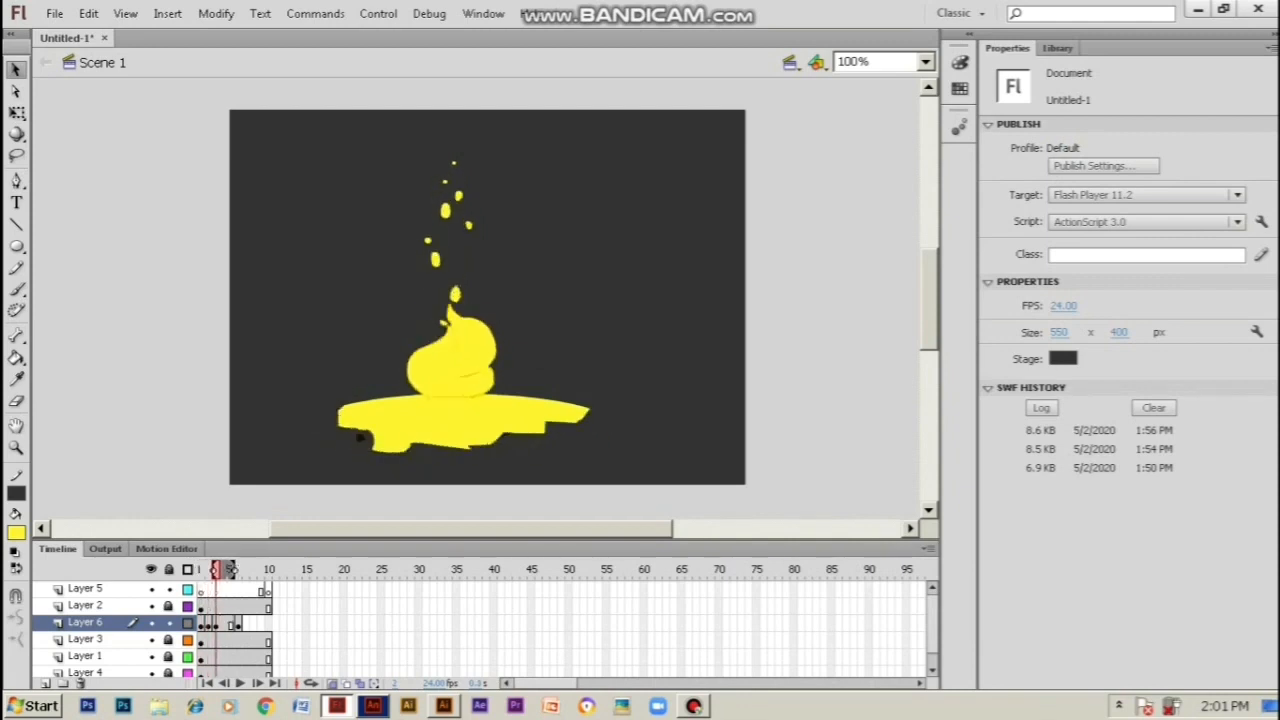
# Insert a keyframe at frame 4 of Layer 6 and cut an irregular strip off the ungrouped light pool's lower edge with the Lasso
pyautogui.click(223, 624)
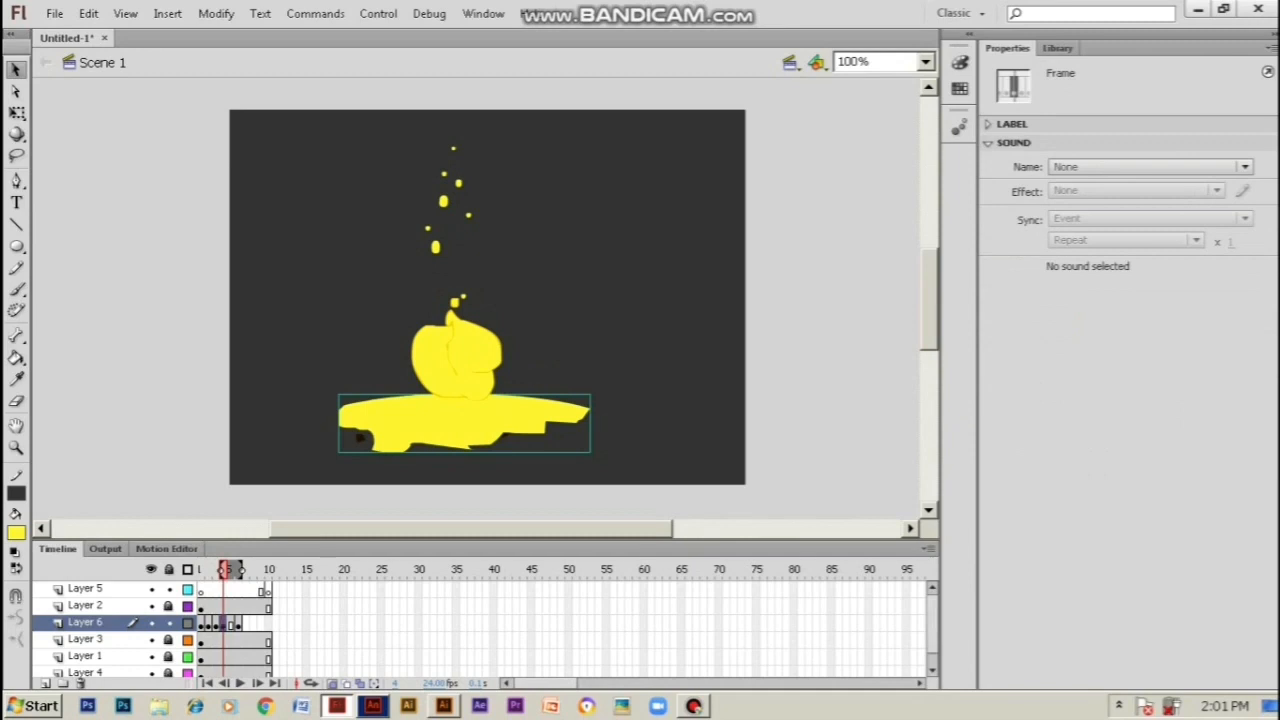
pyautogui.hotkey('ctrl', 'b')
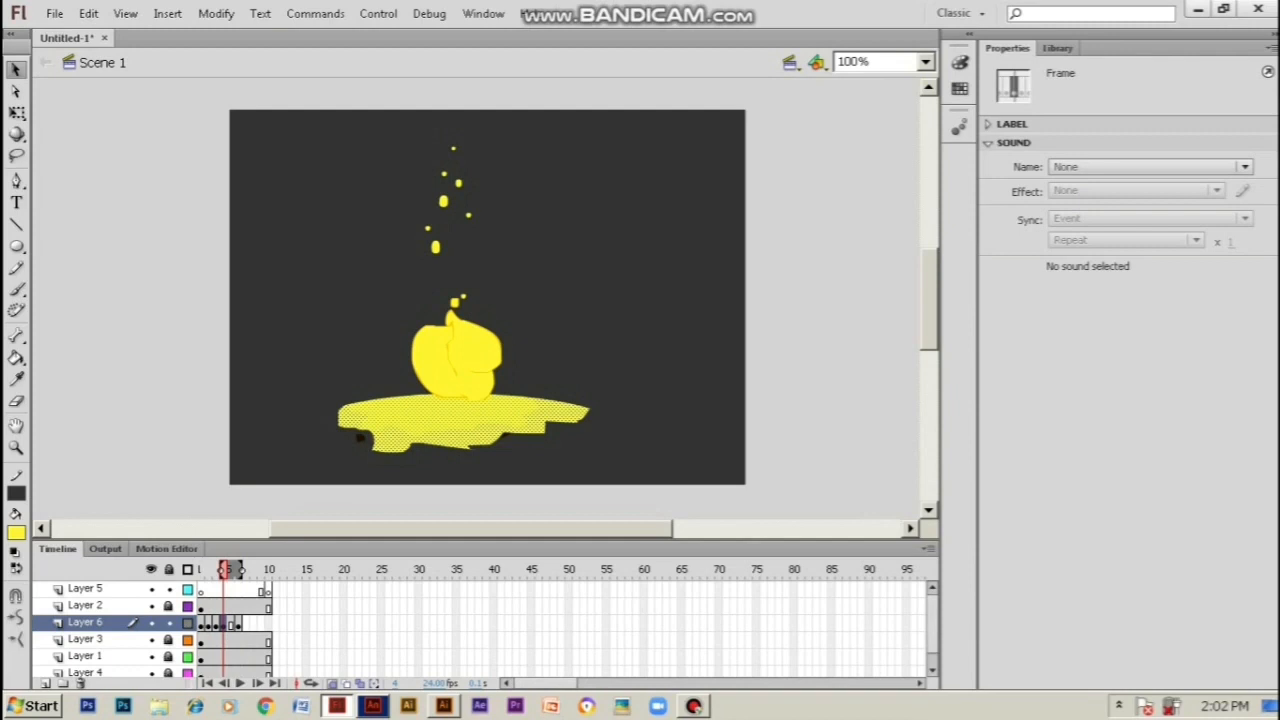
pyautogui.click(16, 156)
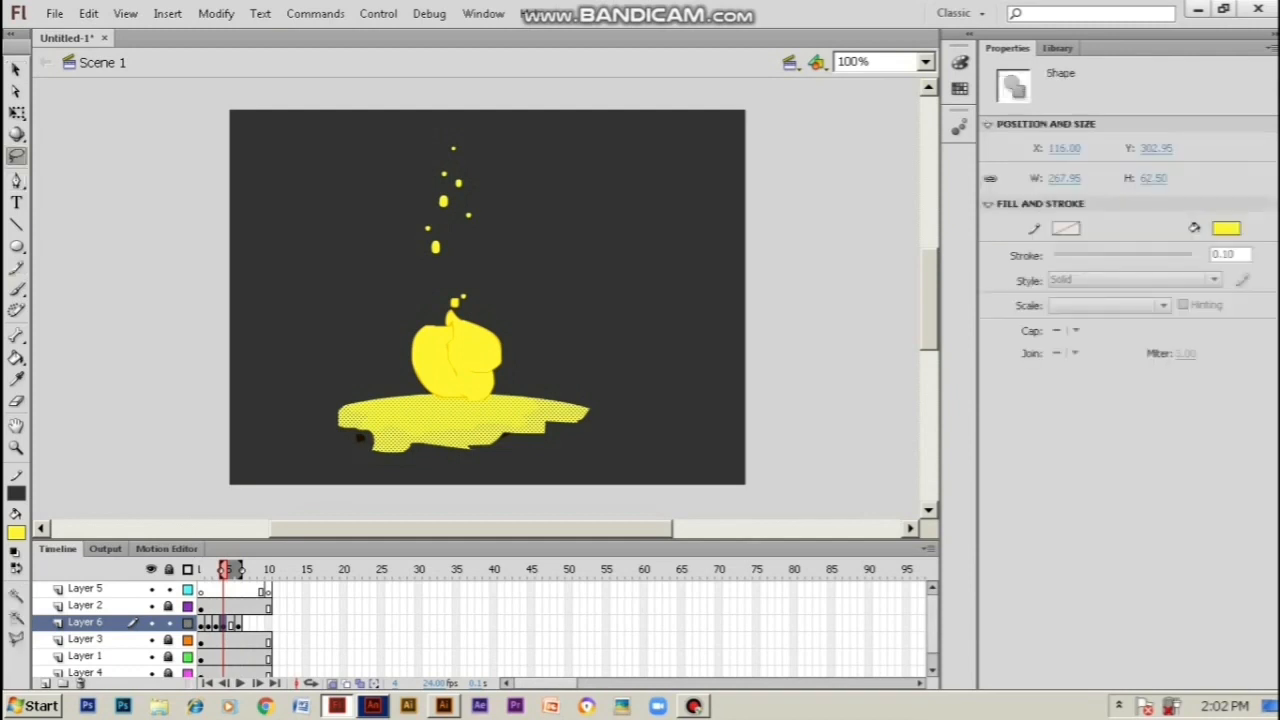
pyautogui.moveTo(346, 408)
pyautogui.mouseDown()
pyautogui.moveTo(386, 444)
pyautogui.moveTo(464, 447)
pyautogui.mouseUp()
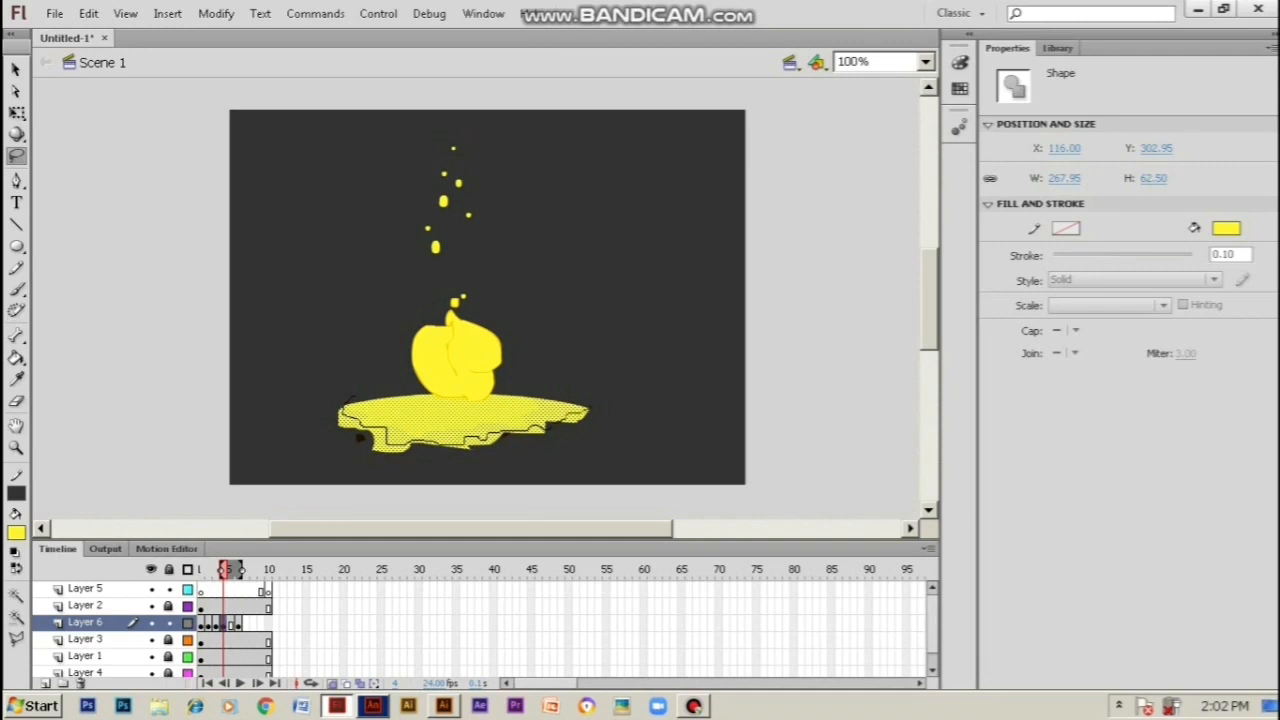
pyautogui.moveTo(597, 404)
pyautogui.mouseDown()
pyautogui.moveTo(585, 478)
pyautogui.moveTo(470, 503)
pyautogui.moveTo(341, 490)
pyautogui.moveTo(323, 450)
pyautogui.moveTo(330, 410)
pyautogui.mouseUp()
pyautogui.press('Delete')
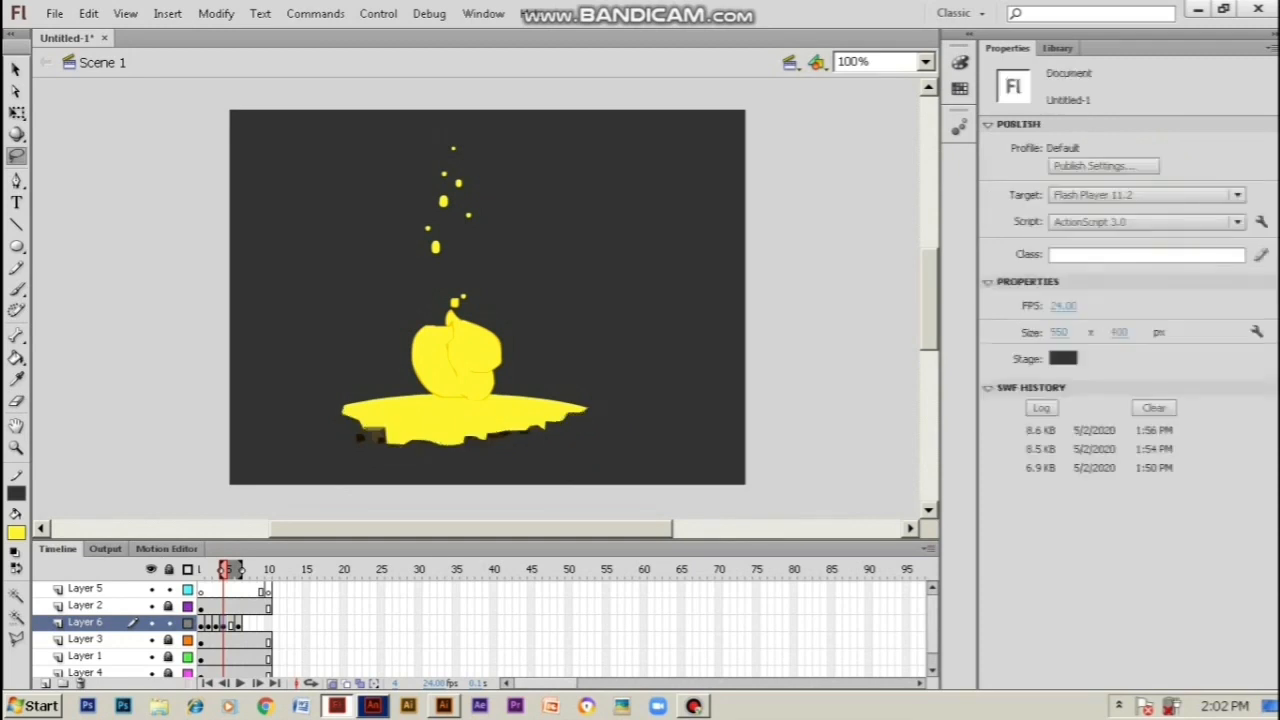
# Compare the light pool with the neighbouring frames and insert a Layer 6 keyframe at frame 5 for the next shape
pyautogui.press(',')
pyautogui.press('.')
pyautogui.press('.')
pyautogui.press(',')
pyautogui.press('.')
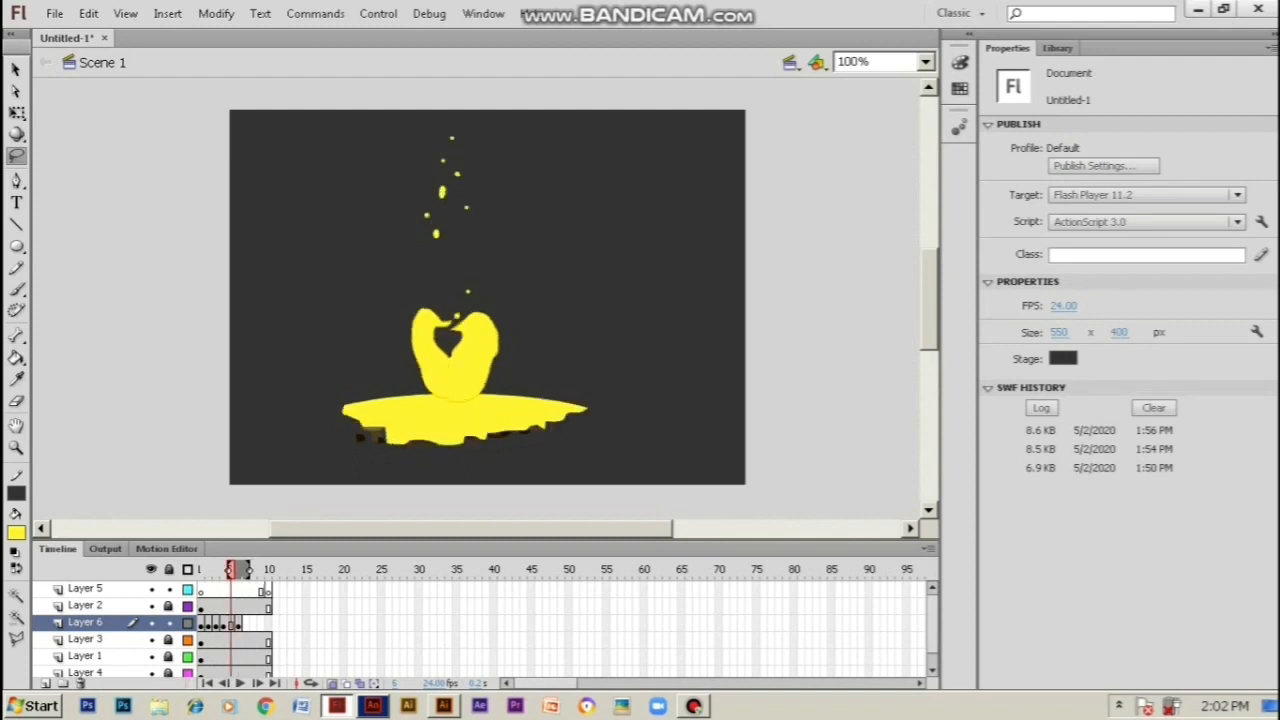
pyautogui.click(231, 624)
pyautogui.press('F6')
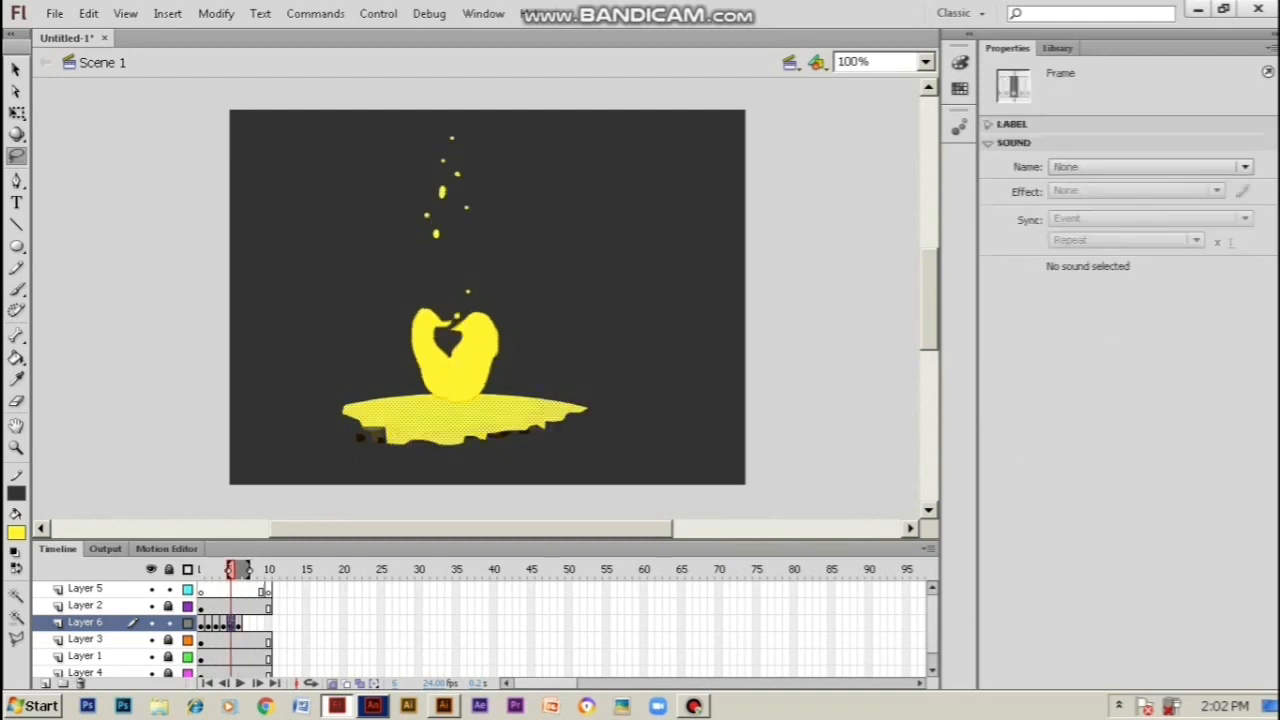
pyautogui.click(571, 412)
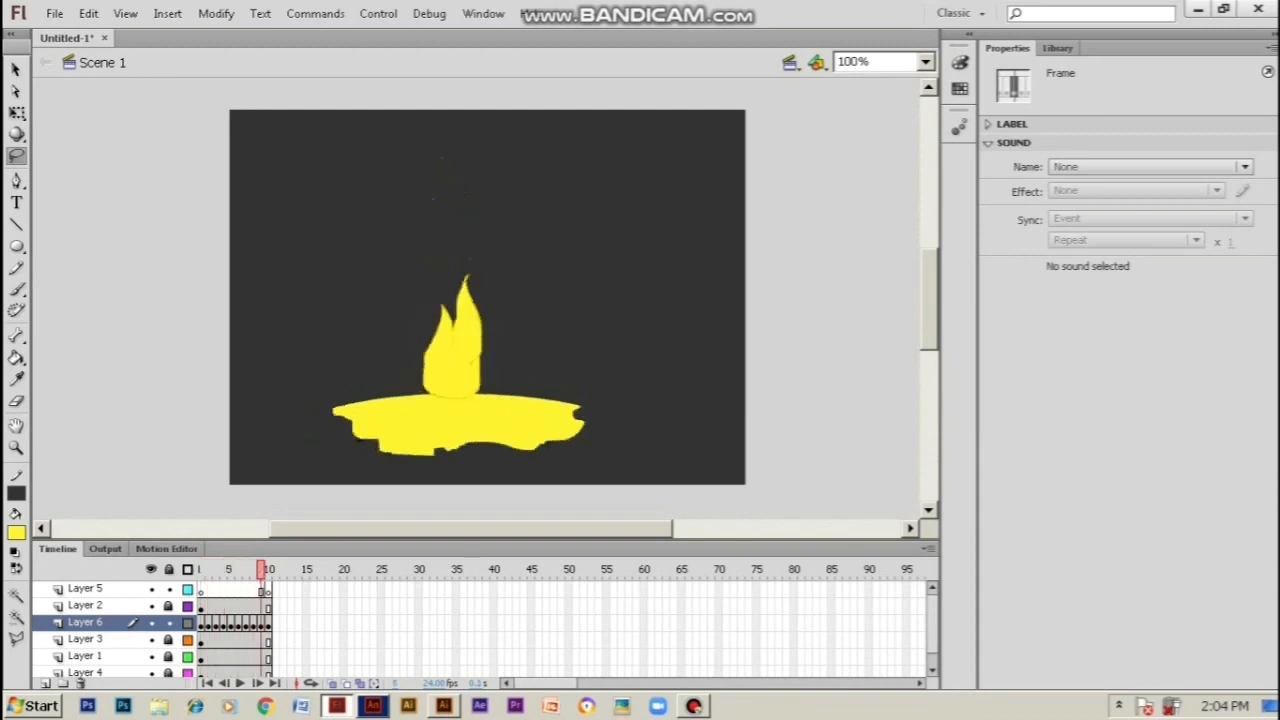
# Preview the light pool animation, and cut all ten of Layer 6's frames
pyautogui.press('Return')
pyautogui.press('Escape')
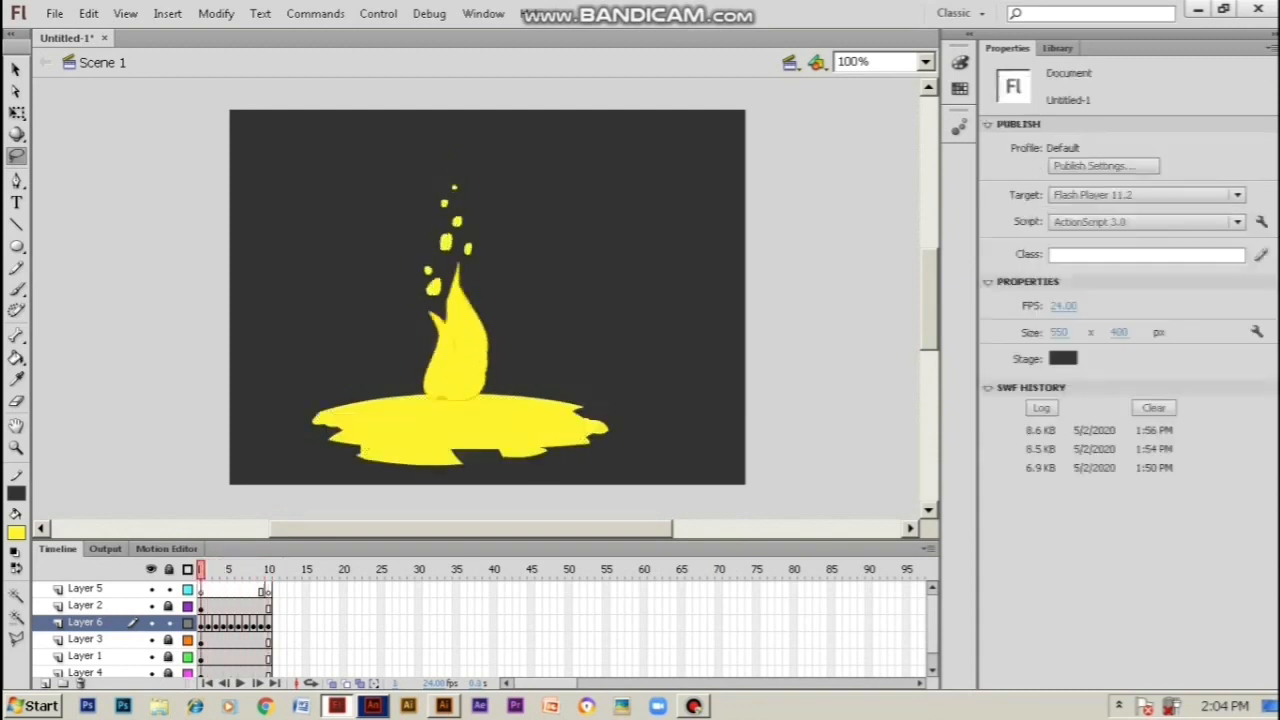
pyautogui.click(85, 622)
pyautogui.rightClick(223, 624)
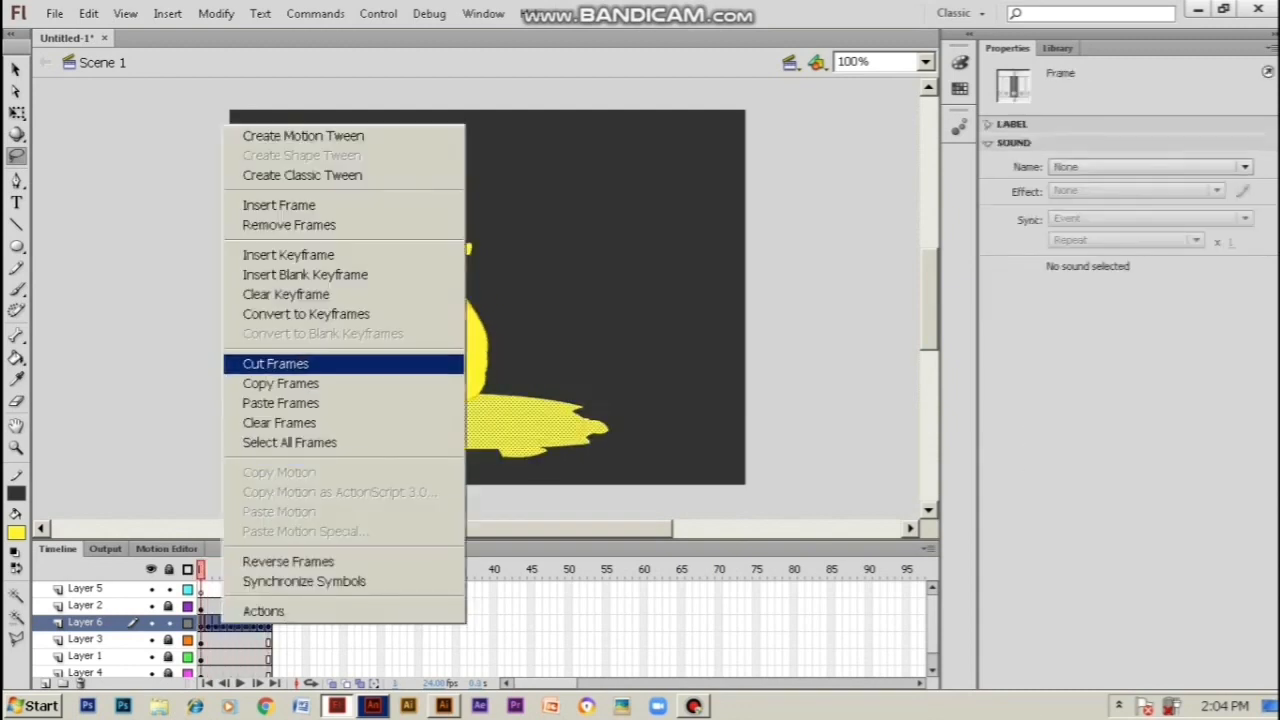
pyautogui.click(275, 363)
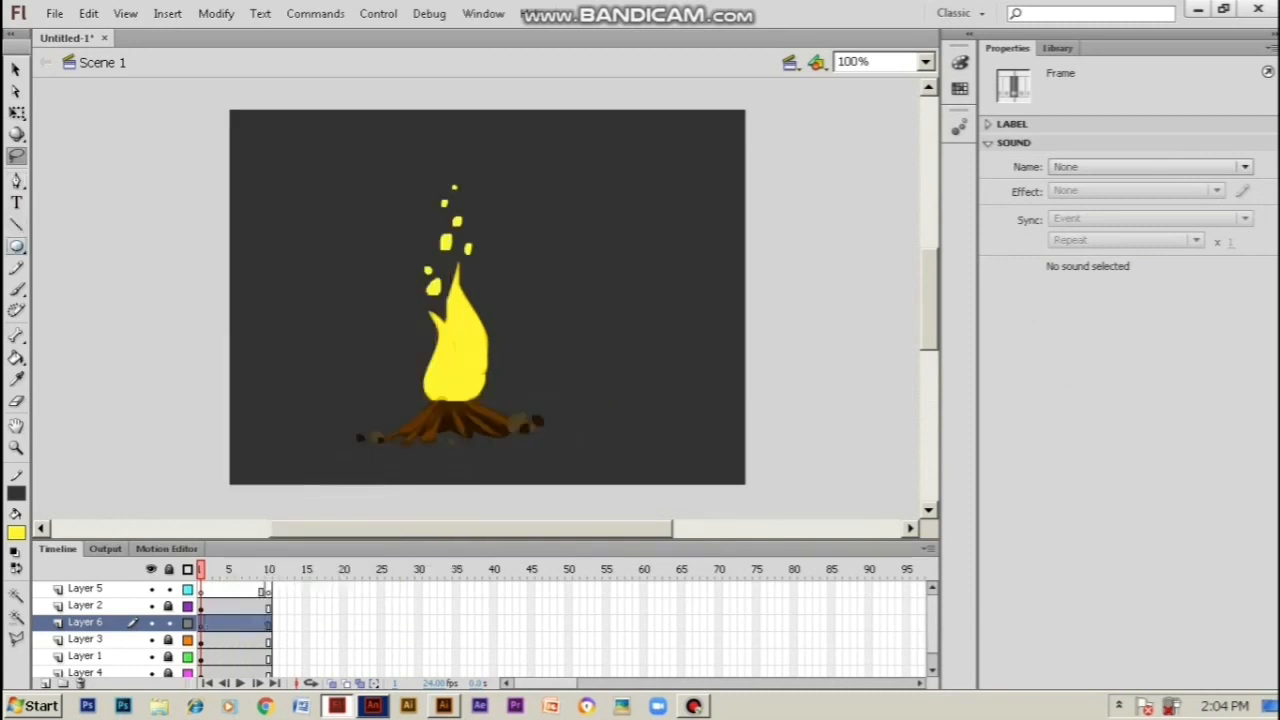
# Draw a yellow placeholder oval about 59 × 74 px beside the fire on Layer 6 and convert it to a Graphic symbol
pyautogui.click(16, 245)
pyautogui.moveTo(253, 229); pyautogui.dragTo(309, 299)
pyautogui.hotkey('ctrl', 'a')
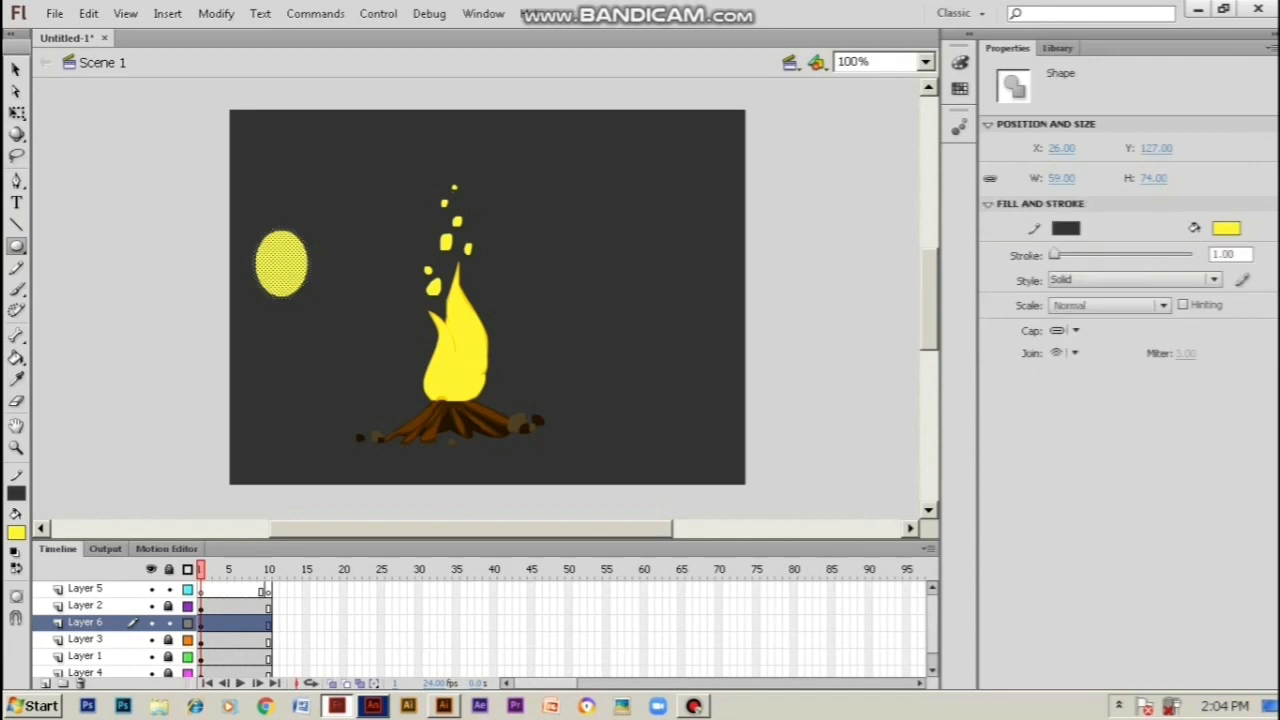
pyautogui.press('F8')
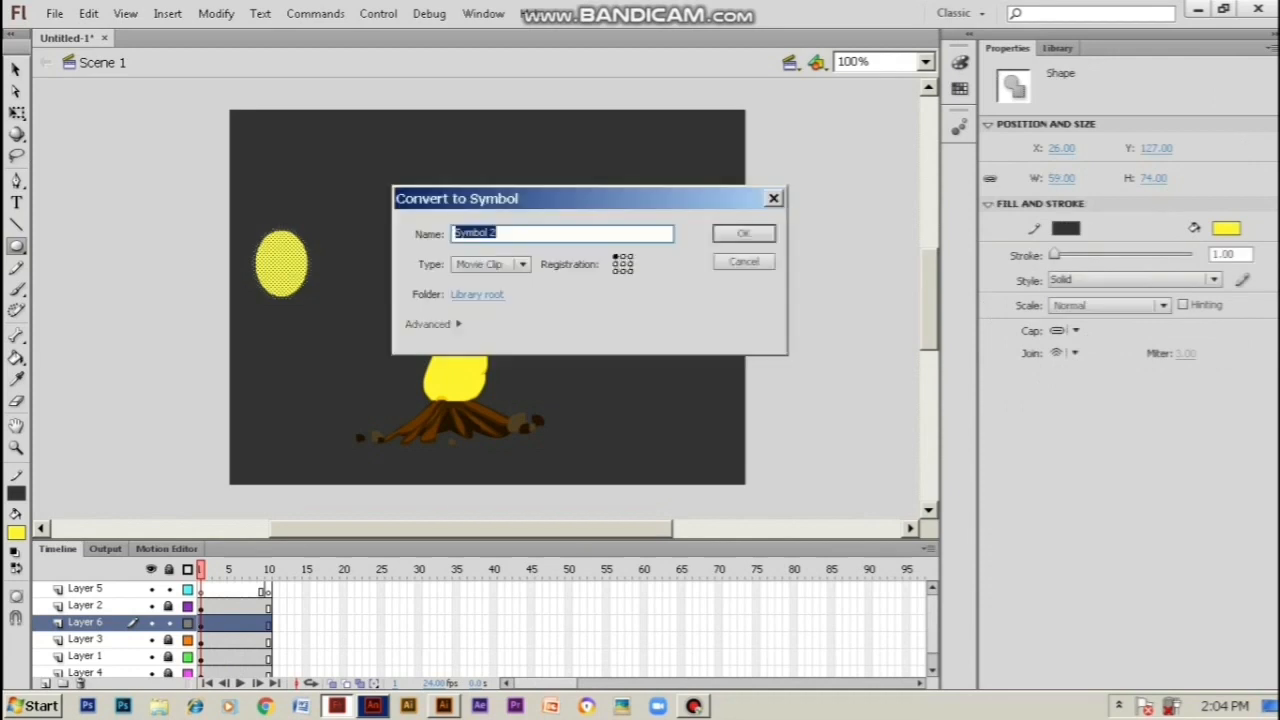
pyautogui.click(491, 265)
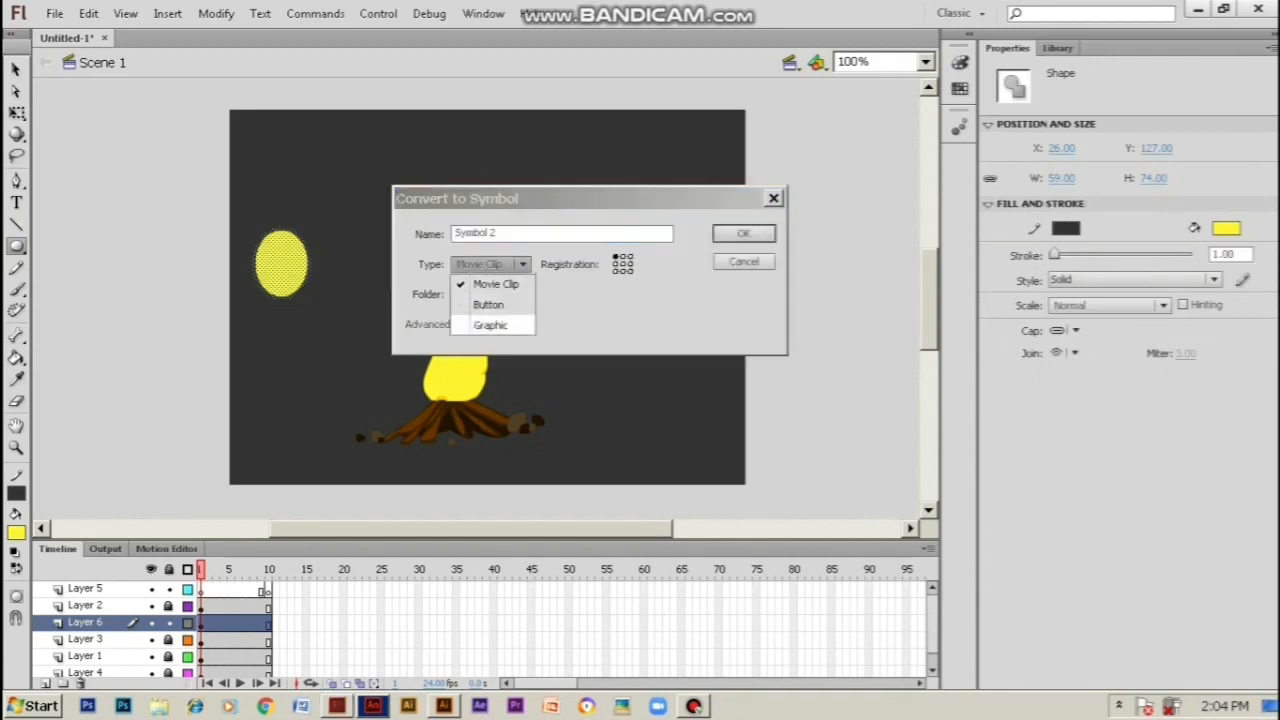
pyautogui.click(491, 325)
pyautogui.click(743, 233)
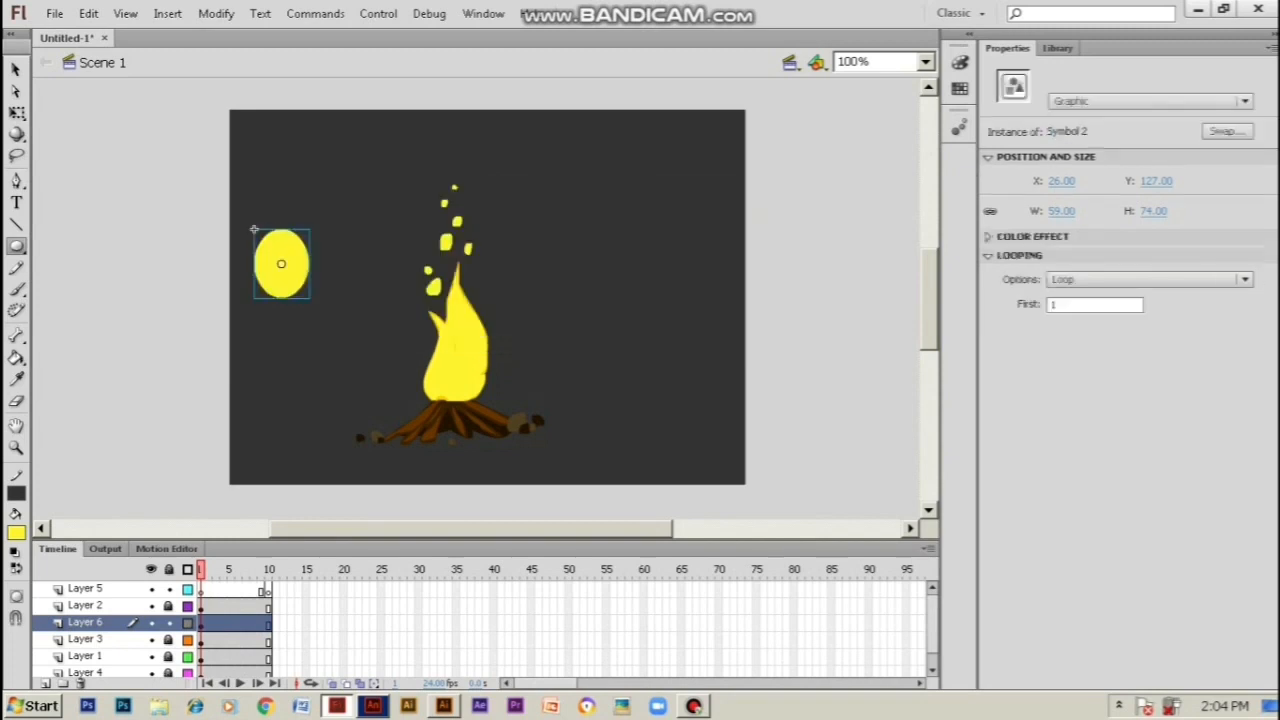
# Open the oval symbol for editing, add a new layer, and paste the cut light pool frames into it
pyautogui.doubleClick(281, 264)
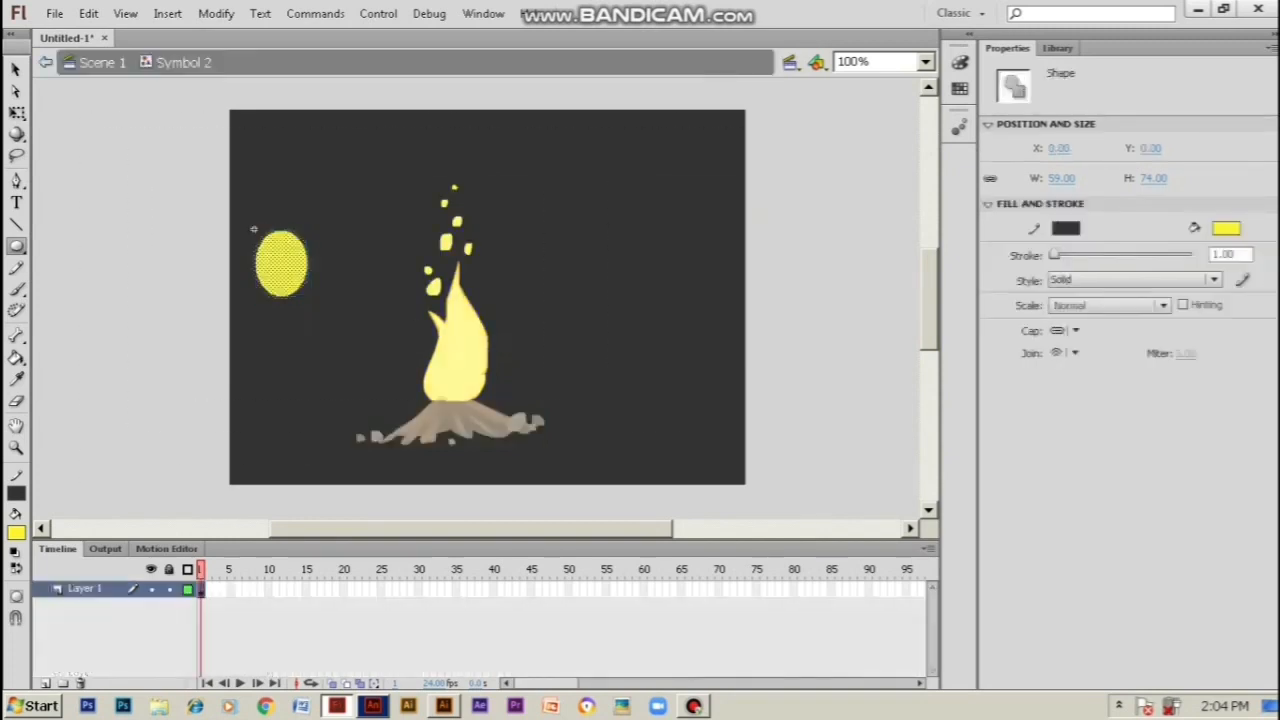
pyautogui.click(46, 683)
pyautogui.rightClick(202, 590)
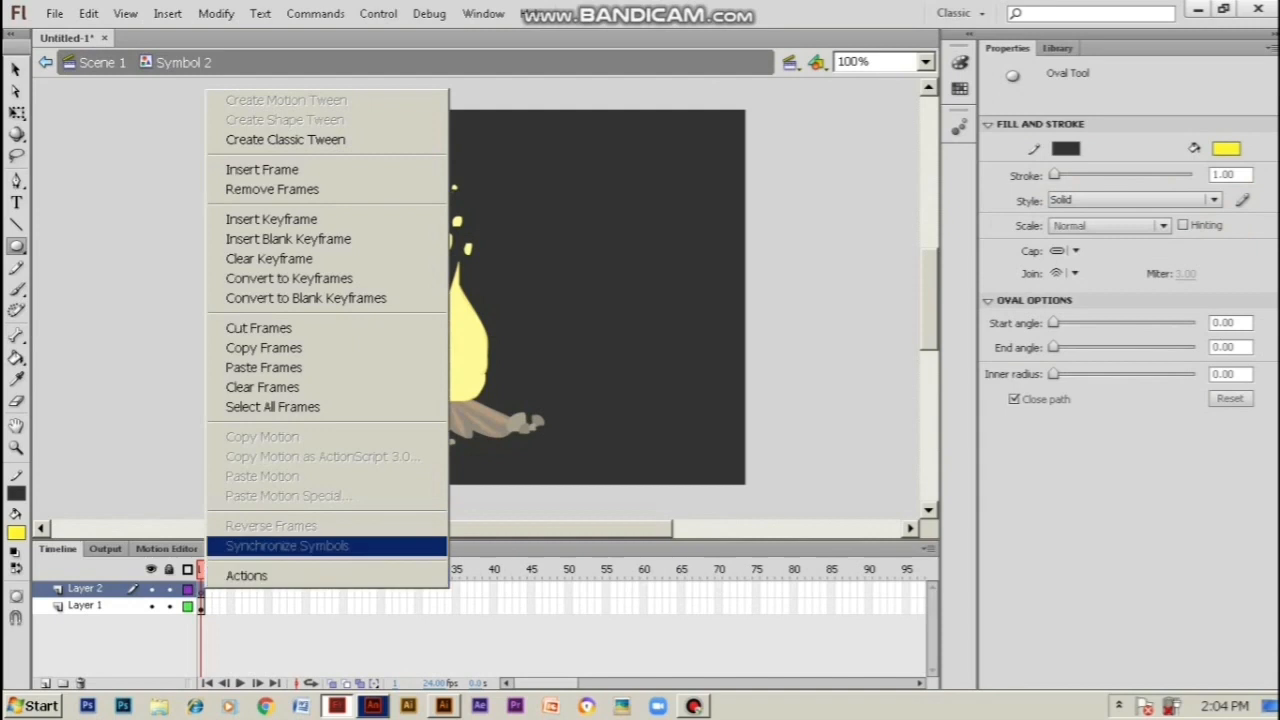
pyautogui.click(268, 357)
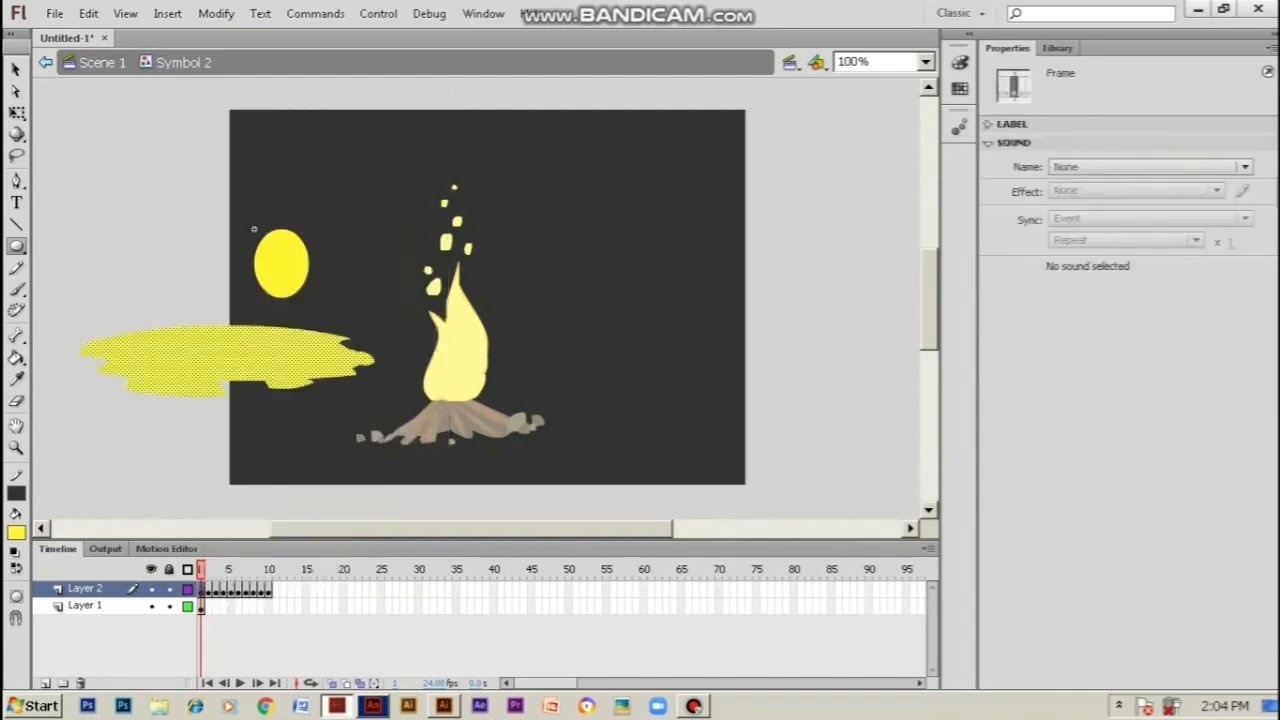
# Delete the symbol's Layer 1 containing the placeholder oval and return to Scene 1
pyautogui.click(85, 605)
pyautogui.click(80, 683)
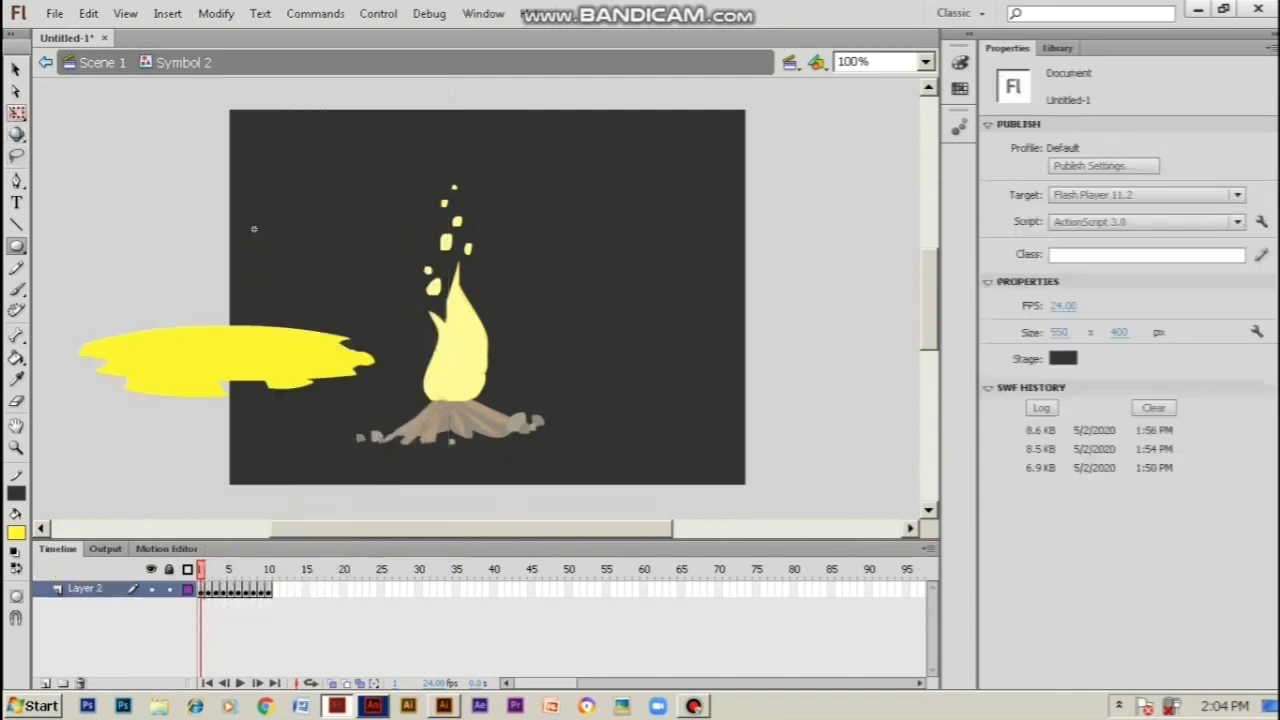
pyautogui.click(16, 69)
pyautogui.click(102, 63)
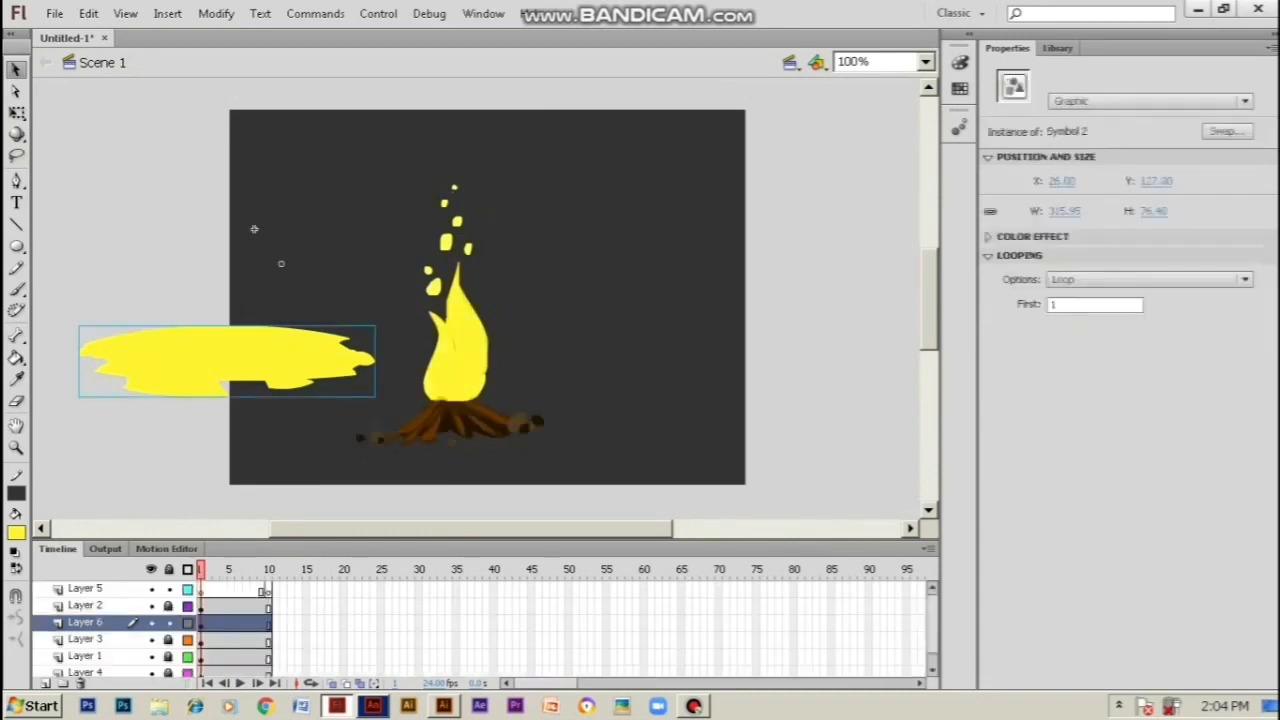
# Move the light pool symbol over the firewood at about X 279, Y 204, and play the timeline to check it
pyautogui.moveTo(230, 357); pyautogui.dragTo(467, 429)
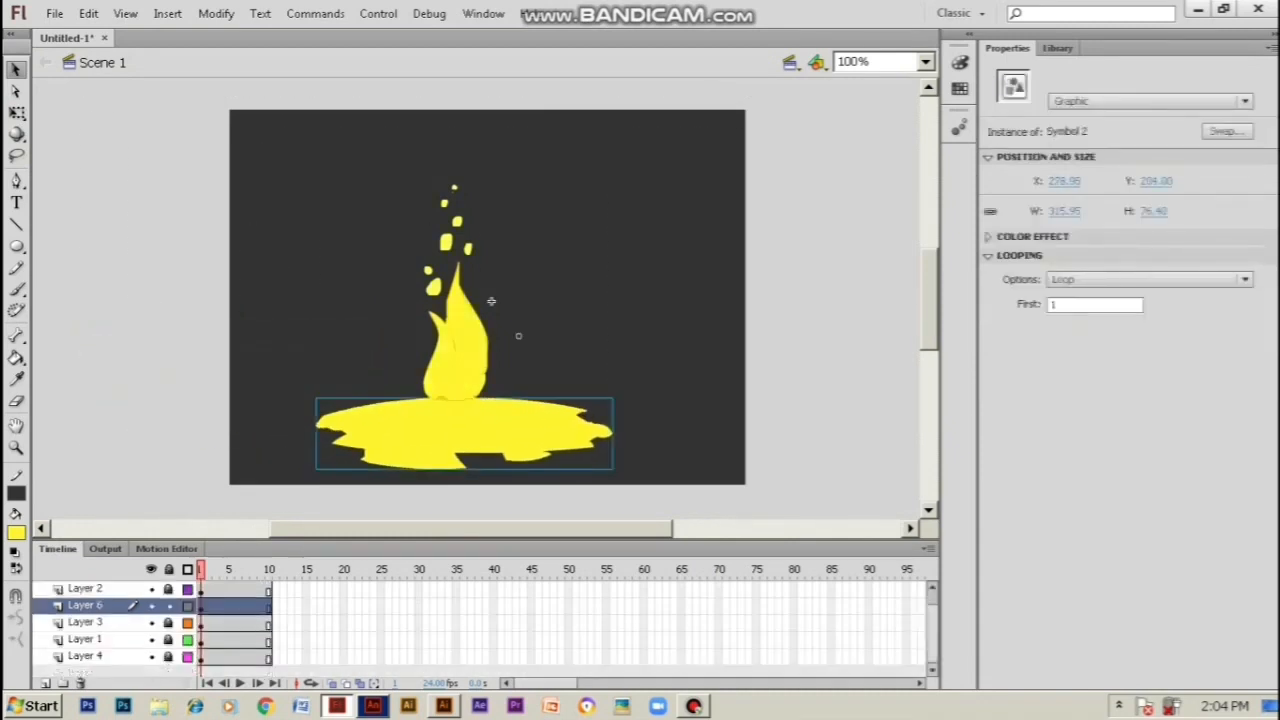
pyautogui.press('Return')
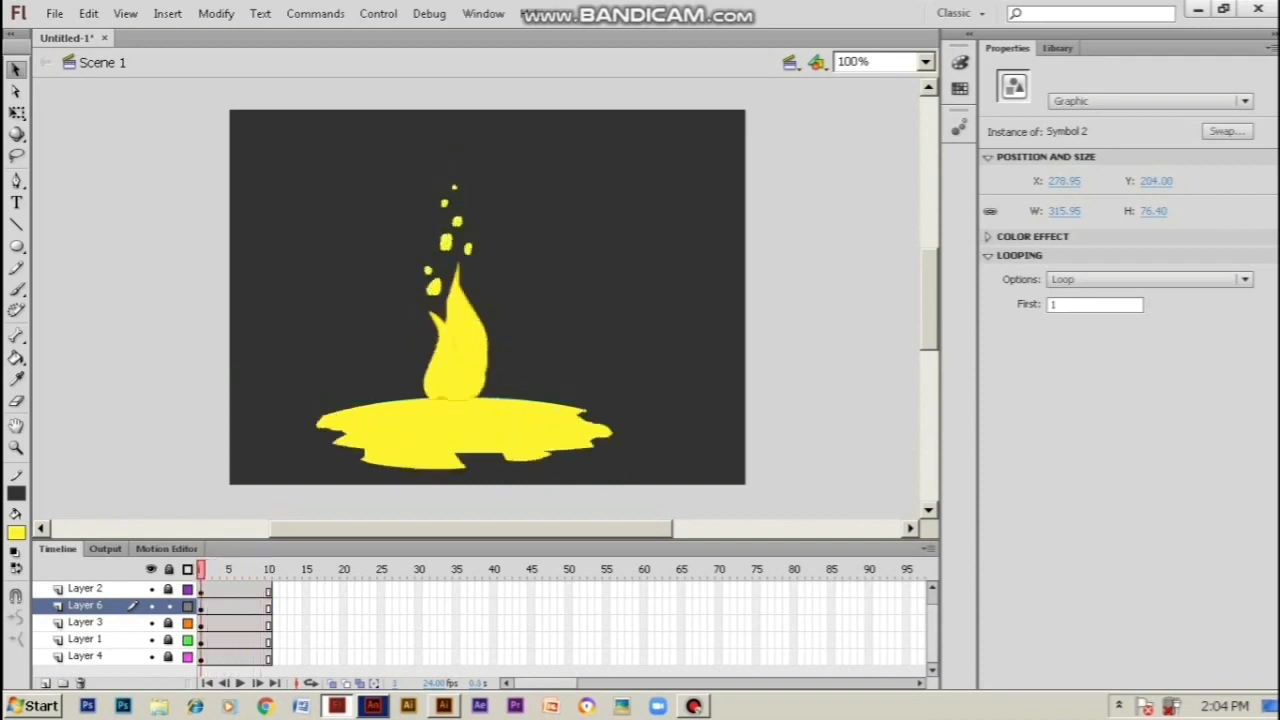
pyautogui.press('Return')
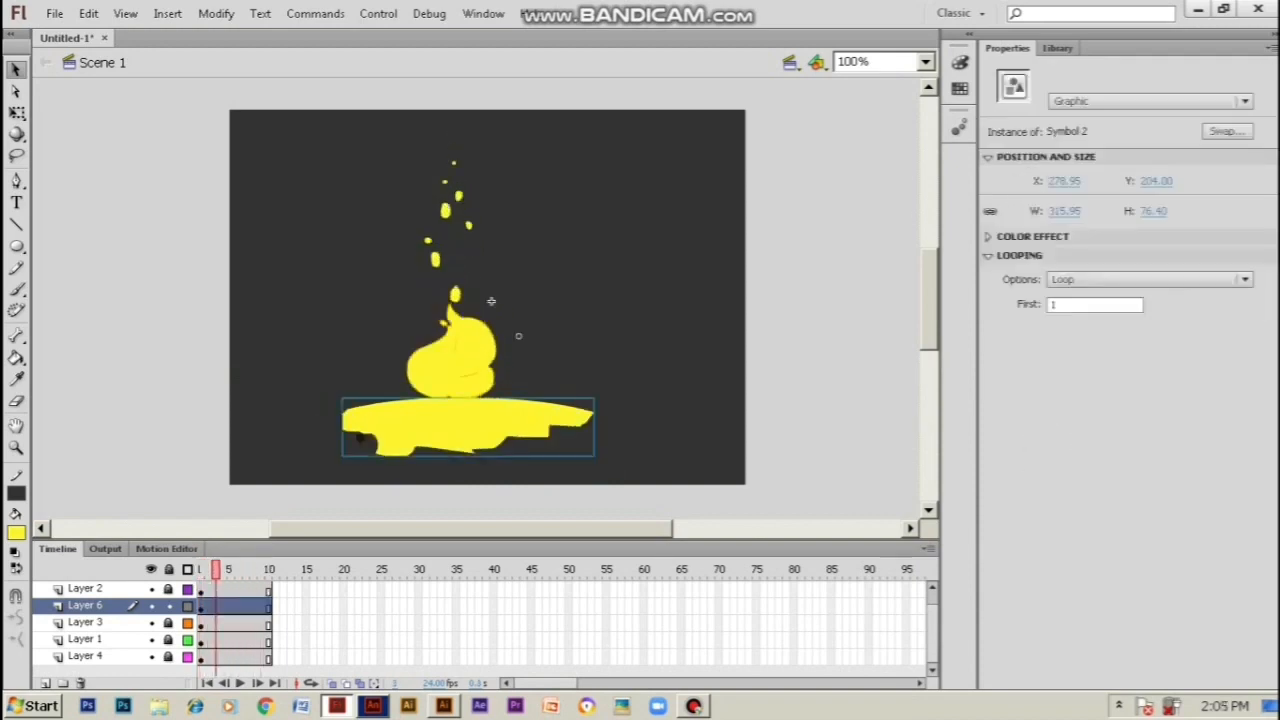
# Apply an Alpha color effect of 9% to the light pool symbol
pyautogui.click(1032, 236)
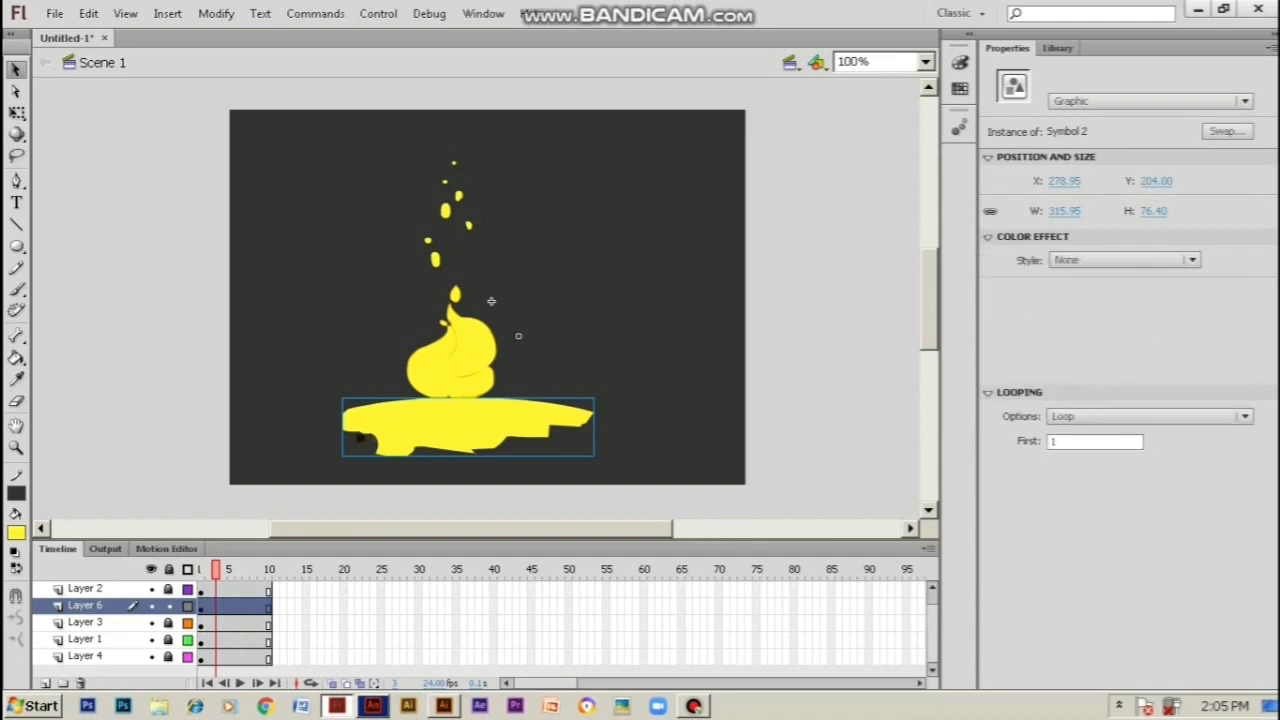
pyautogui.click(1125, 259)
pyautogui.press('Down')
pyautogui.press('Down')
pyautogui.press('Down')
pyautogui.press('Down')
pyautogui.press('Return')
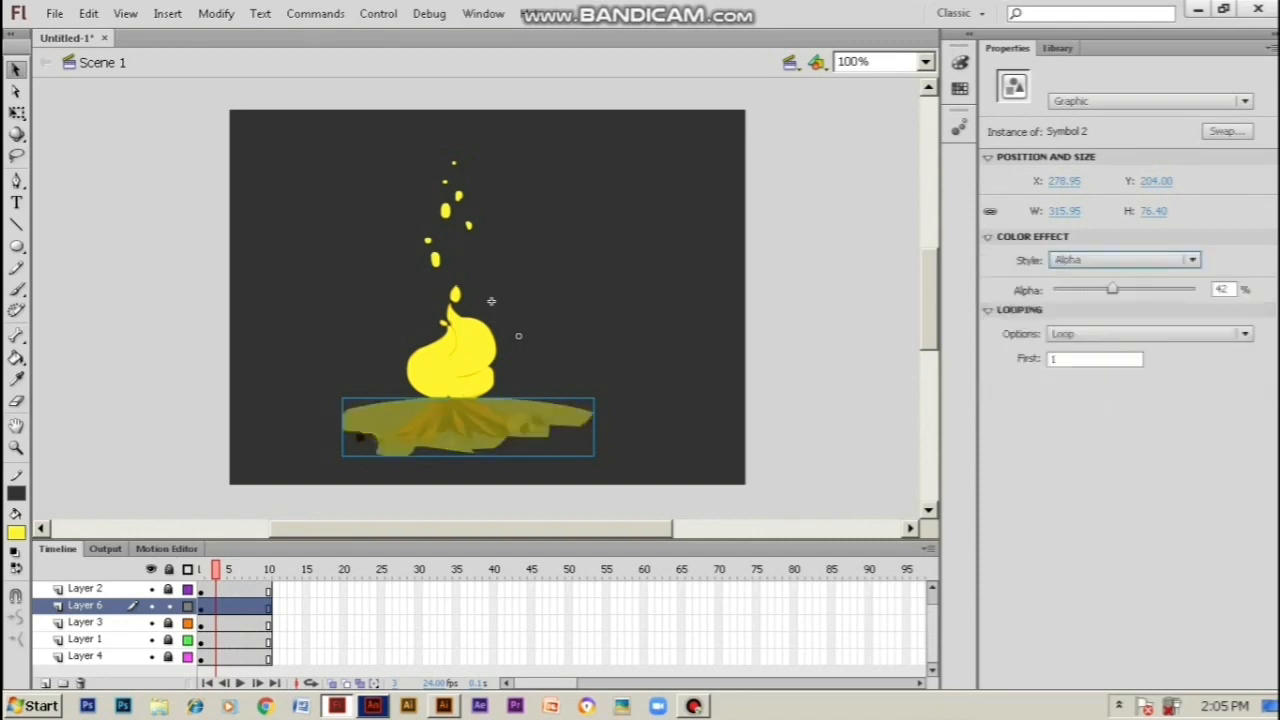
pyautogui.moveTo(1112, 289); pyautogui.dragTo(1065, 289)
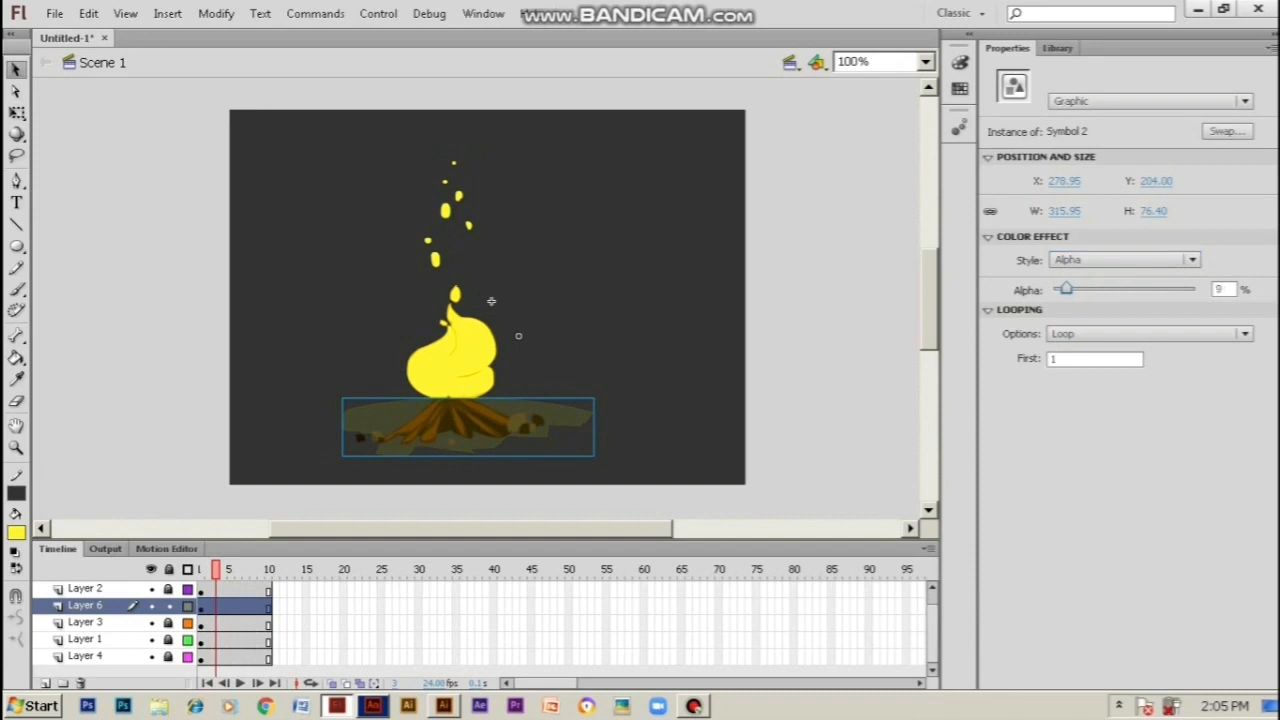
# Move Layer 6 with the light pool to just above Layer 4, and play the timeline to check it
pyautogui.moveTo(85, 605); pyautogui.dragTo(85, 649)
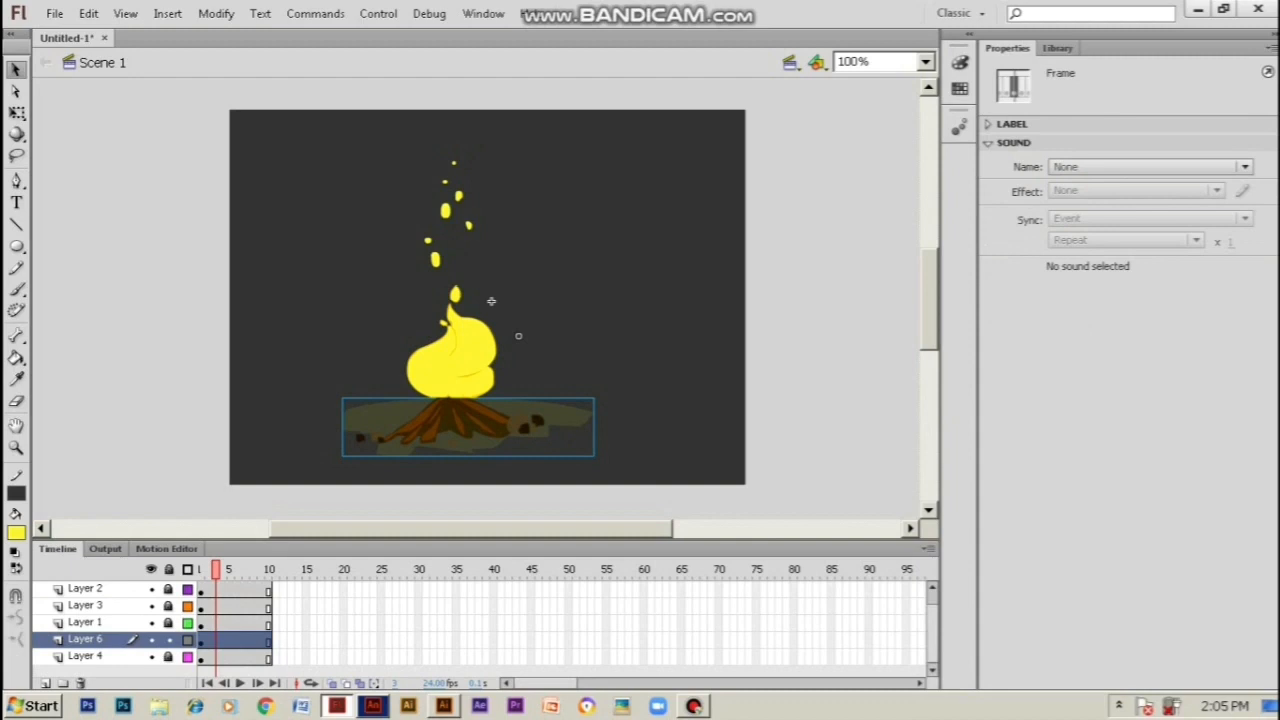
pyautogui.press('Return')
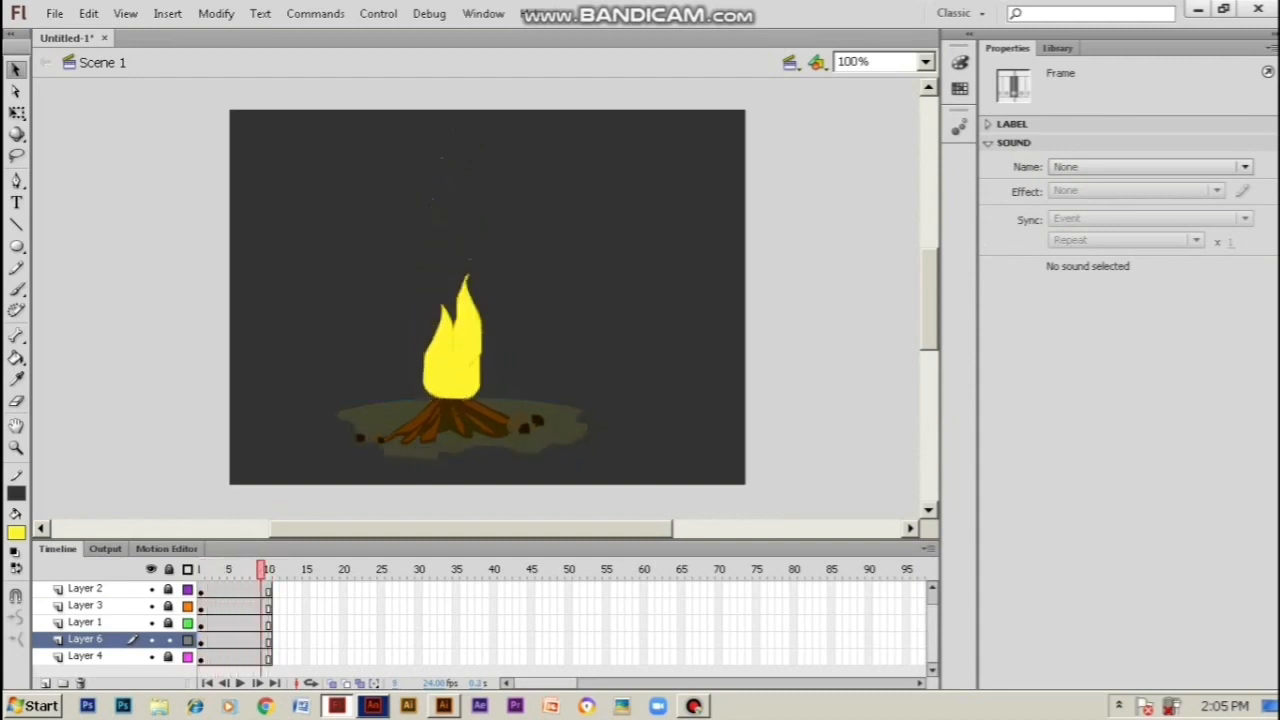
pyautogui.press('Return')
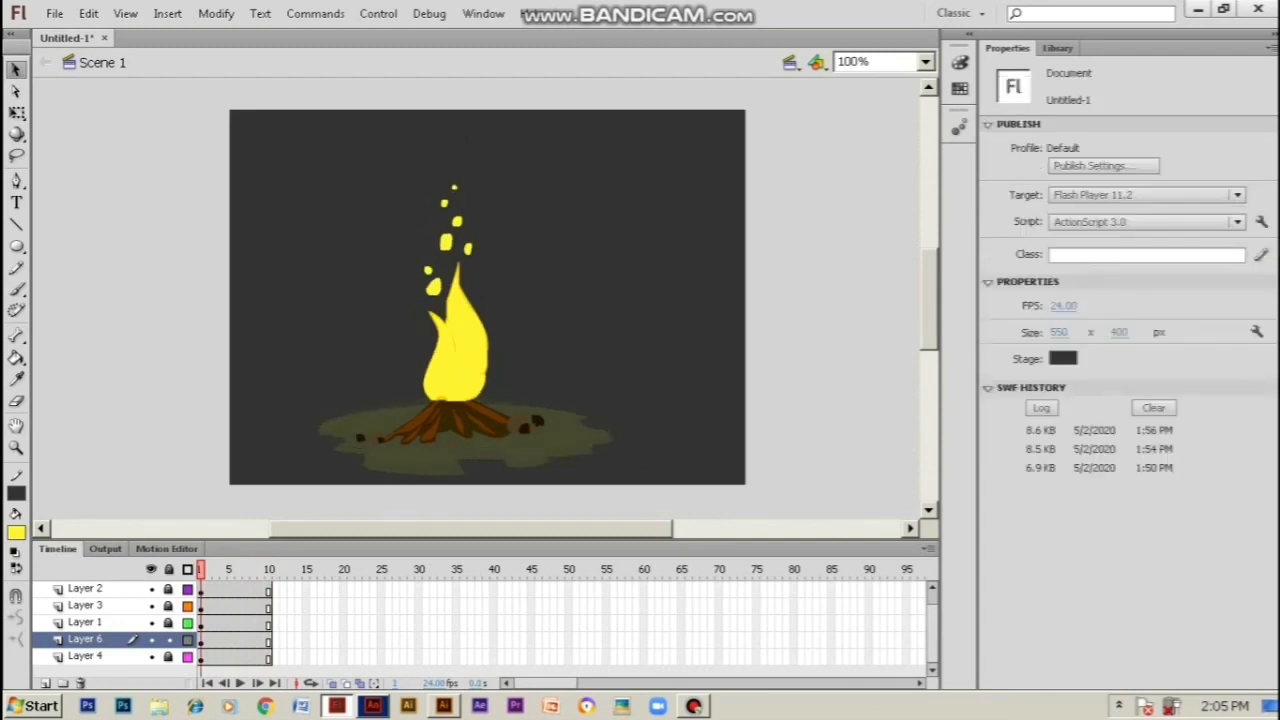
# Reposition the light pool symbol at about X 275, Y 210, and preview the animation as a test movie
pyautogui.click(485, 452)
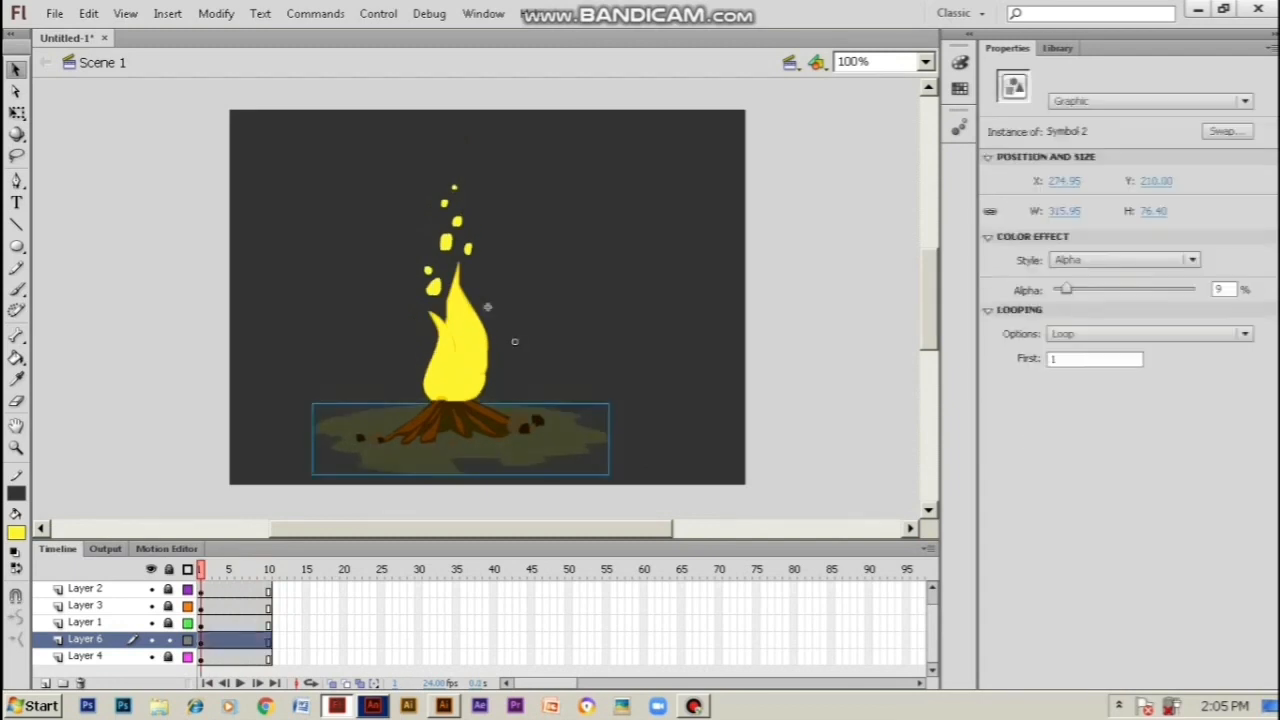
pyautogui.hotkey('ctrl', 'Return')
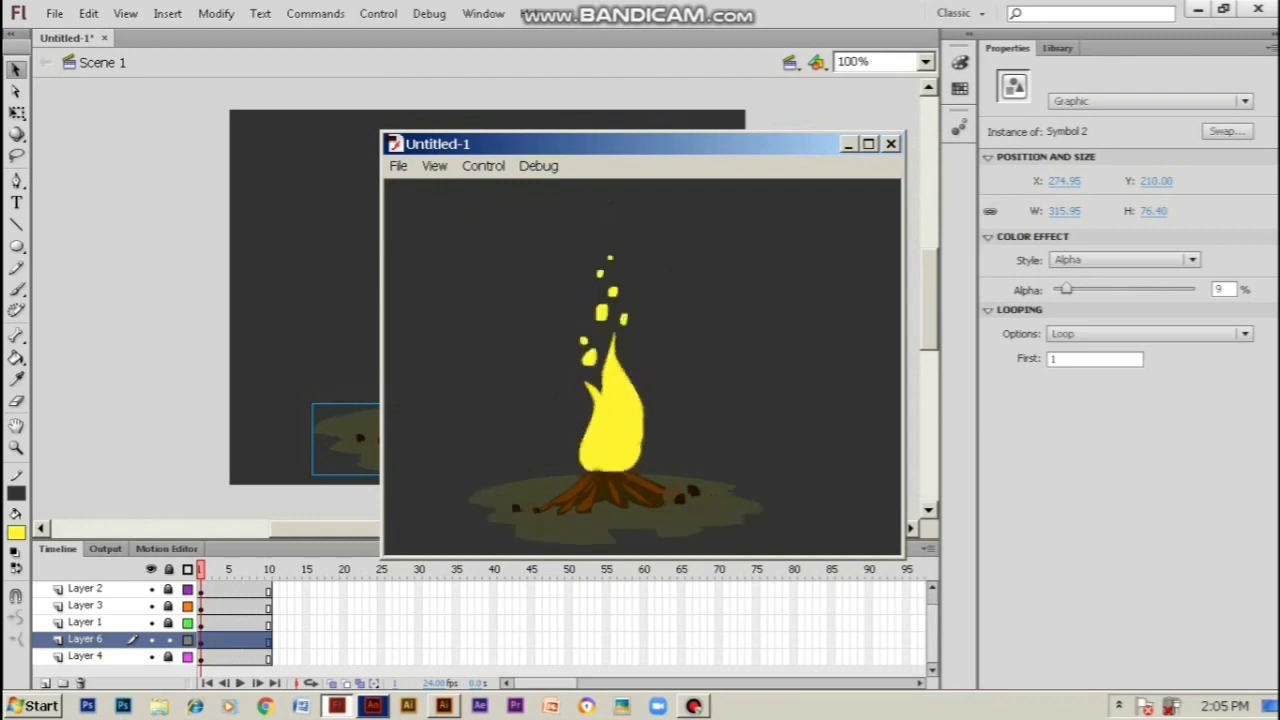
pyautogui.hotkey('ctrl', 'w')
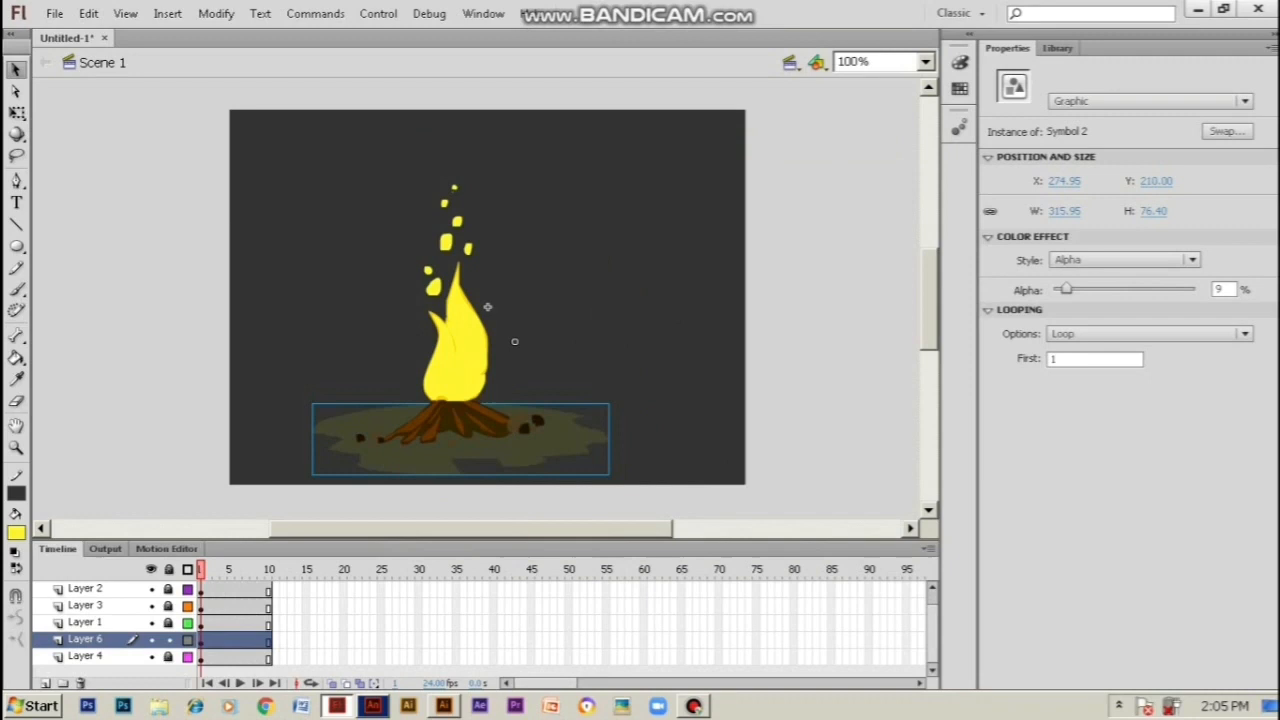
# Narrow the light pool symbol to about 202 px wide with Free Transform and shift it to about X 265, Y 207
pyautogui.press('q')
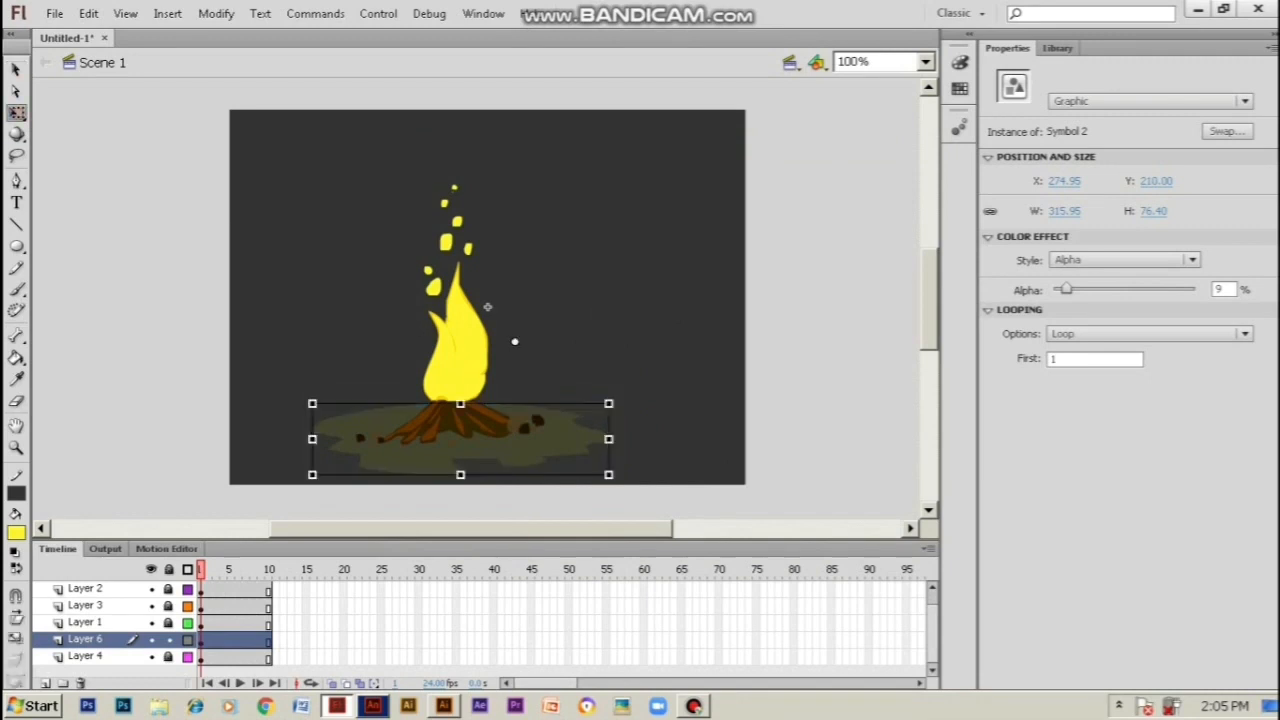
pyautogui.moveTo(608, 439); pyautogui.dragTo(583, 439)
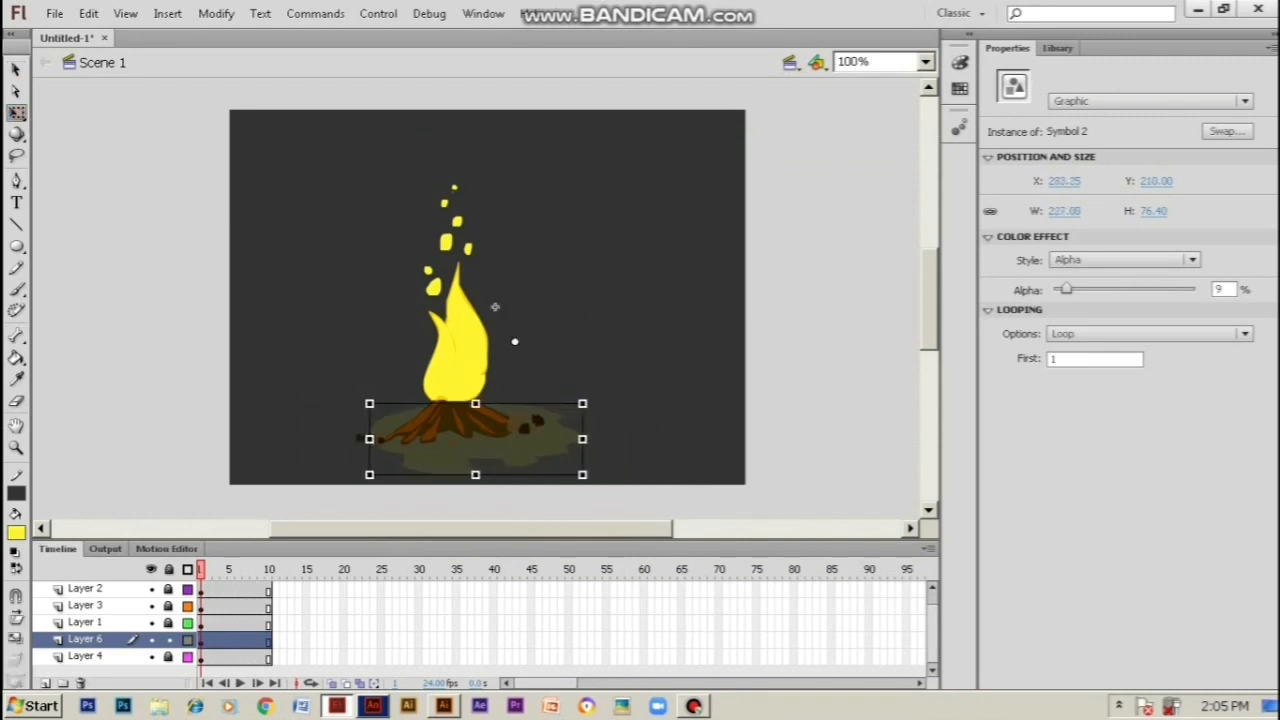
pyautogui.hotkey('shift', 'Left')
pyautogui.hotkey('shift', 'Left')
pyautogui.press('Up')
pyautogui.press('Left')
pyautogui.press('Up')
pyautogui.press('Up')
pyautogui.moveTo(563, 437); pyautogui.dragTo(555, 437)
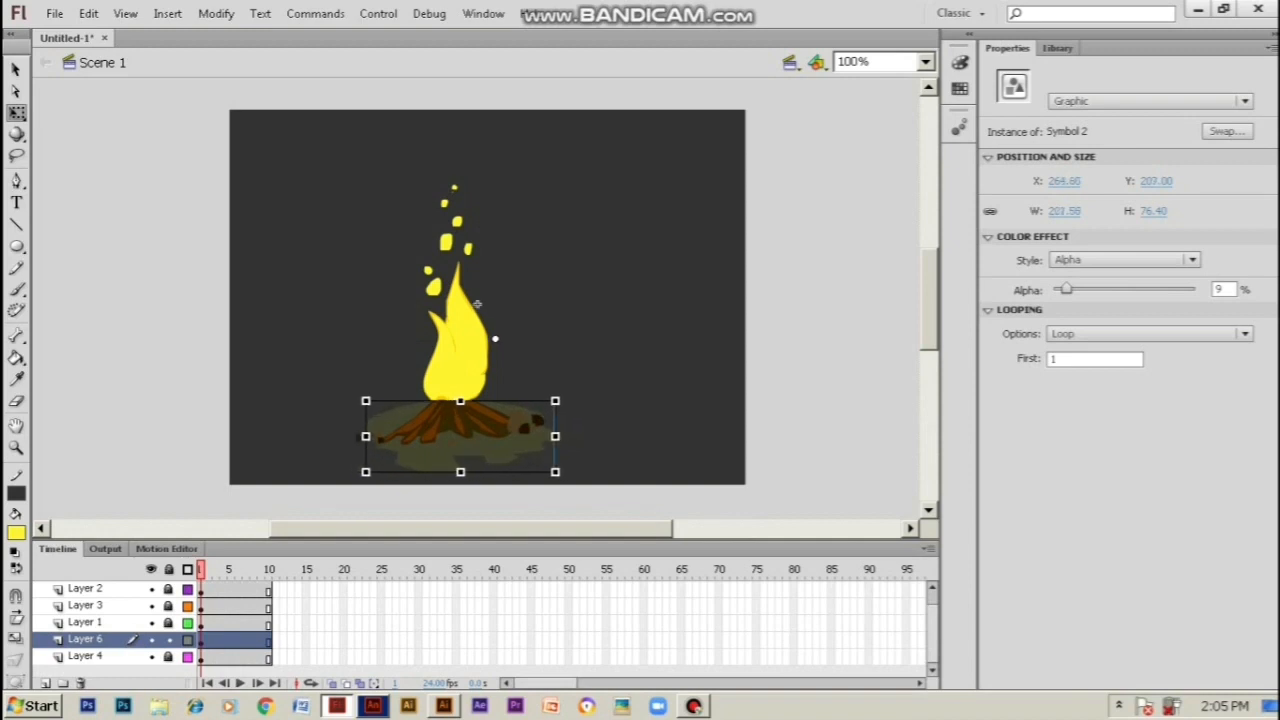
# Nudge the narrowed light pool to about X 262, Y 211, and preview the animation as a test movie
pyautogui.press('Left')
pyautogui.press('Left')
pyautogui.press('Left')
pyautogui.press('Down')
pyautogui.press('Down')
pyautogui.press('Down')
pyautogui.press('Down')
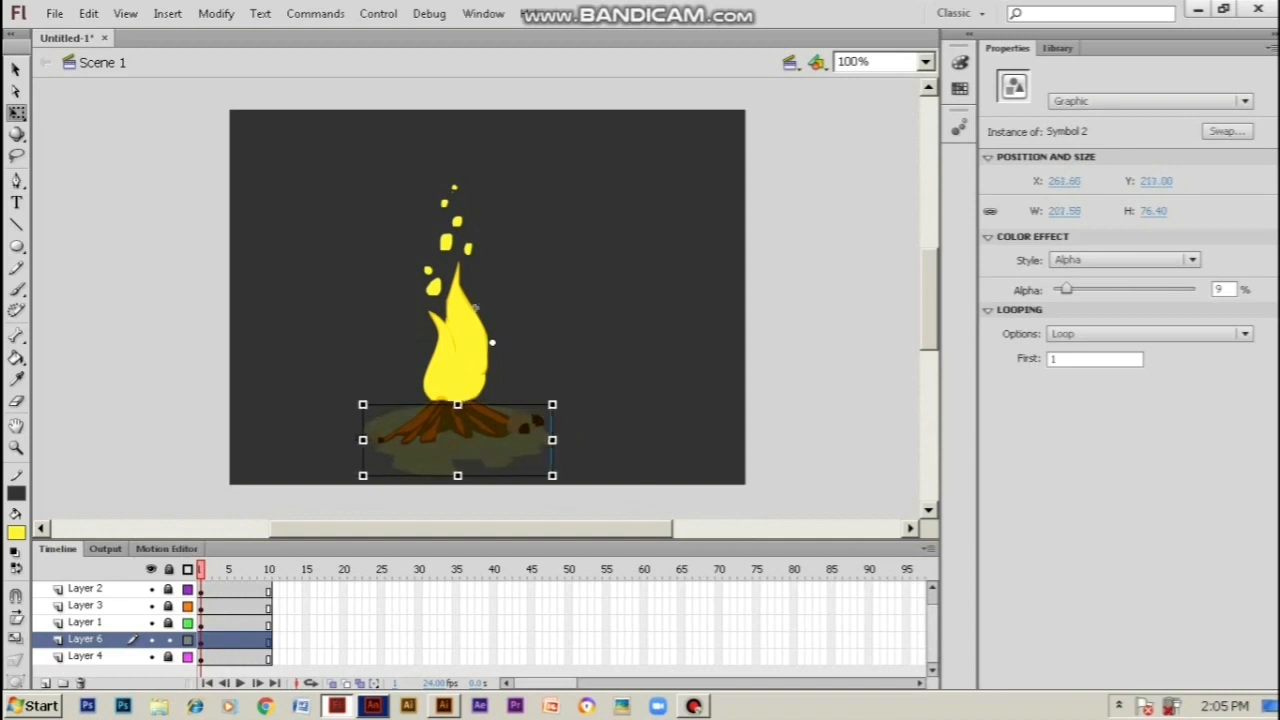
pyautogui.hotkey('ctrl', 'Return')
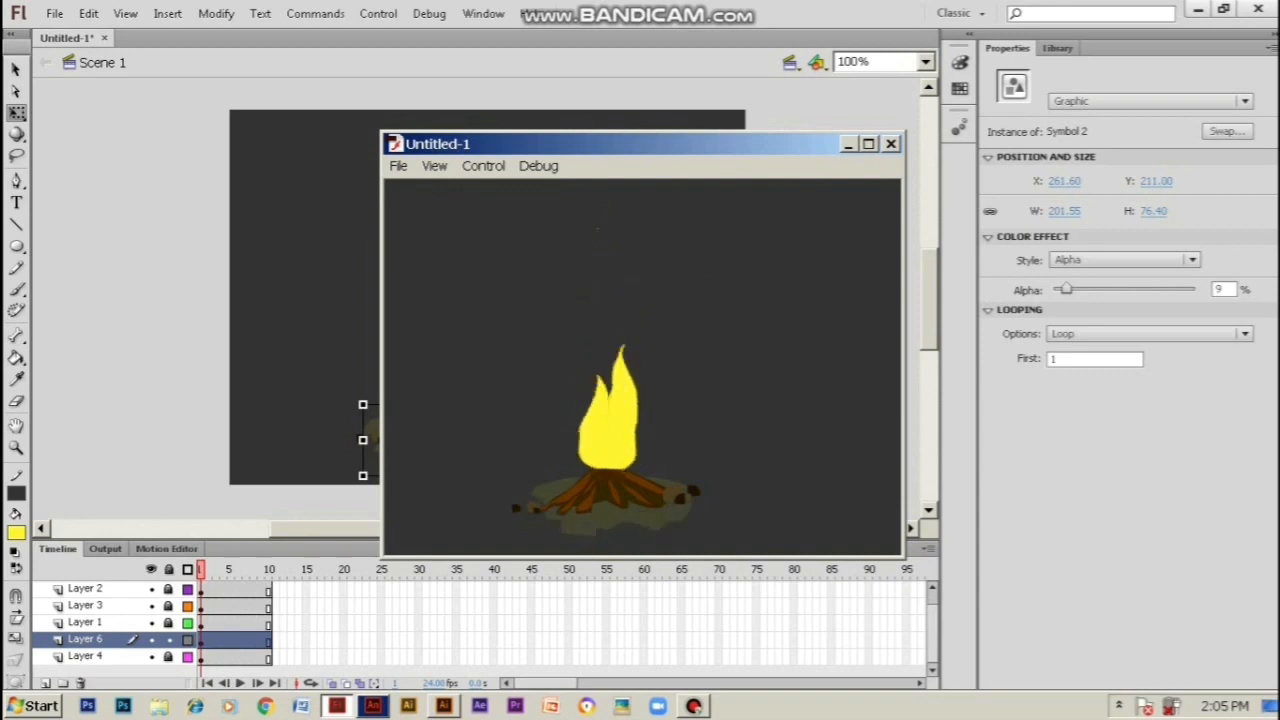
pyautogui.click(891, 143)
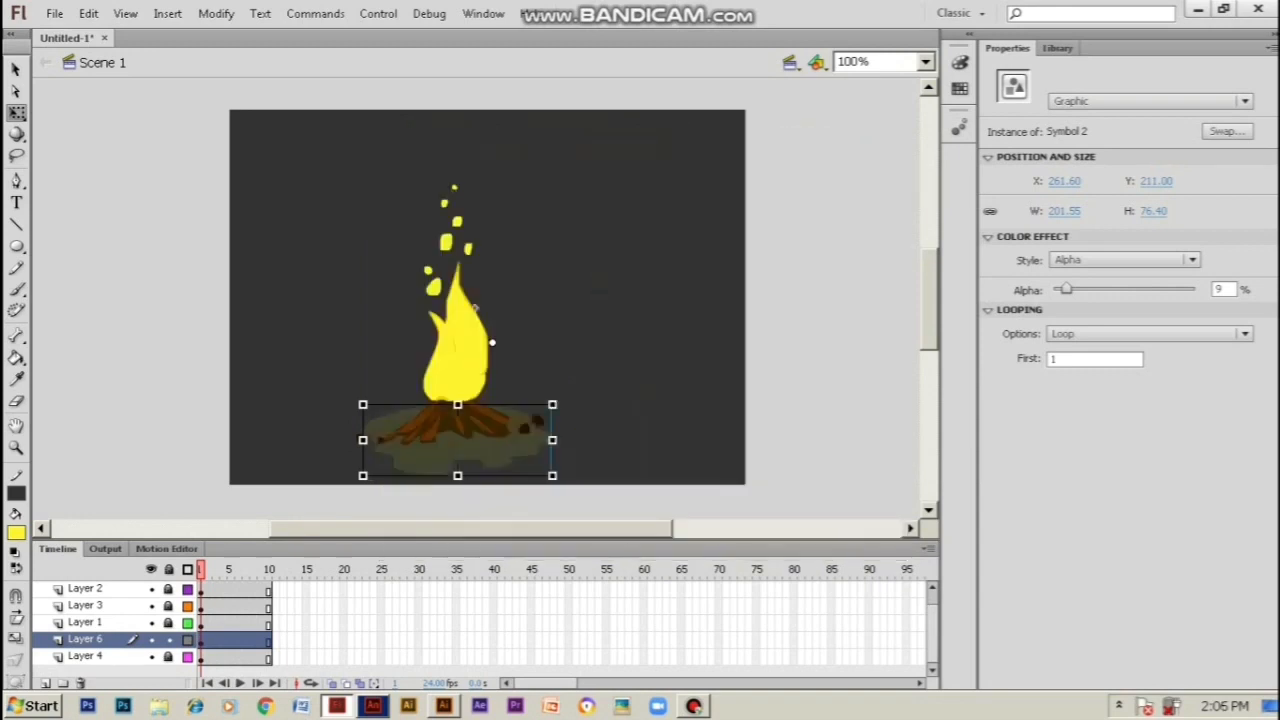